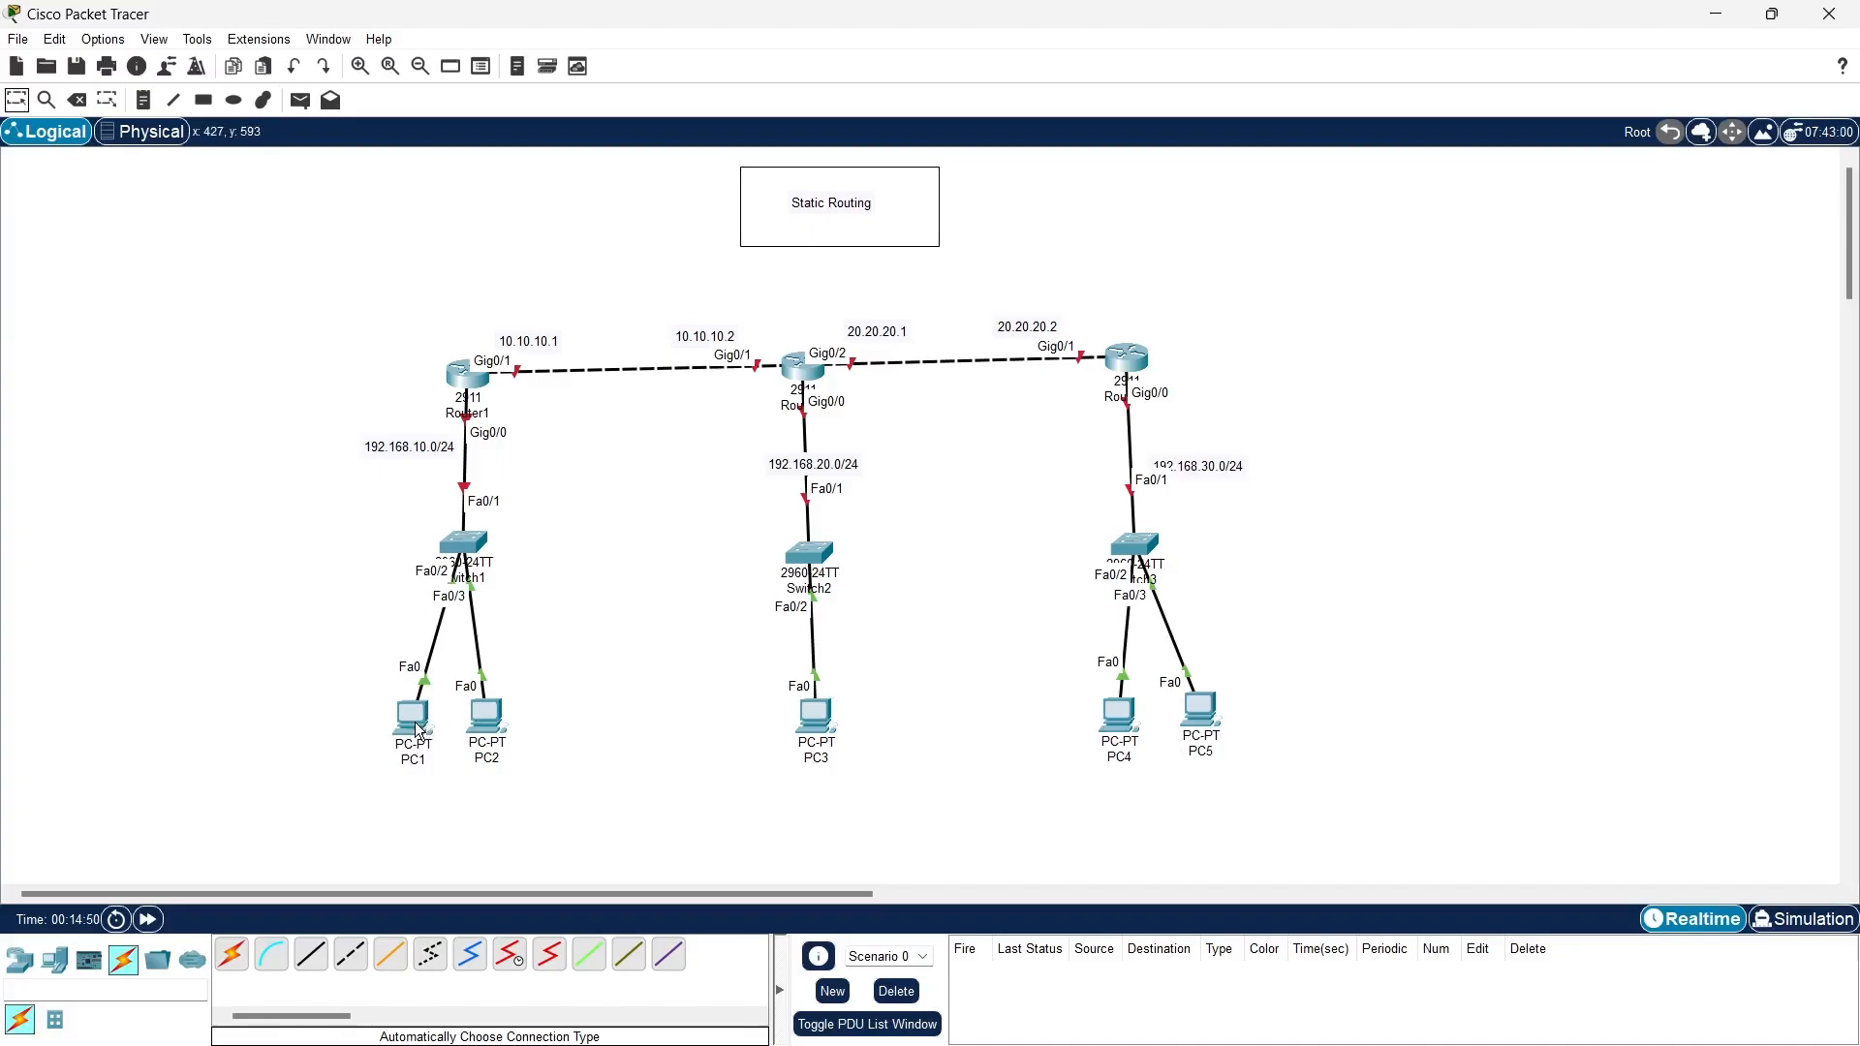
- Open Router1's command line interface and answer no to the initial configuration dialog
mouse_move(415, 733)
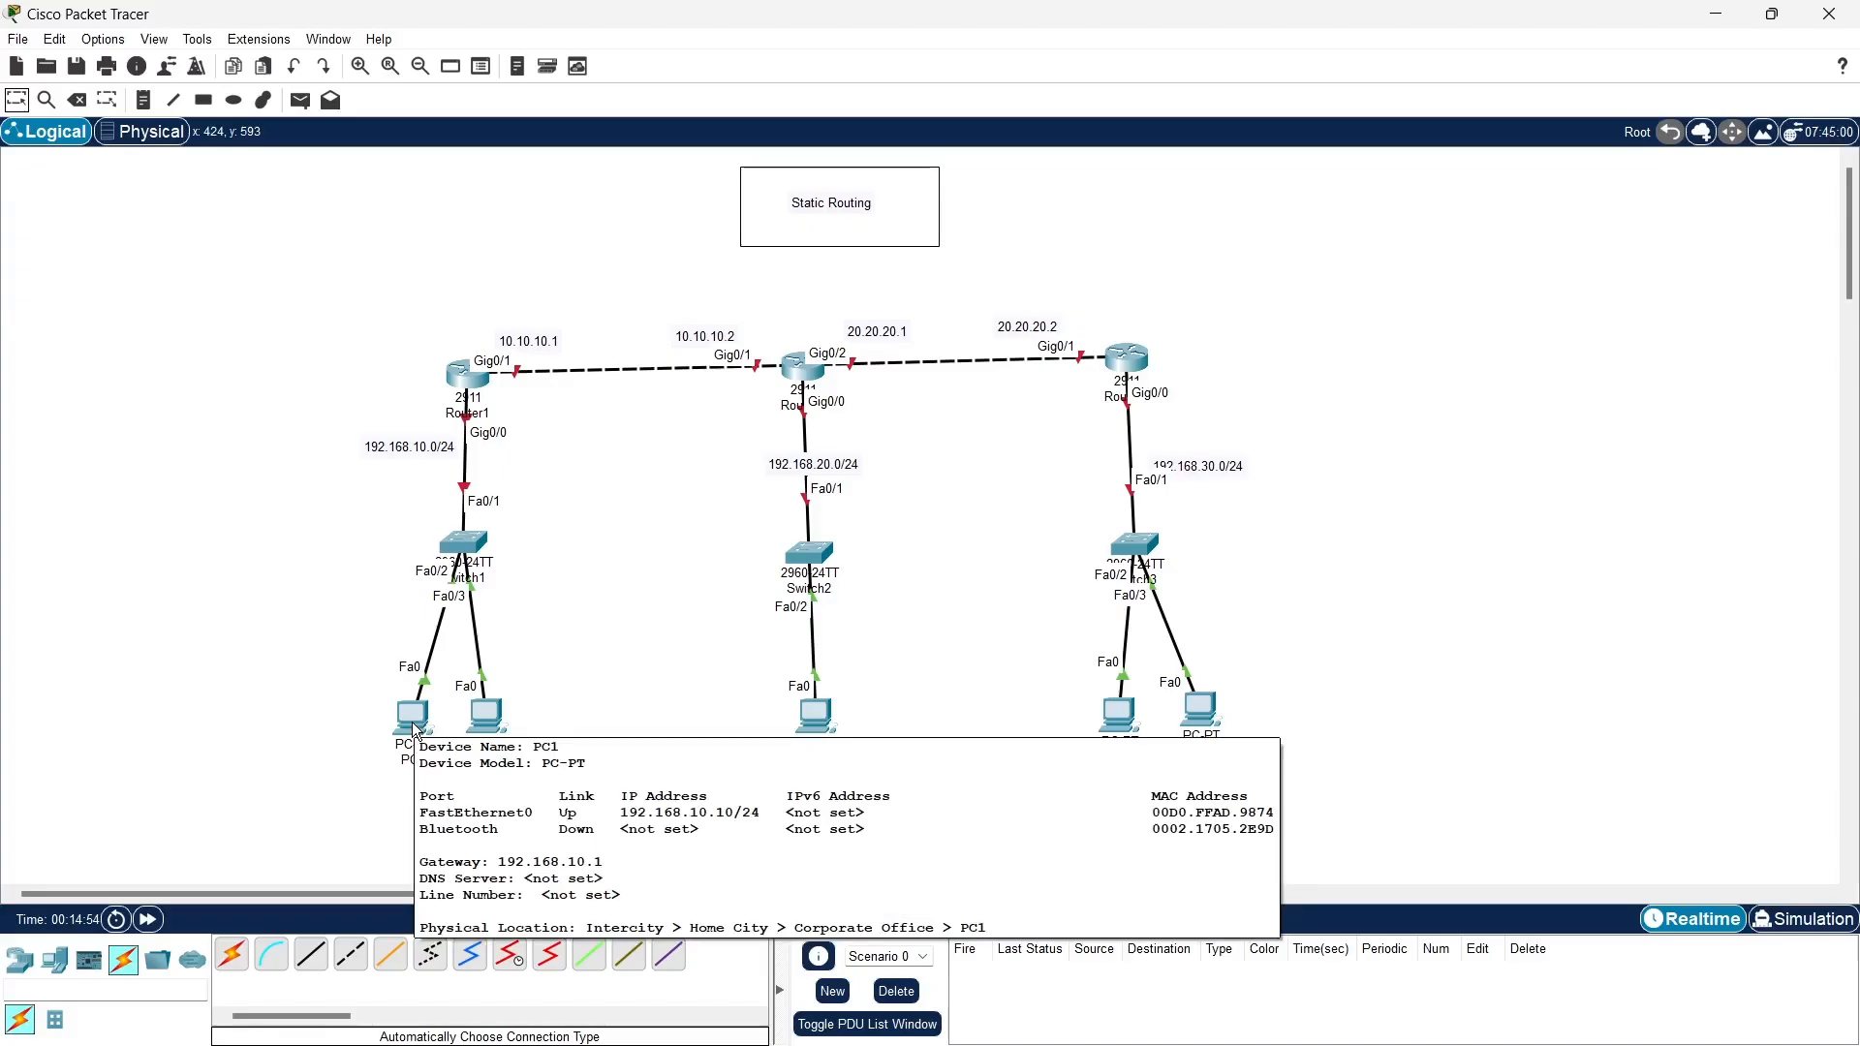
click(463, 392)
drag(975, 194, 1438, 159)
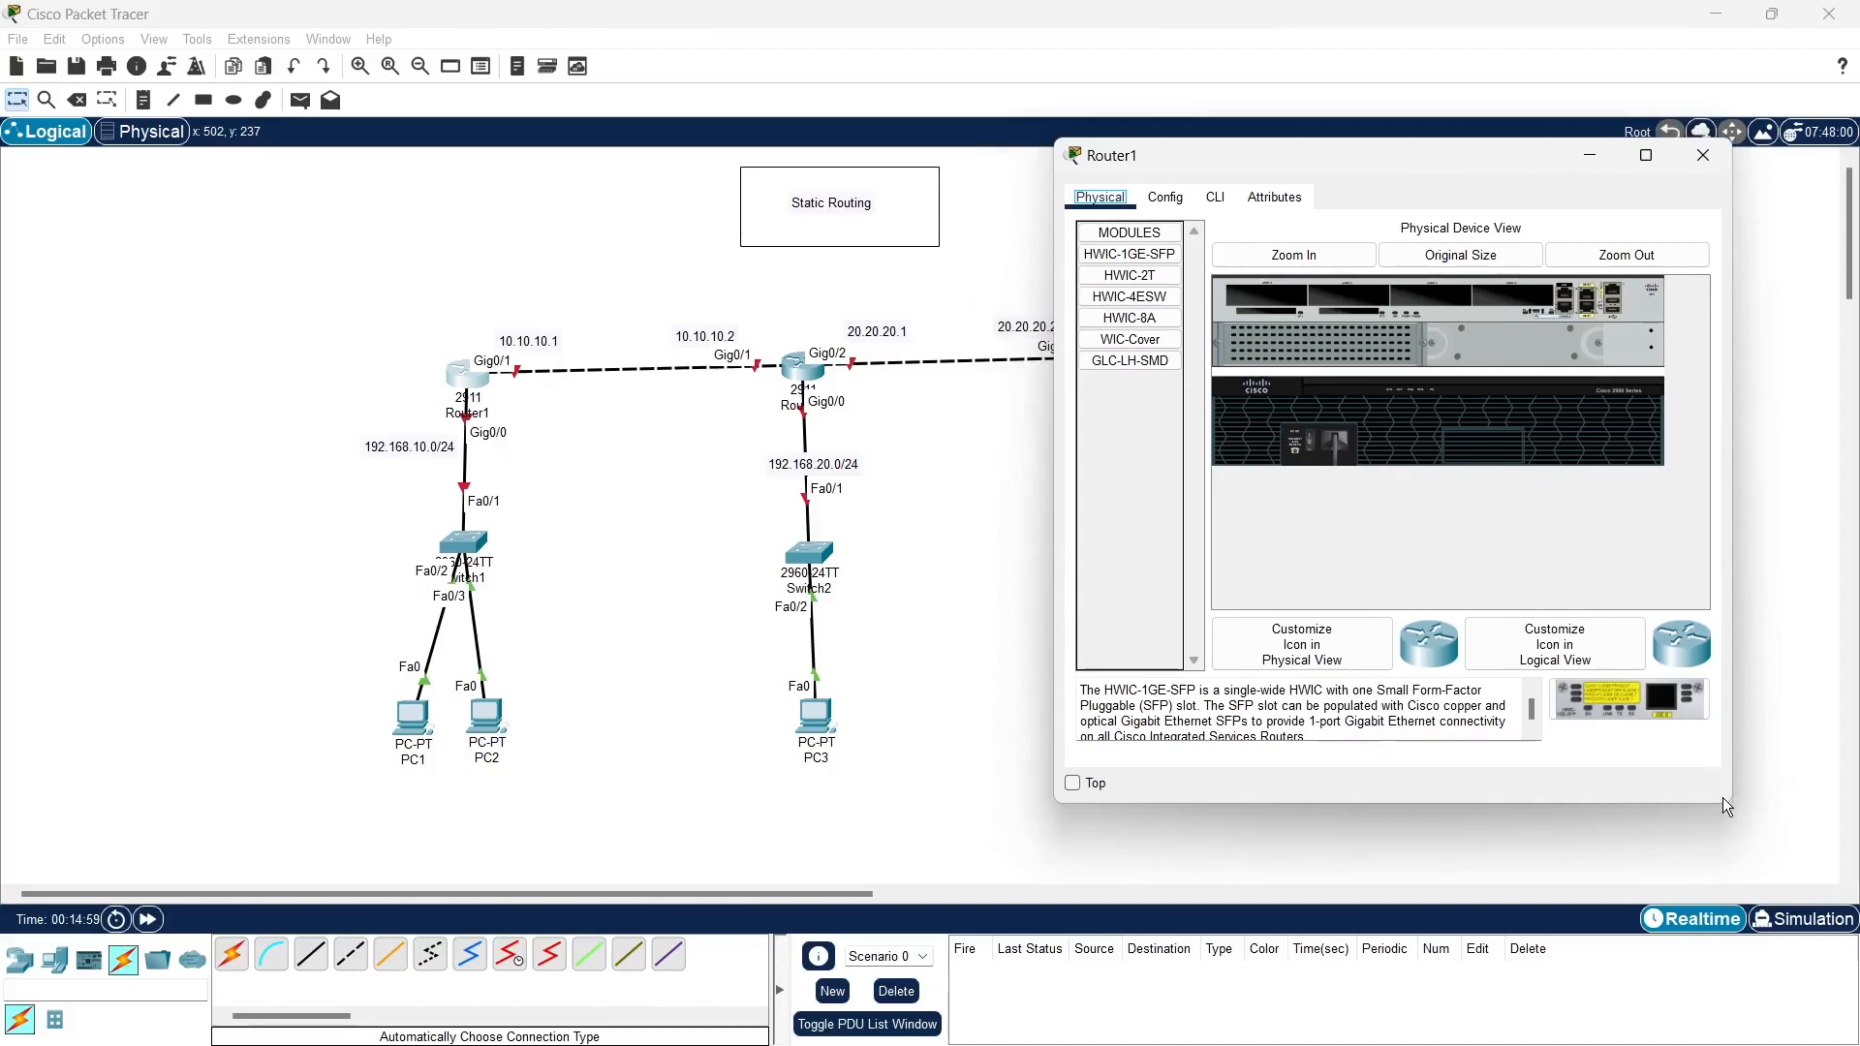
drag(1729, 799, 1776, 859)
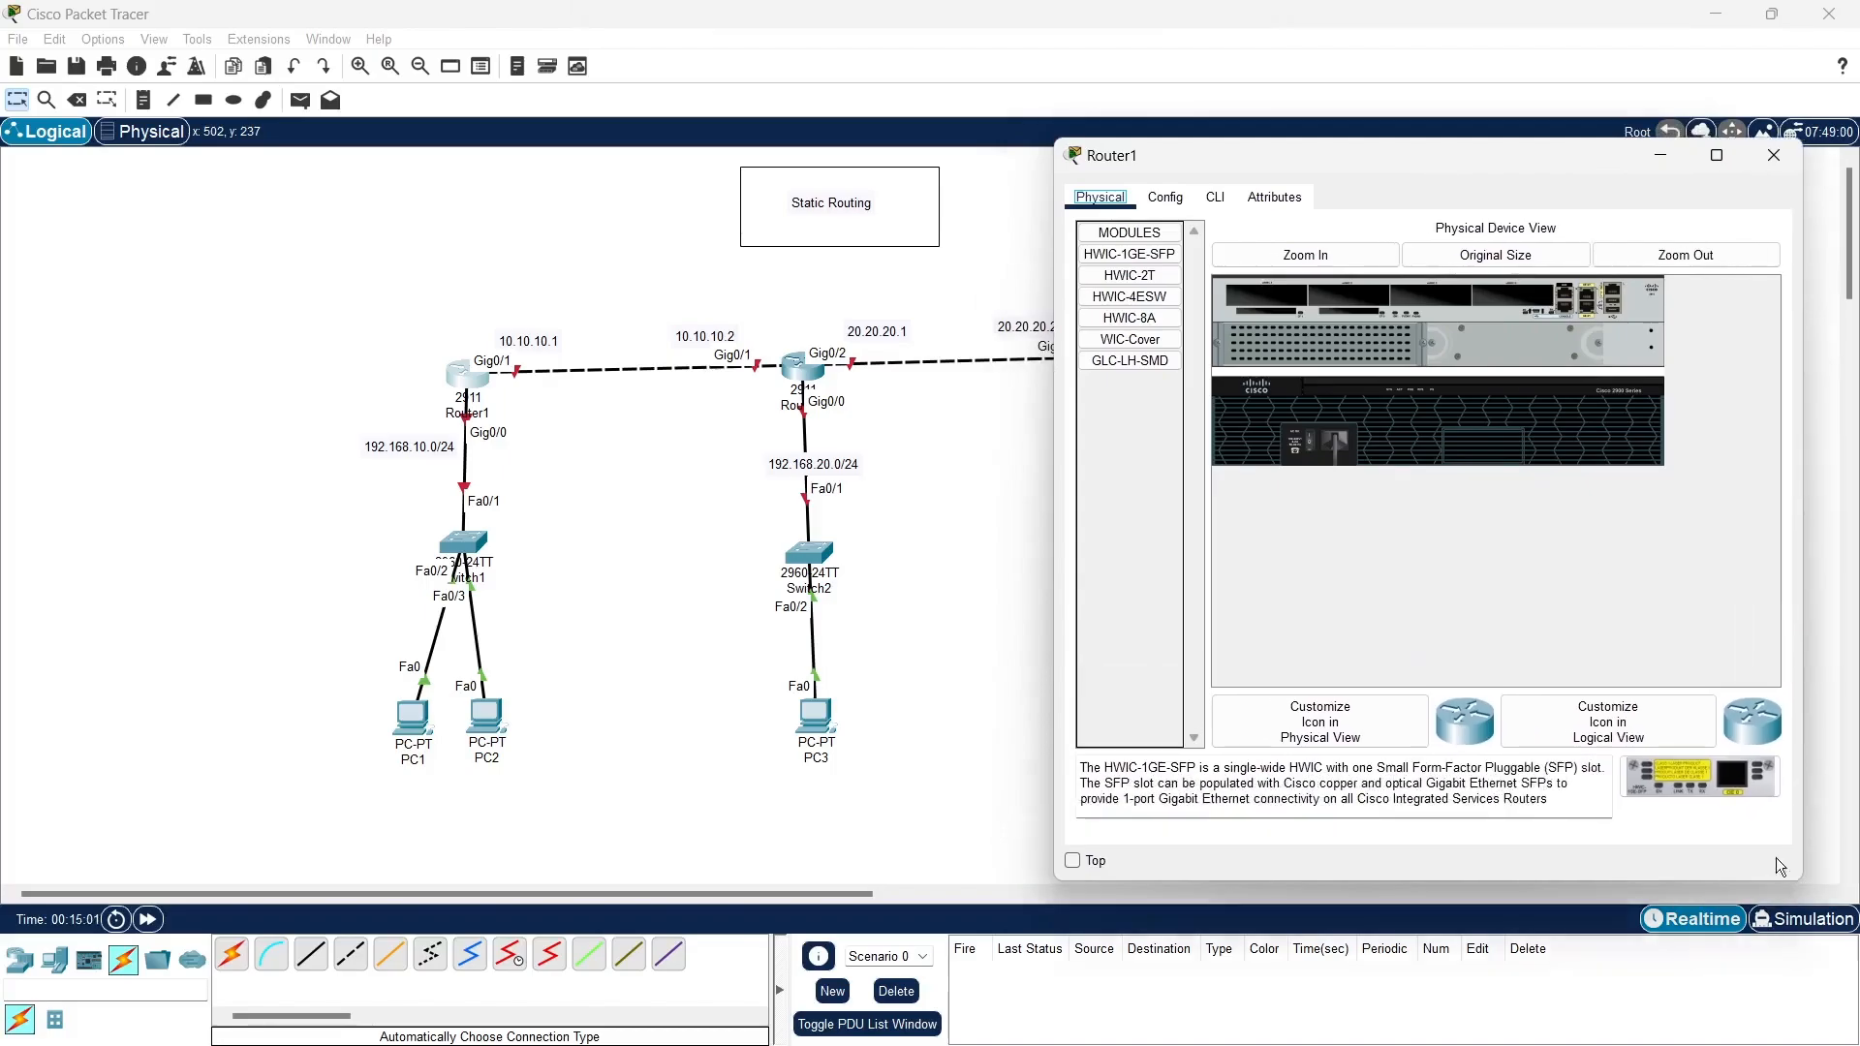
click(1220, 199)
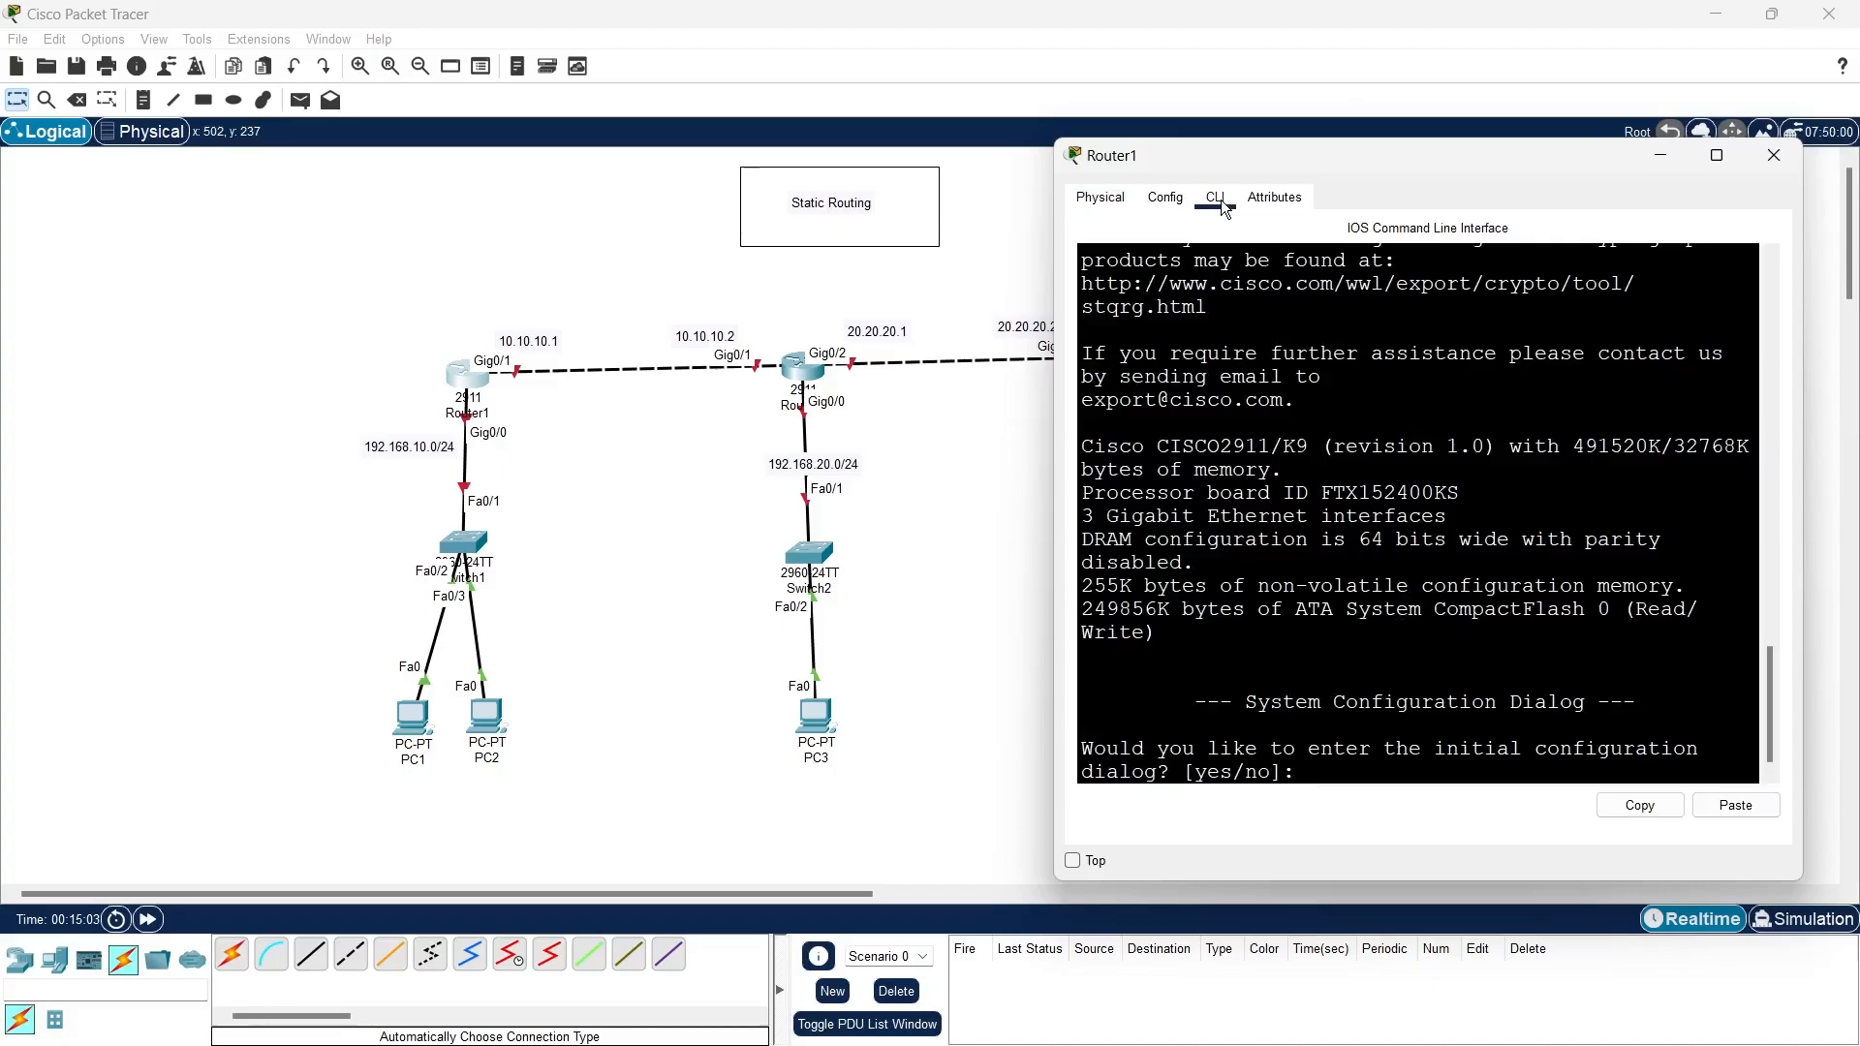
text(no)
key(Return)
key(Return)
key(Return)
key(Return)
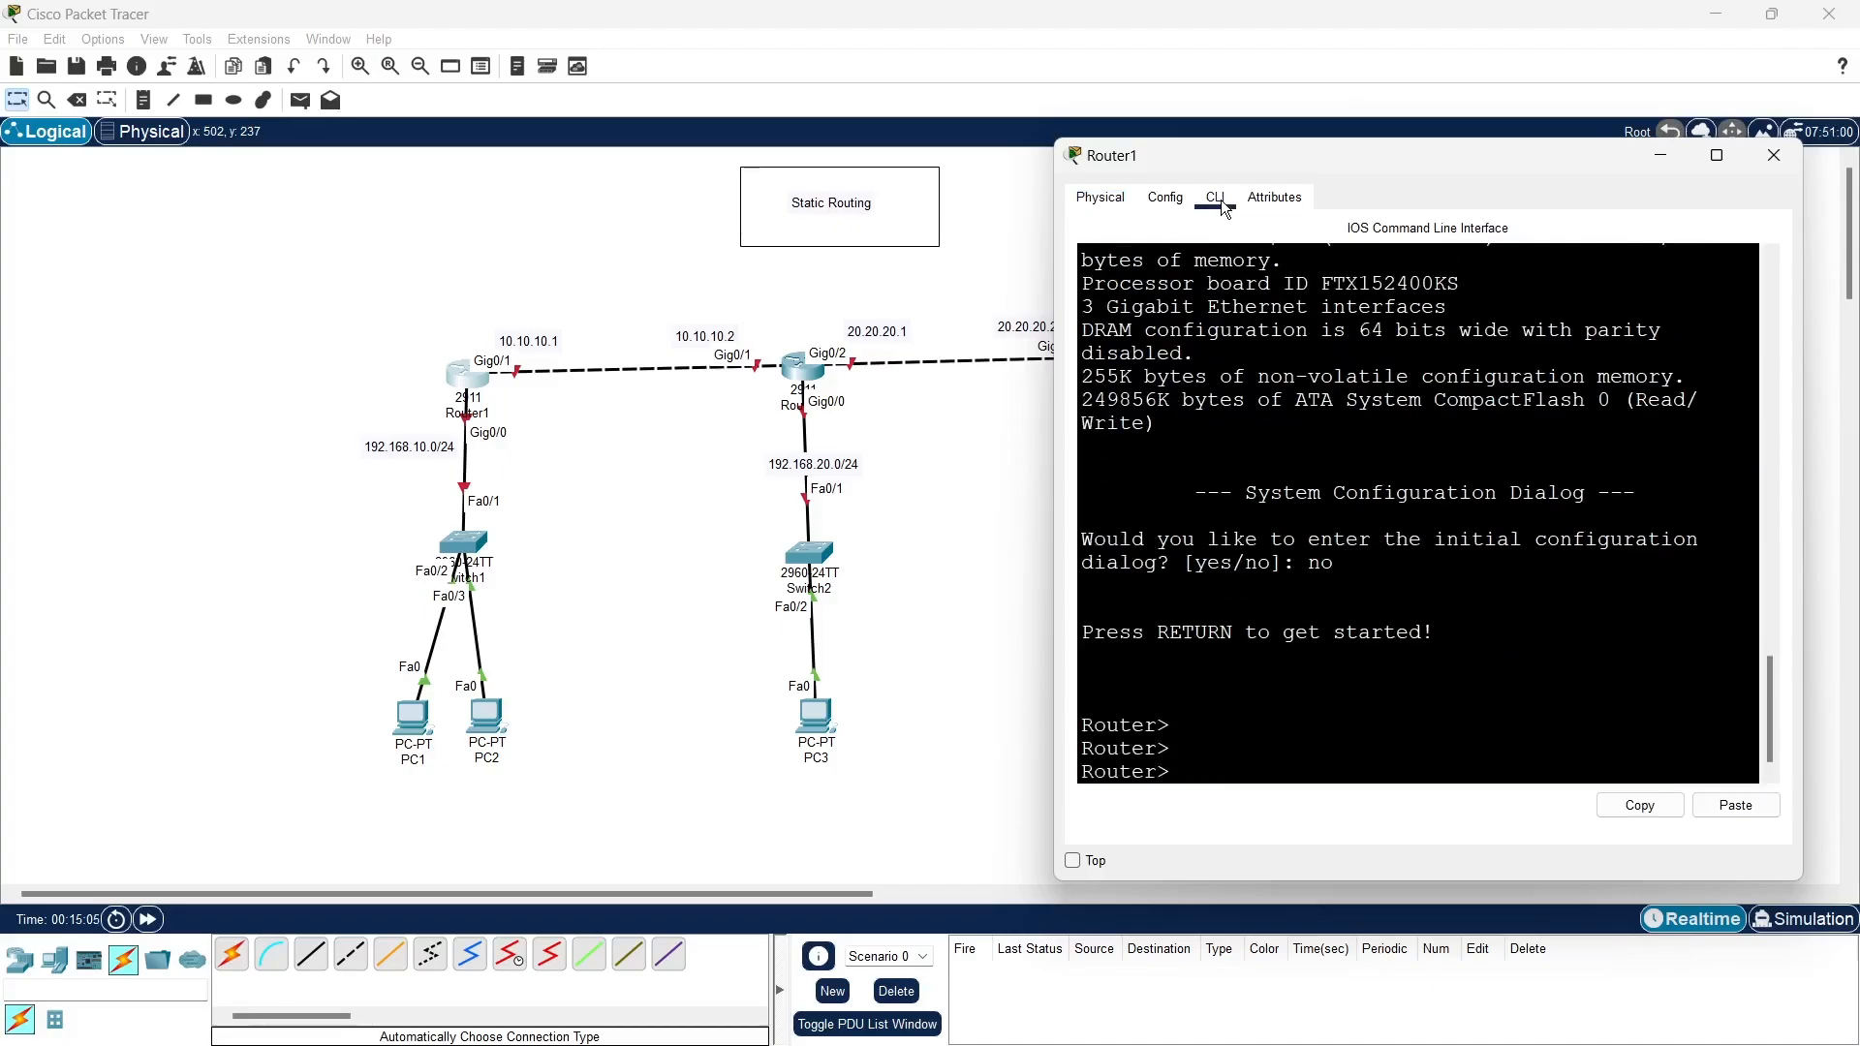
- Enter privileged EXEC mode and global configuration mode on Router1
text(en)
key(Return)
key(Return)
key(Return)
key(Return)
text(co)
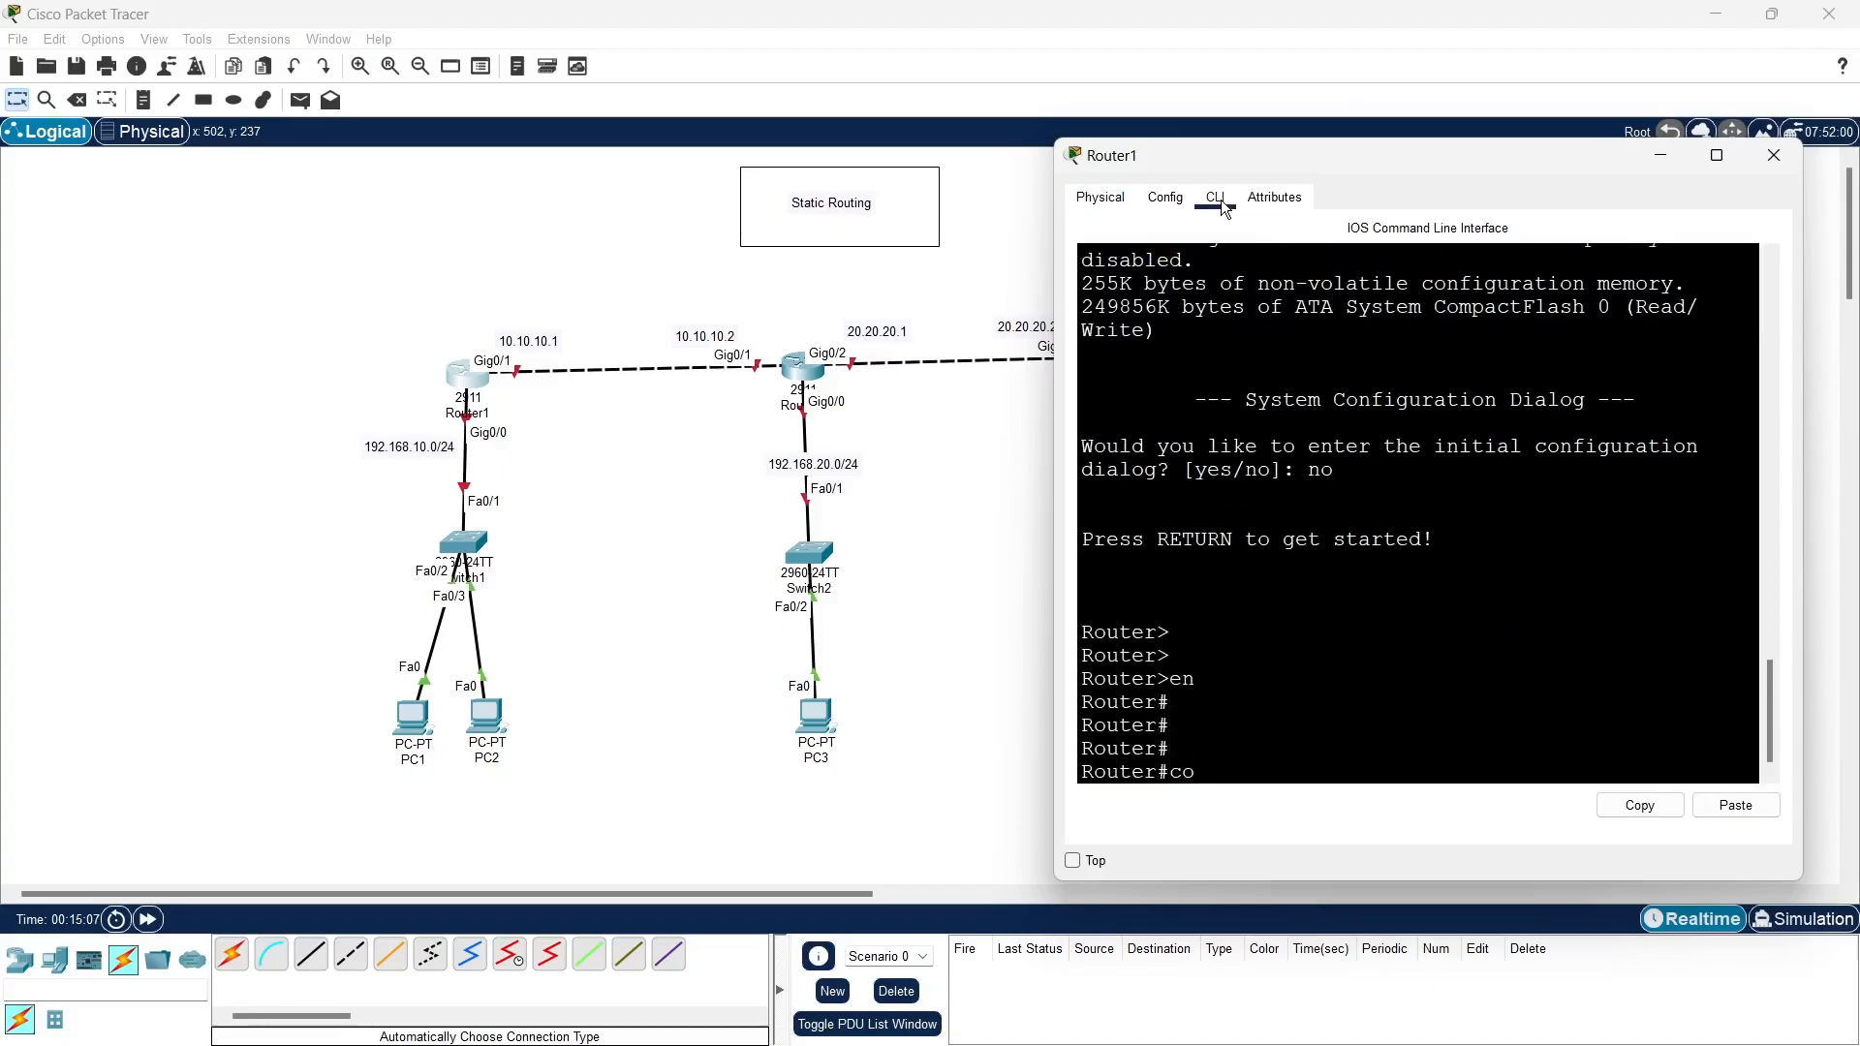
text(nf t)
key(Return)
key(Return)
key(Return)
key(Return)
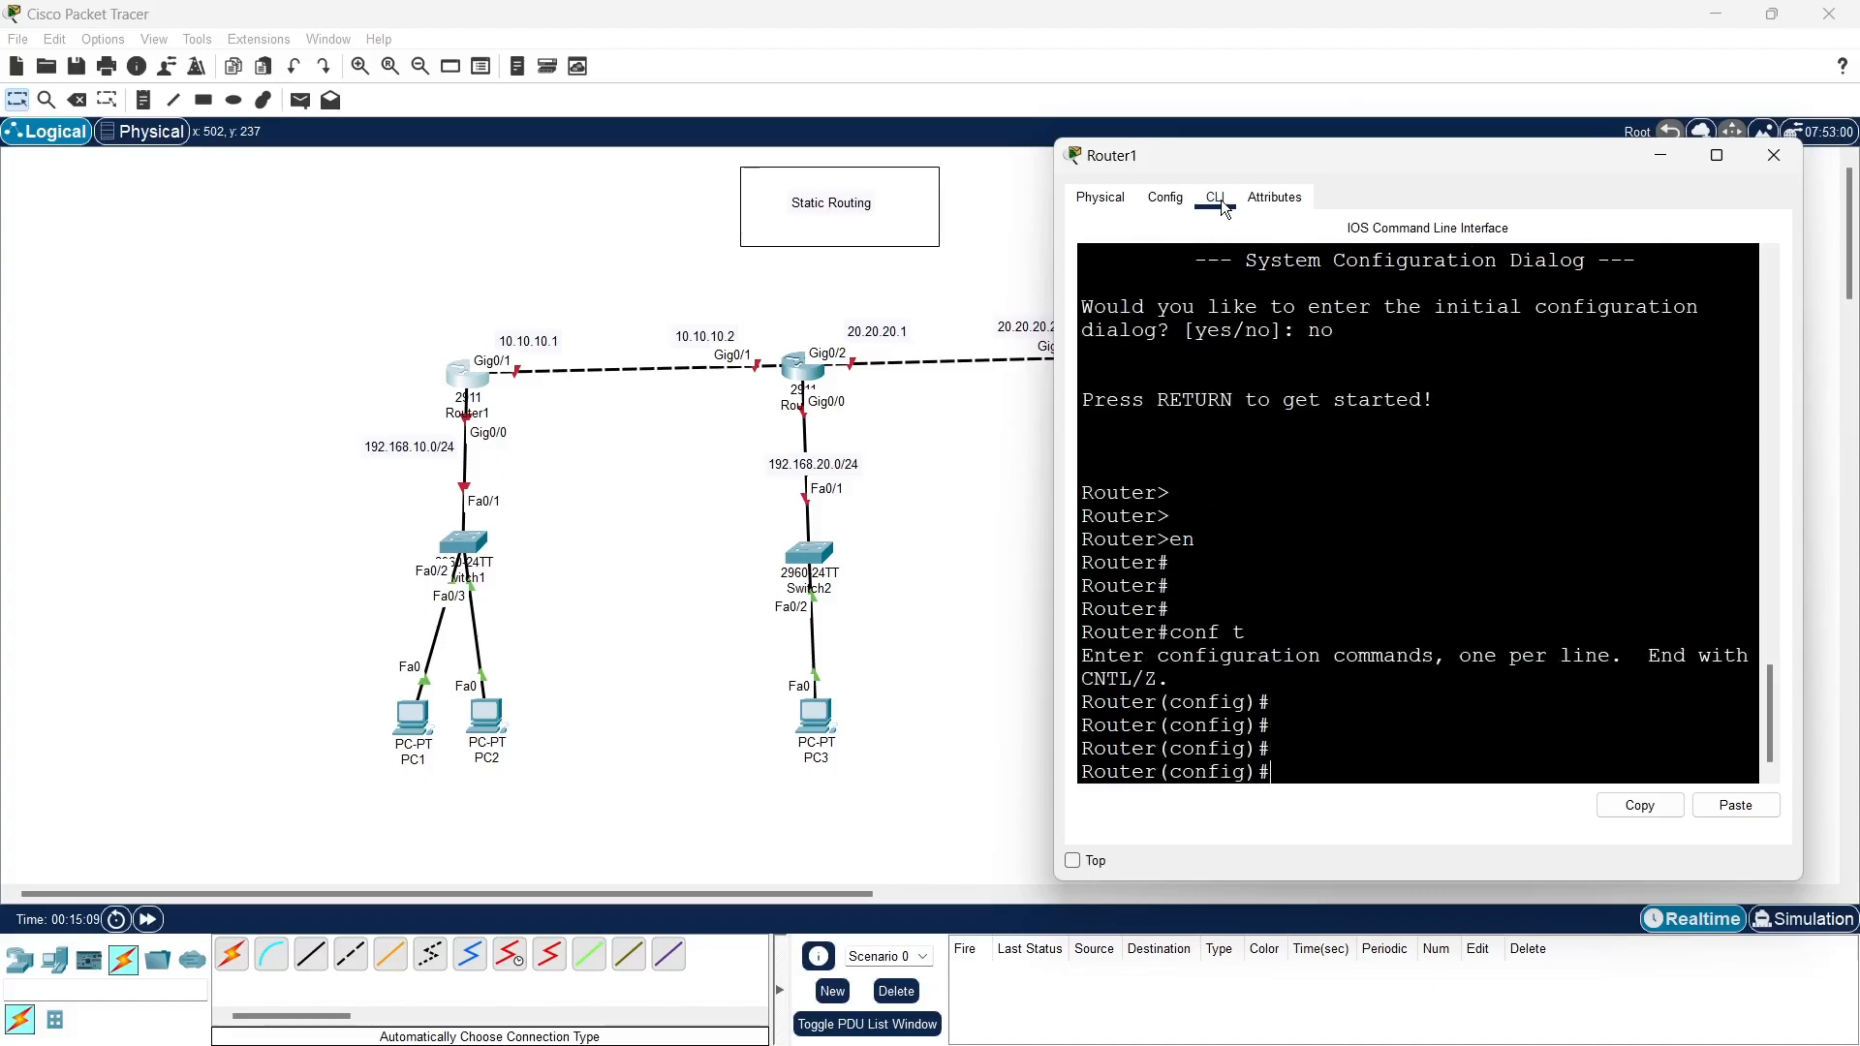
- Set Router1's hostname to R1
text(ho)
key(Tab)
text(R)
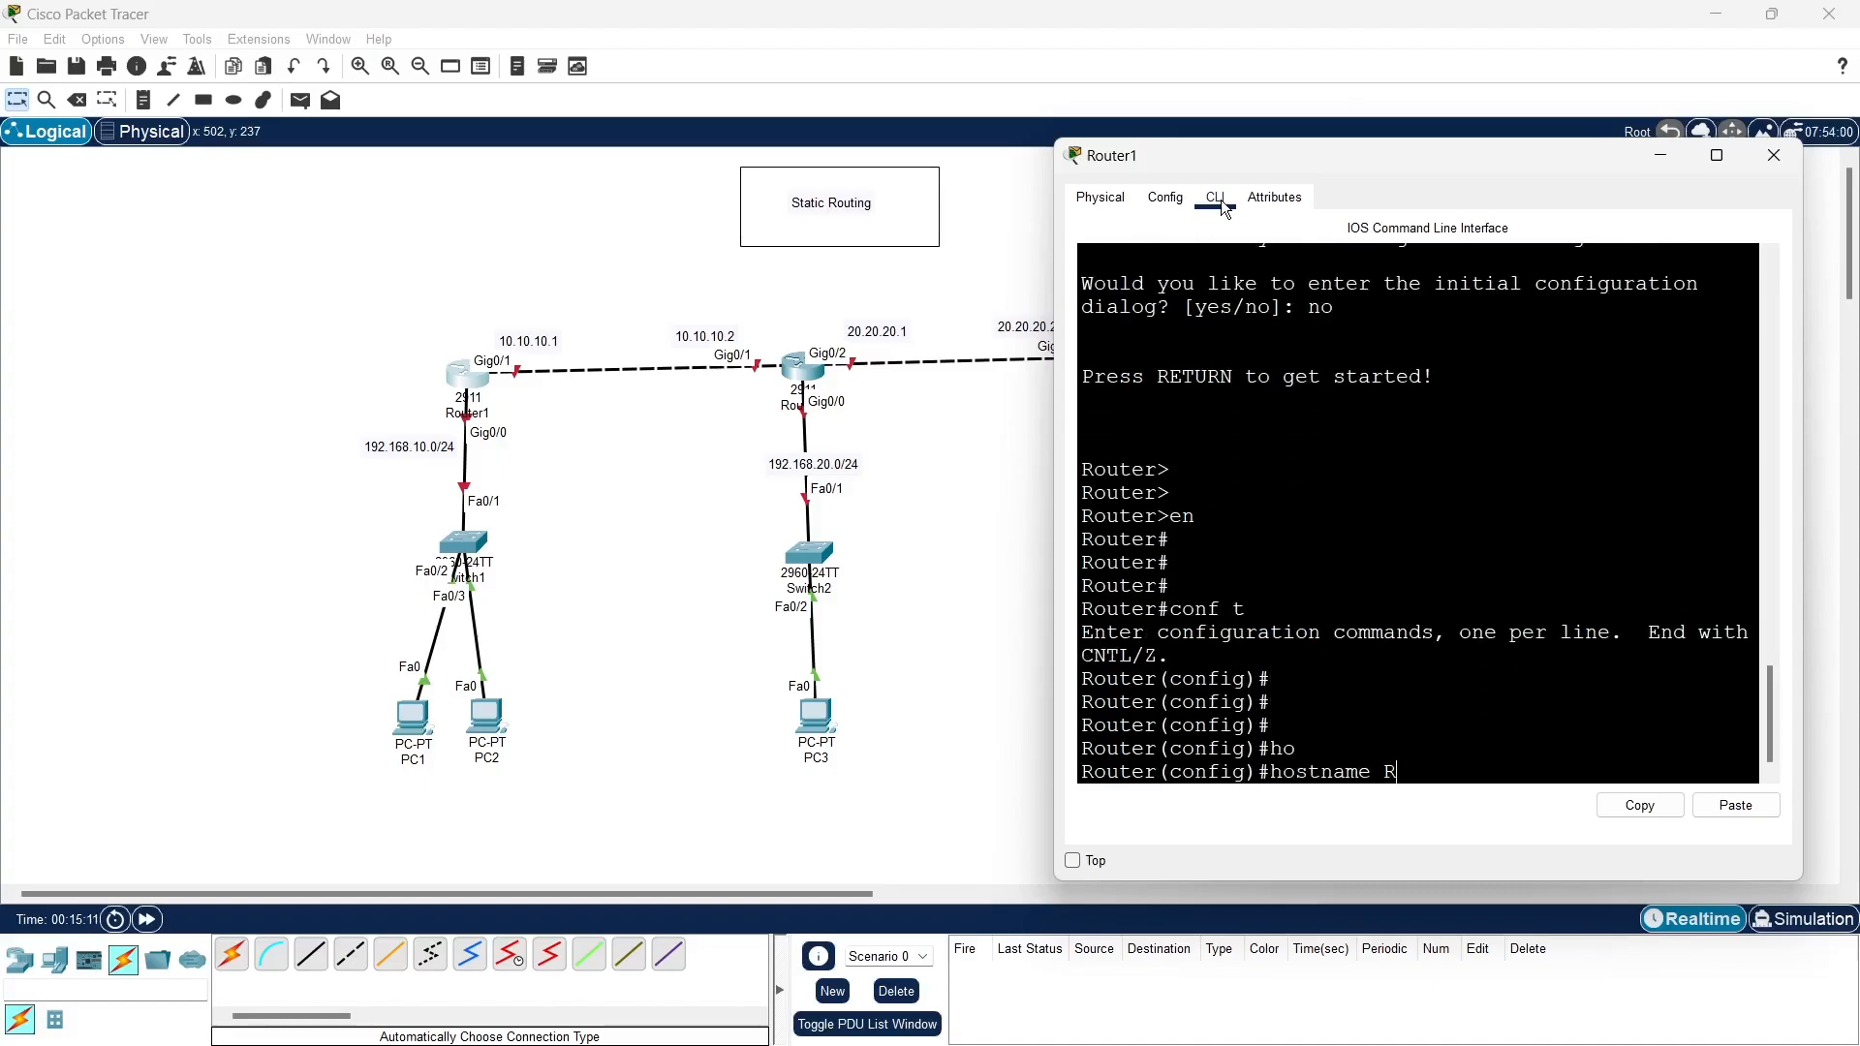
text(1)
key(Return)
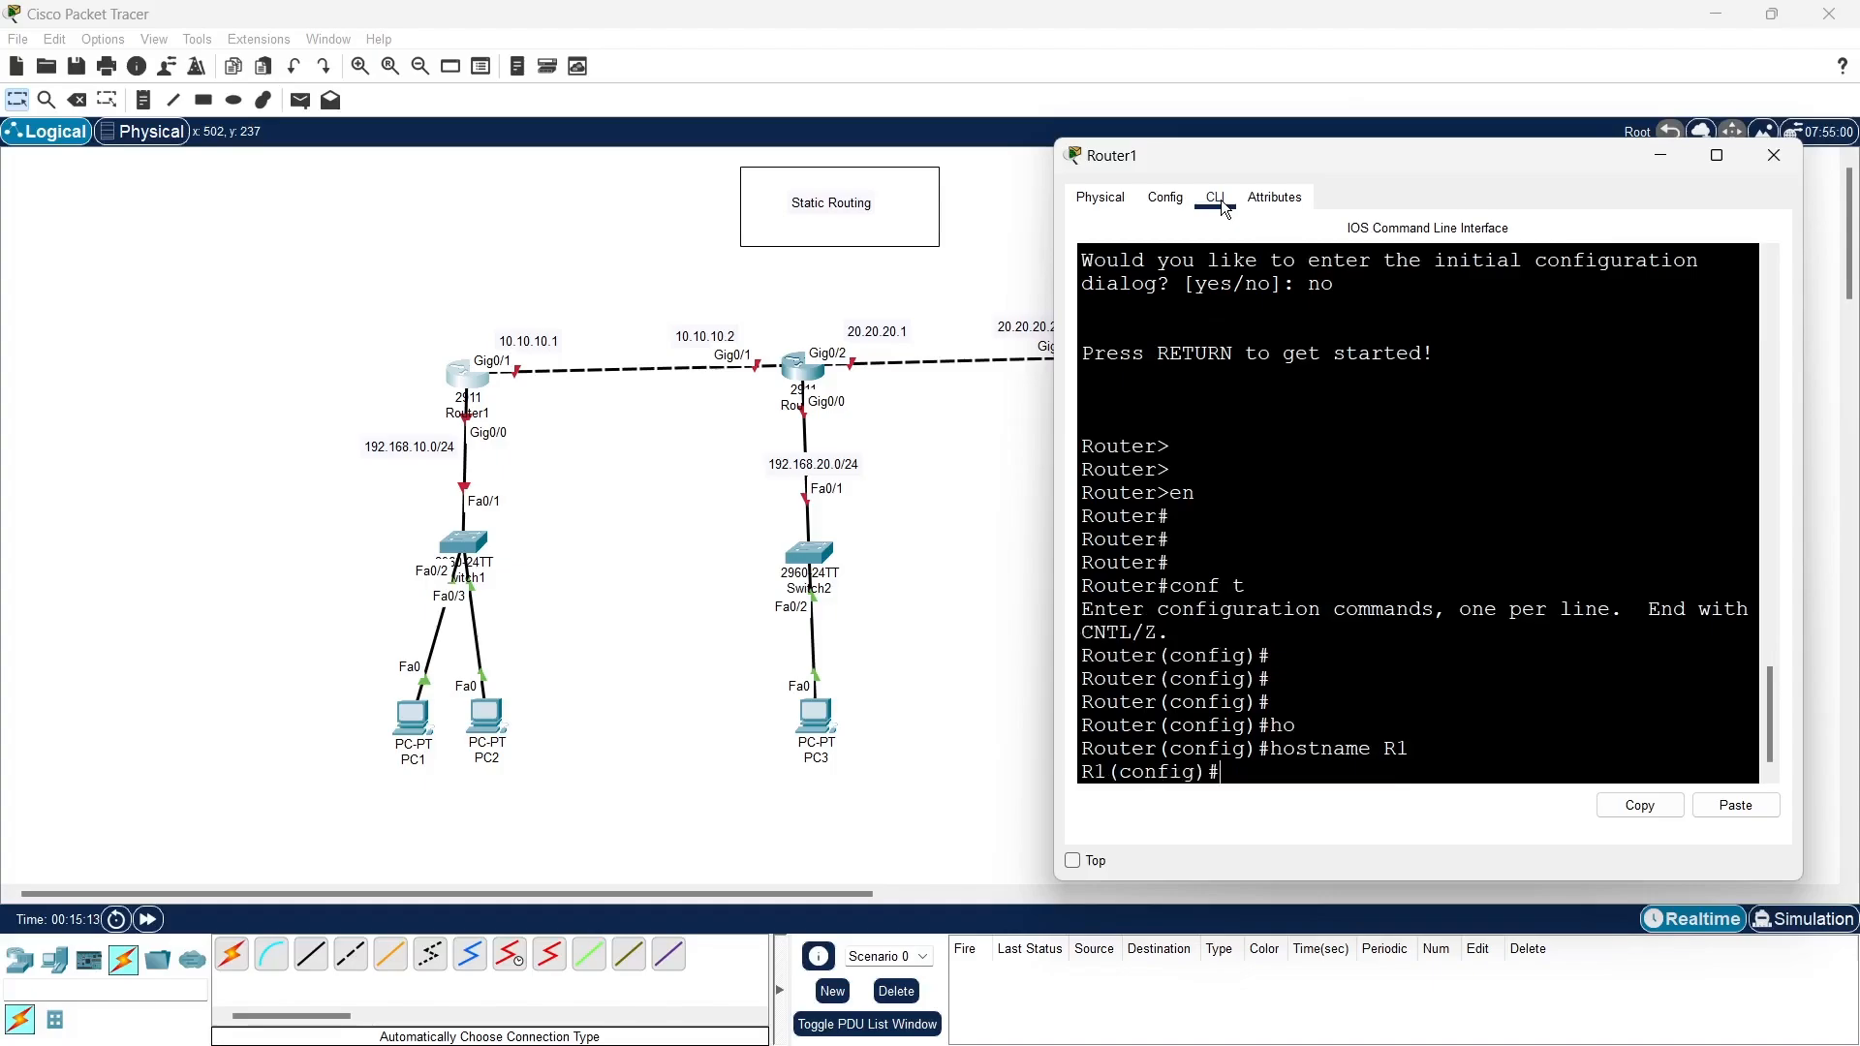
- Assign IP address 192.168.10.1 with subnet mask 255.255.255.0 to interface g0/0 on R1
text(int g0/0)
key(Return)
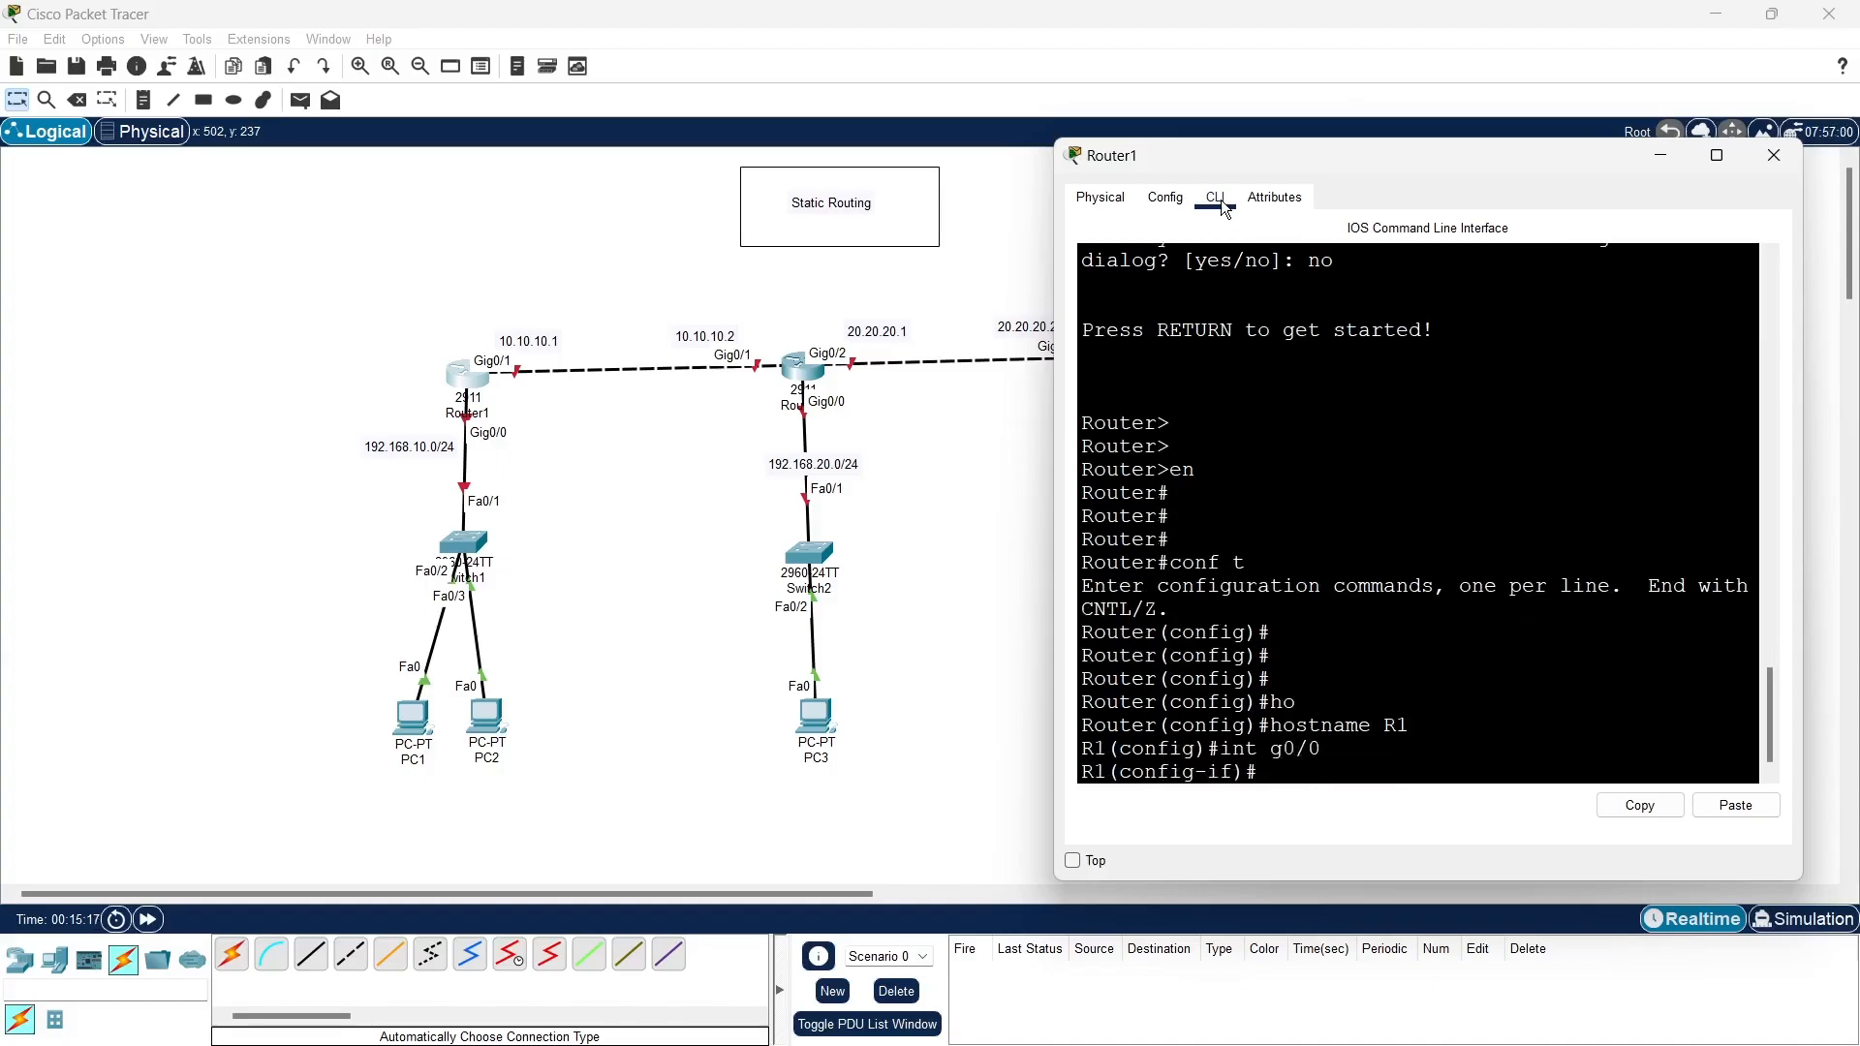
text(ip add 192.168.10.1 255.)
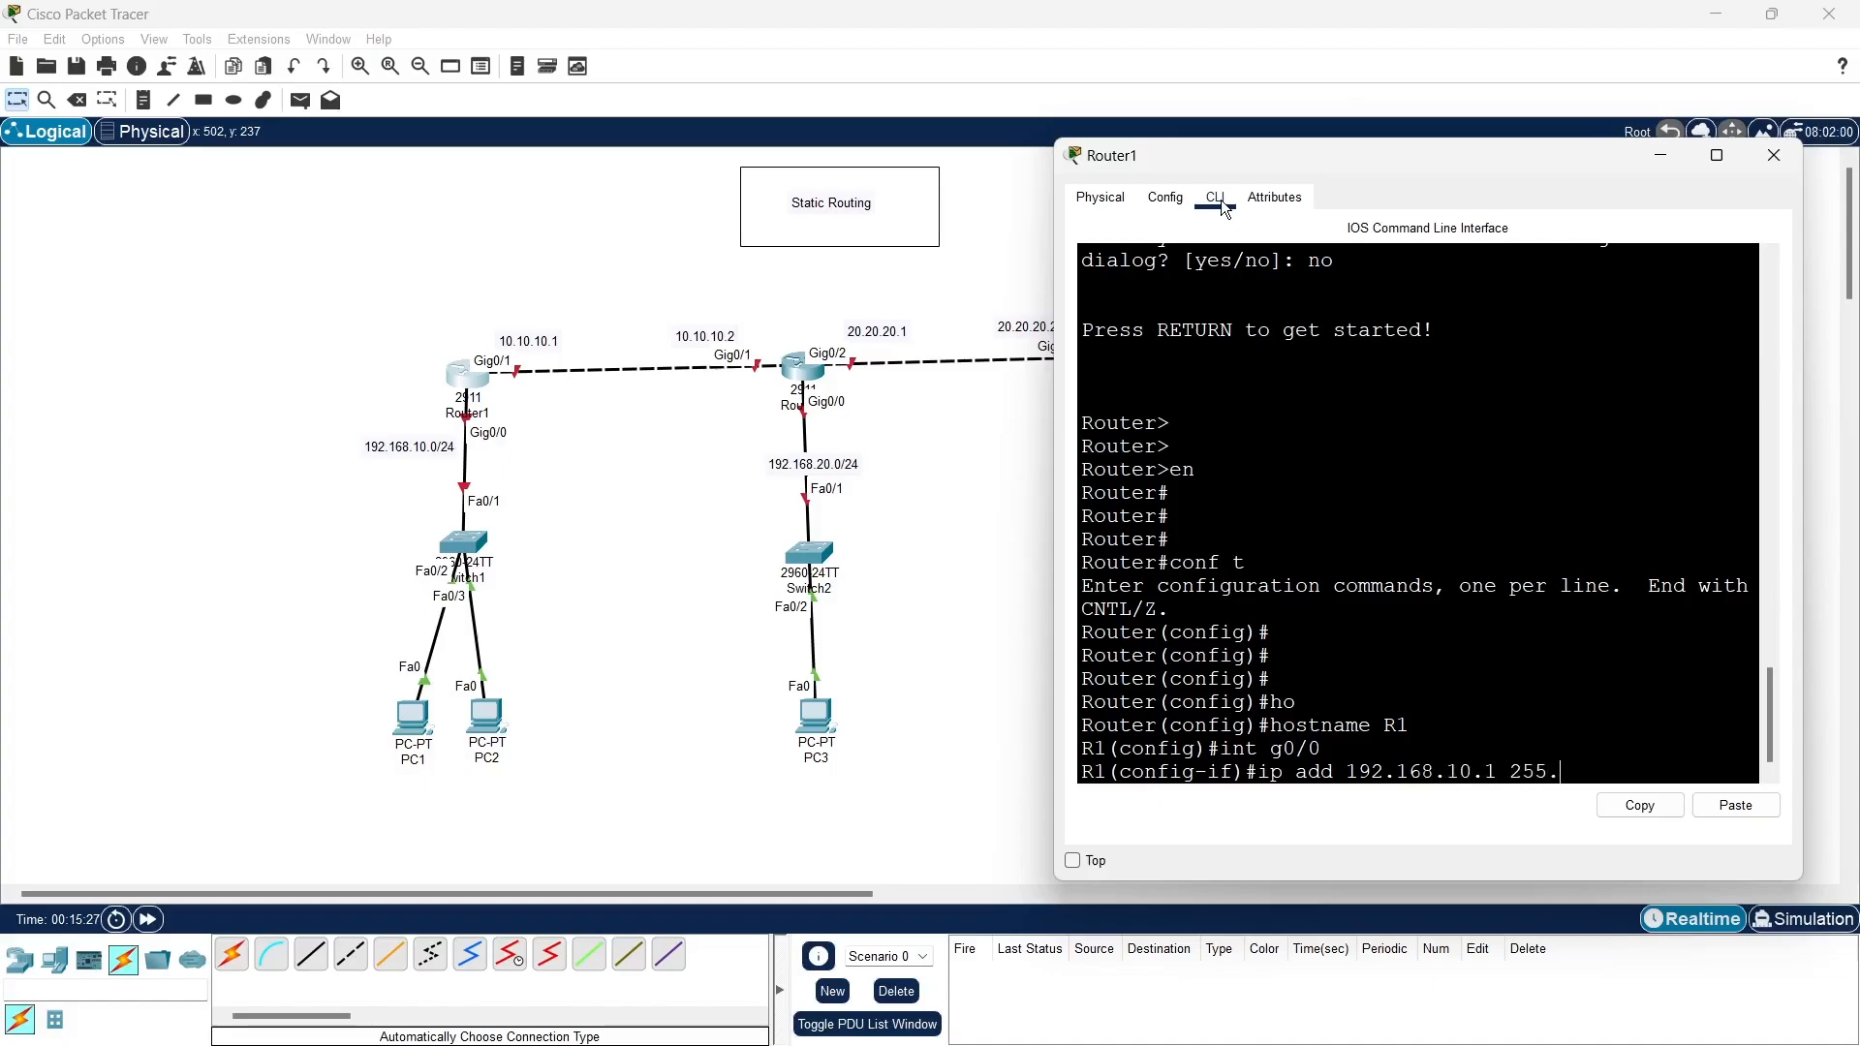
text(255.255.0)
key(Return)
- Enable R1's g0/0 interface with no shutdown and exit to global configuration mode
text(no )
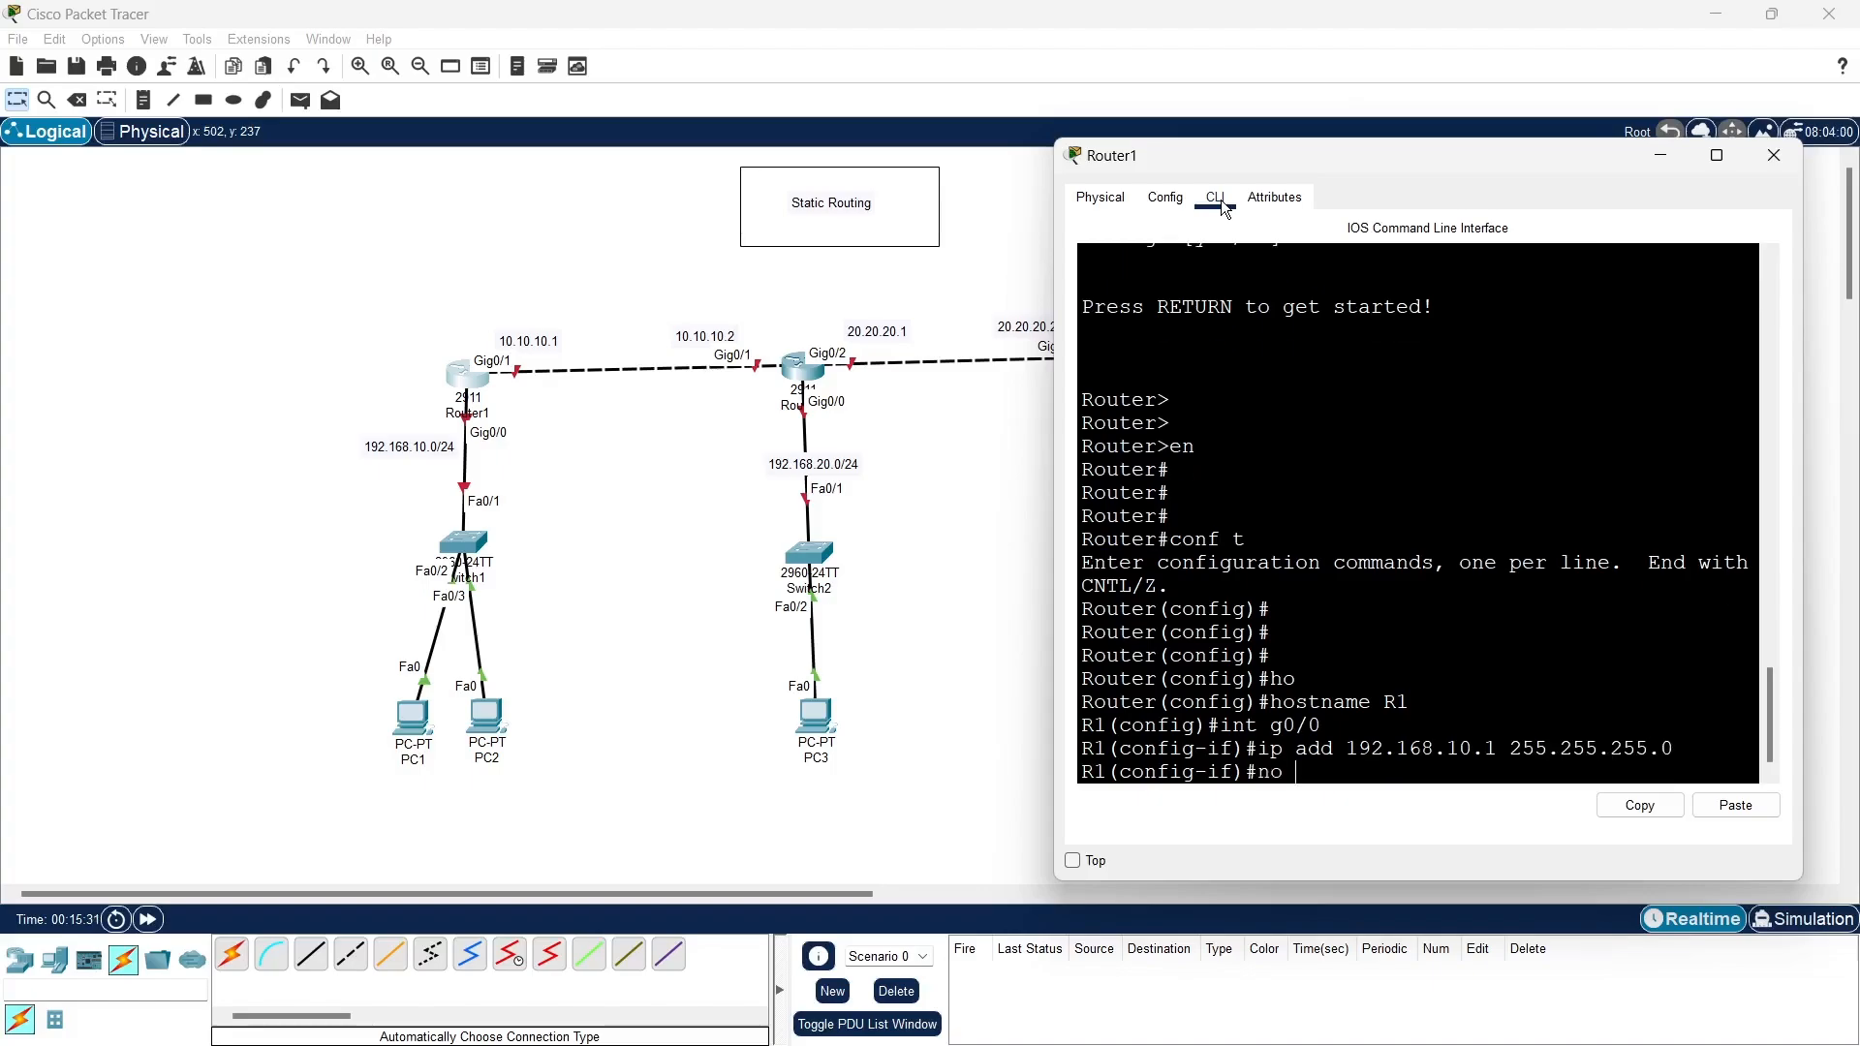
text(sh)
key(Tab)
key(Return)
key(Return)
key(Return)
key(Return)
key(Return)
text(e)
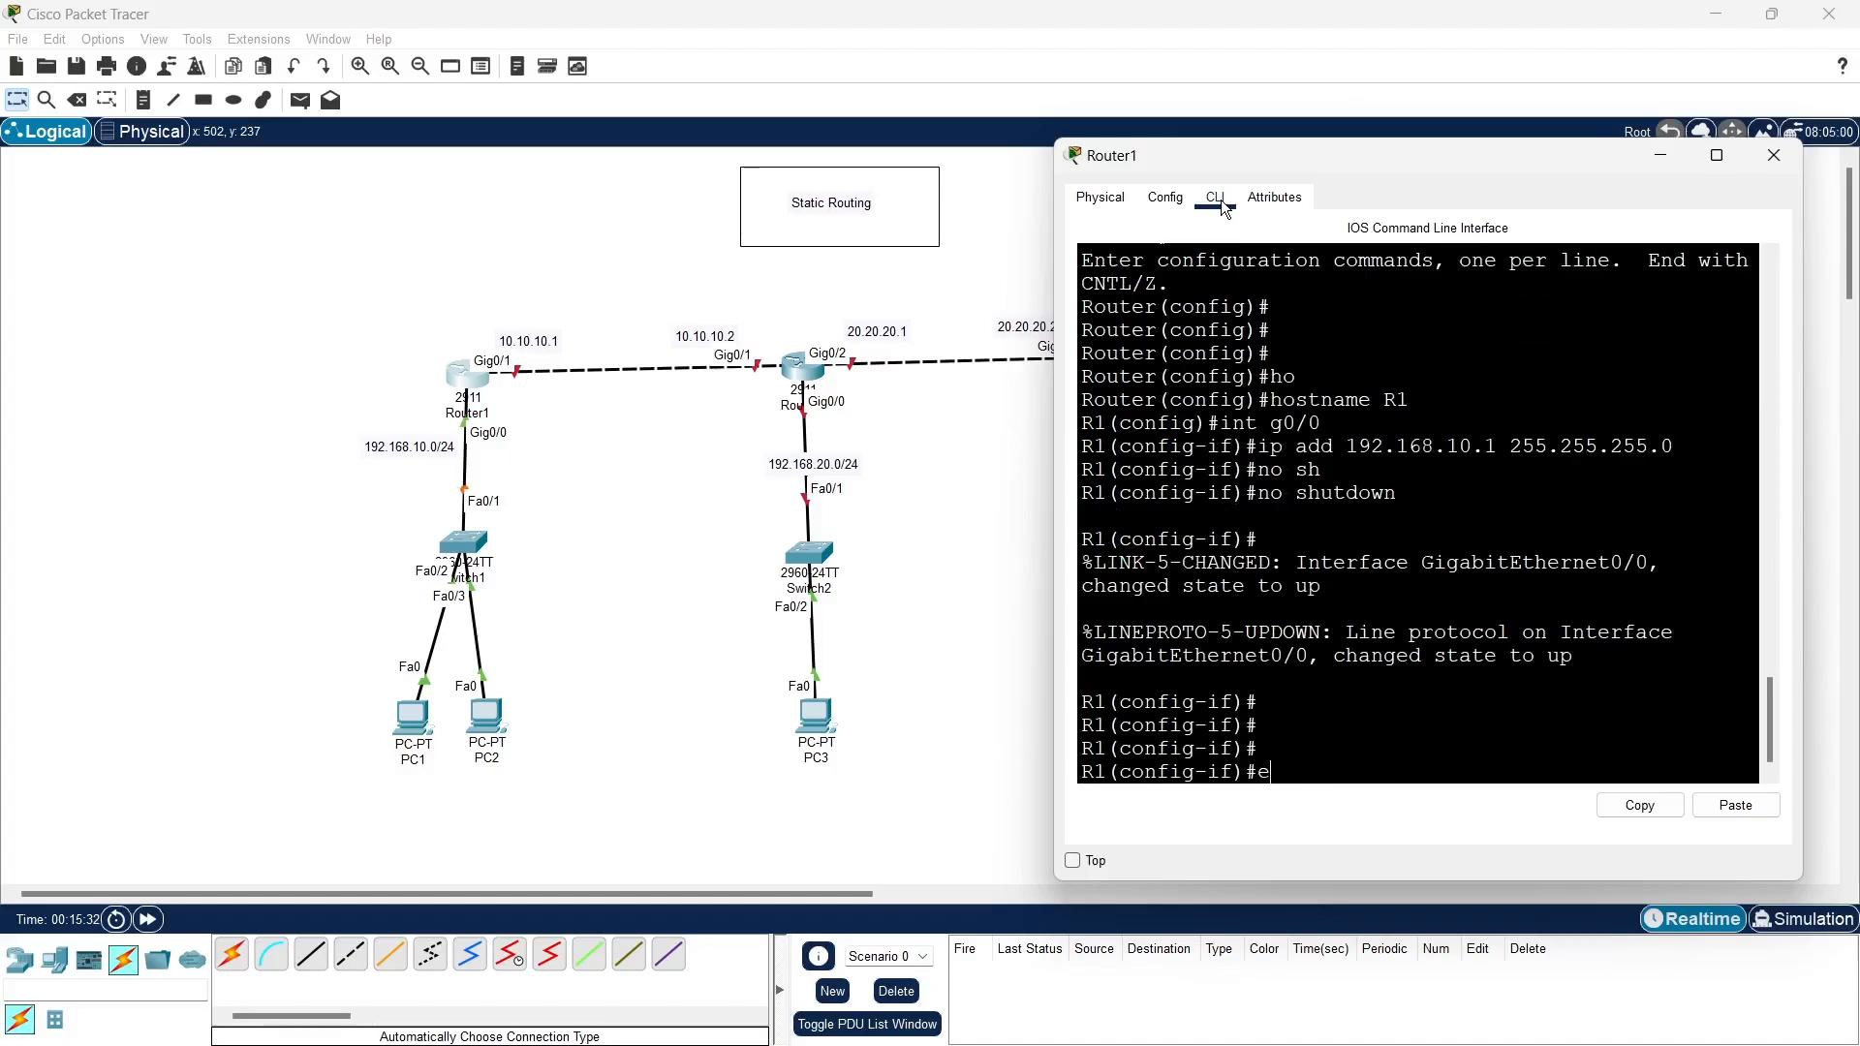
text(x)
key(Return)
key(Return)
key(Return)
key(Return)
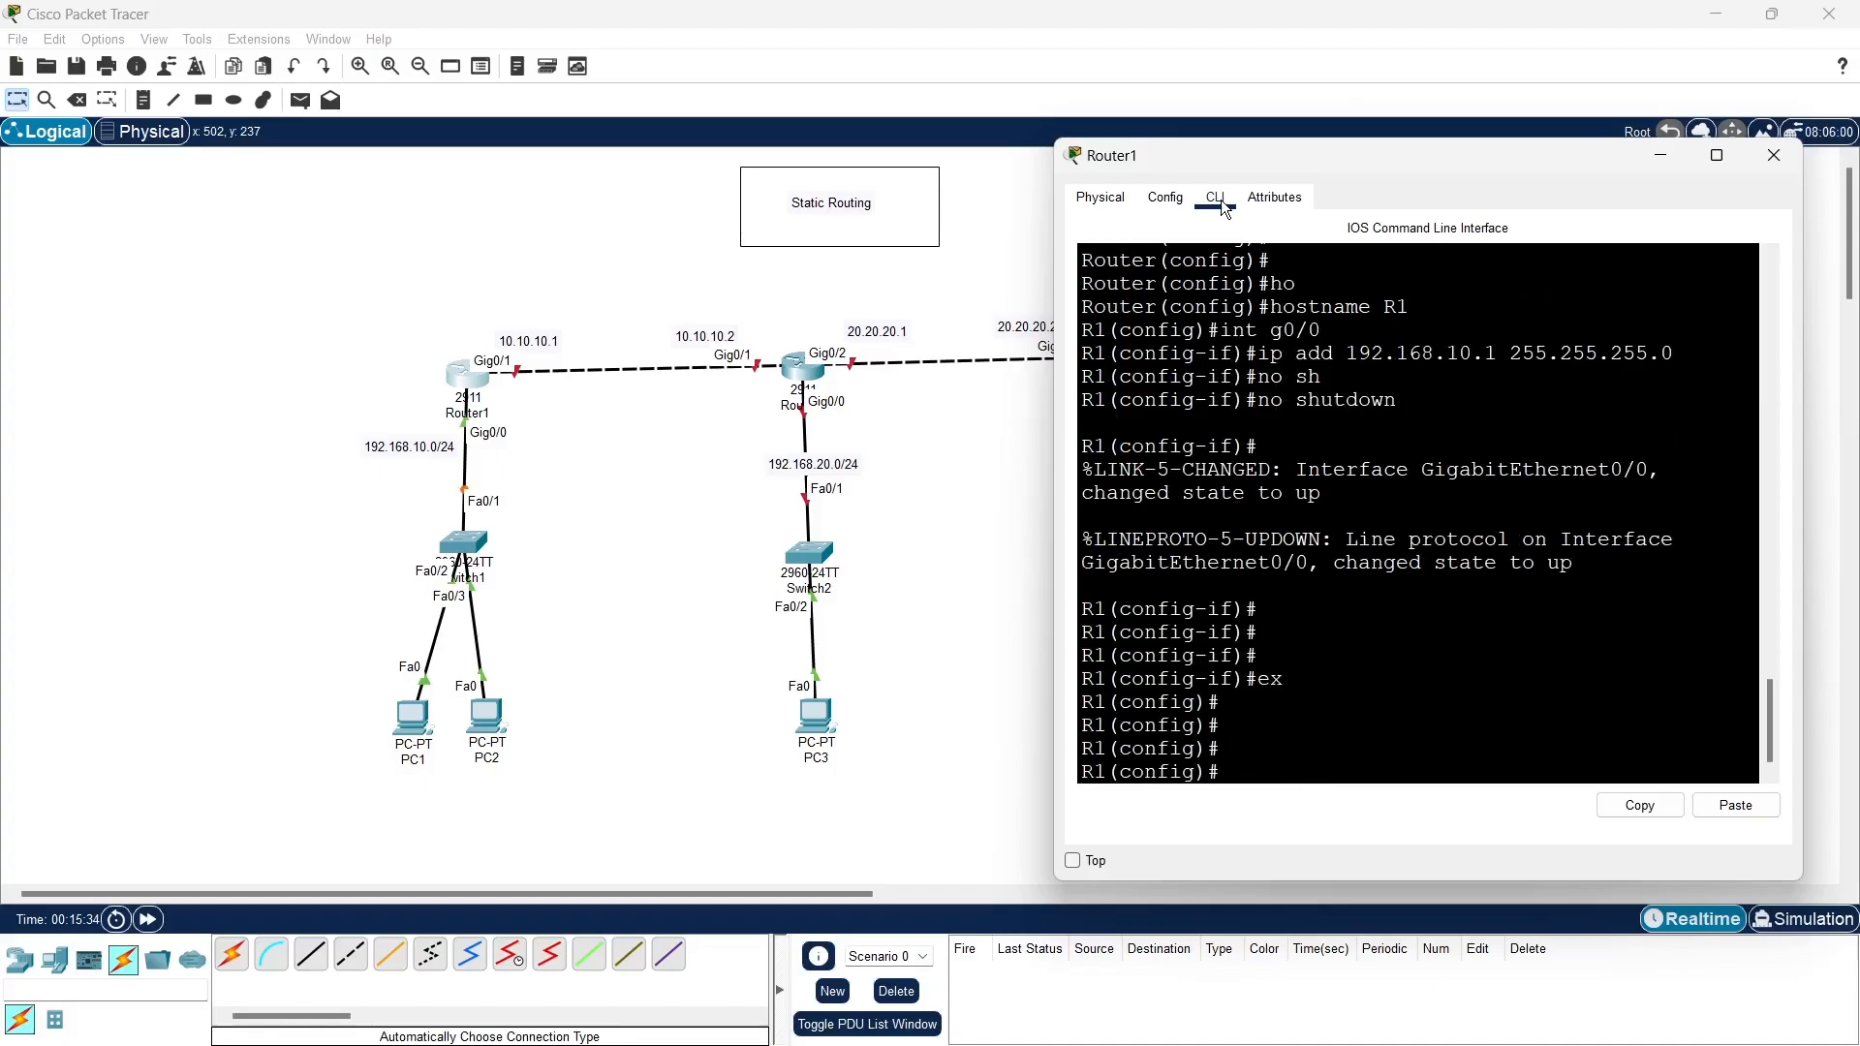
- Assign IP address 10.10.10.1 with subnet mask 255.255.255.0 to interface g0/1 on R1
text(int g0/1)
key(Return)
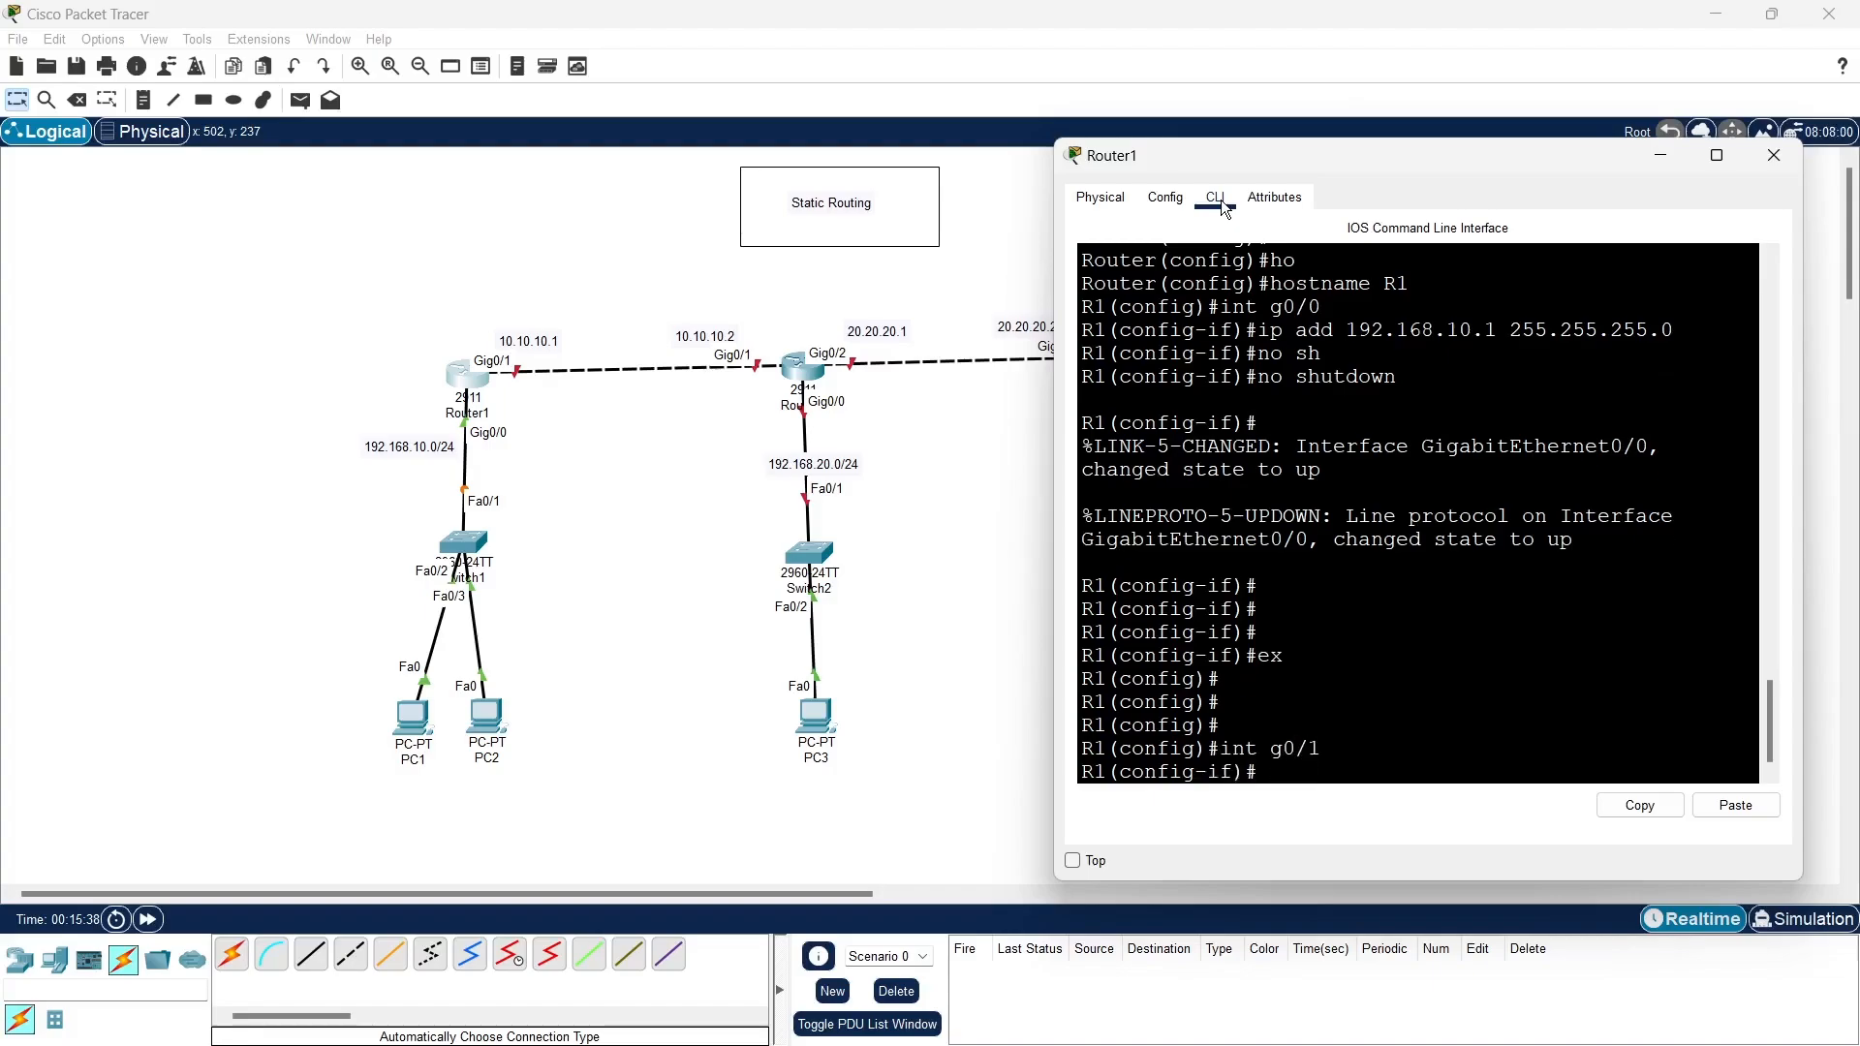
text(ip add 10.10.10)
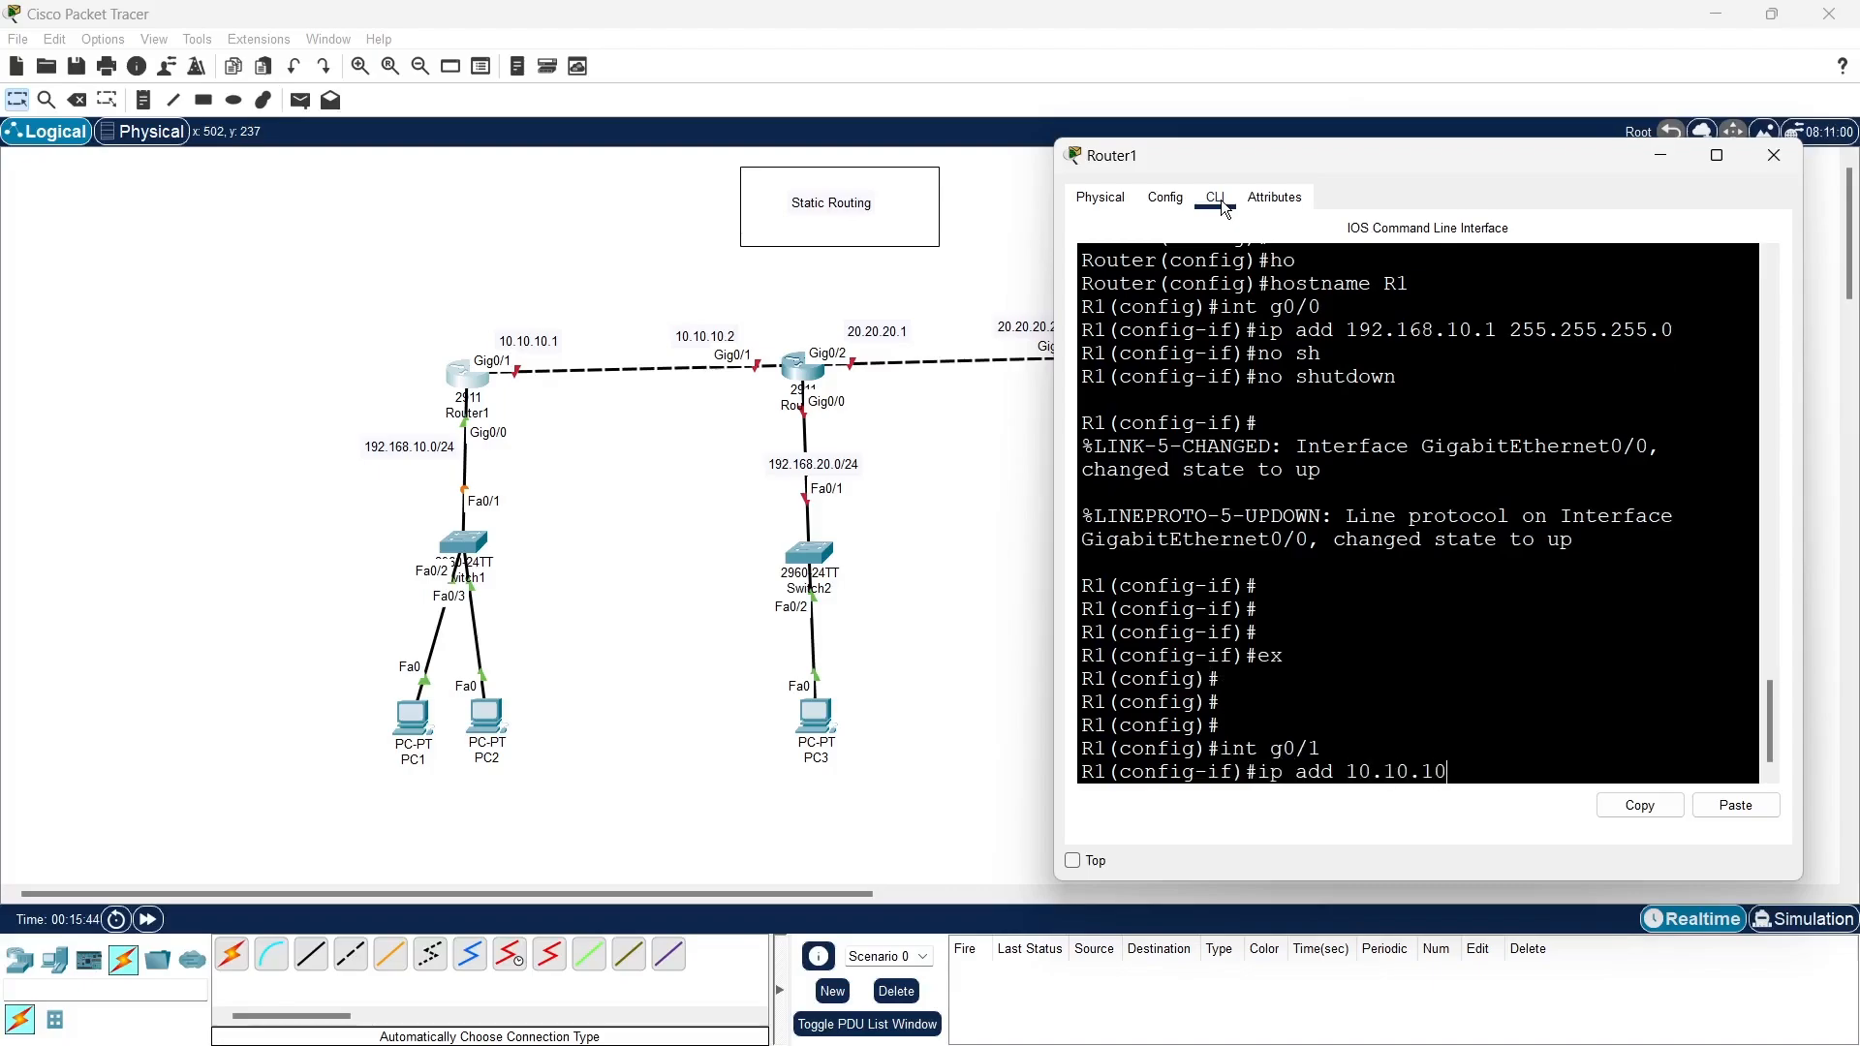
text(.1 255.255.255.0)
key(Return)
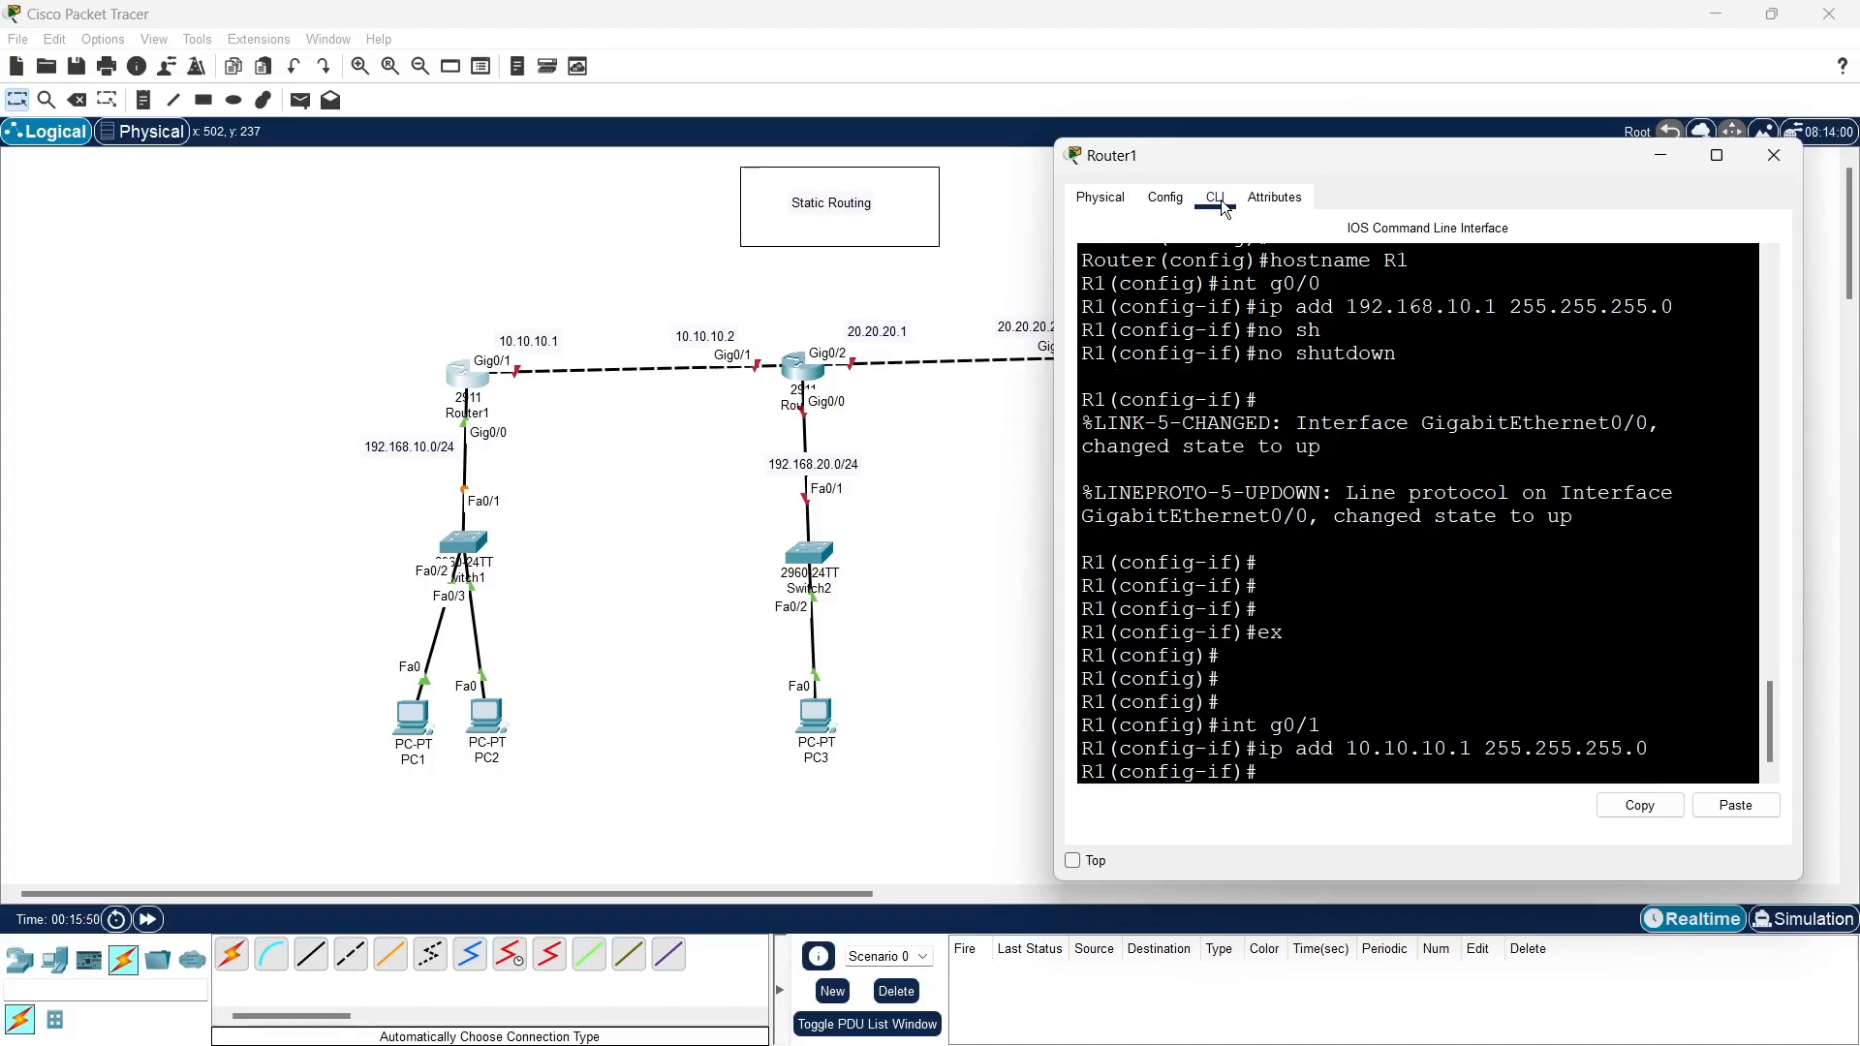
- Enable R1's g0/1 interface with no shutdown
text(no sh)
key(Tab)
key(Return)
key(Return)
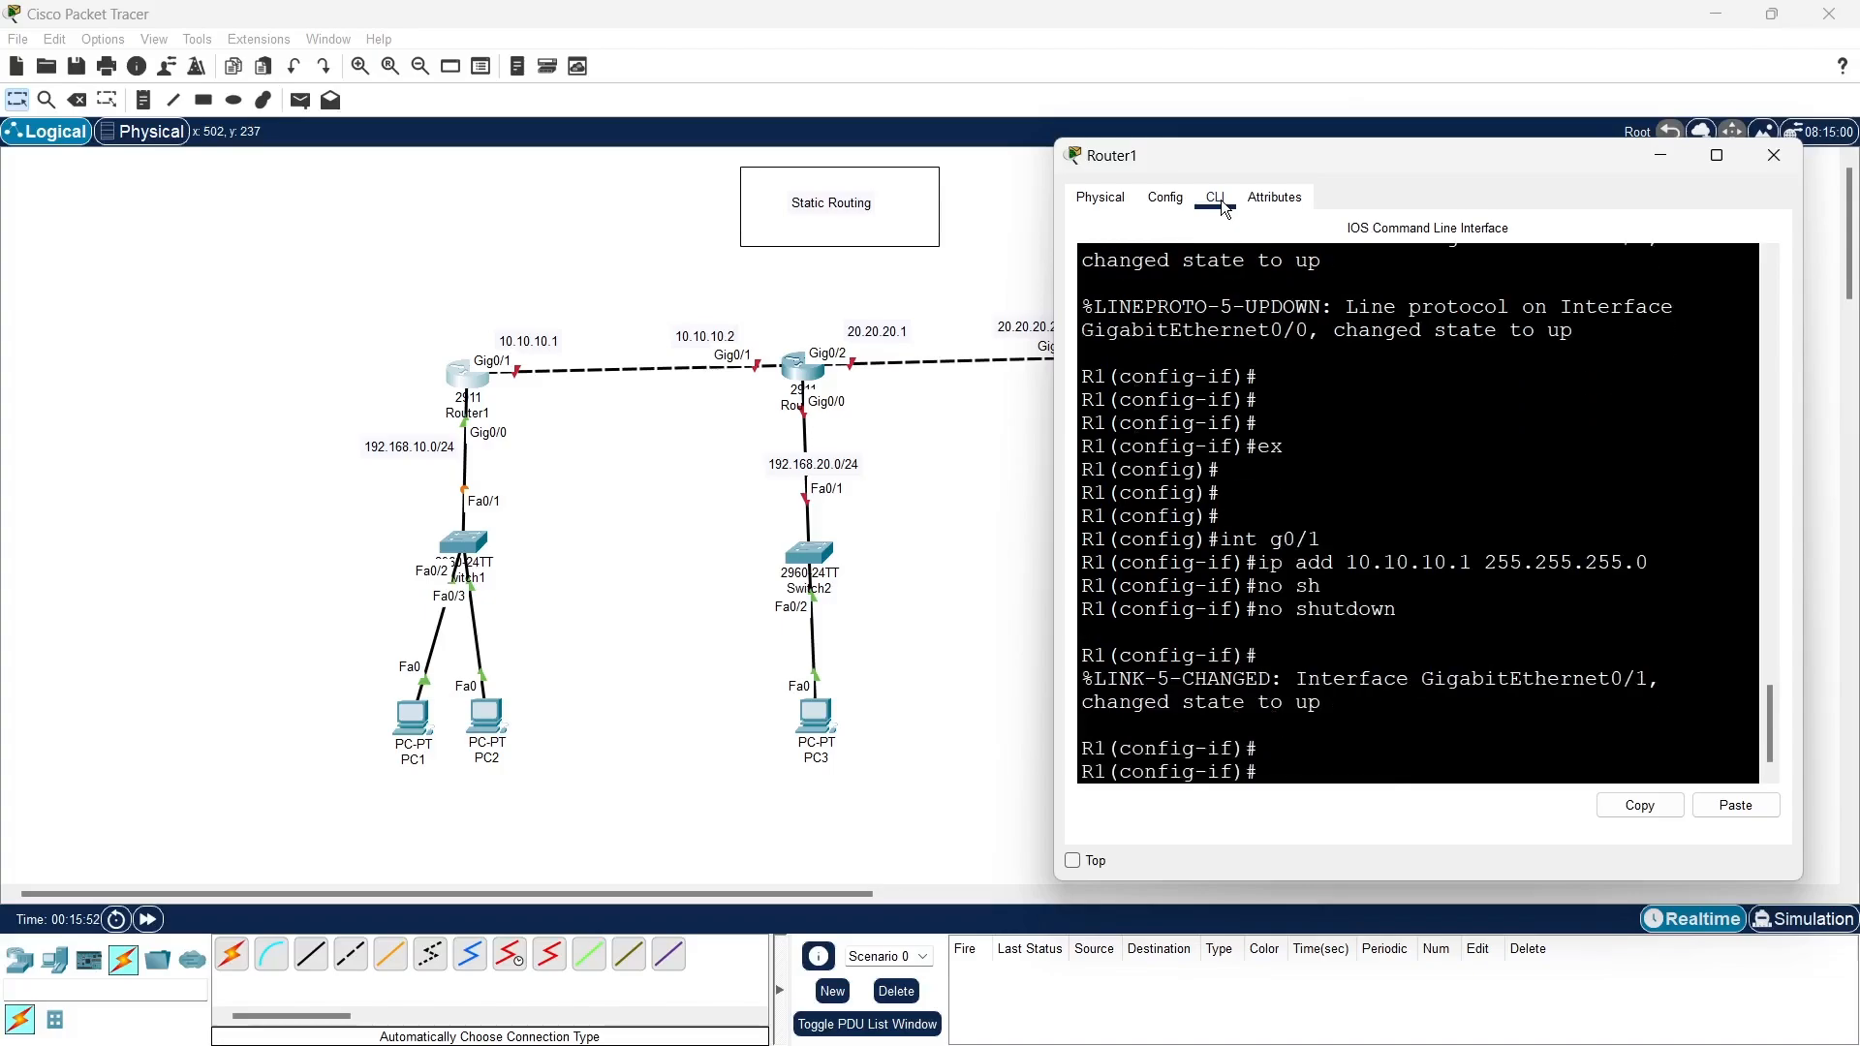
key(Return)
key(Return)
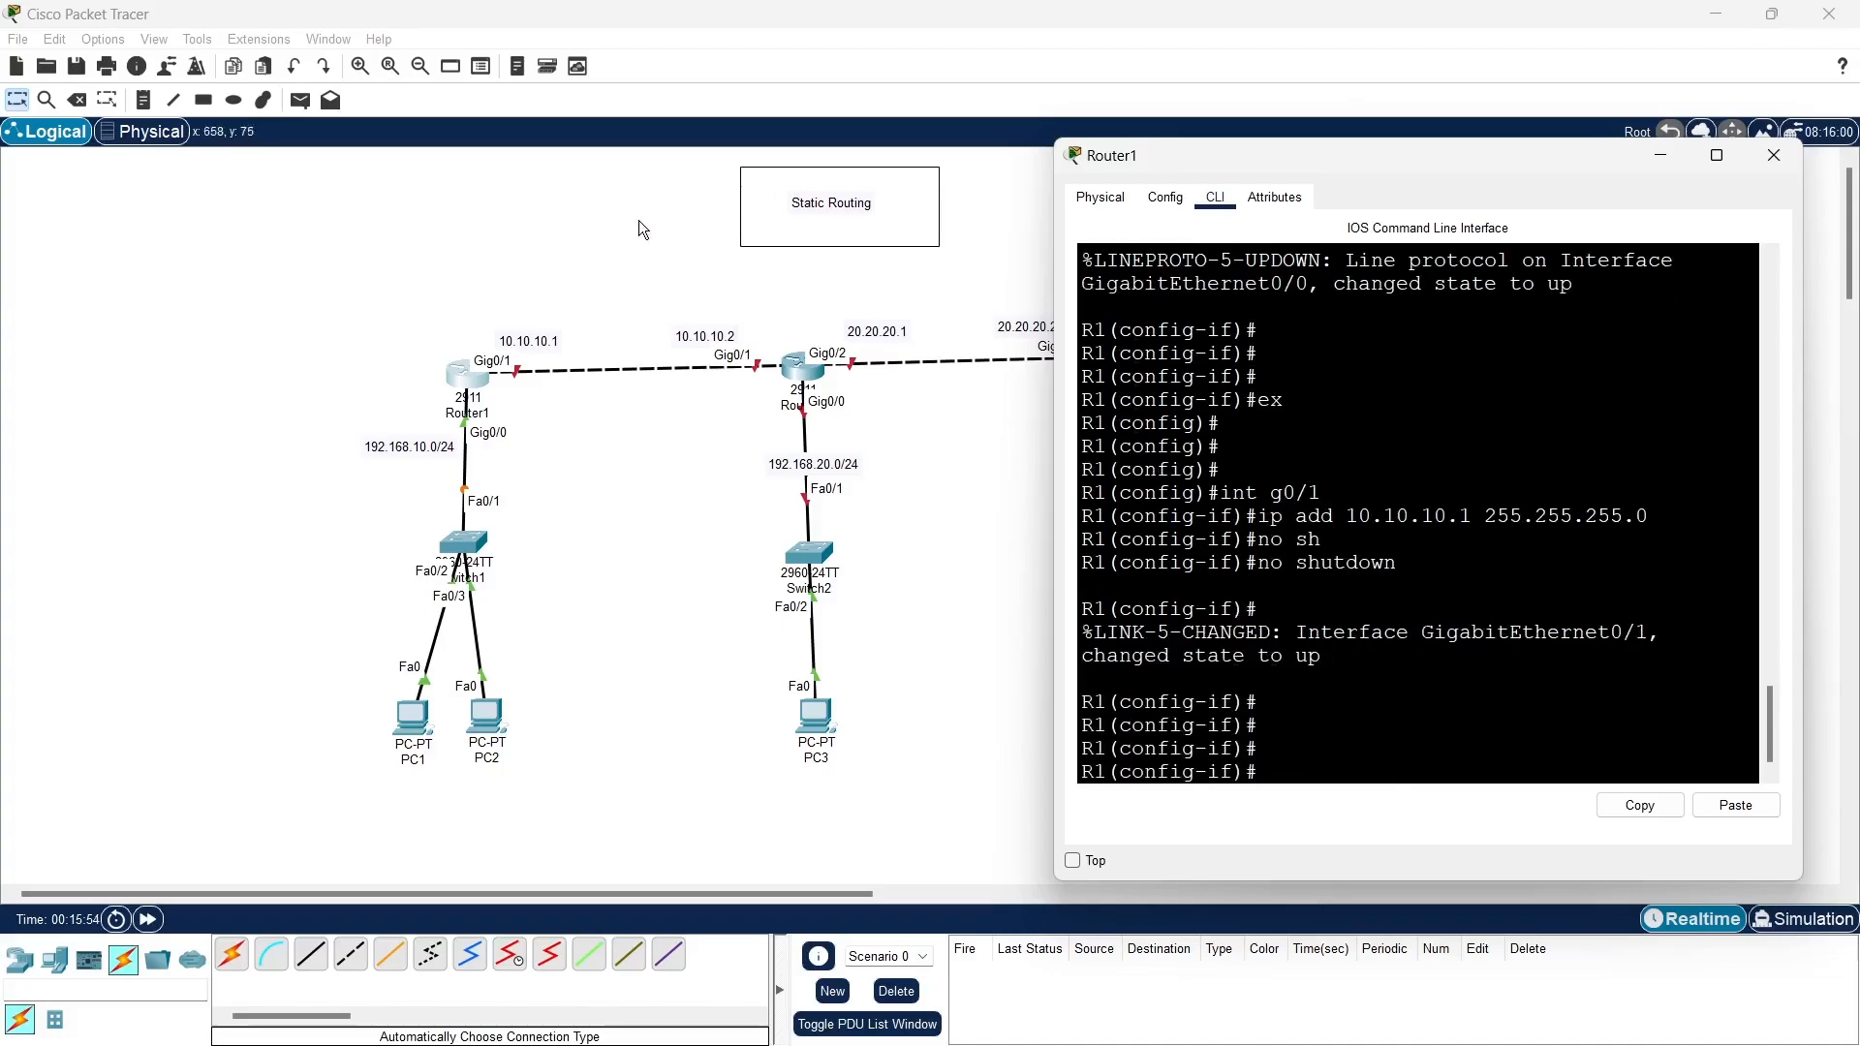
- Open Router2's command line interface and answer no to the initial configuration dialog
click(802, 370)
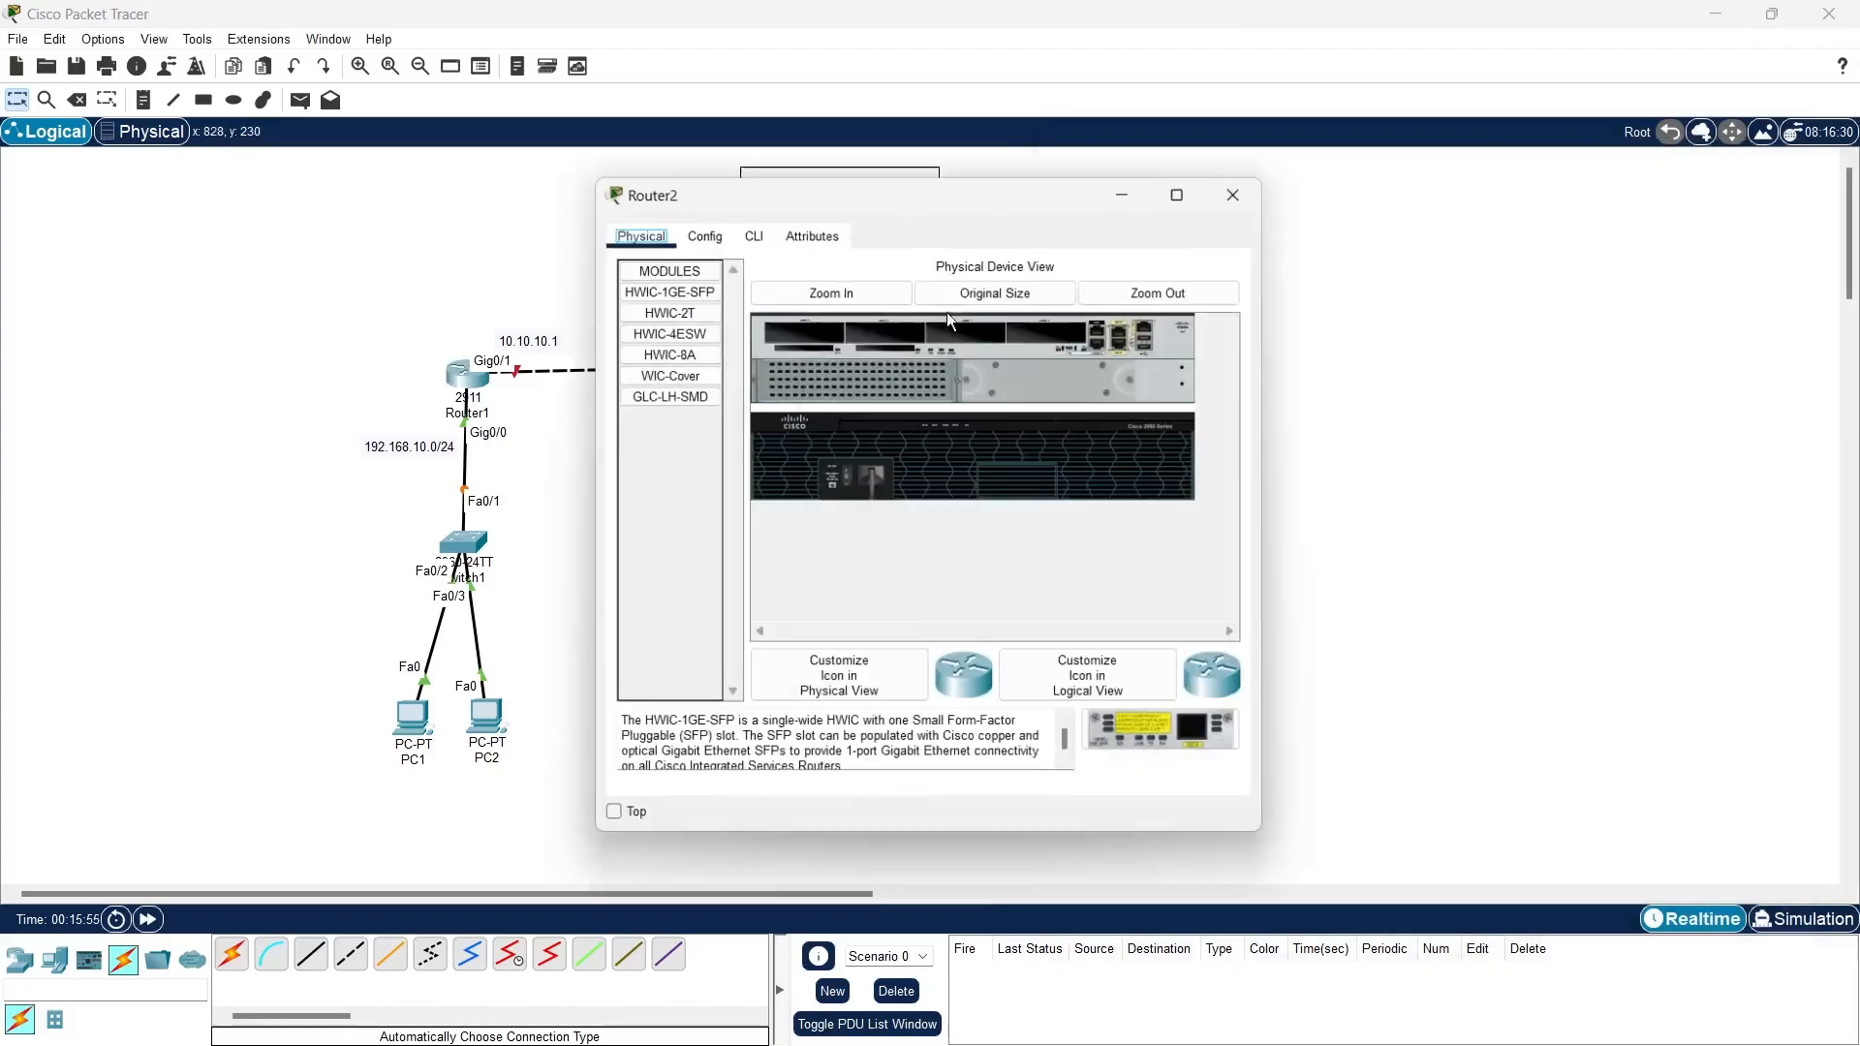
drag(1035, 198, 1411, 165)
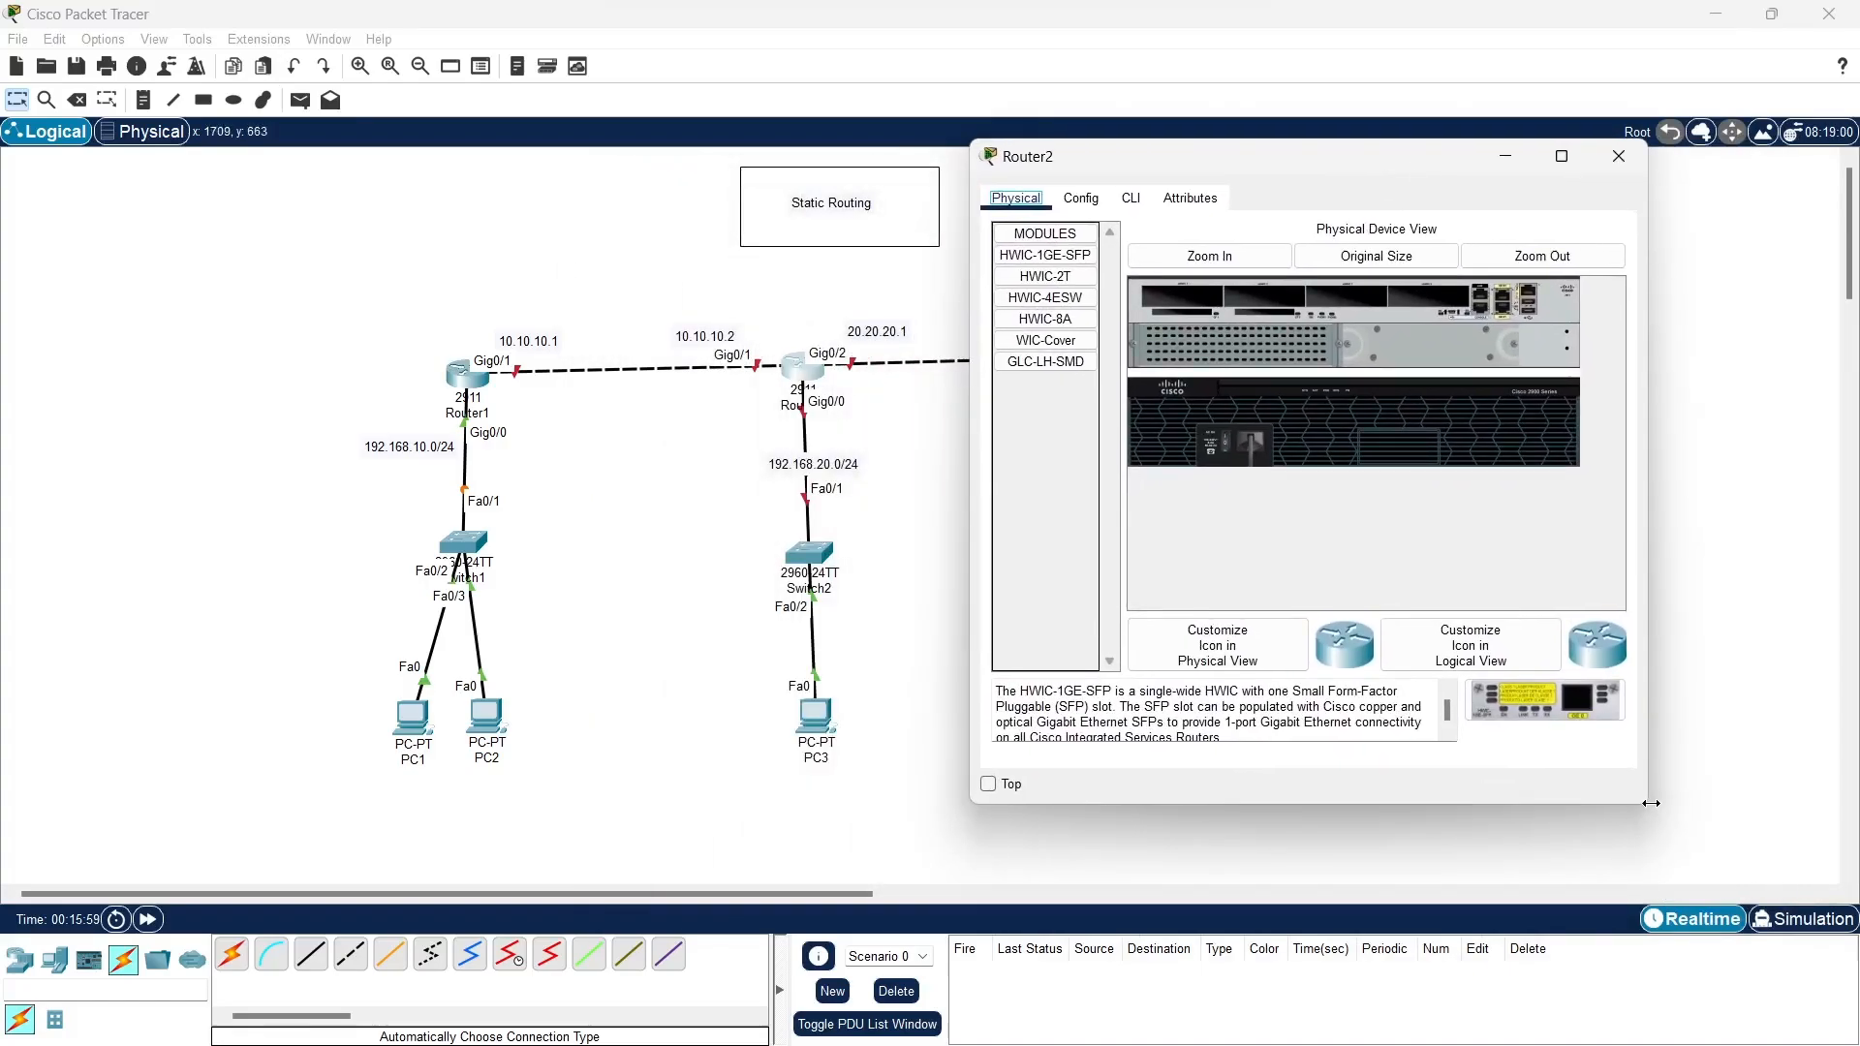
drag(1648, 804, 1818, 848)
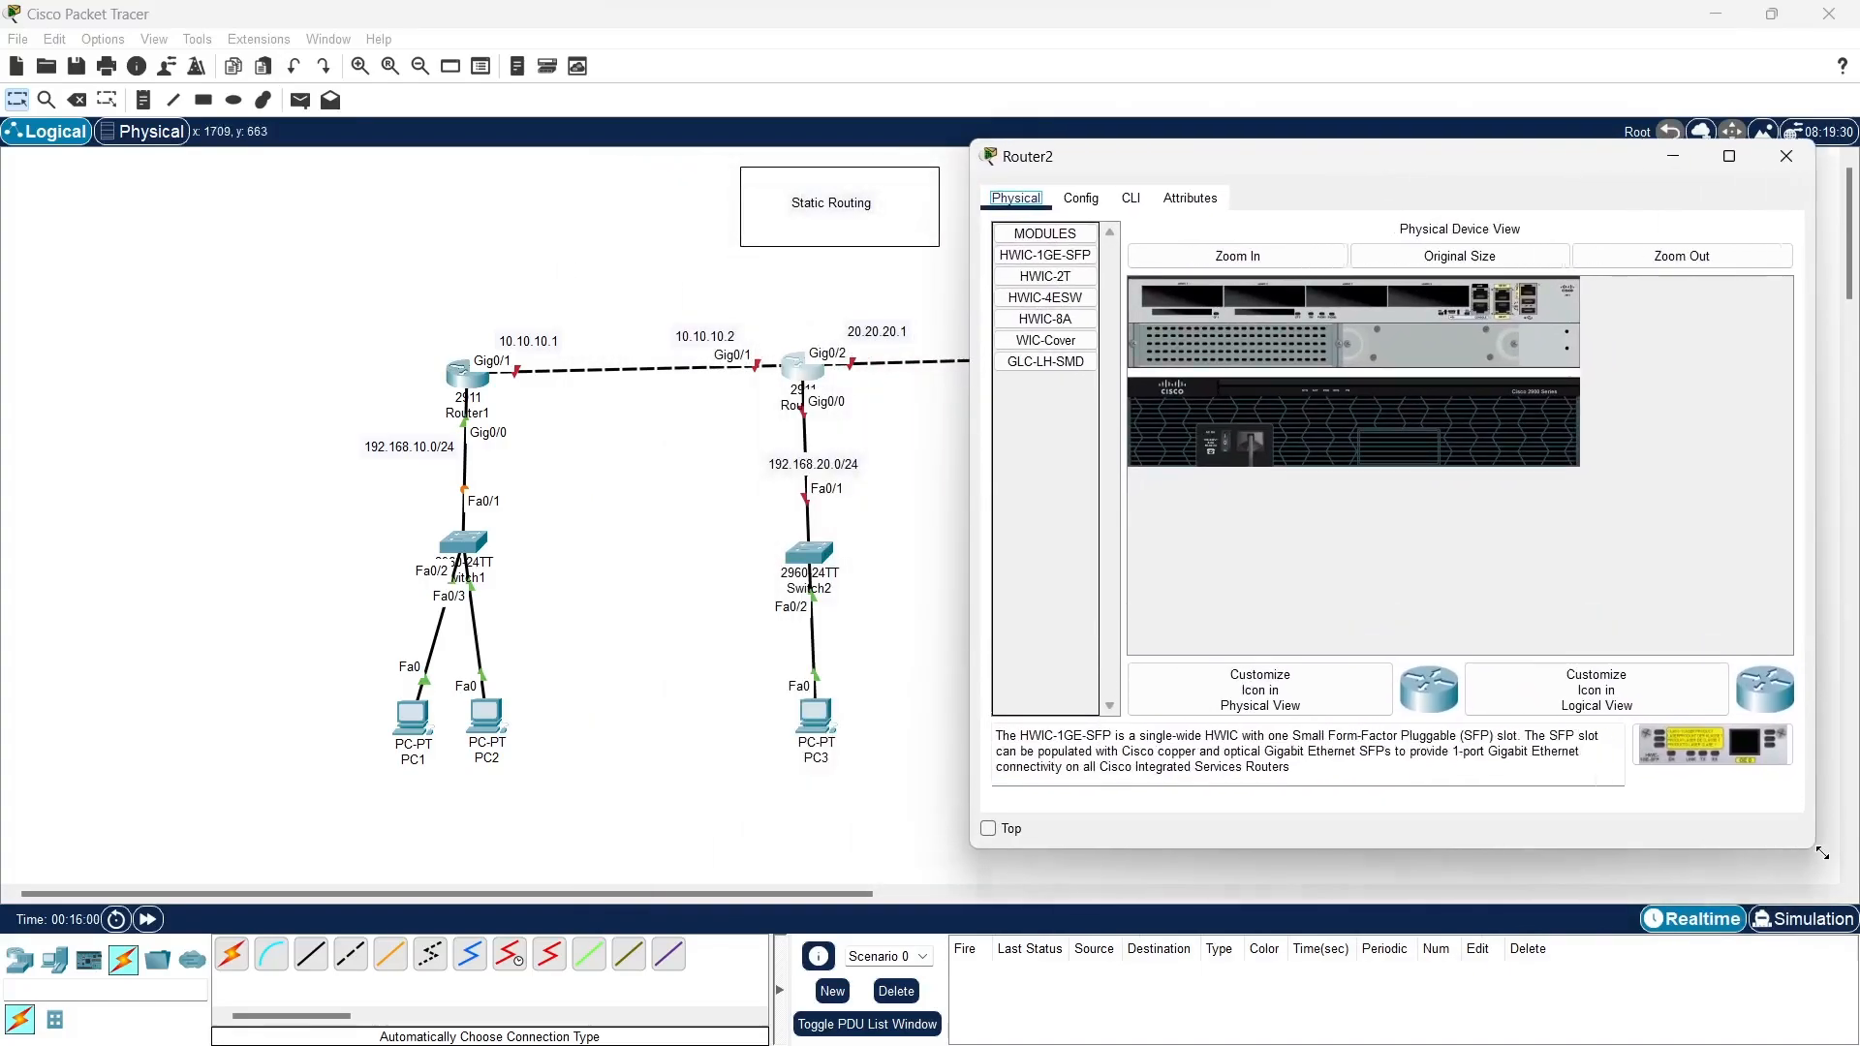
click(1131, 198)
text(no)
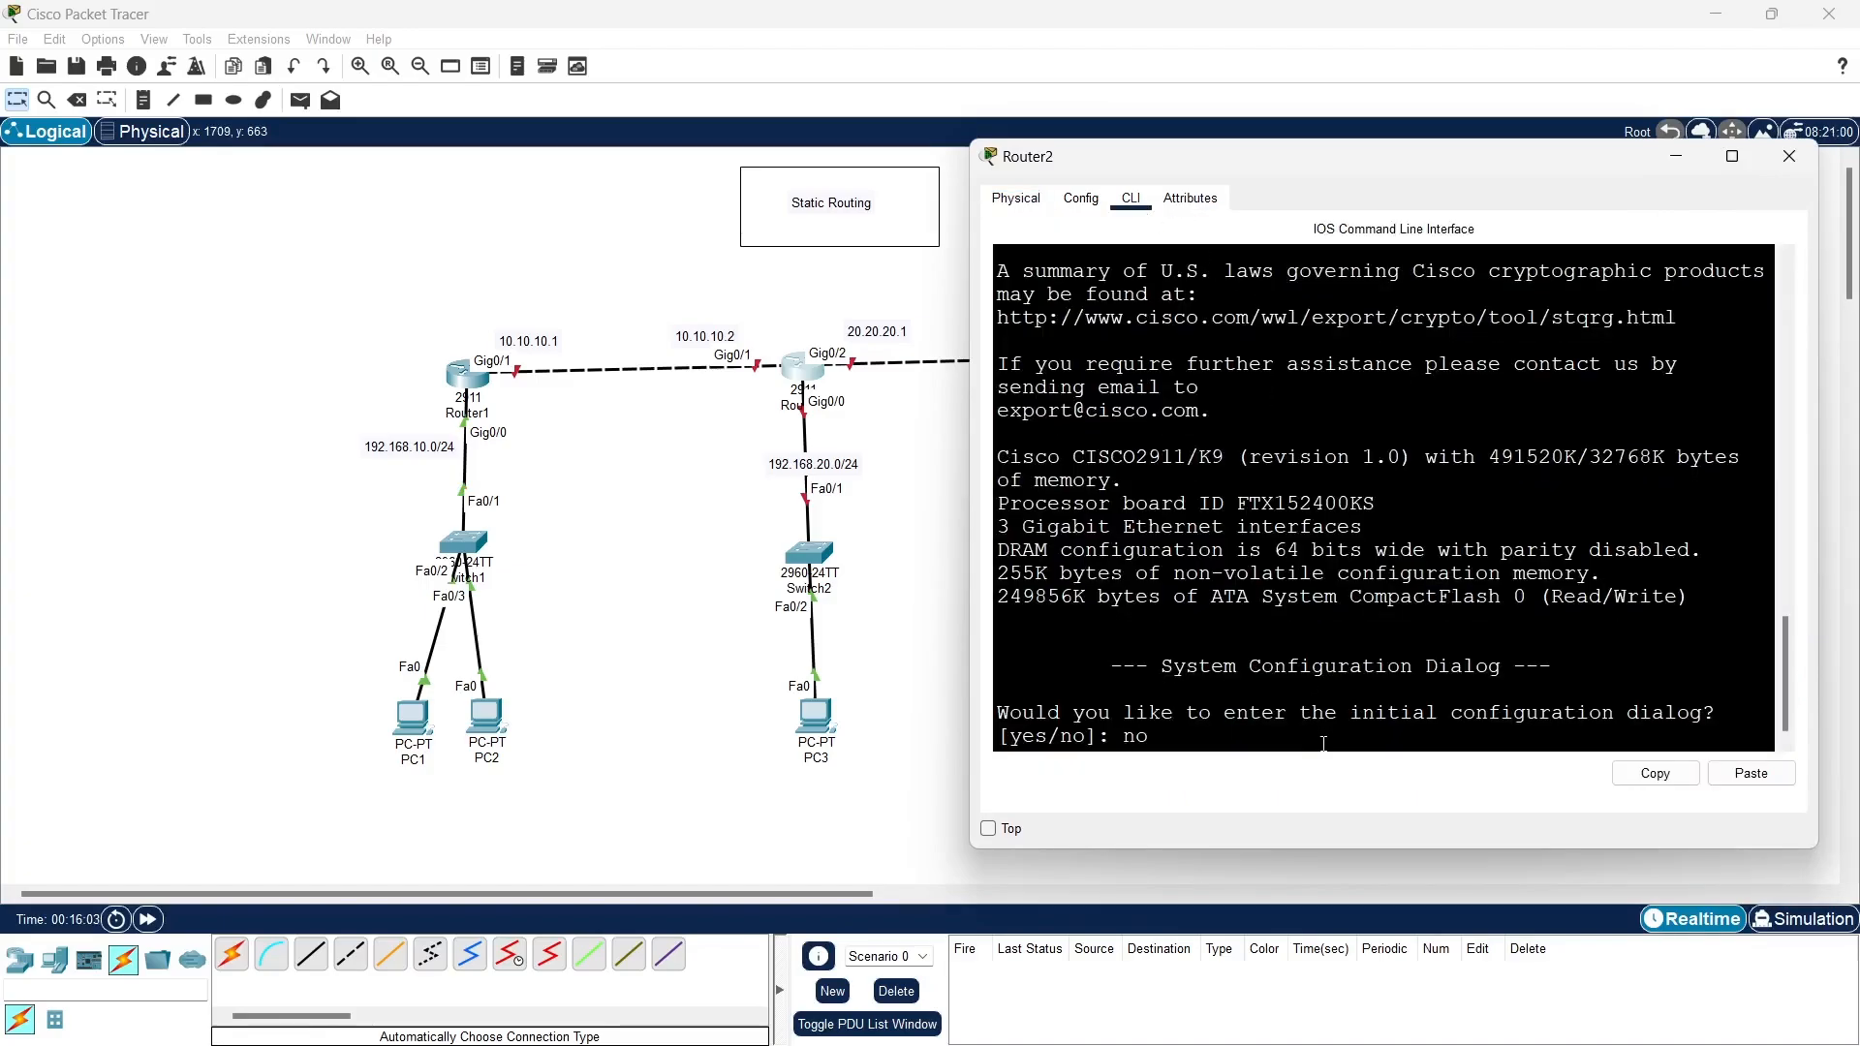
key(Return)
- Enter privileged EXEC mode and global configuration mode on Router2
key(Return)
key(Return)
text(en)
key(Return)
key(Return)
key(Return)
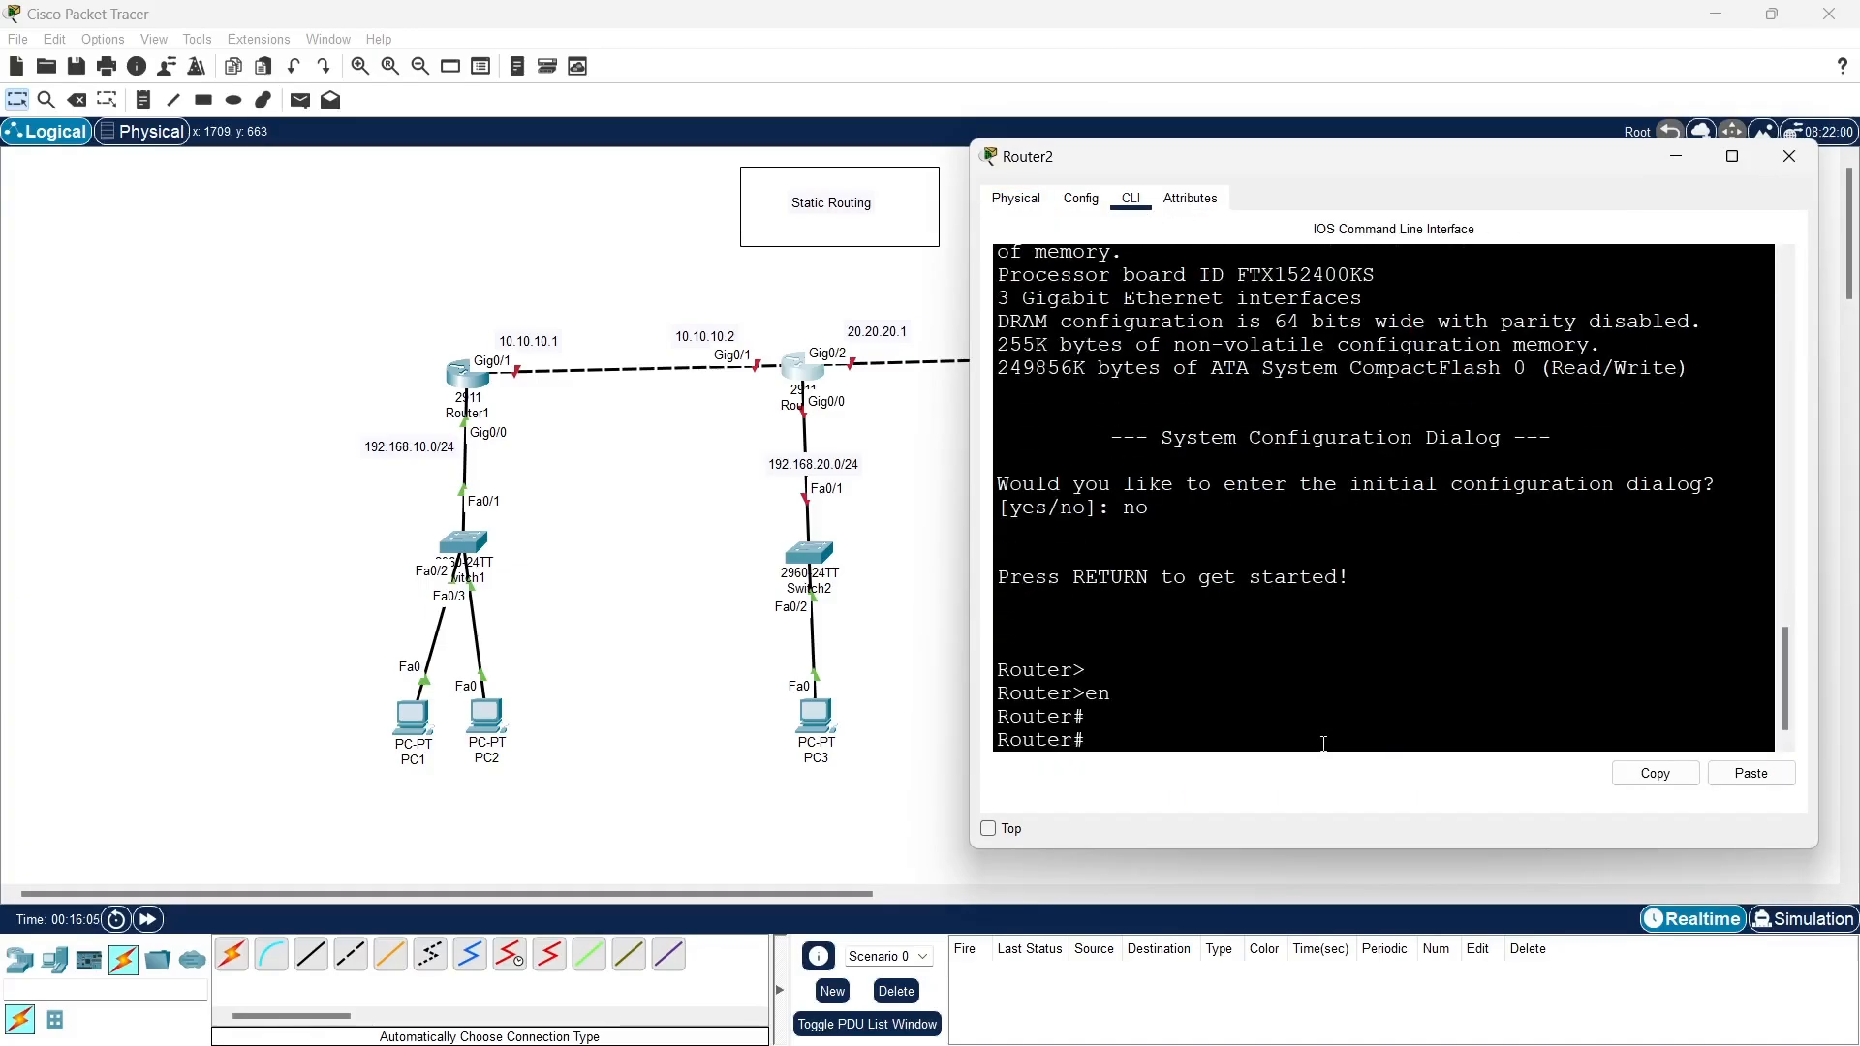
text(conf t)
key(Return)
key(Return)
key(Return)
key(Return)
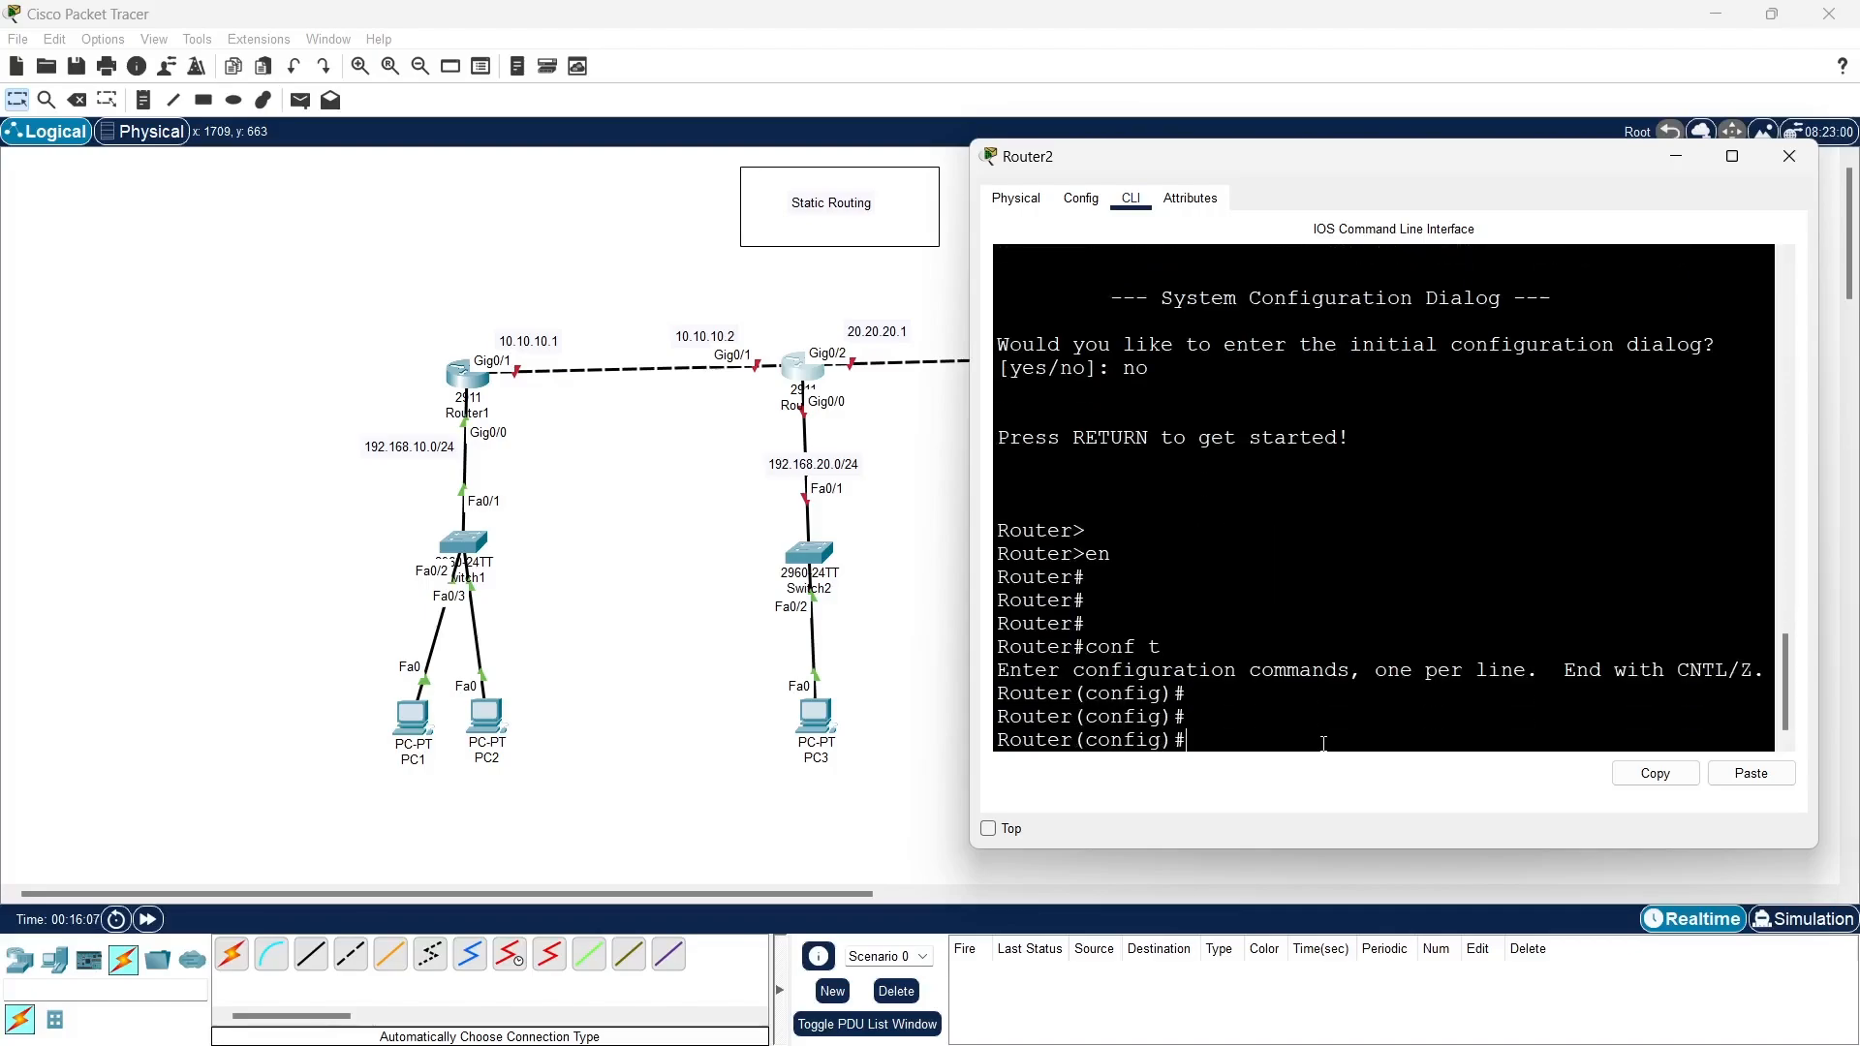
- Set Router2's hostname to R2
text(ho)
key(Tab)
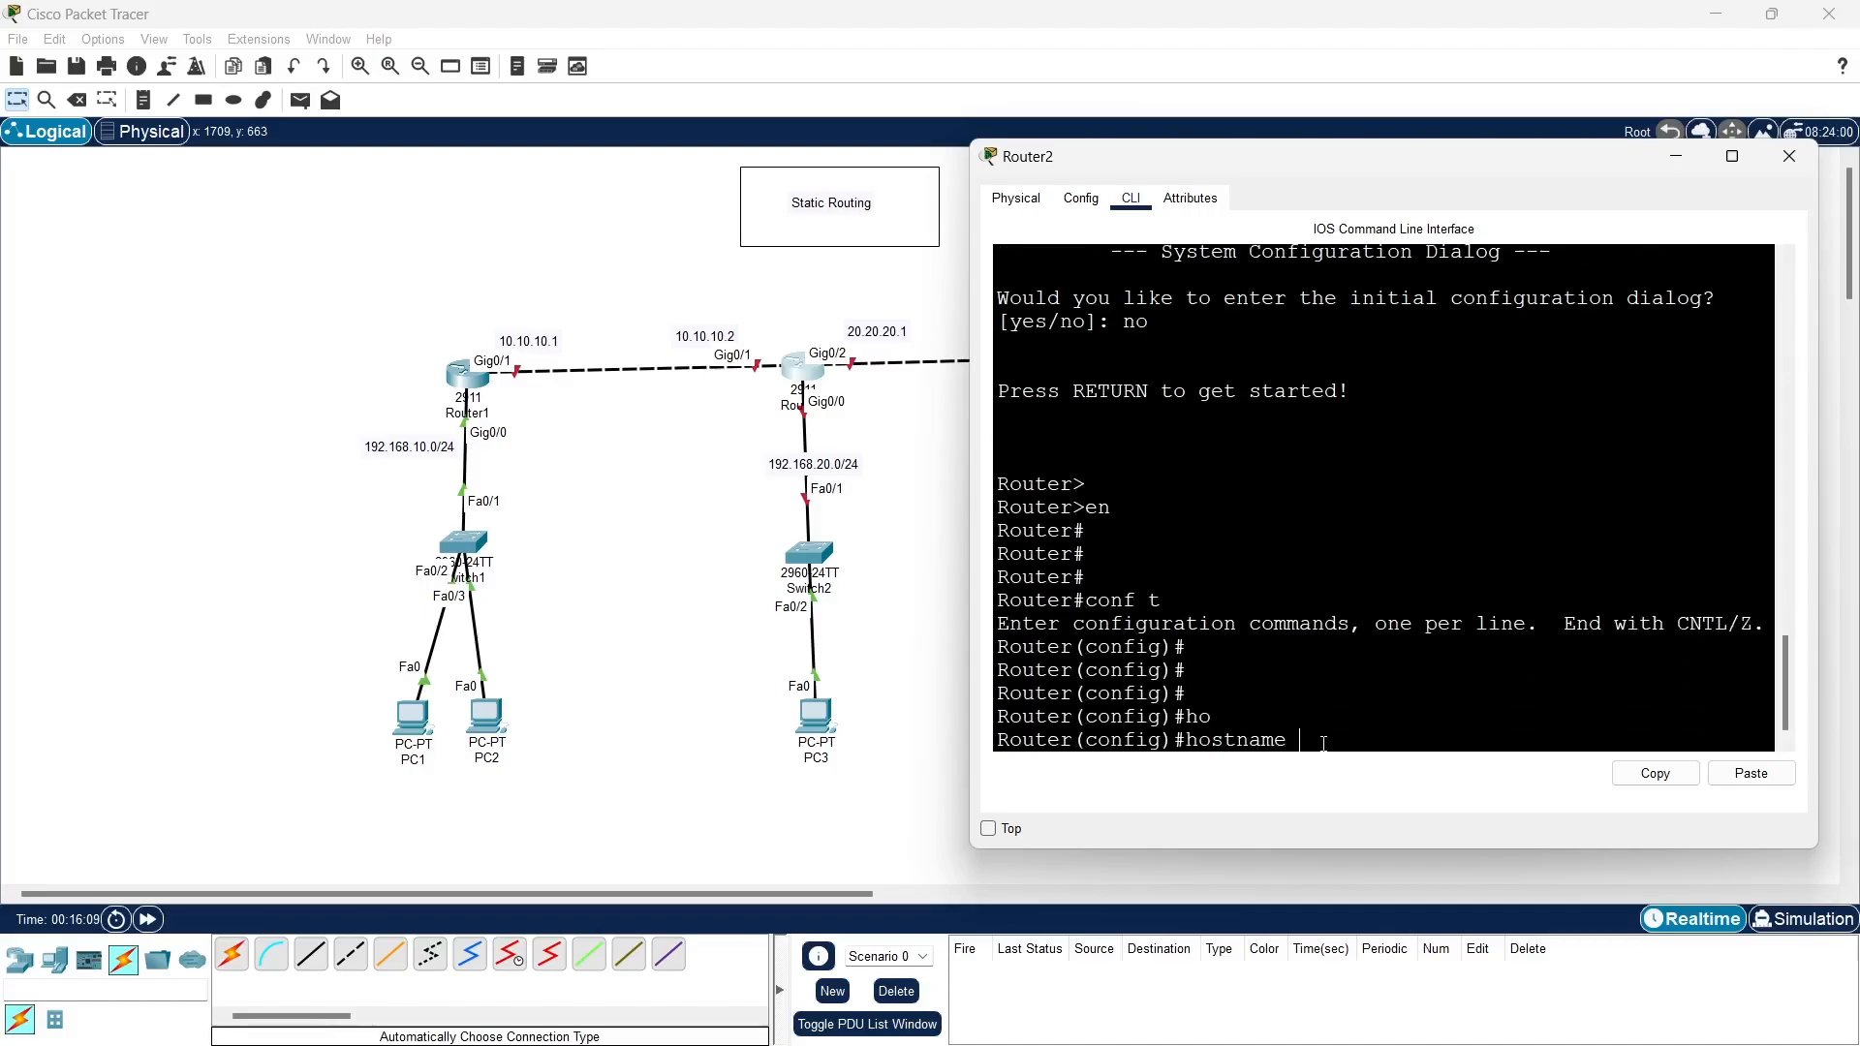
text(R2)
key(Return)
key(Return)
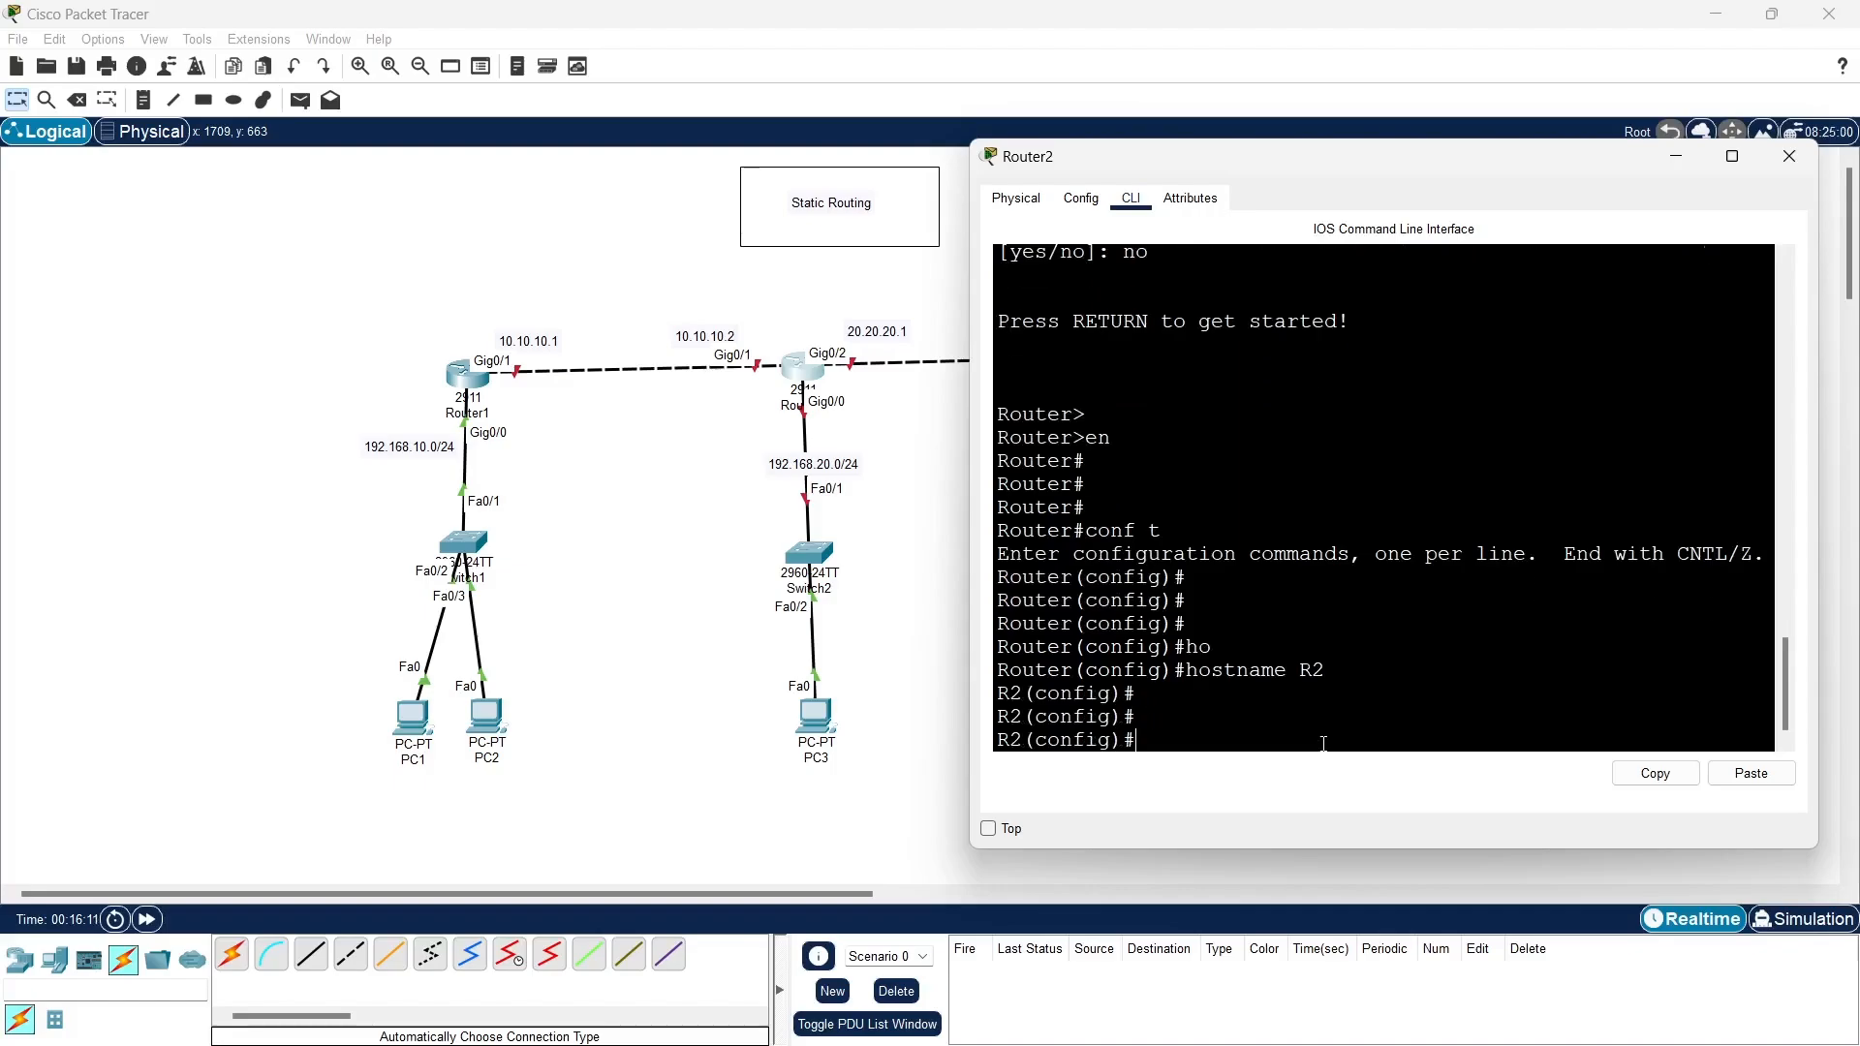
- Assign IP address 10.10.10.2 with subnet mask 255.255.255.0 to interface g0/1 on R2
text(int g0/1)
key(Return)
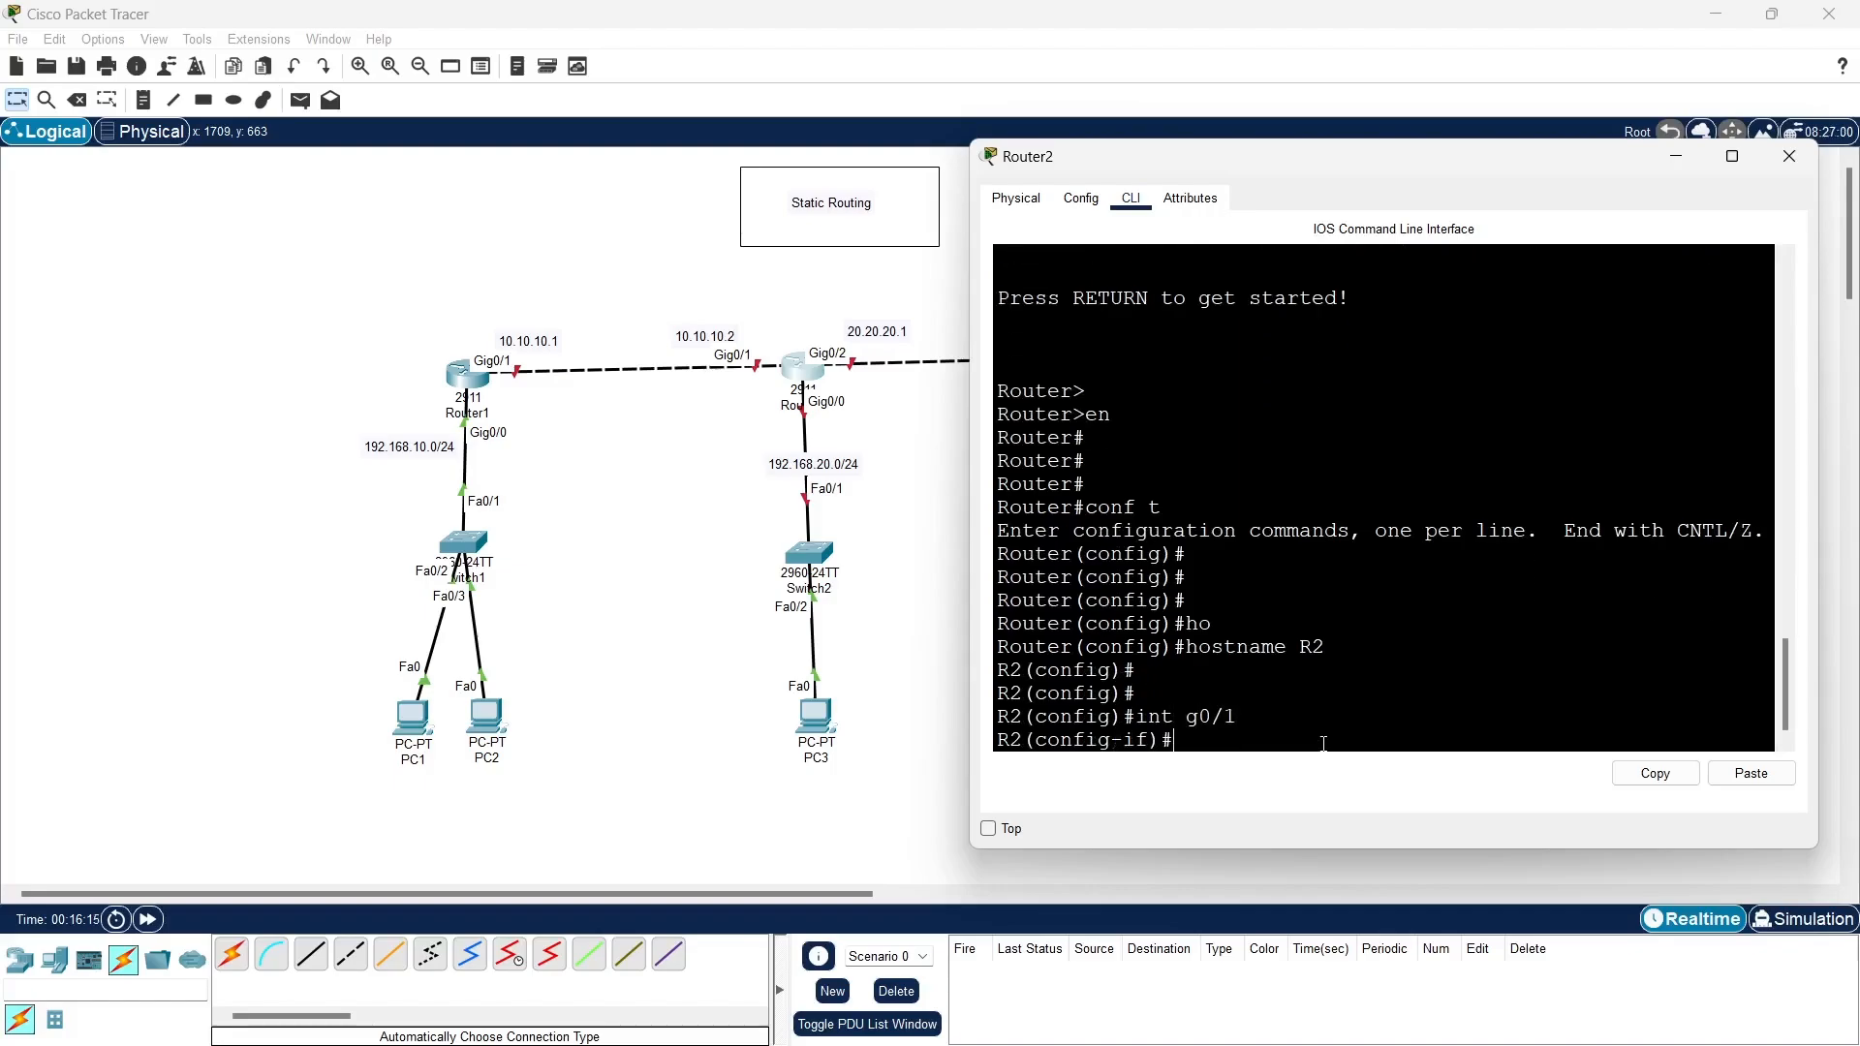
text(ip add 10.10.10.2 255.255.225)
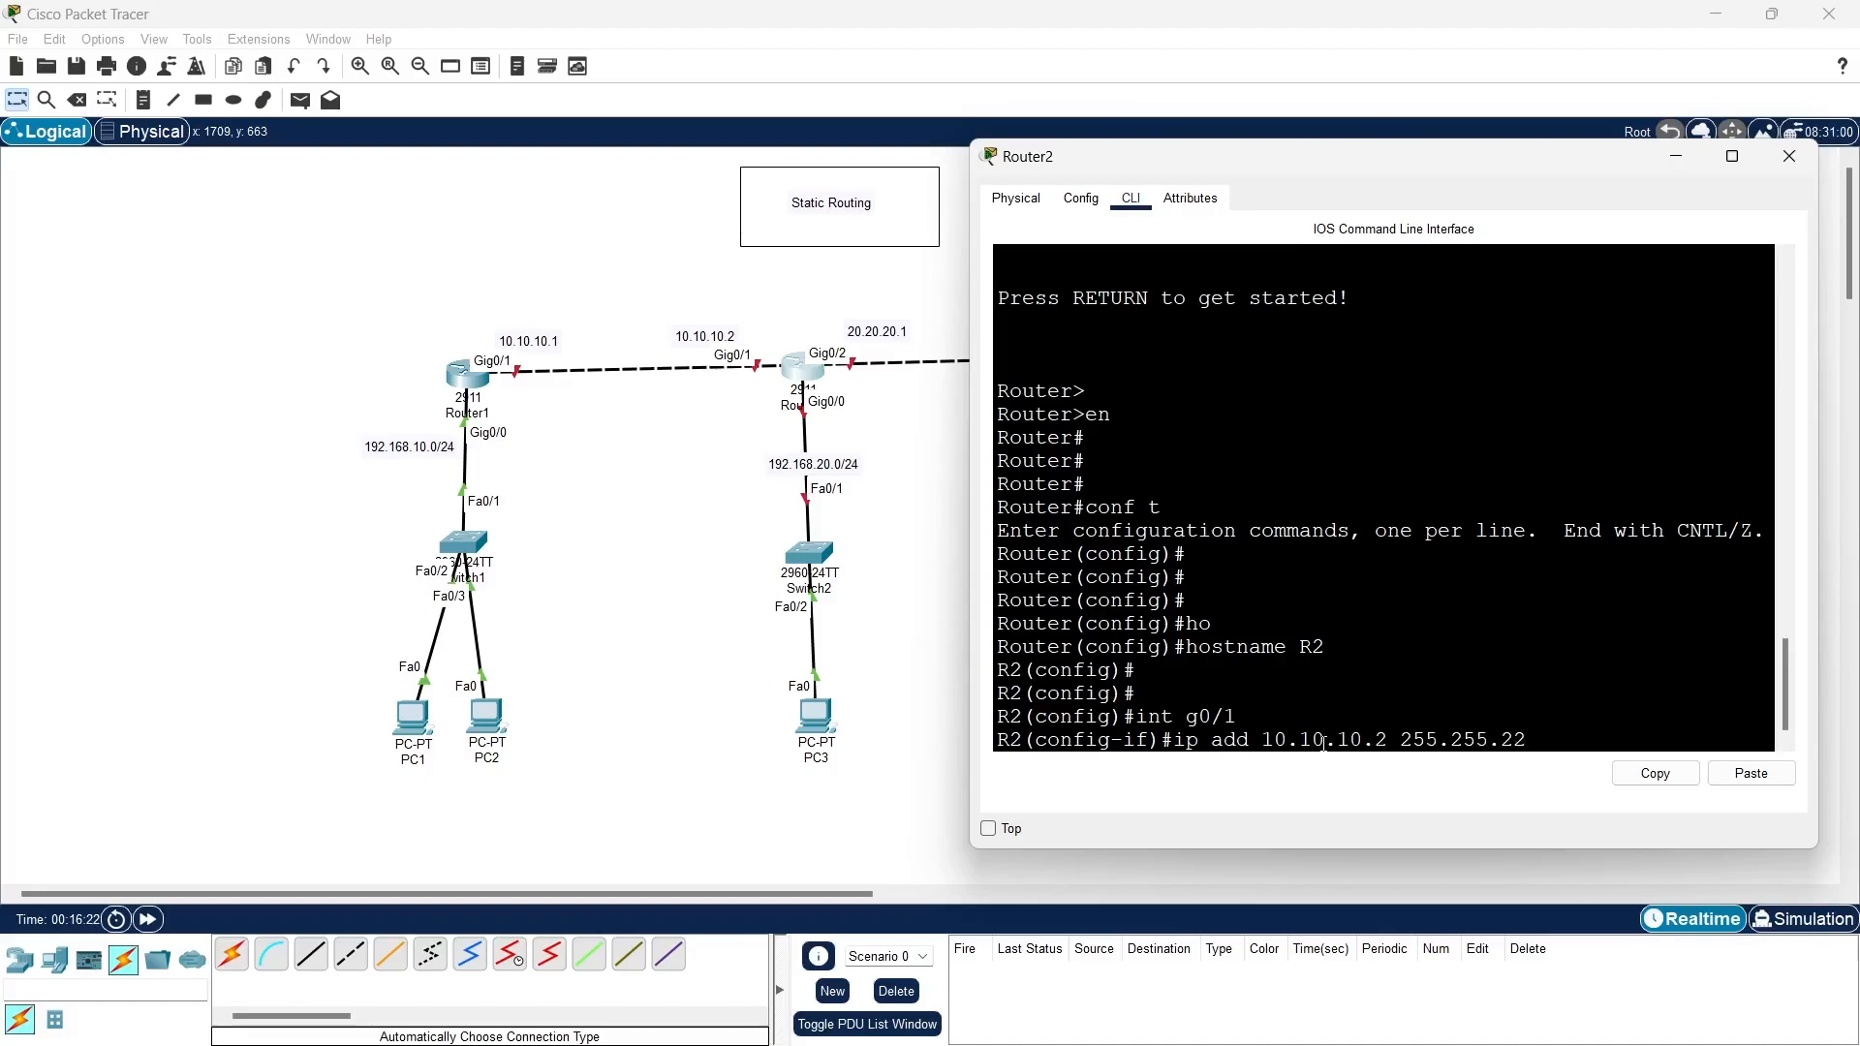
key(BackSpace)
key(BackSpace)
text(55.0)
key(Return)
- Enable R2's g0/1 interface with no shutdown and exit to global configuration mode
text(no sh)
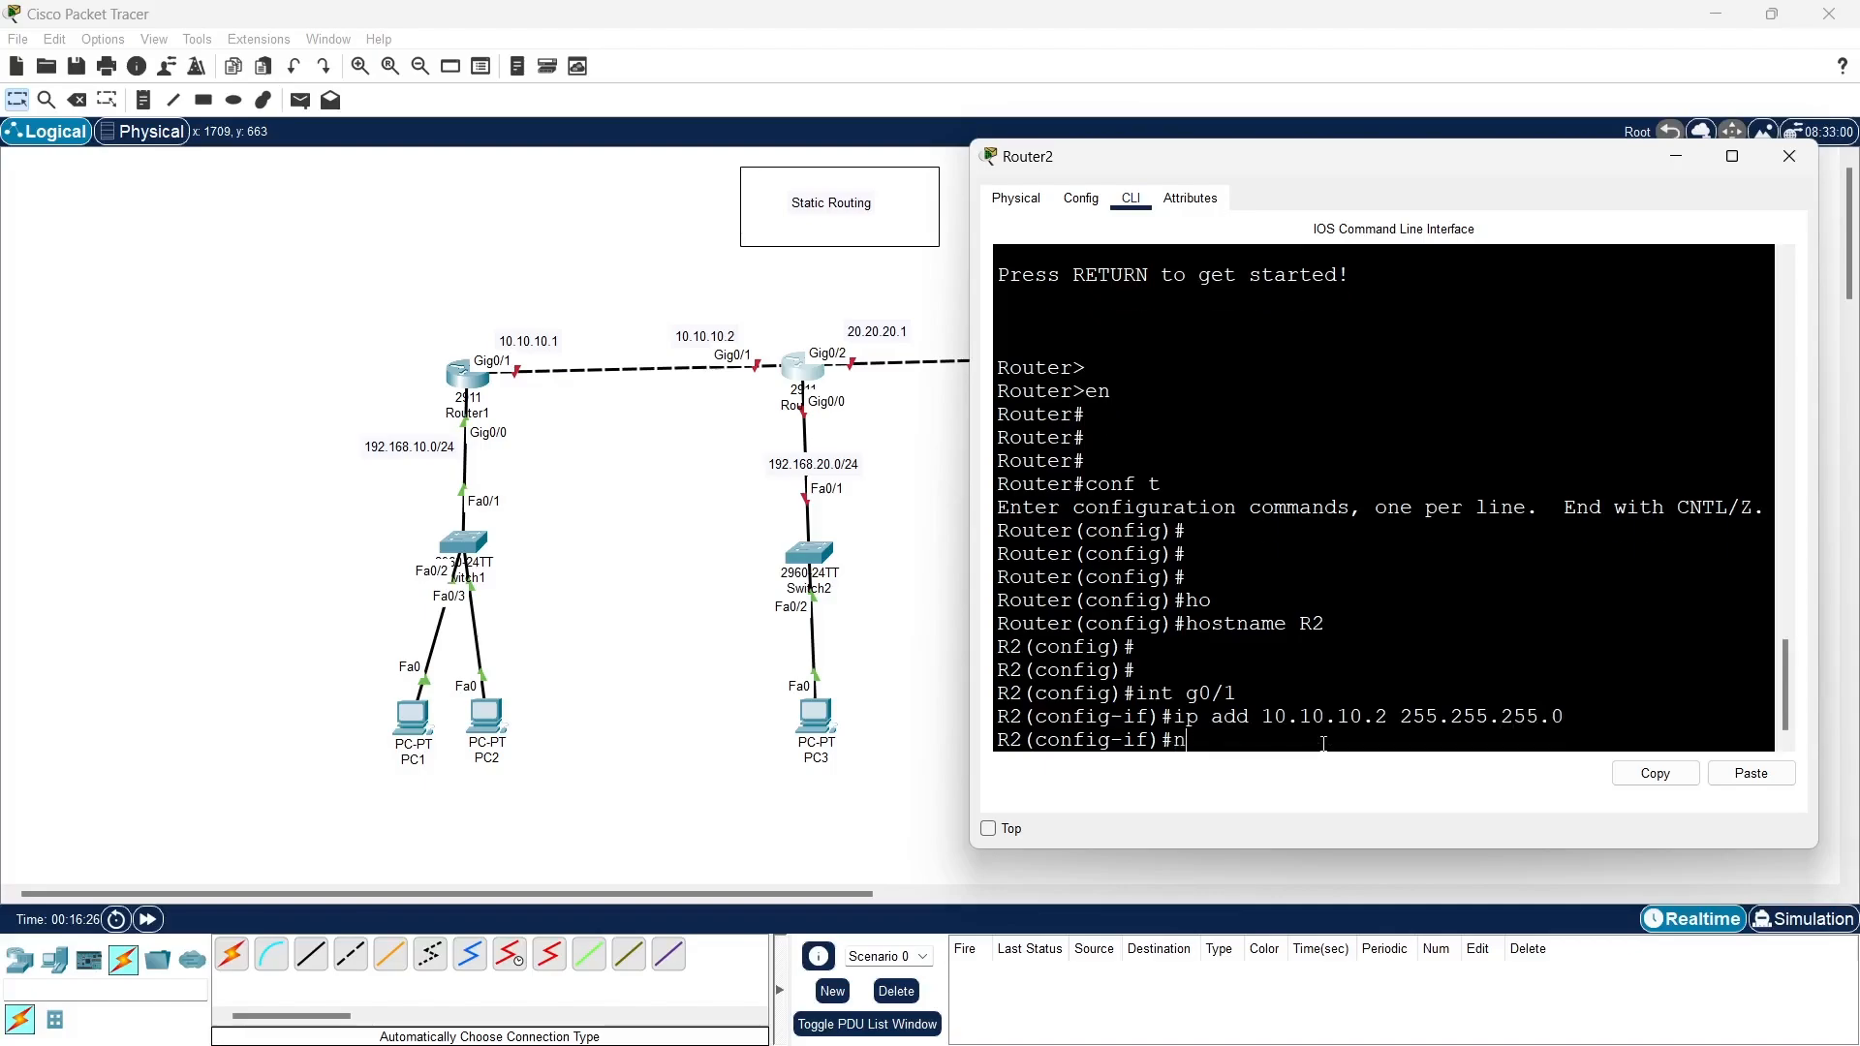
key(Tab)
key(Return)
key(Return)
key(Return)
key(Return)
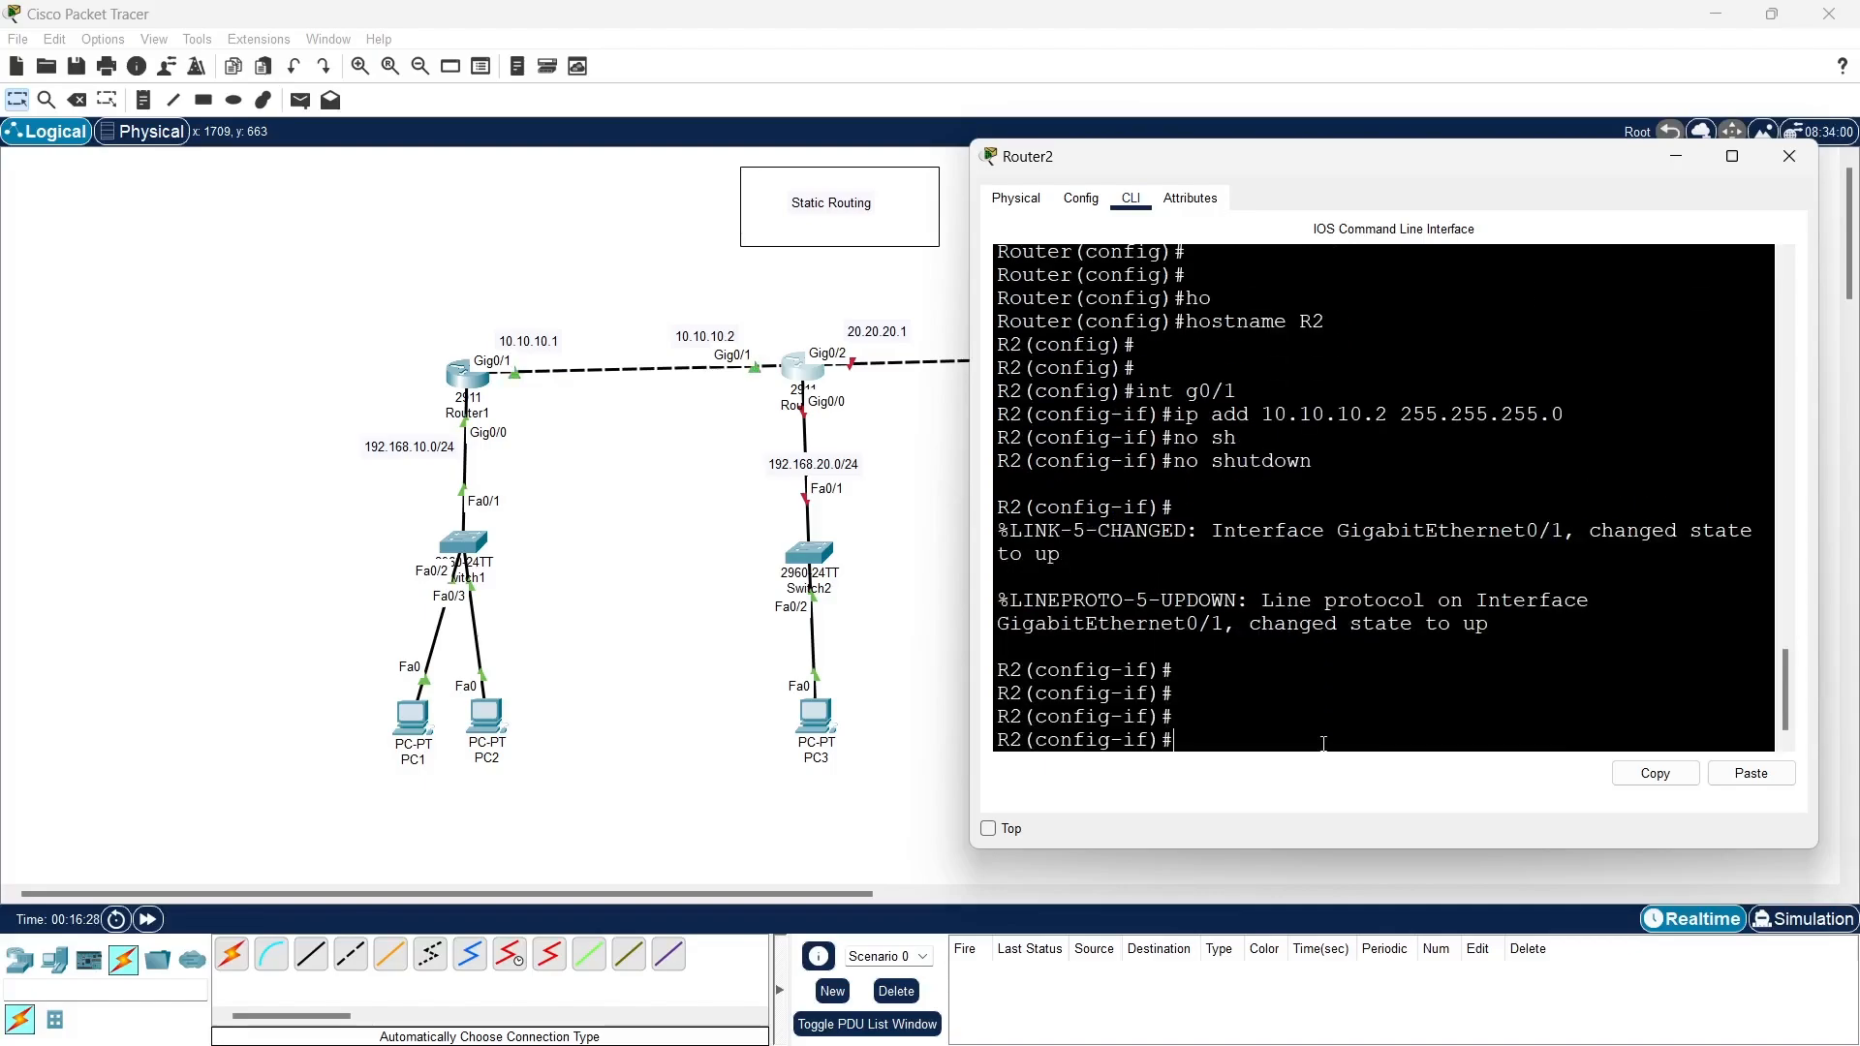
text(ex)
- Assign IP address 192.168.20.1 with subnet mask 255.255.255.0 to interface g0/0 on R2
key(Return)
key(Return)
key(Return)
key(Return)
text(i)
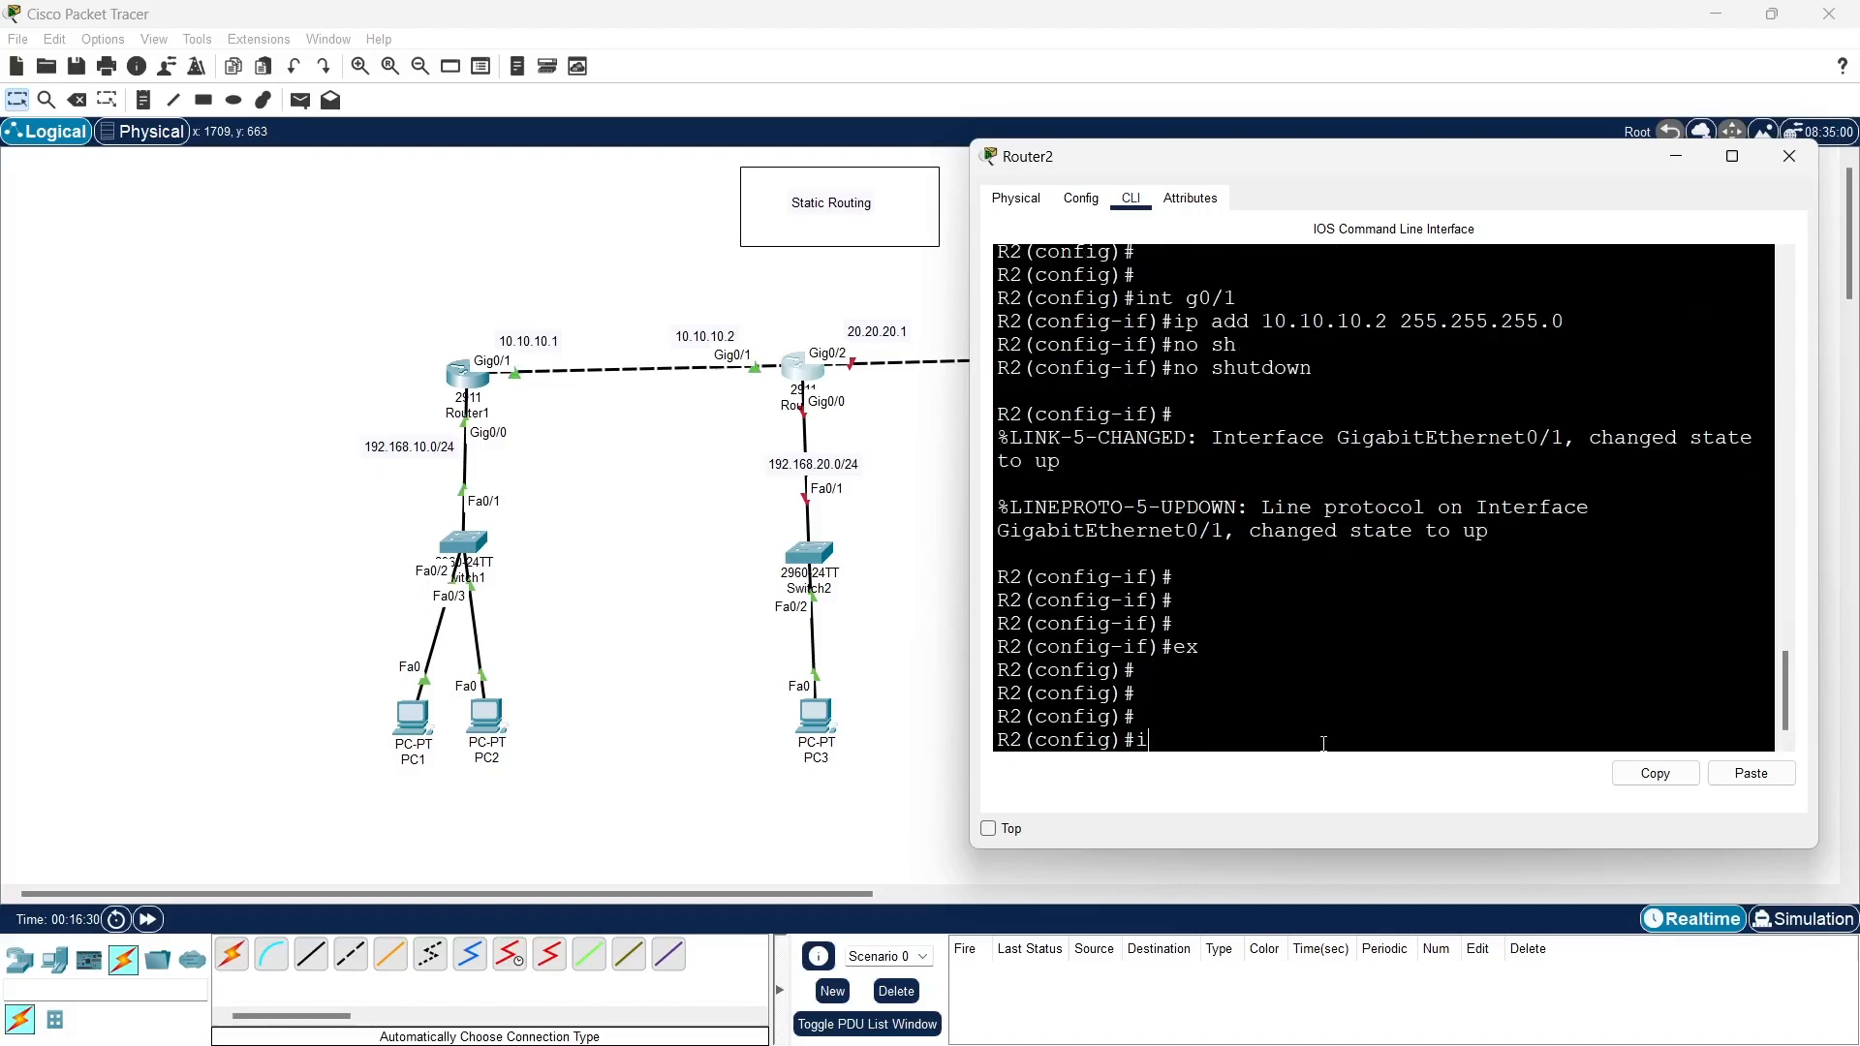
text(nt g0/0)
key(Return)
text(ip add)
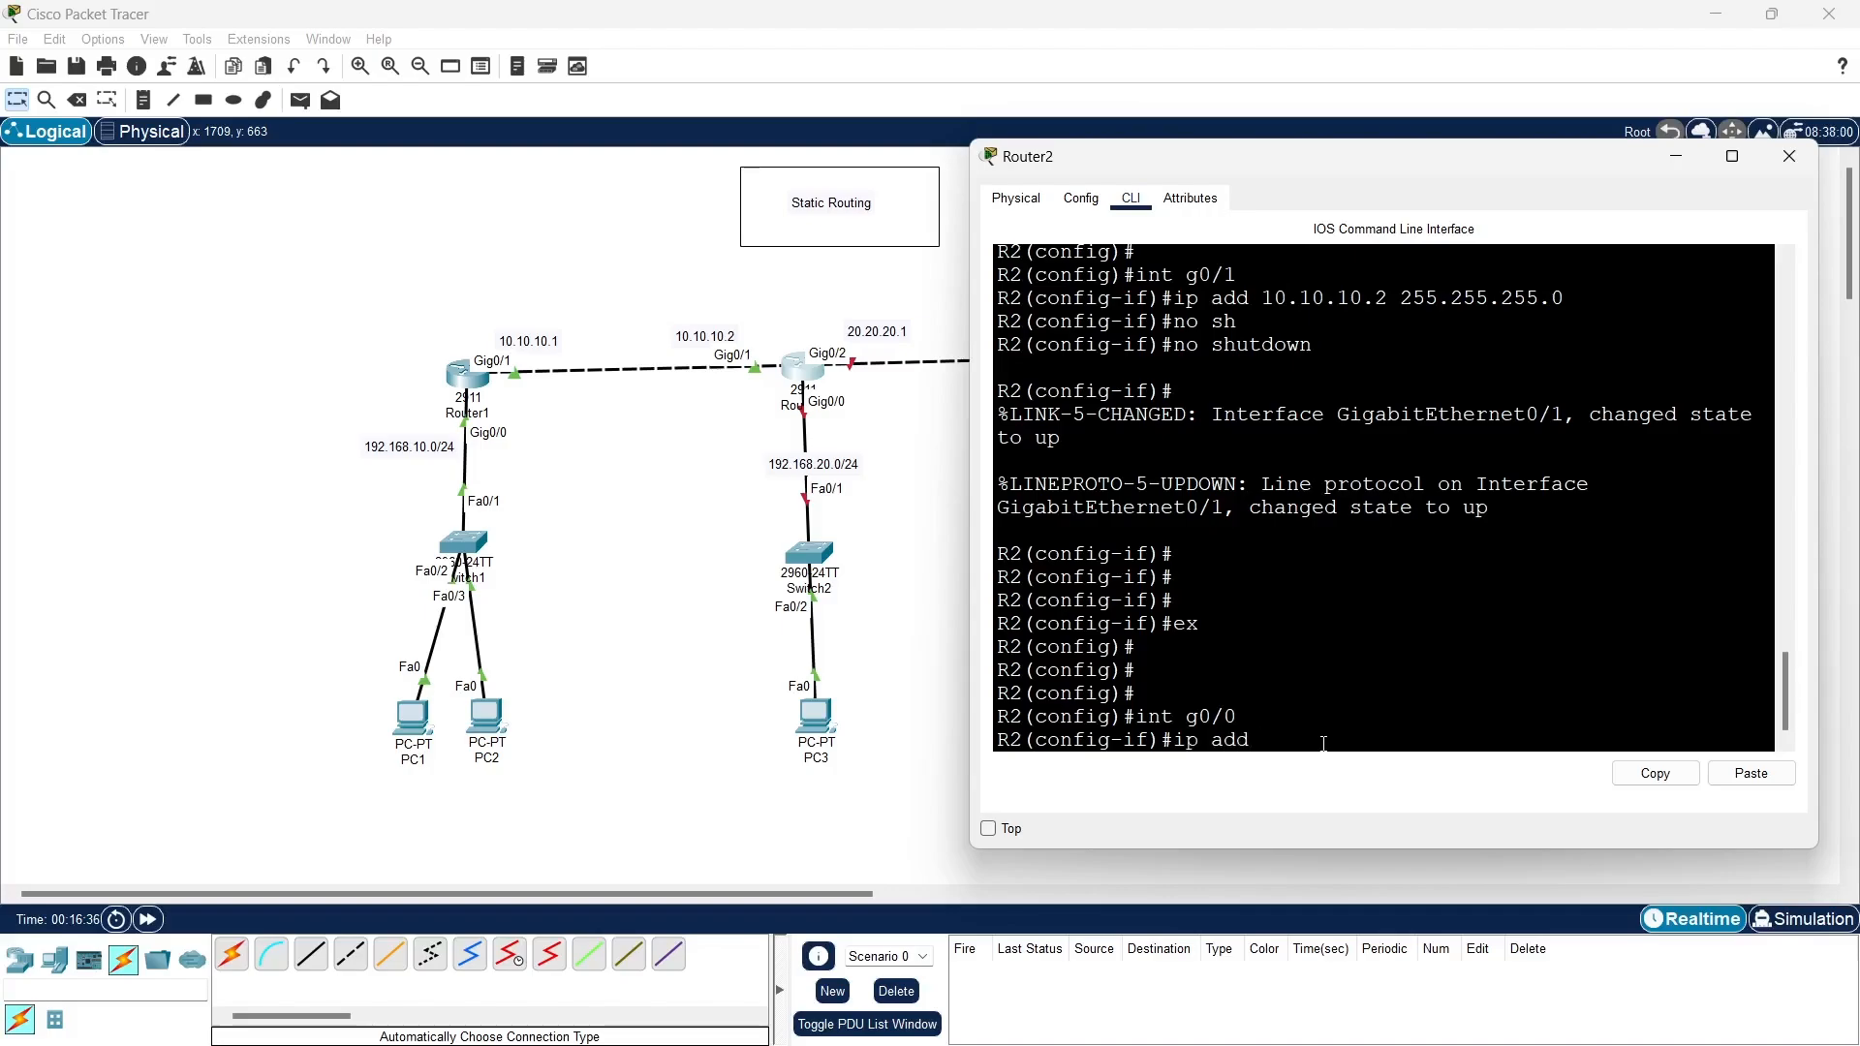
text( 192.168.20.1 255.255.255.)
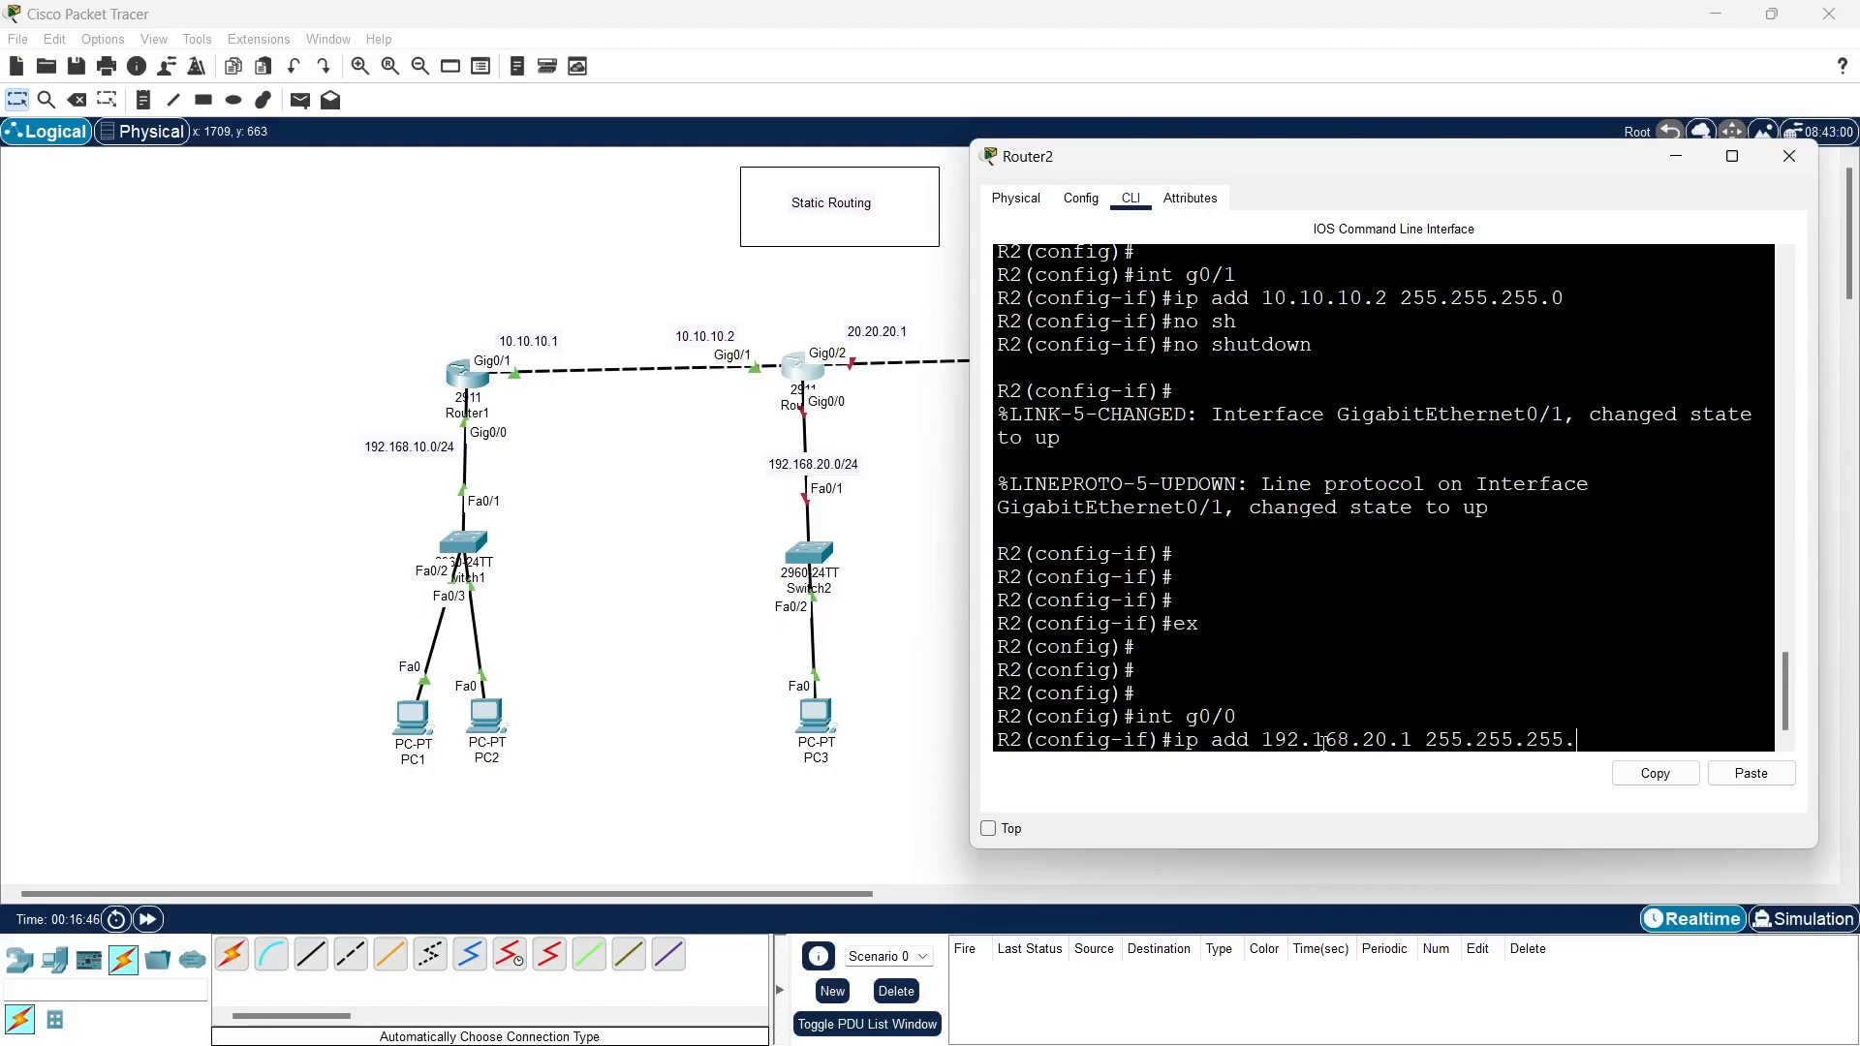
text(0)
key(Return)
- Enable R2's g0/0 interface with no shutdown and exit to global configuration mode
text(no )
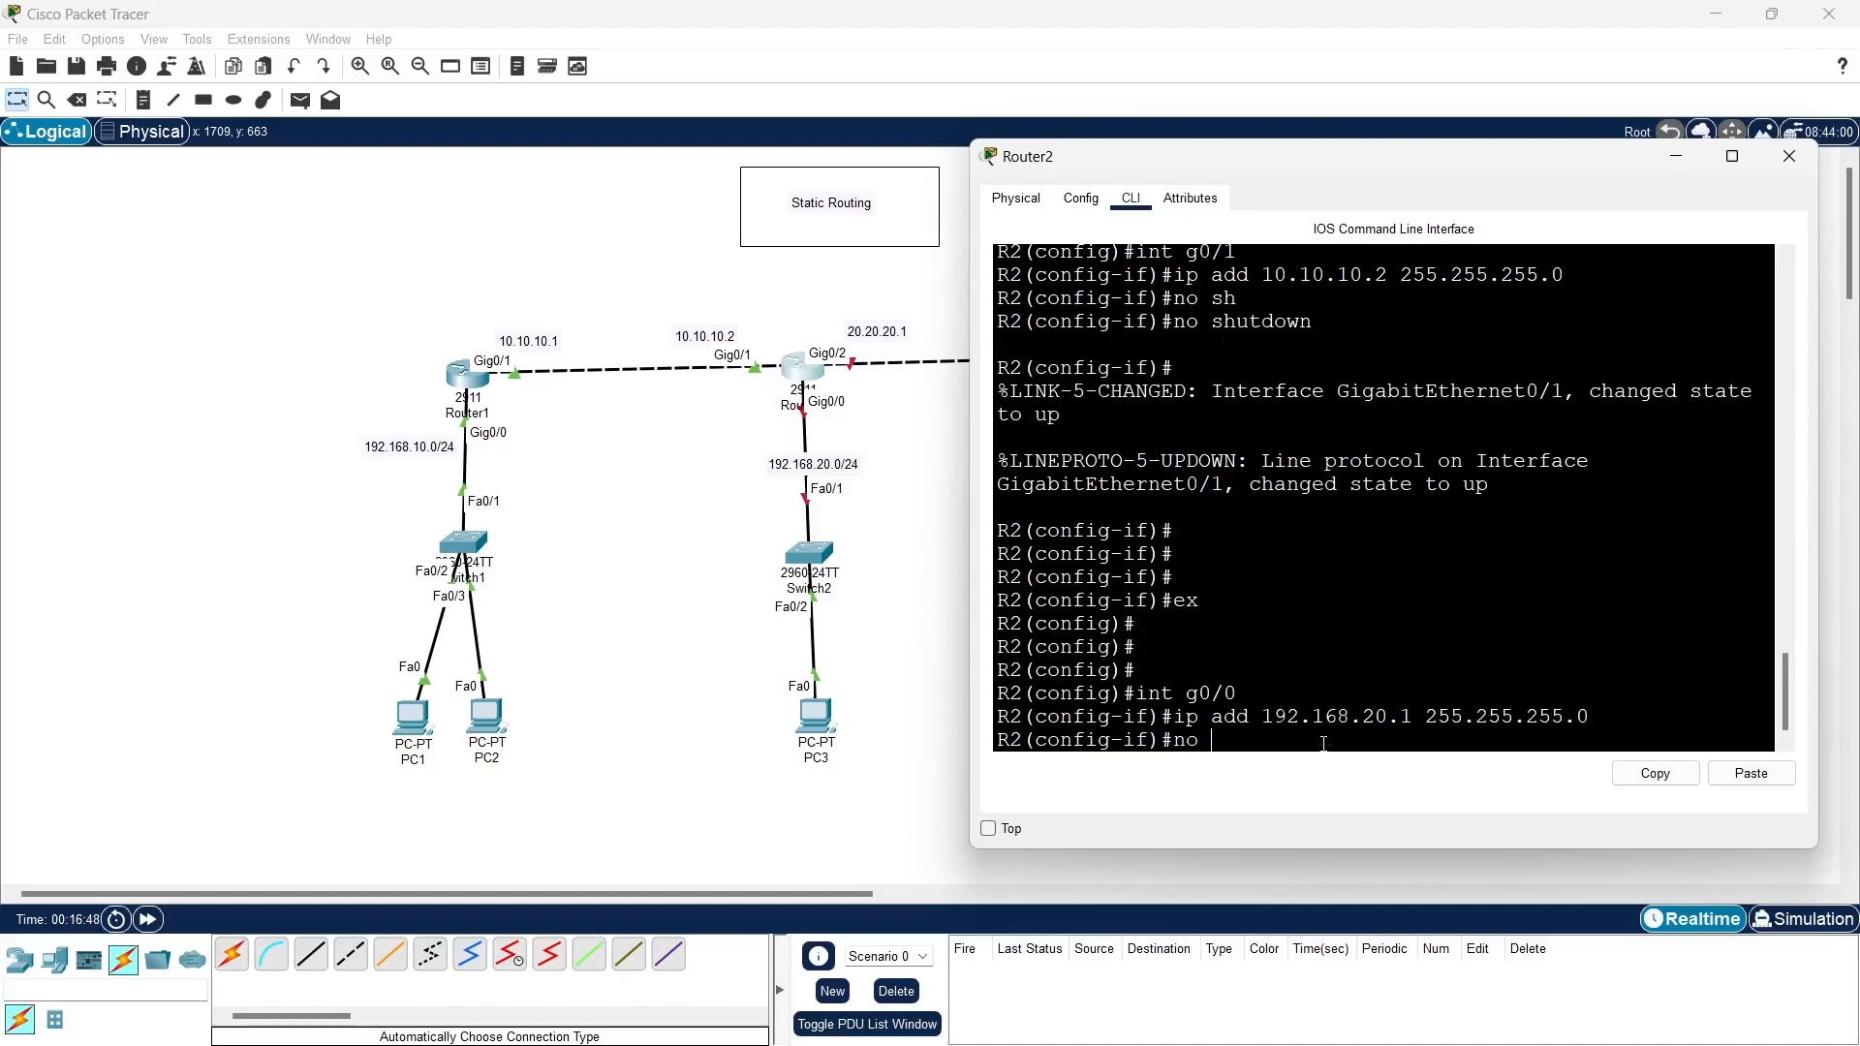
text(sh)
key(Tab)
key(Return)
key(Return)
key(Return)
key(Return)
key(Return)
key(Return)
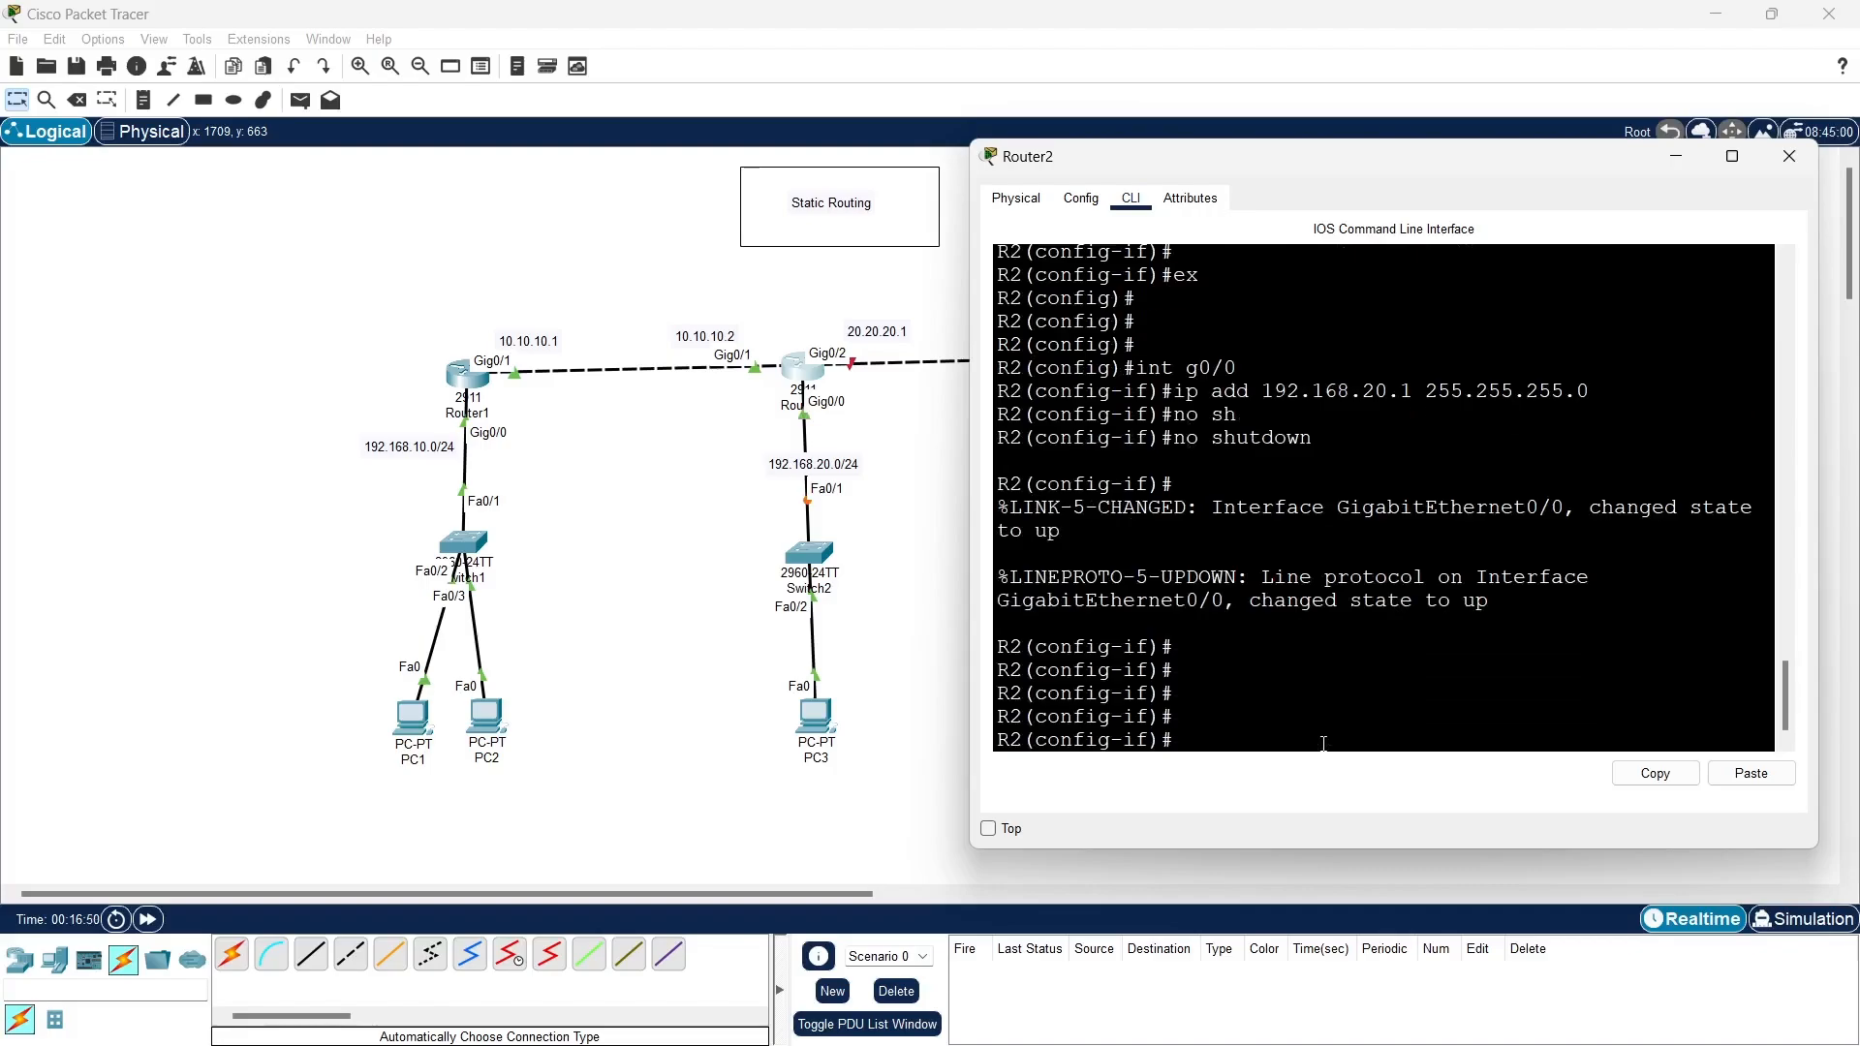
text(ex)
key(Return)
key(Return)
key(Return)
key(Return)
key(Return)
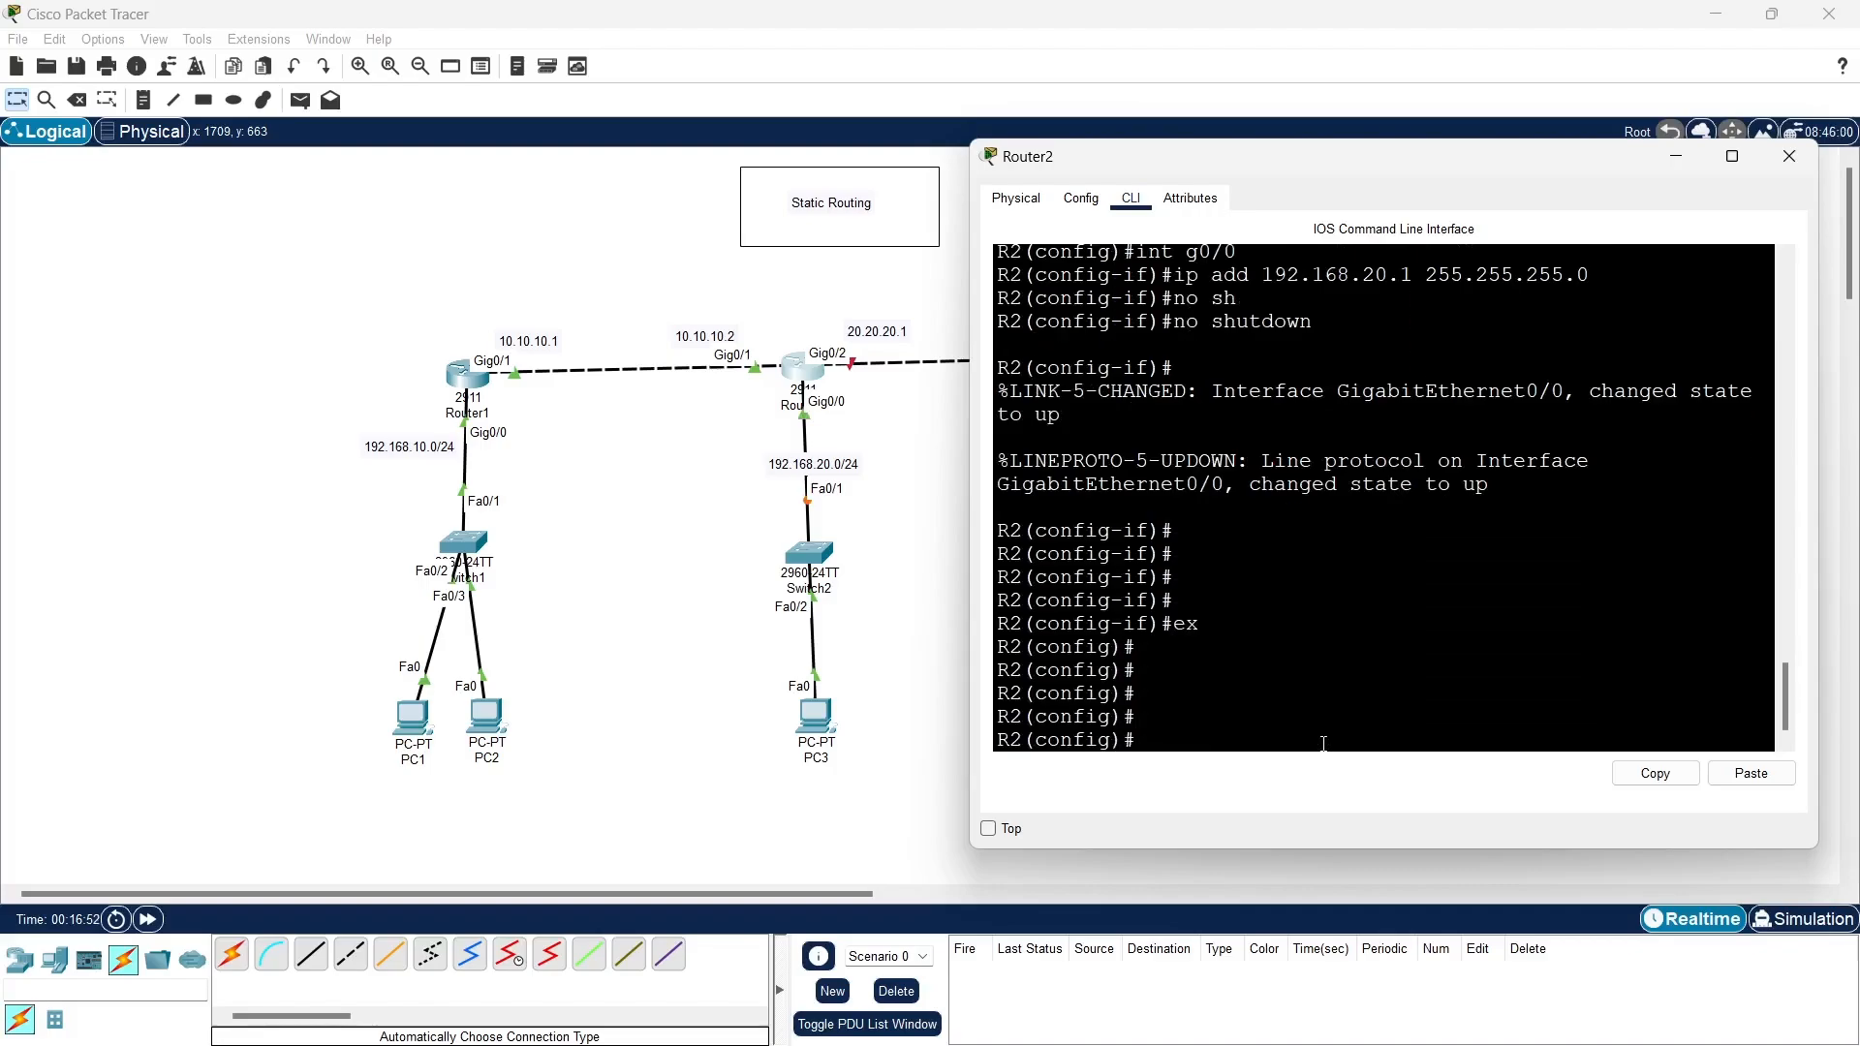
- Assign IP address 20.20.20.1 with subnet mask 255.255.255.0 to interface g0/2 on R2
text(int g0/2)
key(Return)
text(ip add)
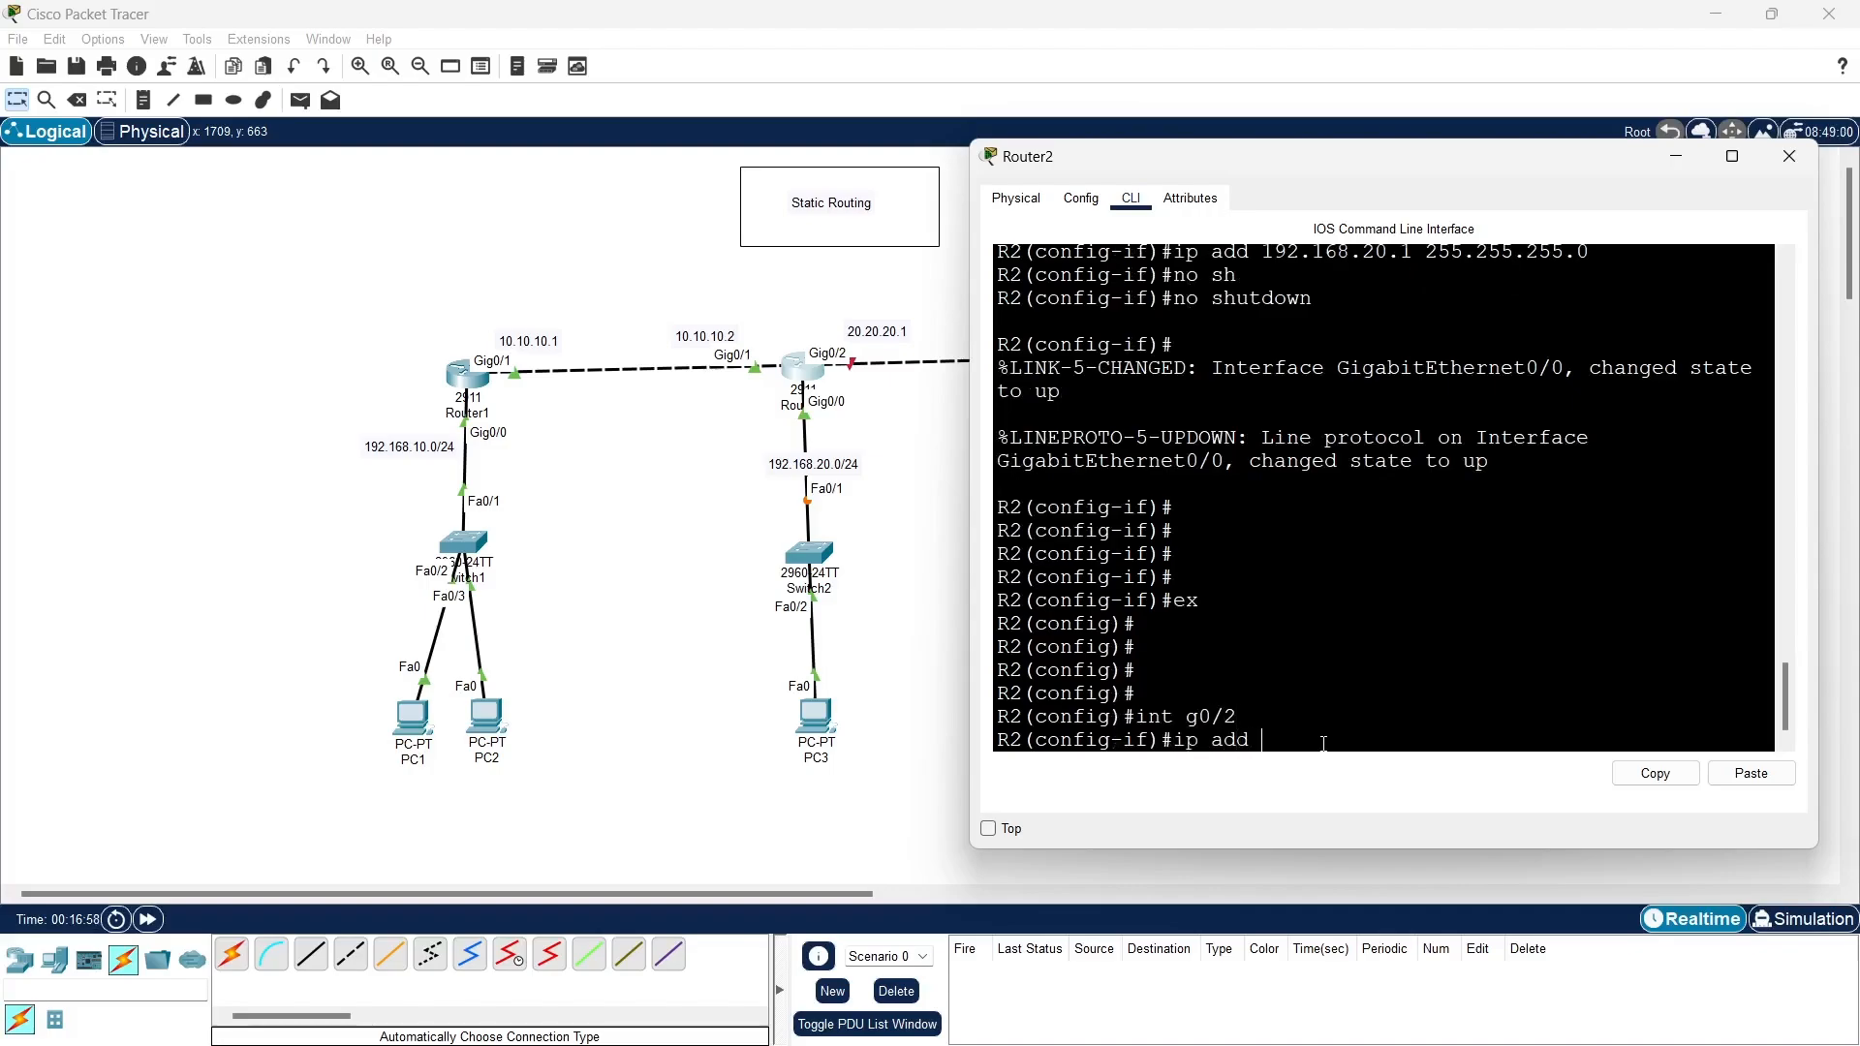
text( 20.20.2)
text(0.1)
text( 255.255.255)
text(255)
key(BackSpace)
key(BackSpace)
key(BackSpace)
text(0)
key(Return)
- Enable R2's g0/2 interface with no shutdown, exit to global configuration mode and minimize the router's window
text(no shutdown)
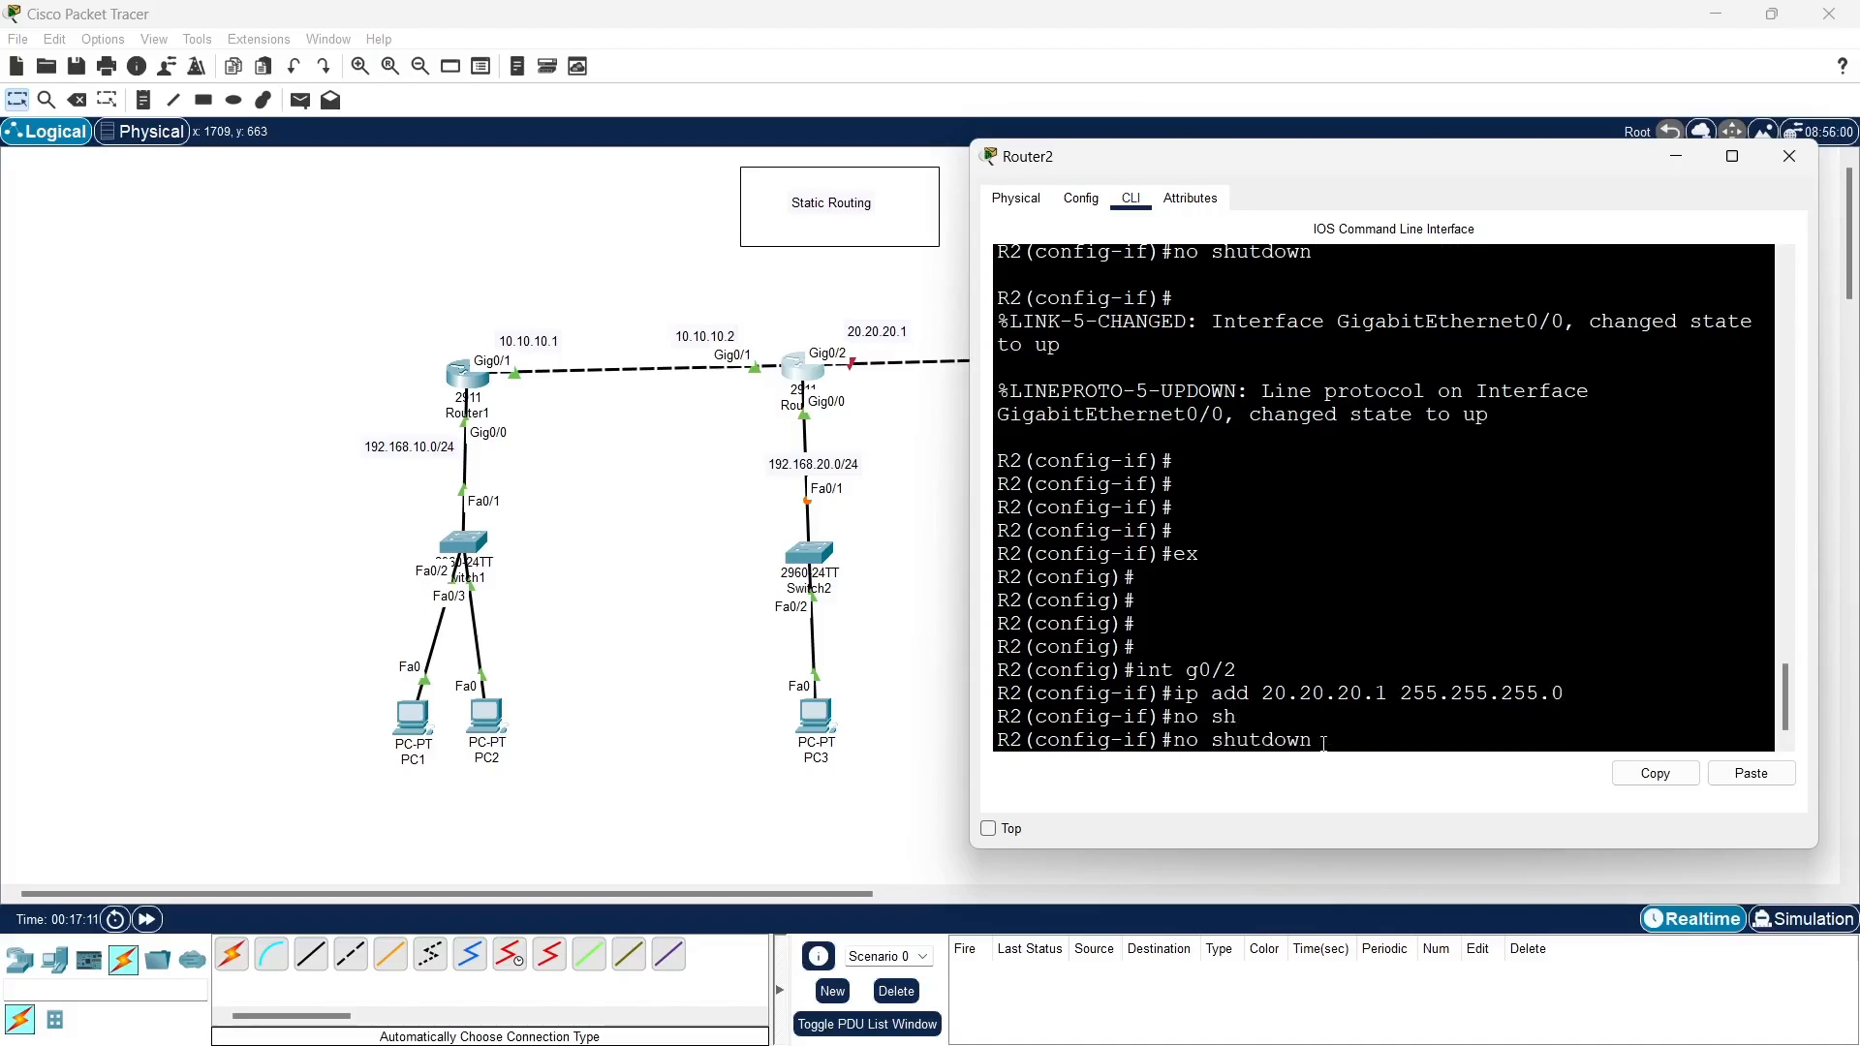
key(Return)
key(Return)
key(Return)
key(Return)
text(ex)
key(Return)
key(Return)
key(Return)
key(Return)
key(Return)
key(Return)
key(Return)
key(Return)
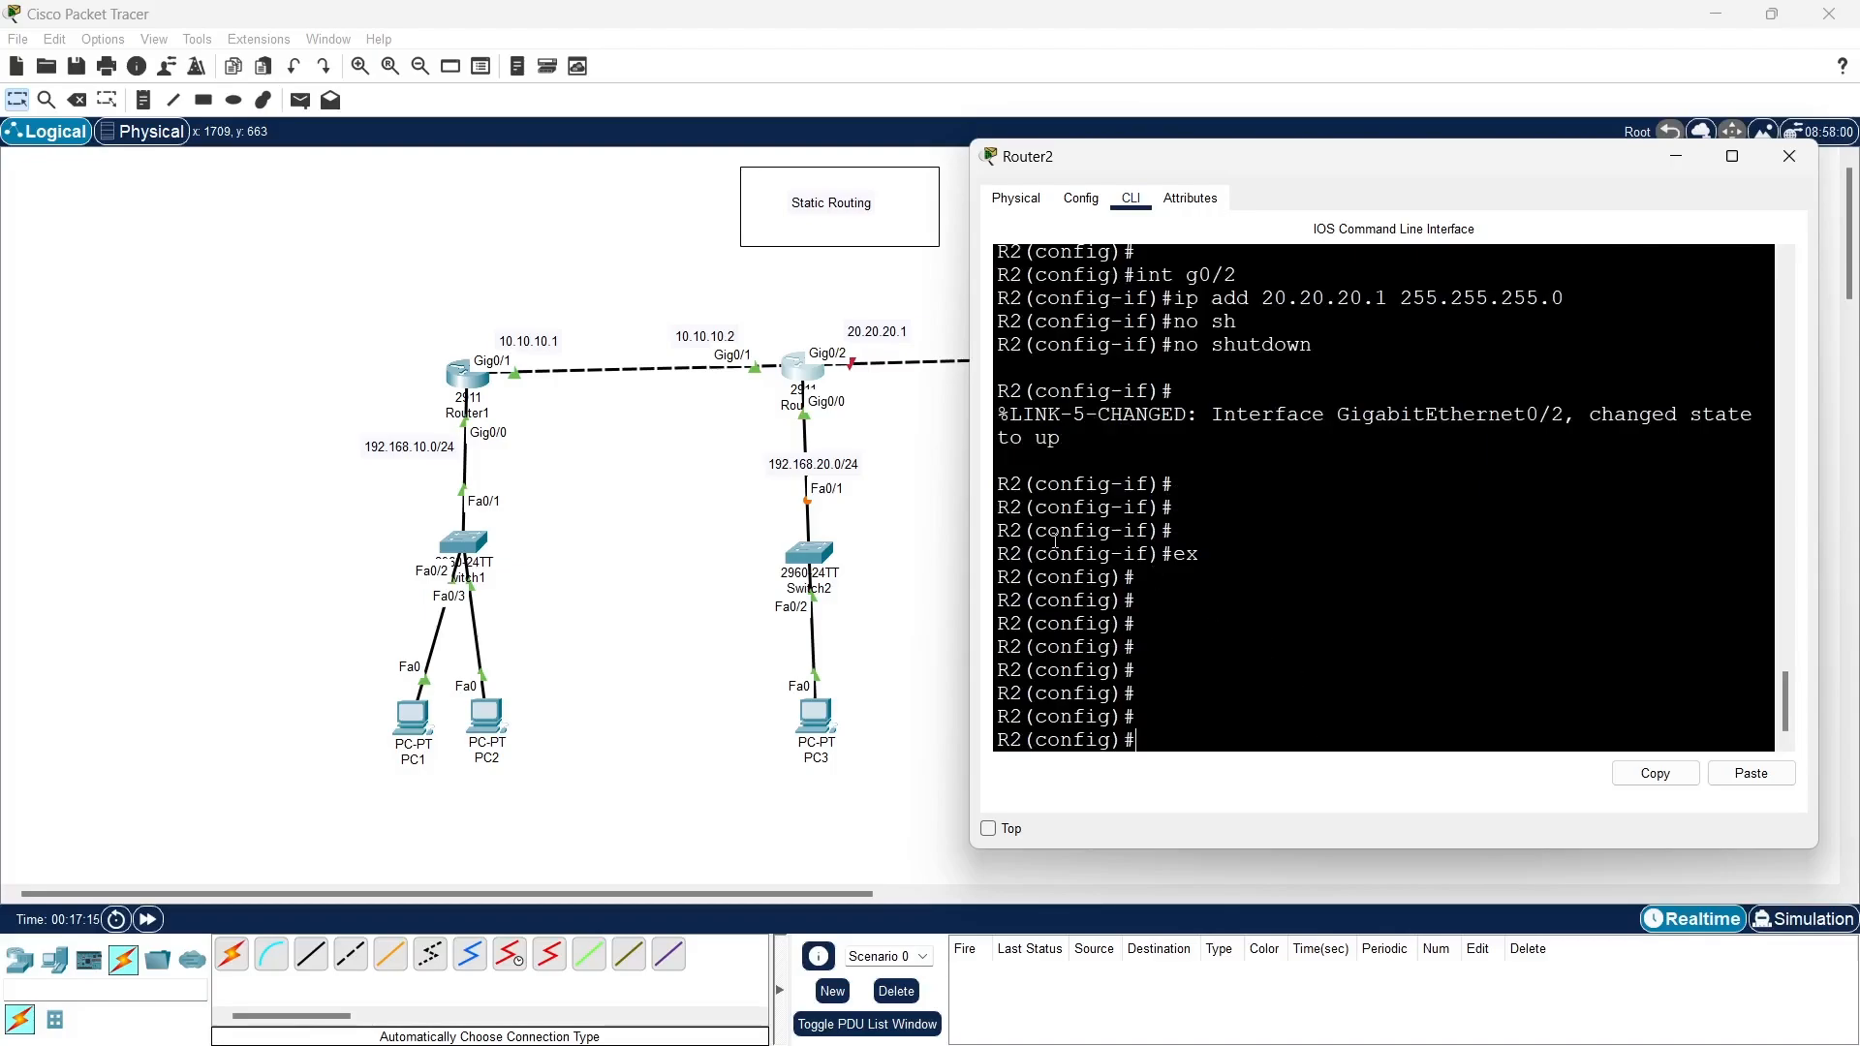
click(1676, 157)
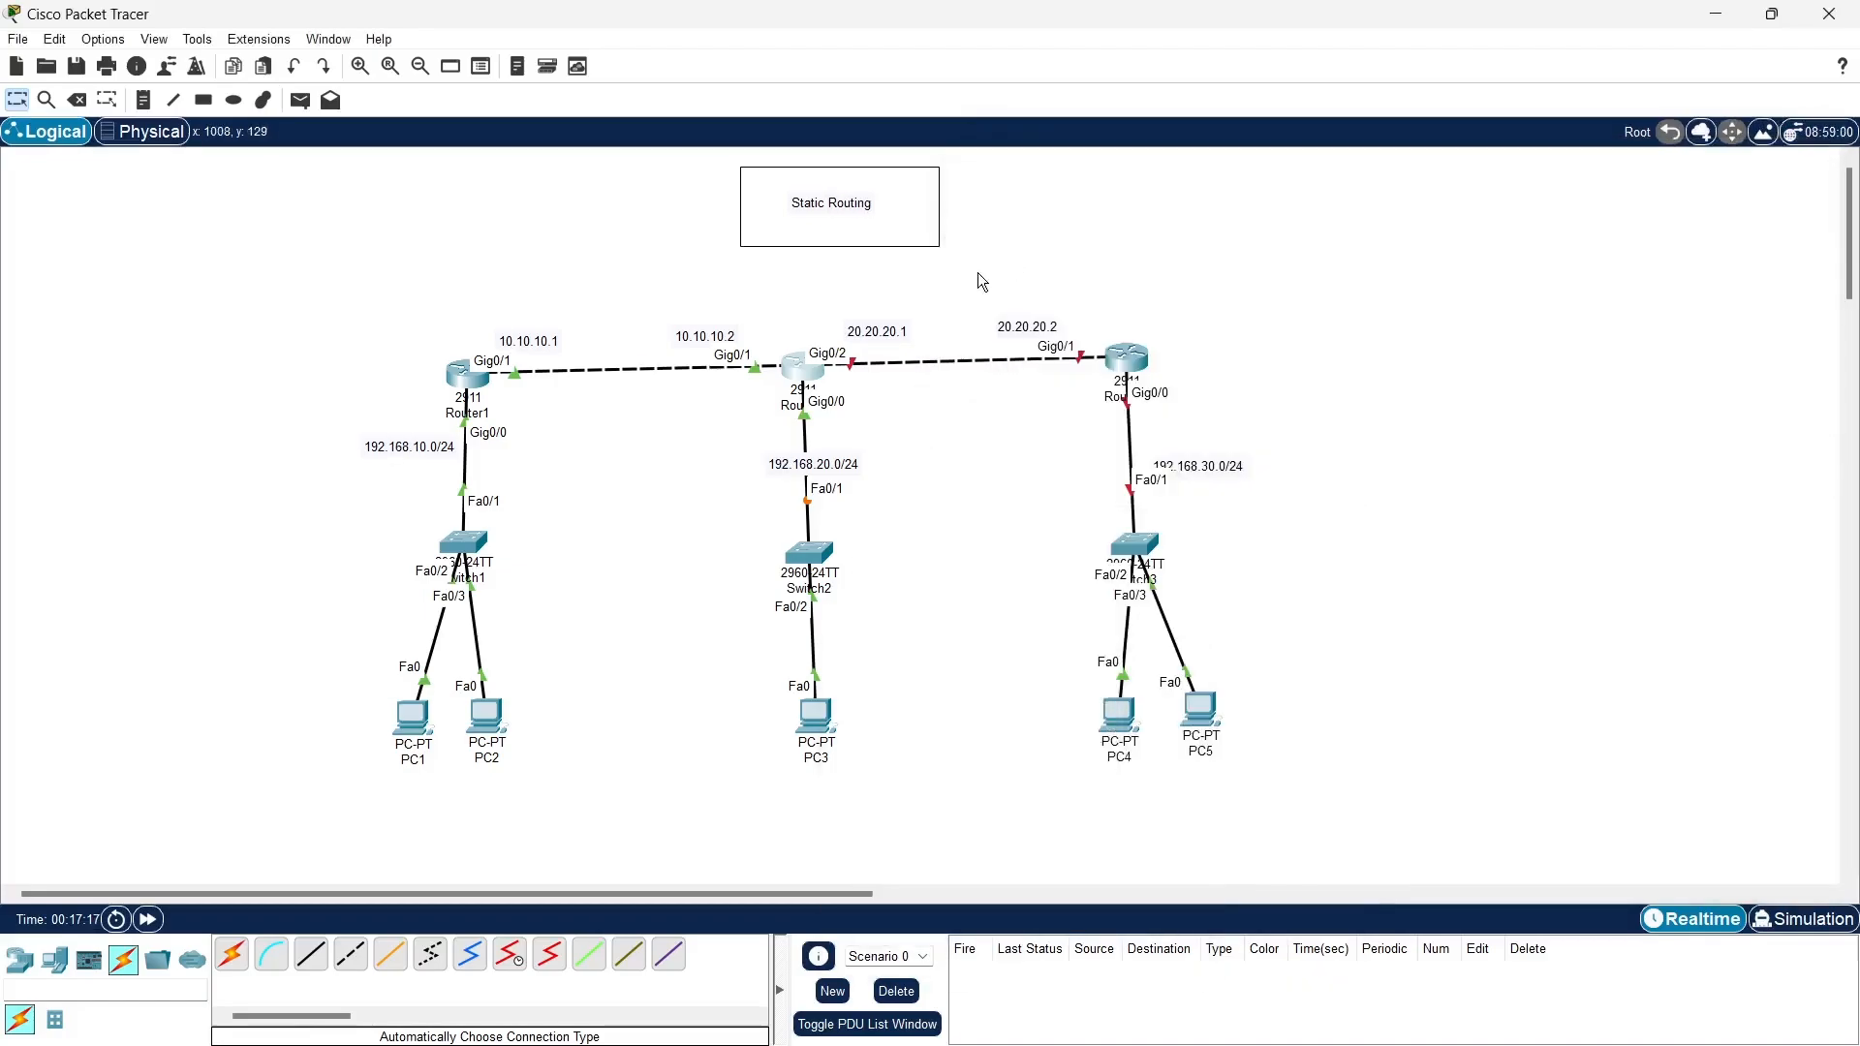
- Open Router3's command line and decline the initial configuration dialog
click(1124, 354)
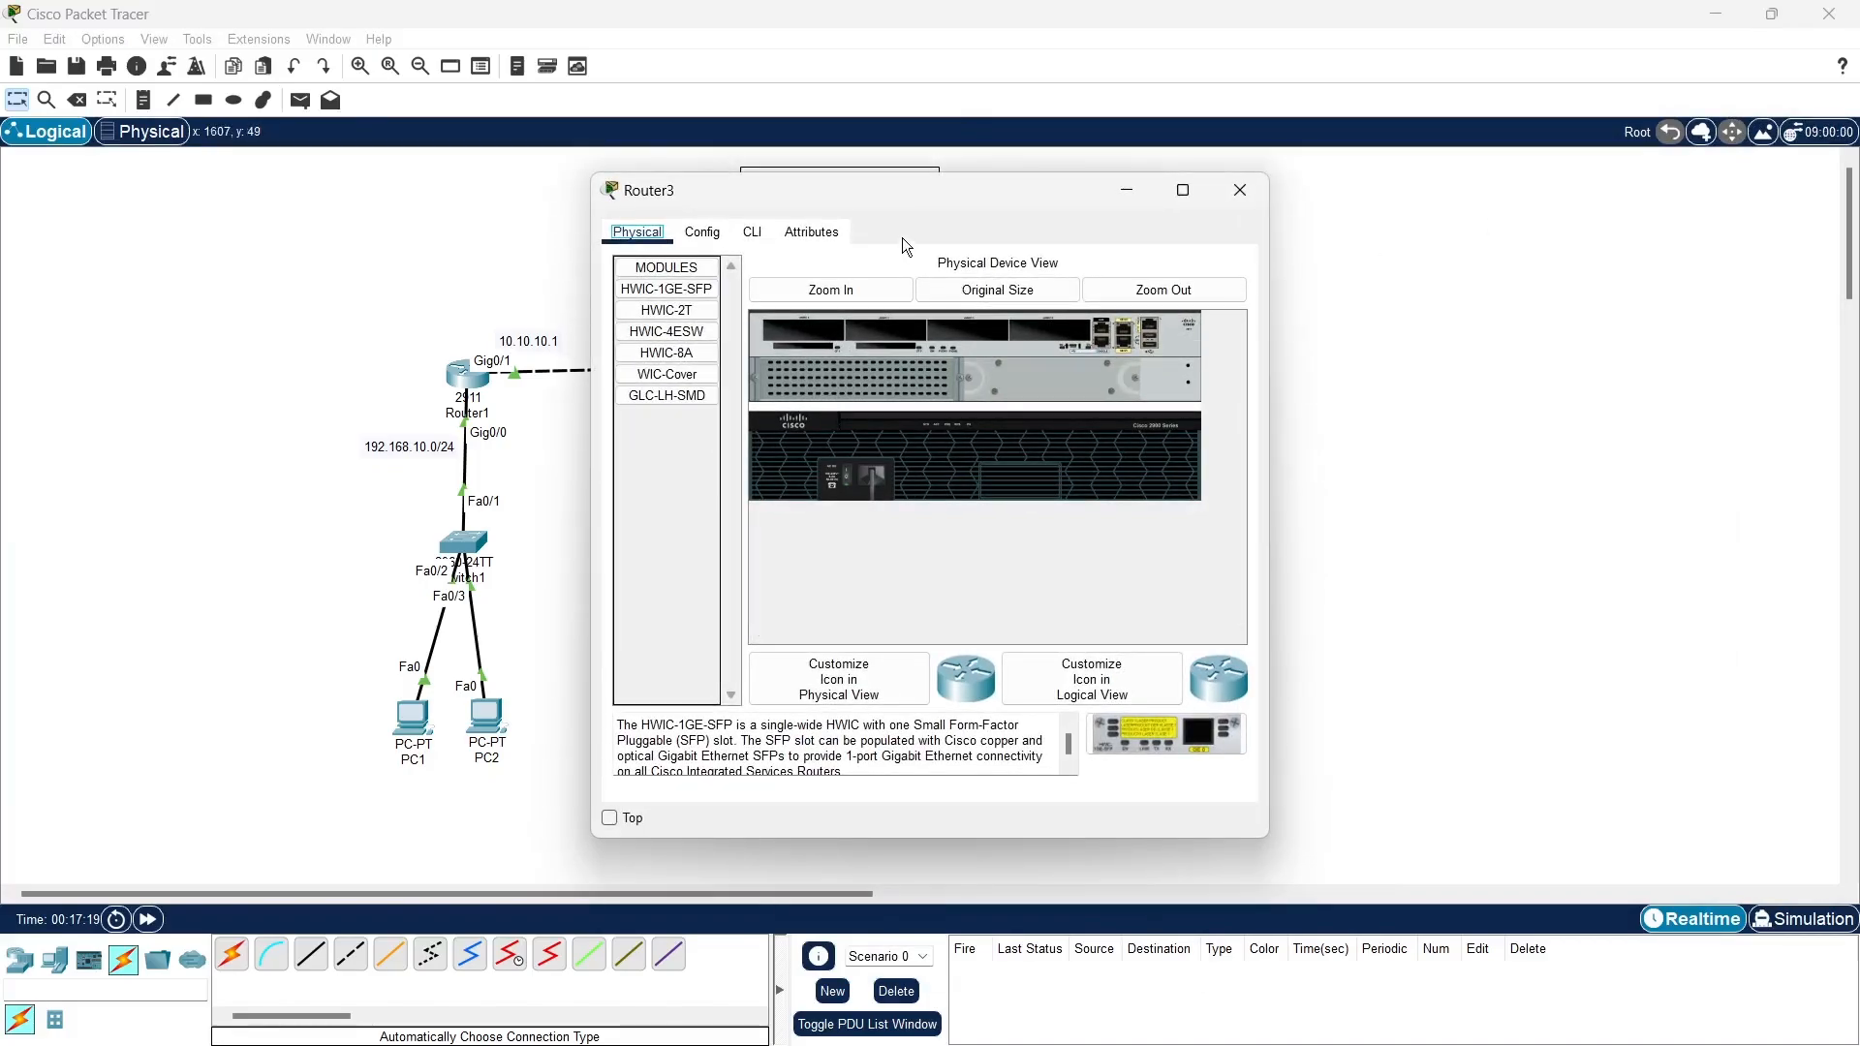
drag(1049, 183, 1546, 155)
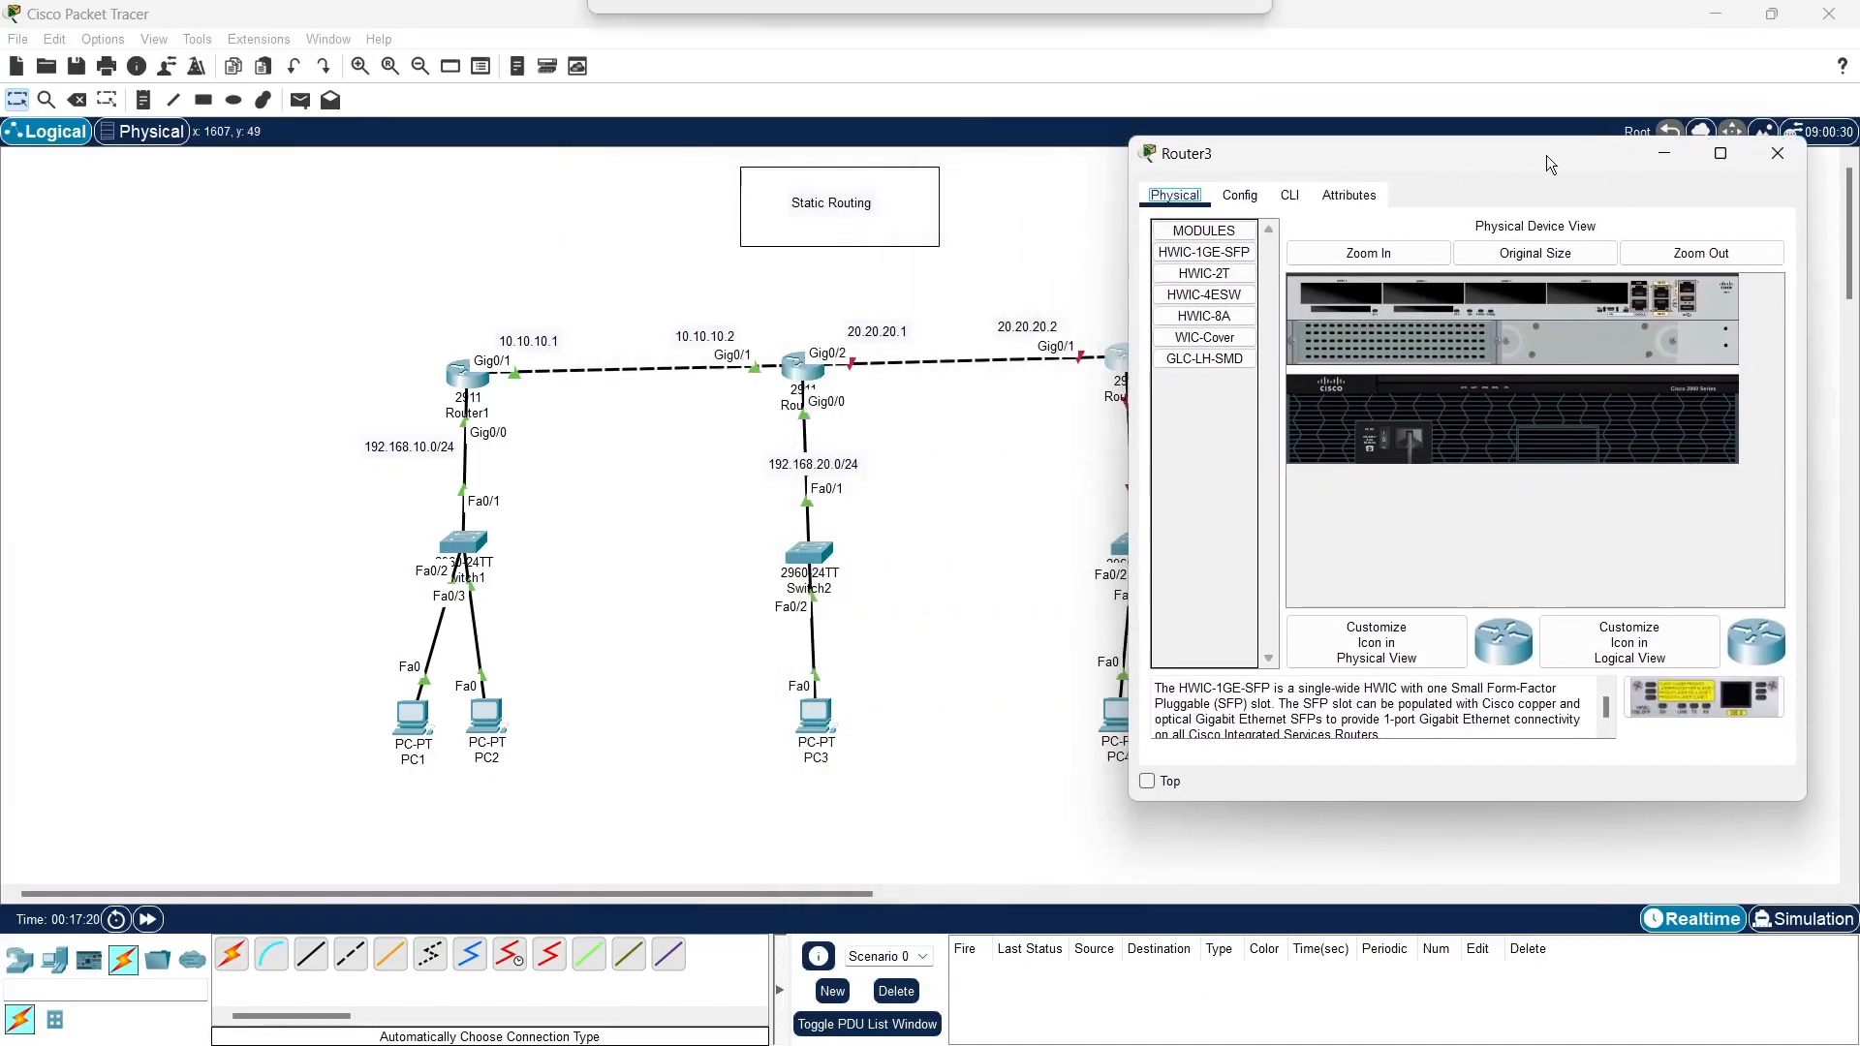
click(1303, 199)
text(no)
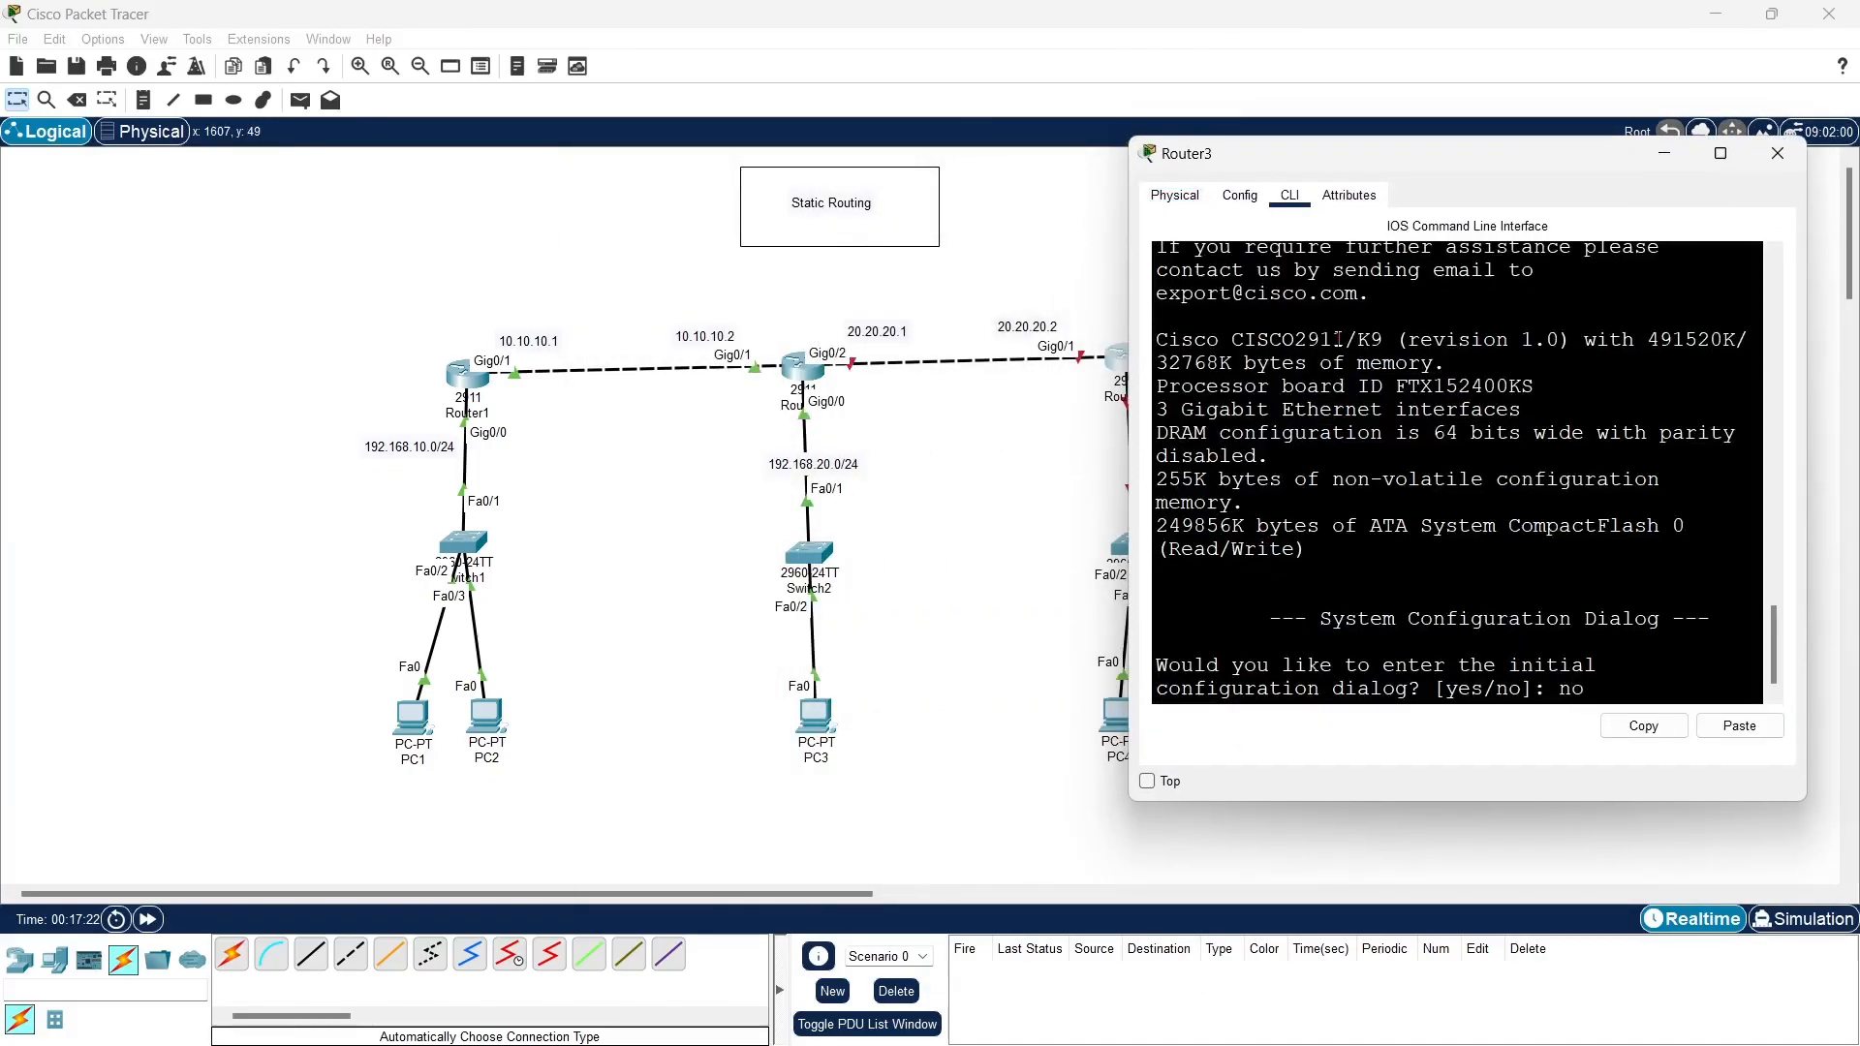
key(Return)
- Enter privileged mode and global configuration mode on Router3
key(Return)
key(Return)
key(Return)
text(en)
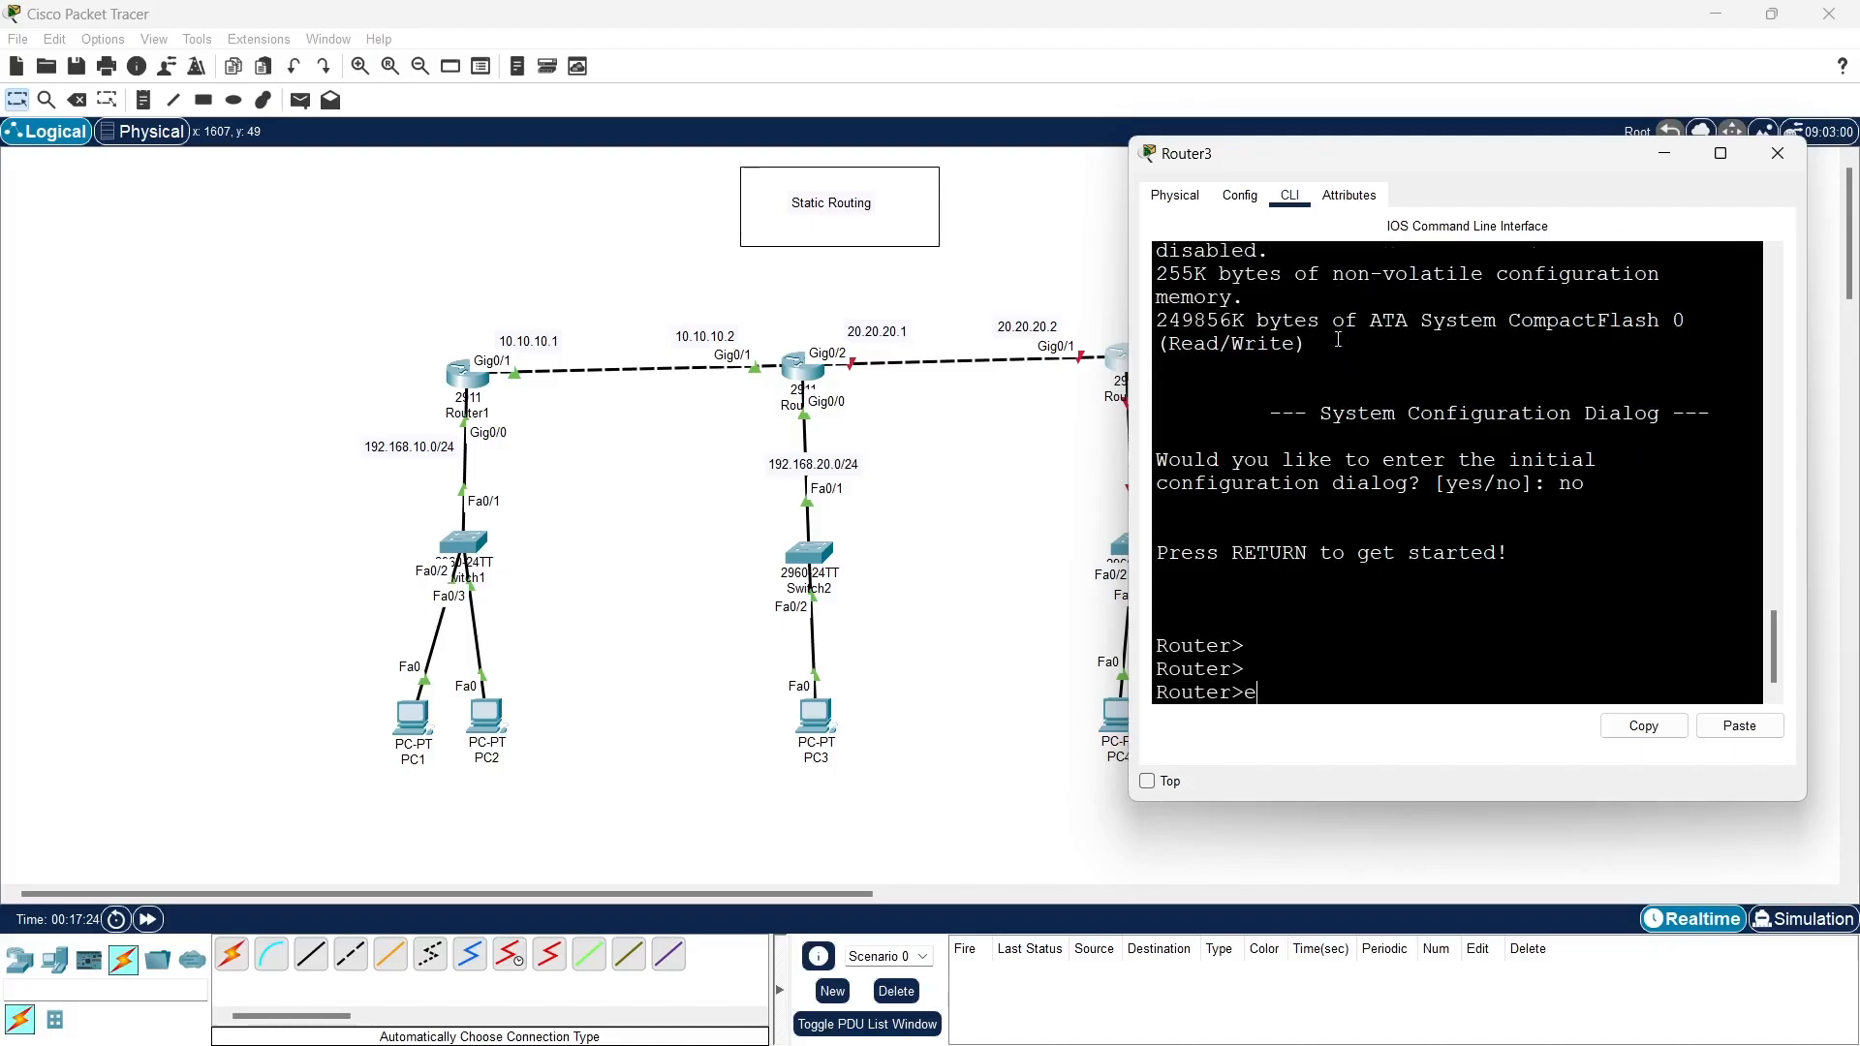
key(Return)
key(Return)
text(conf t)
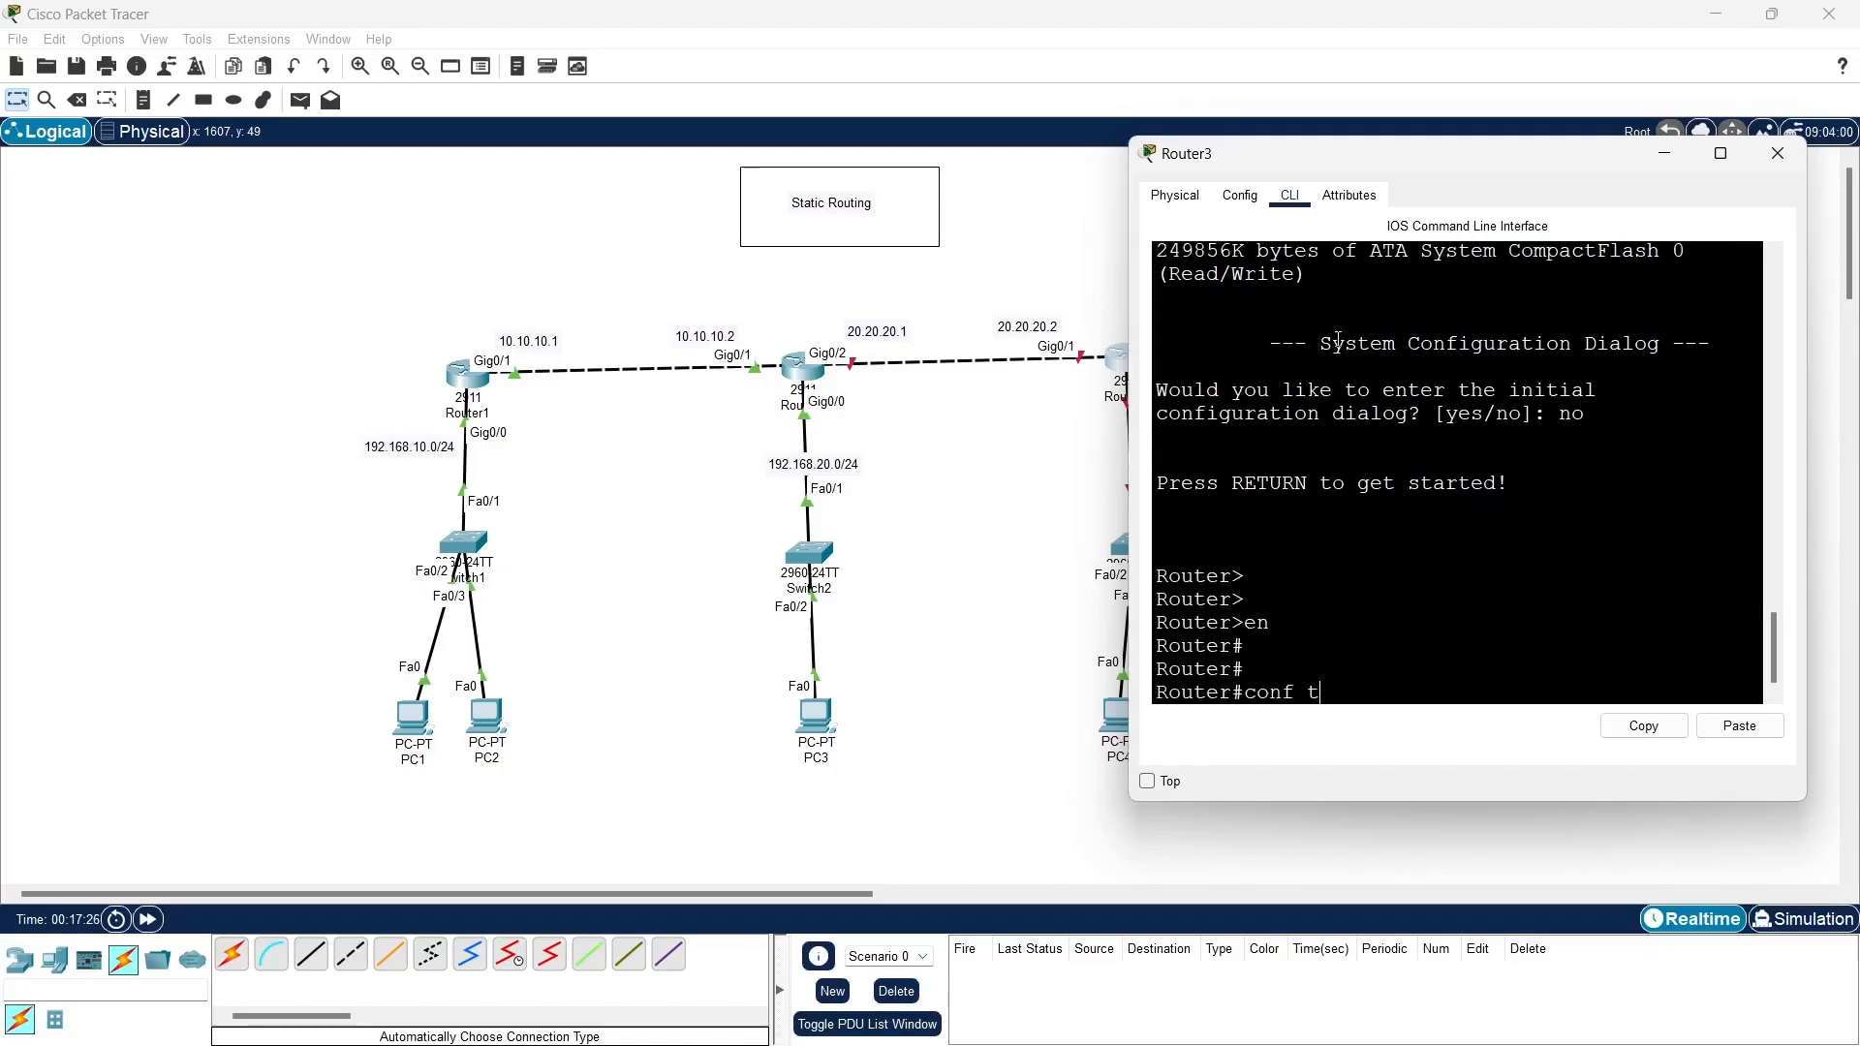
key(Return)
key(Return)
- Assign IP address 20.20.20.2 with subnet mask 255.255.255.0 to interface g0/1 on Router3
text(int g0/1)
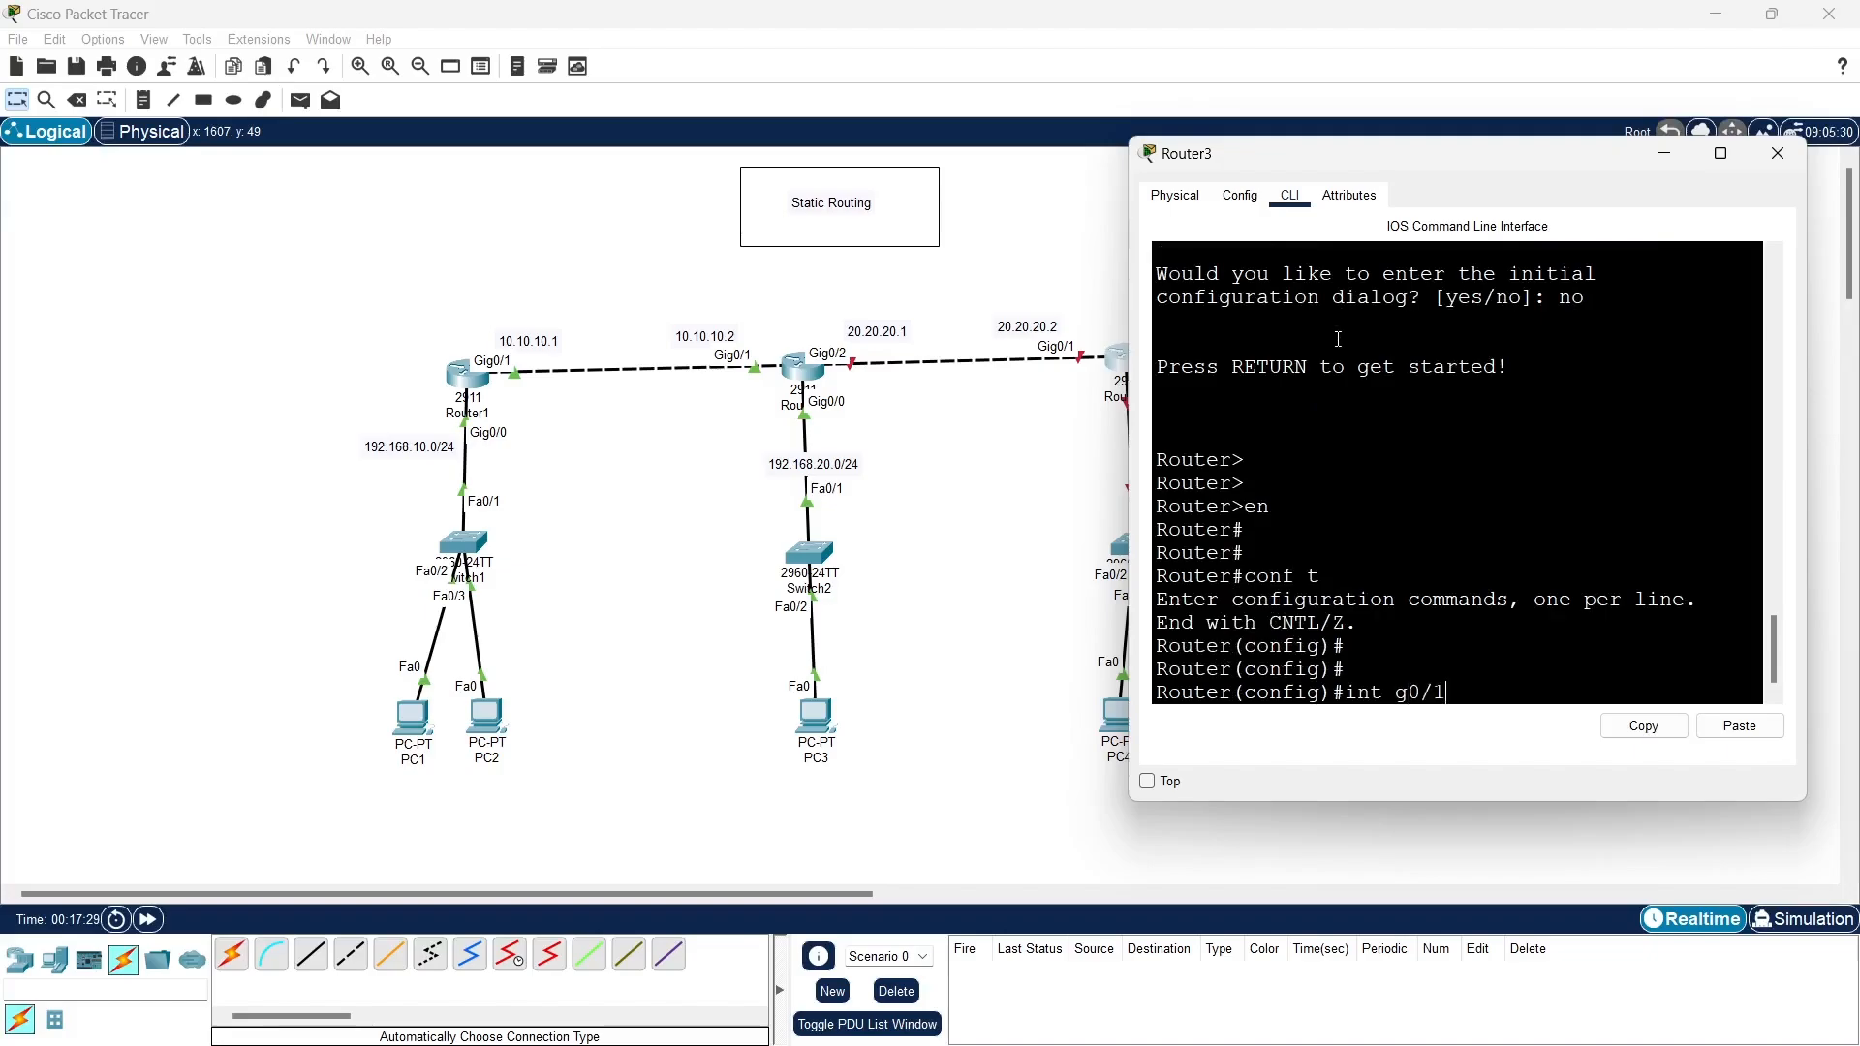
key(Return)
text(ip add )
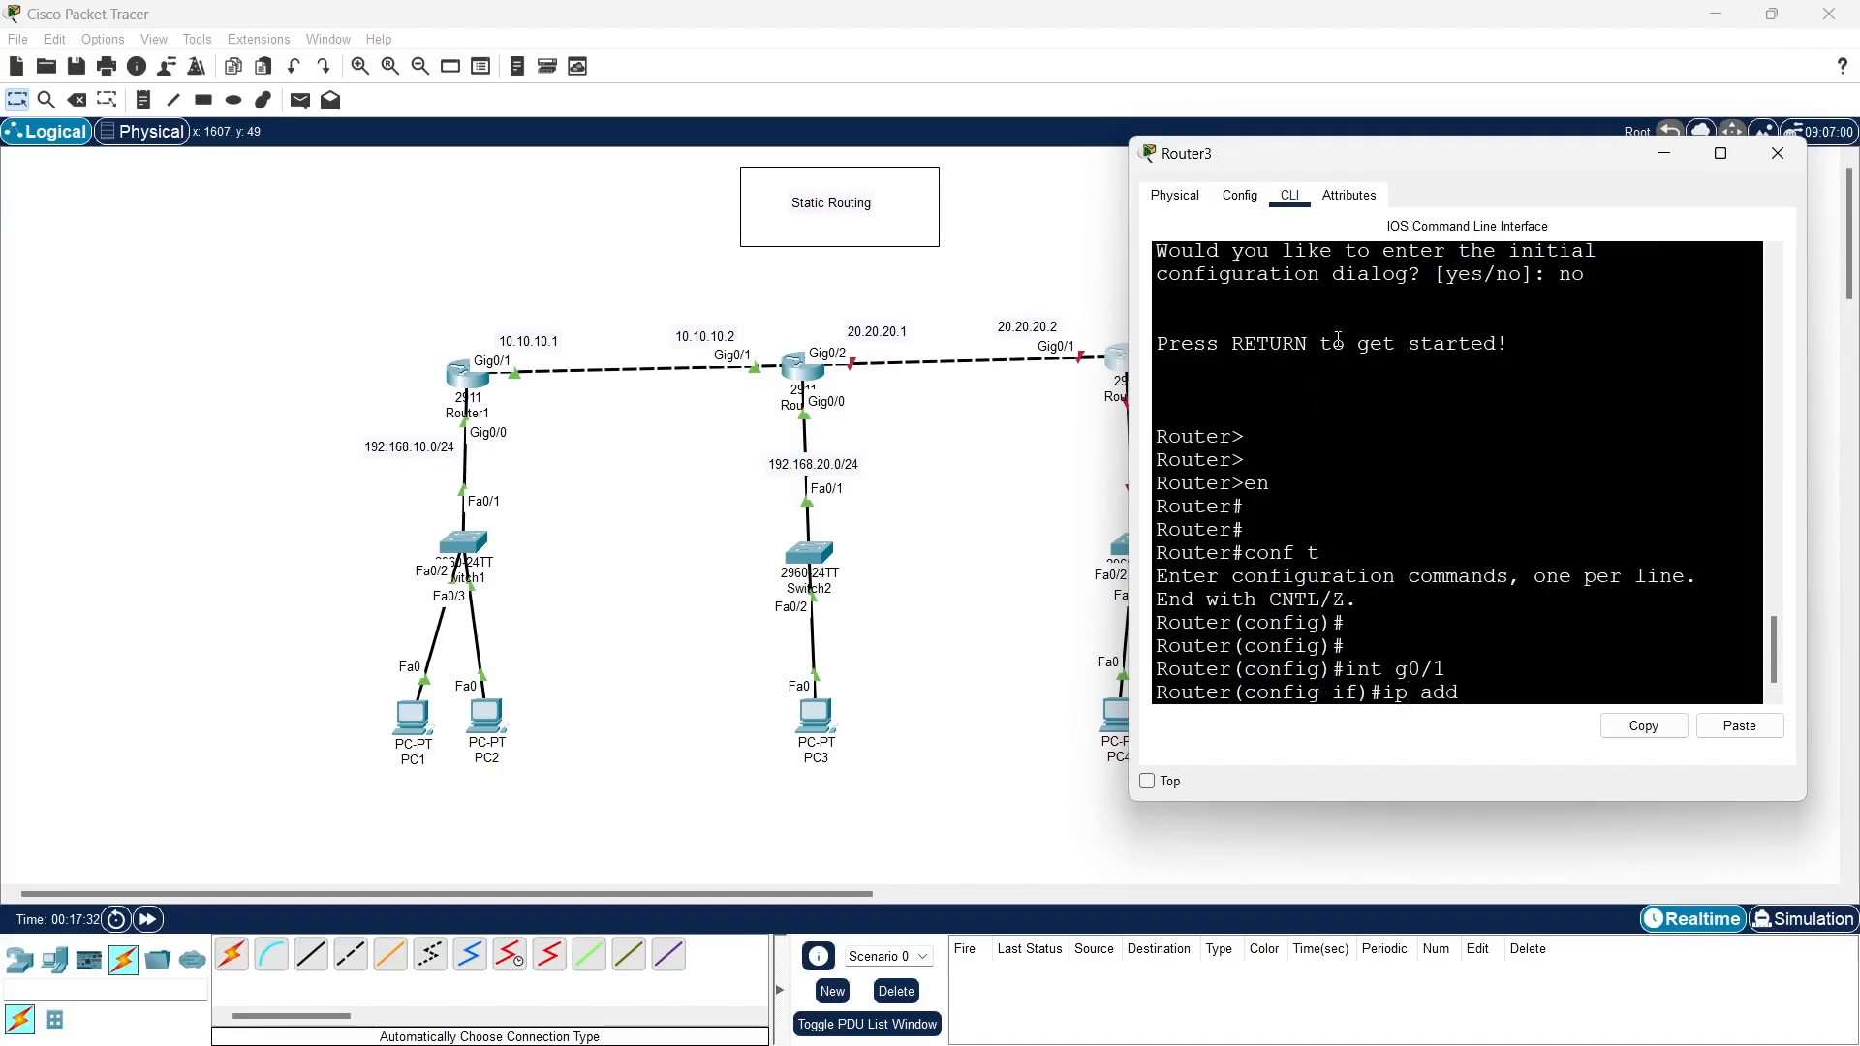
text(20.20.20.2 255)
text(.255.0)
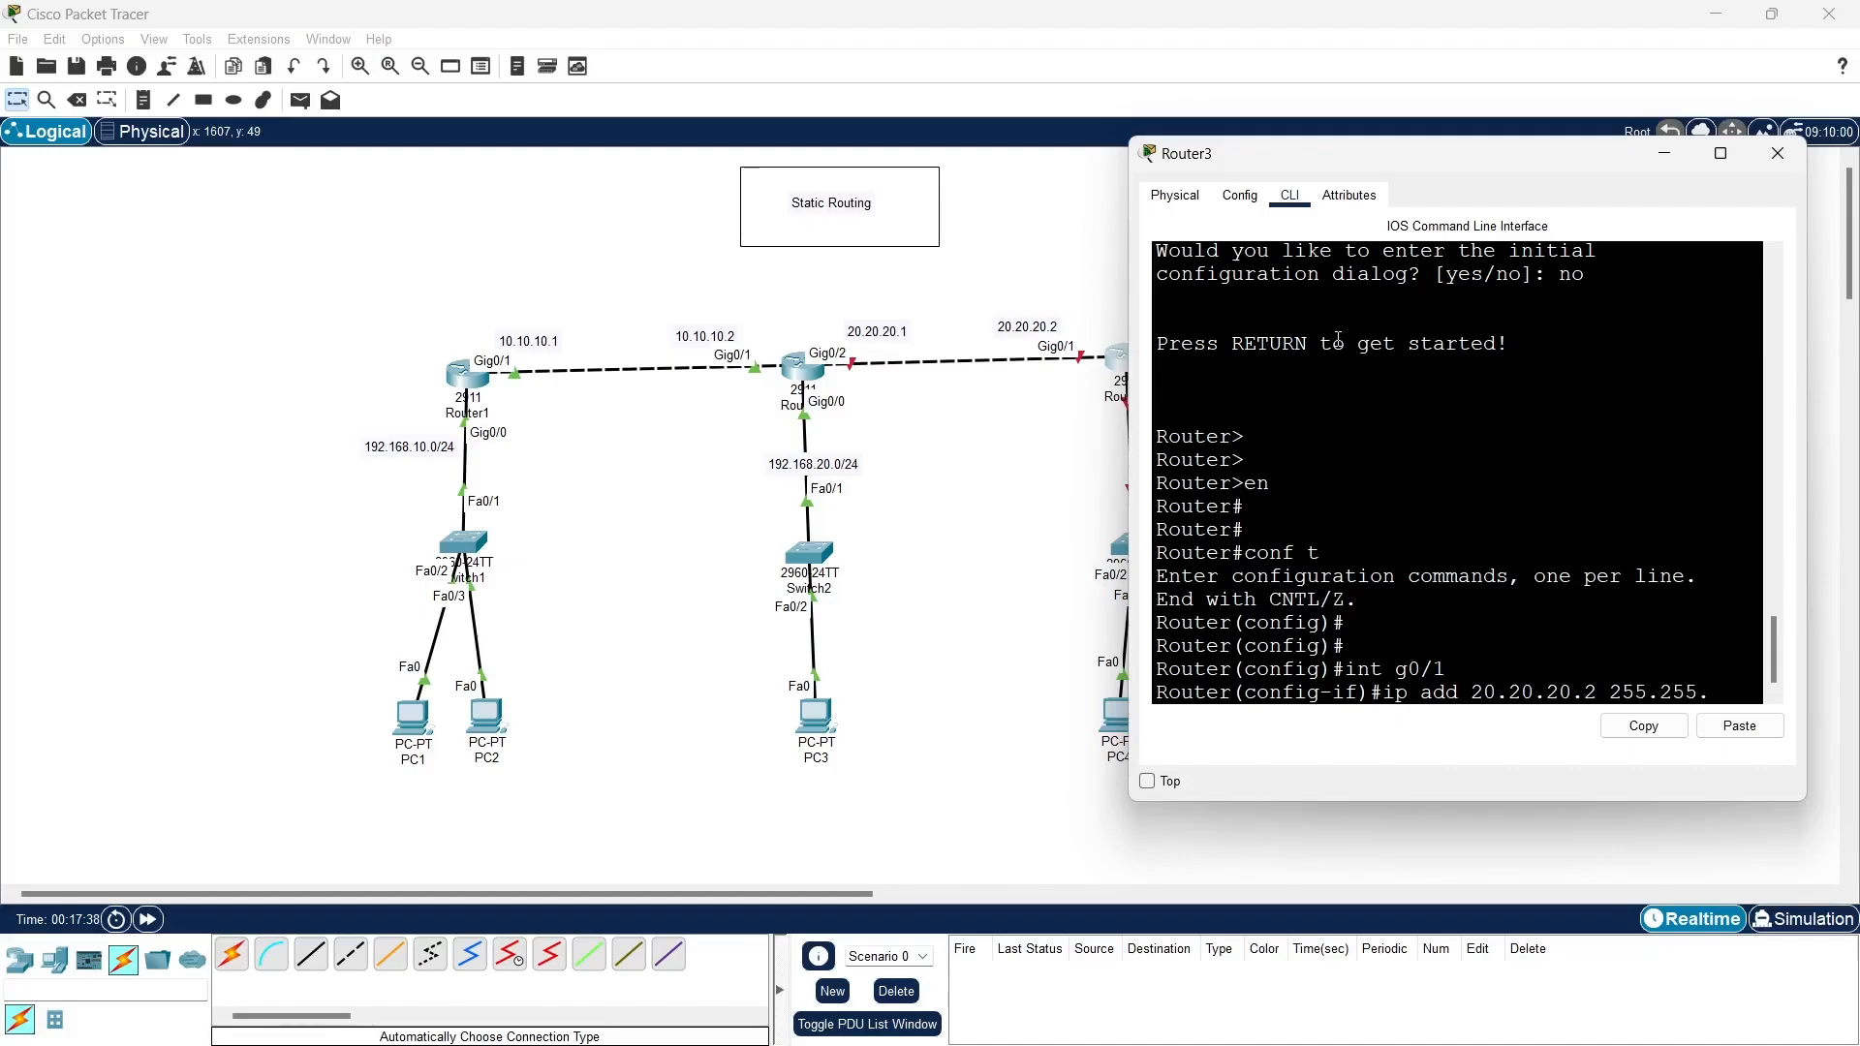
key(Return)
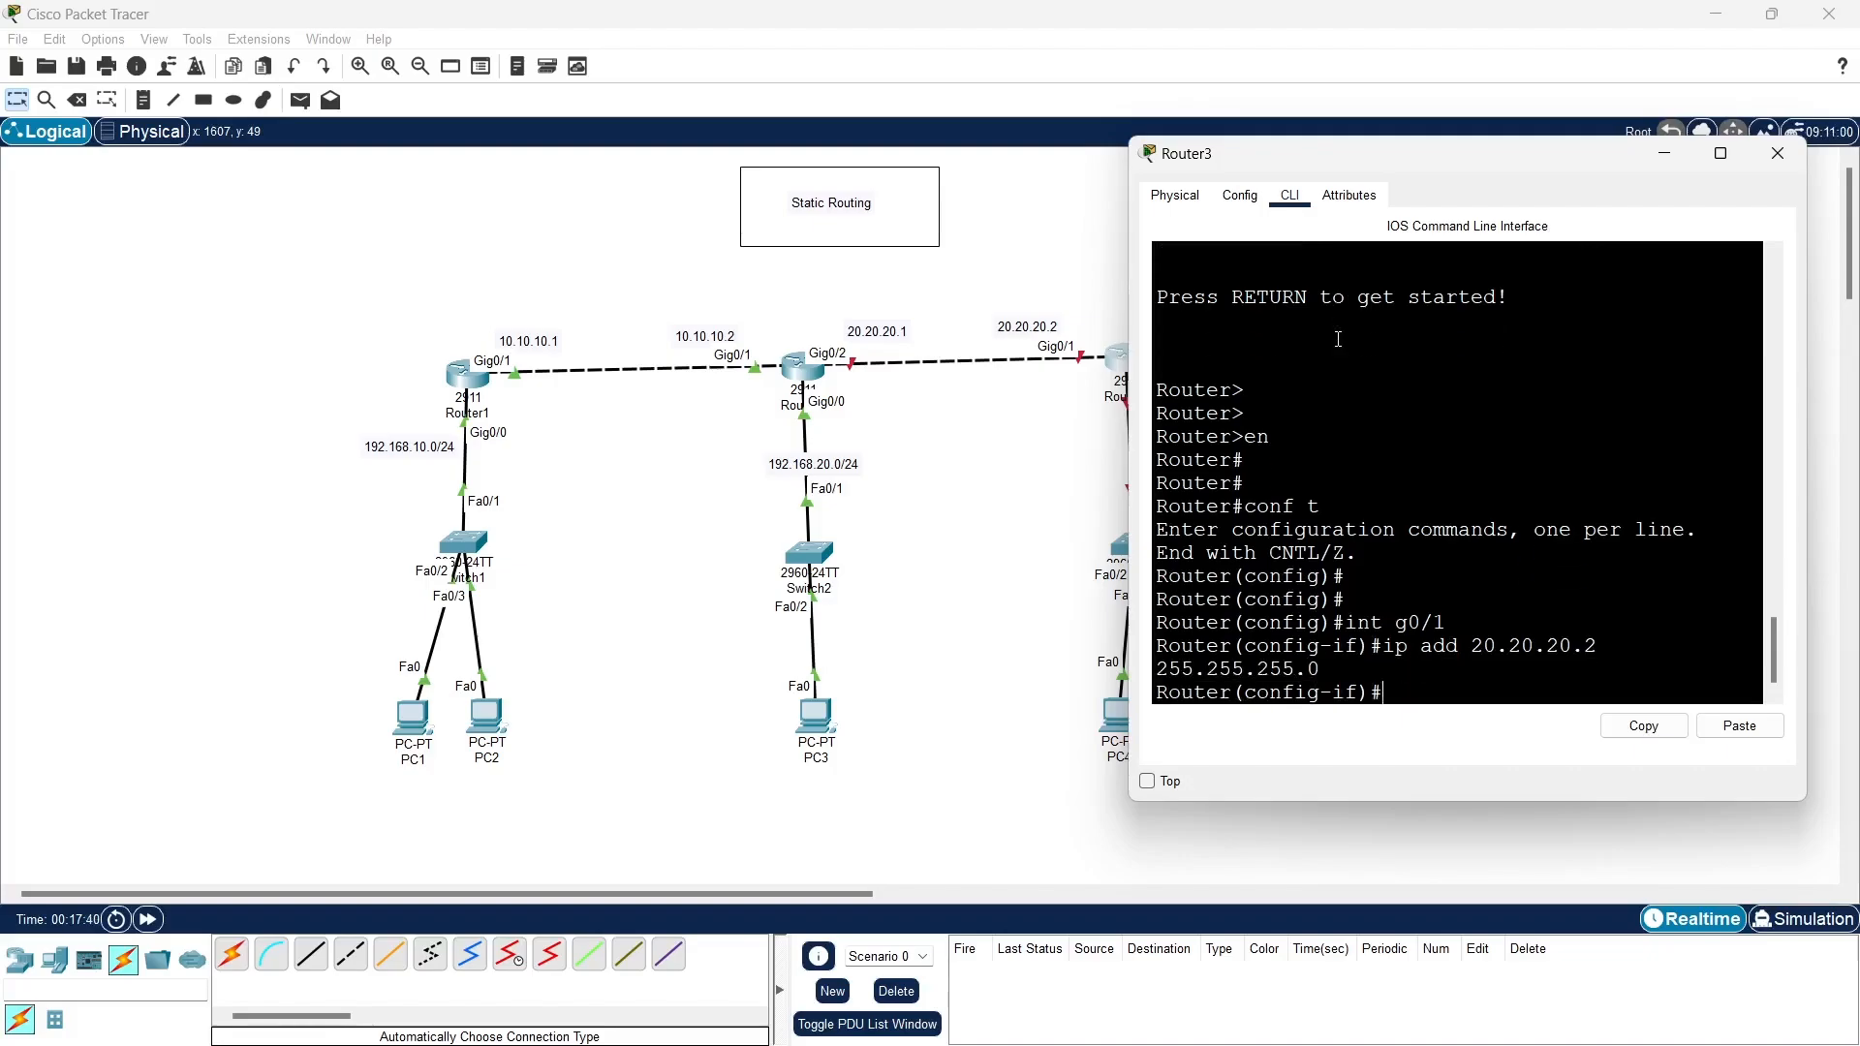
- Enable Router3's g0/1 interface with no shutdown and exit to global configuration mode
text(no sh)
key(Tab)
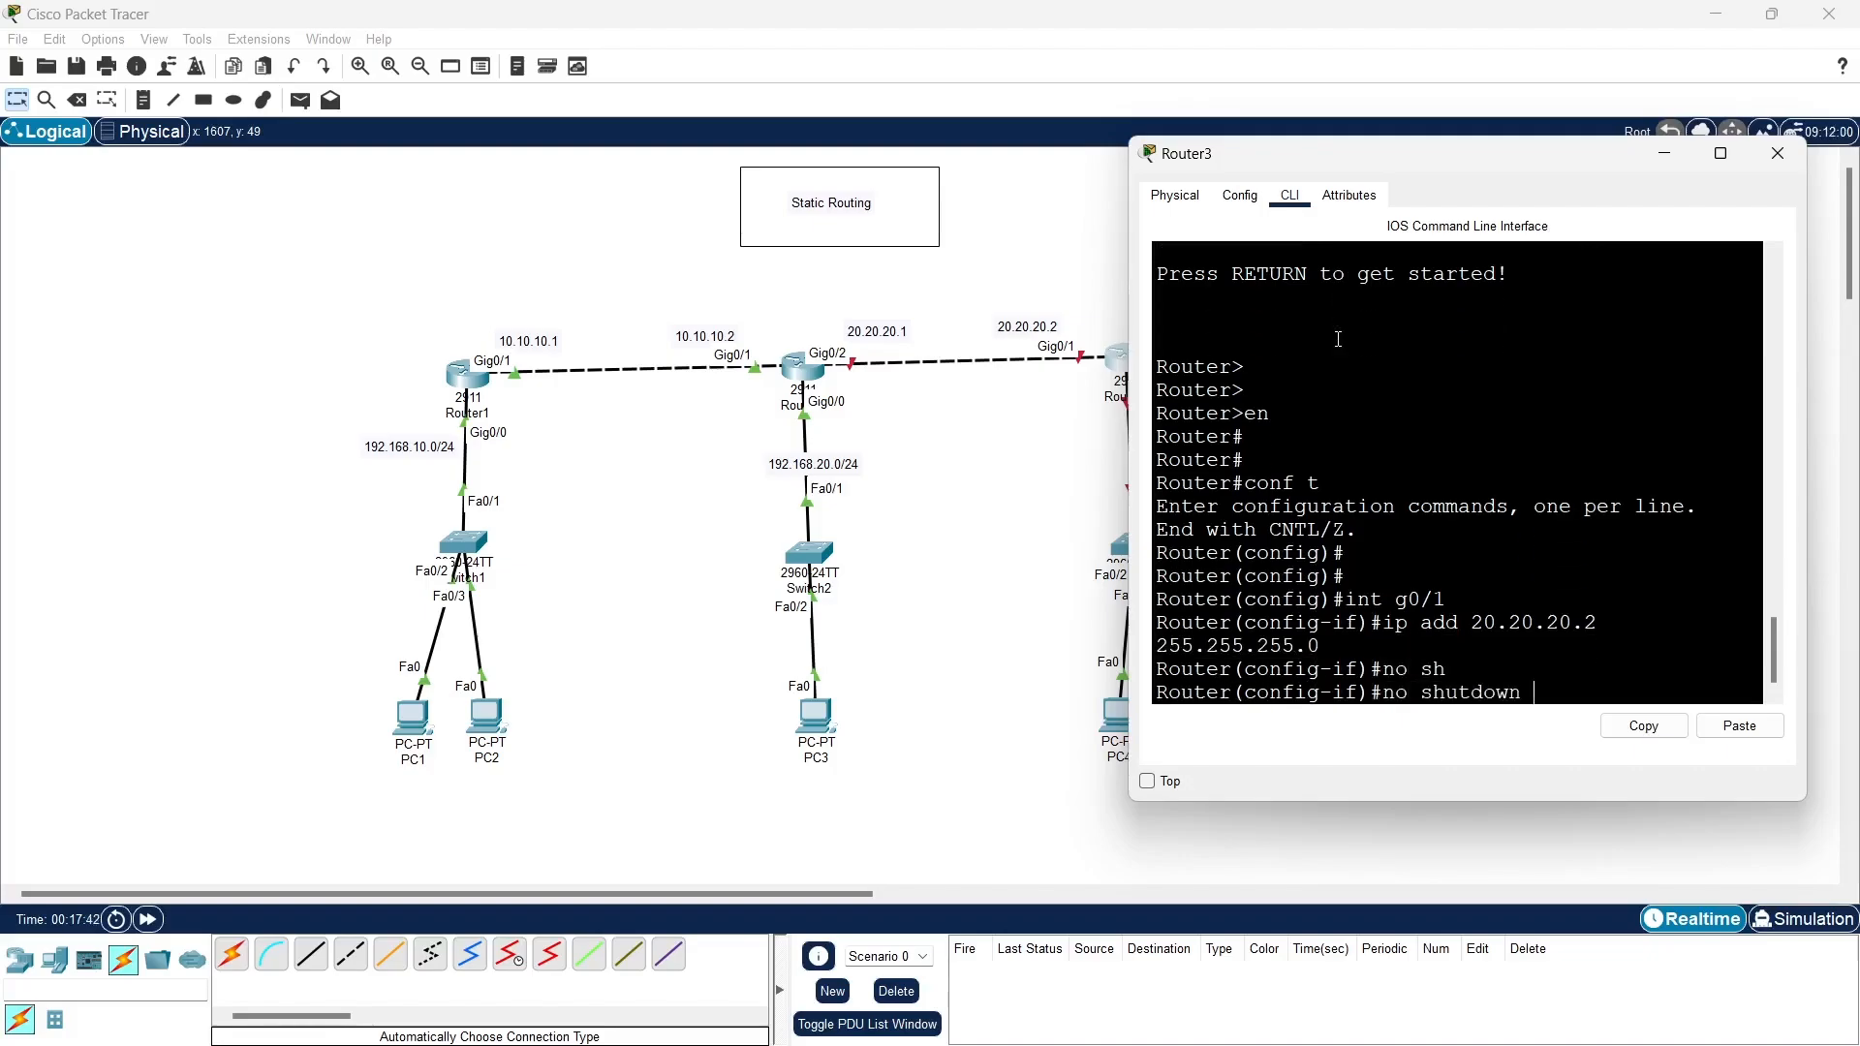
key(Return)
key(Return)
key(Return)
key(Return)
text(ex)
- Assign IP address 192.168.30.1 with subnet mask 255.255.255.0 to interface g0/0 on Router3
key(Return)
key(Return)
key(Return)
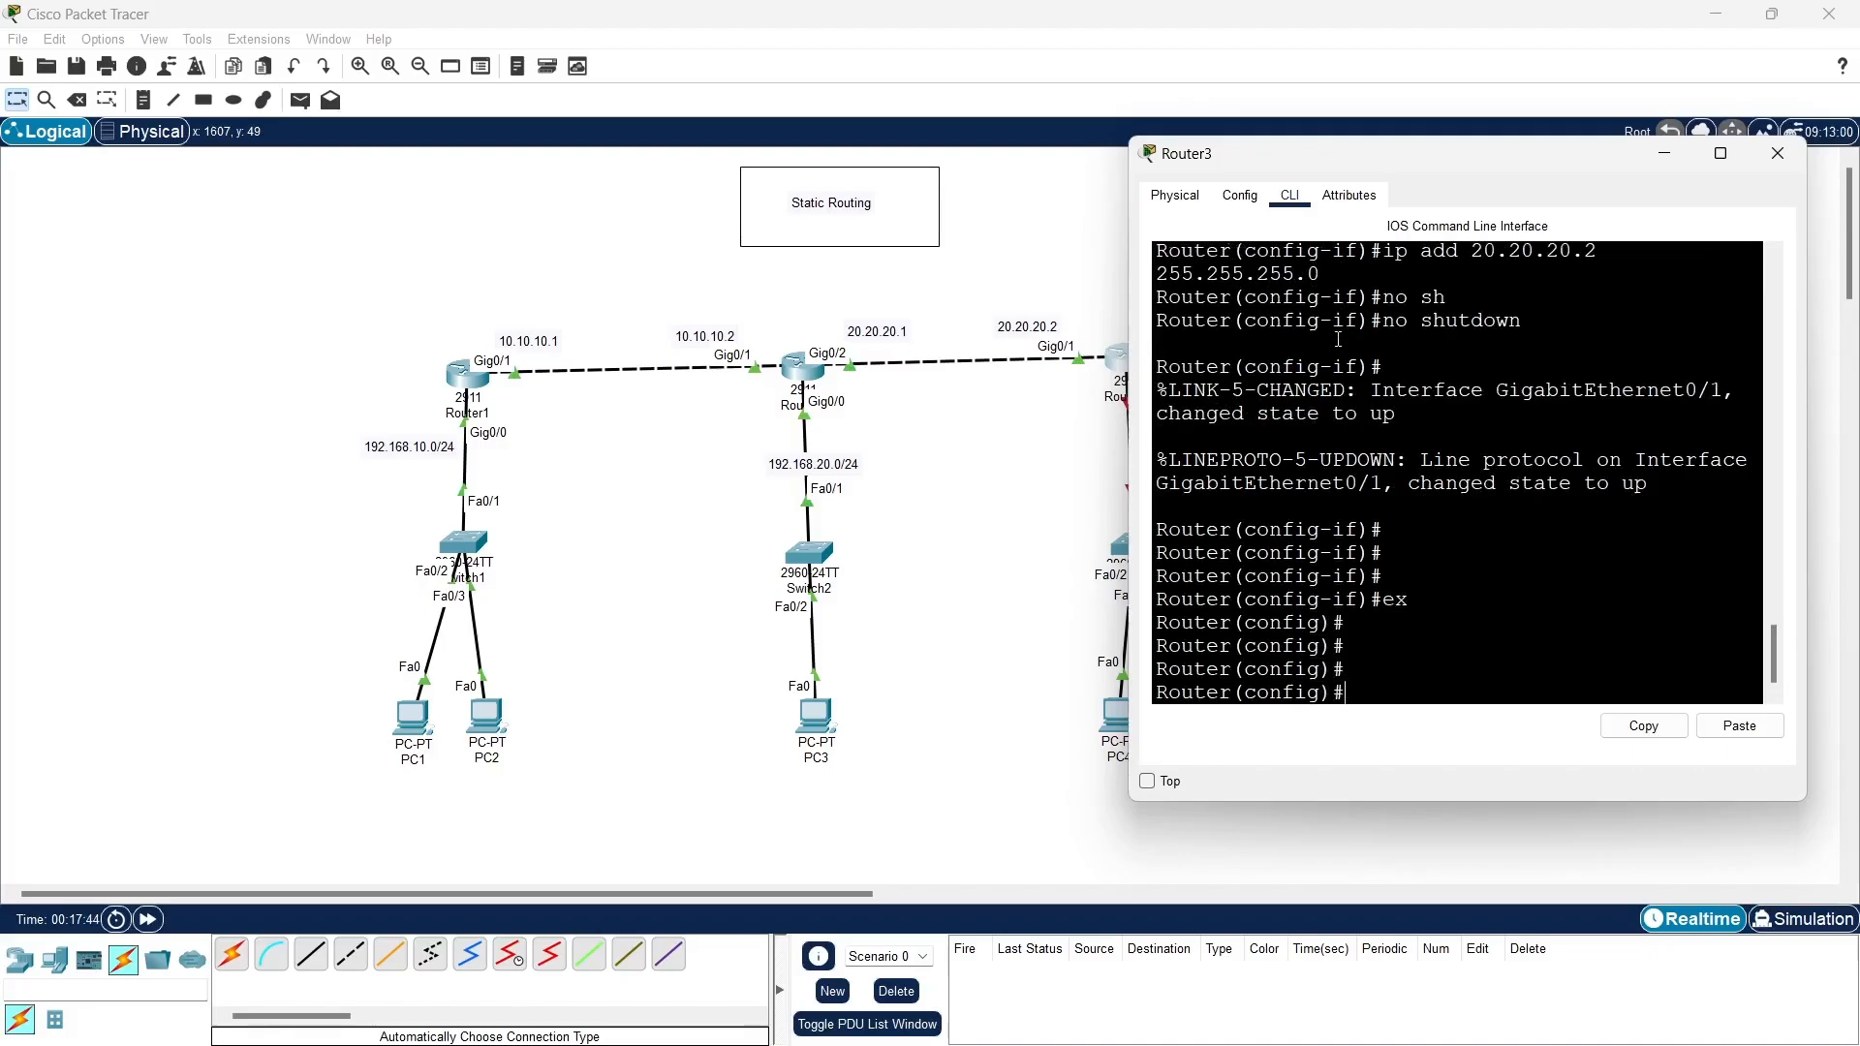
text(int g0)
text(/1)
text(0)
key(Return)
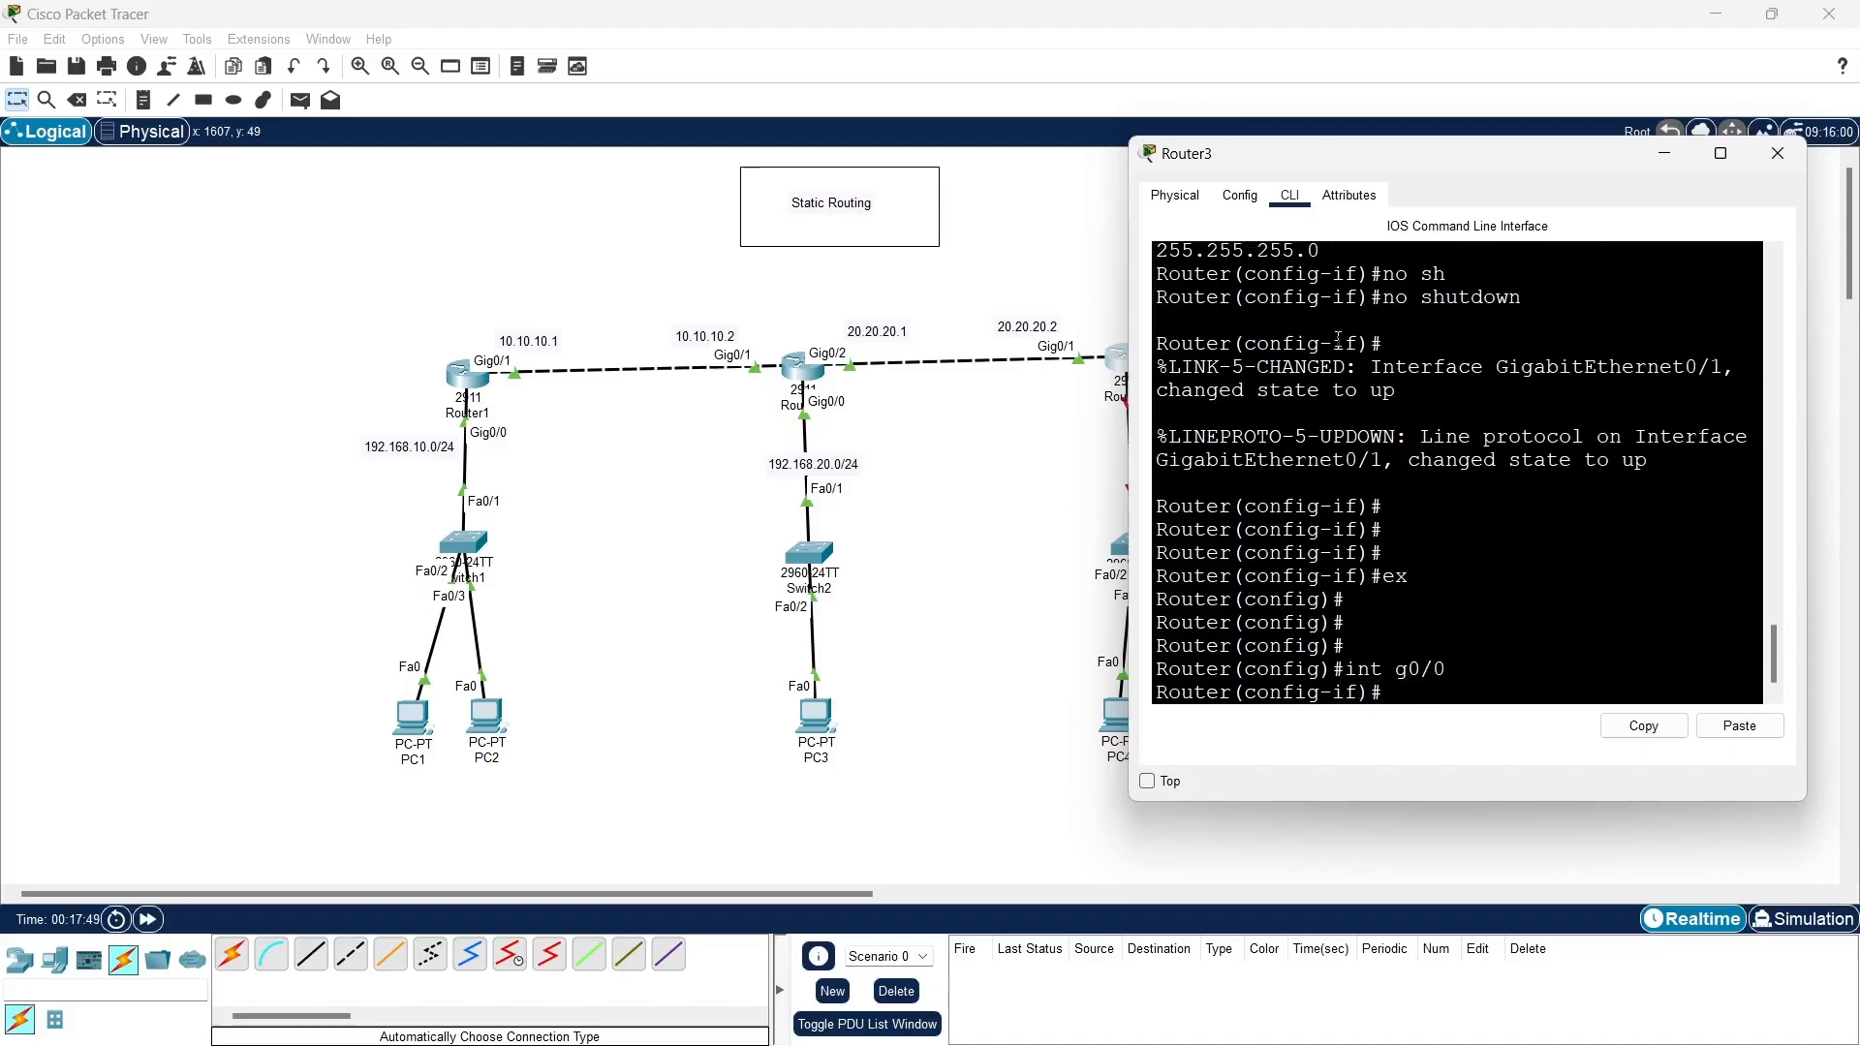
text(ip add 192.168.30.1 255.255)
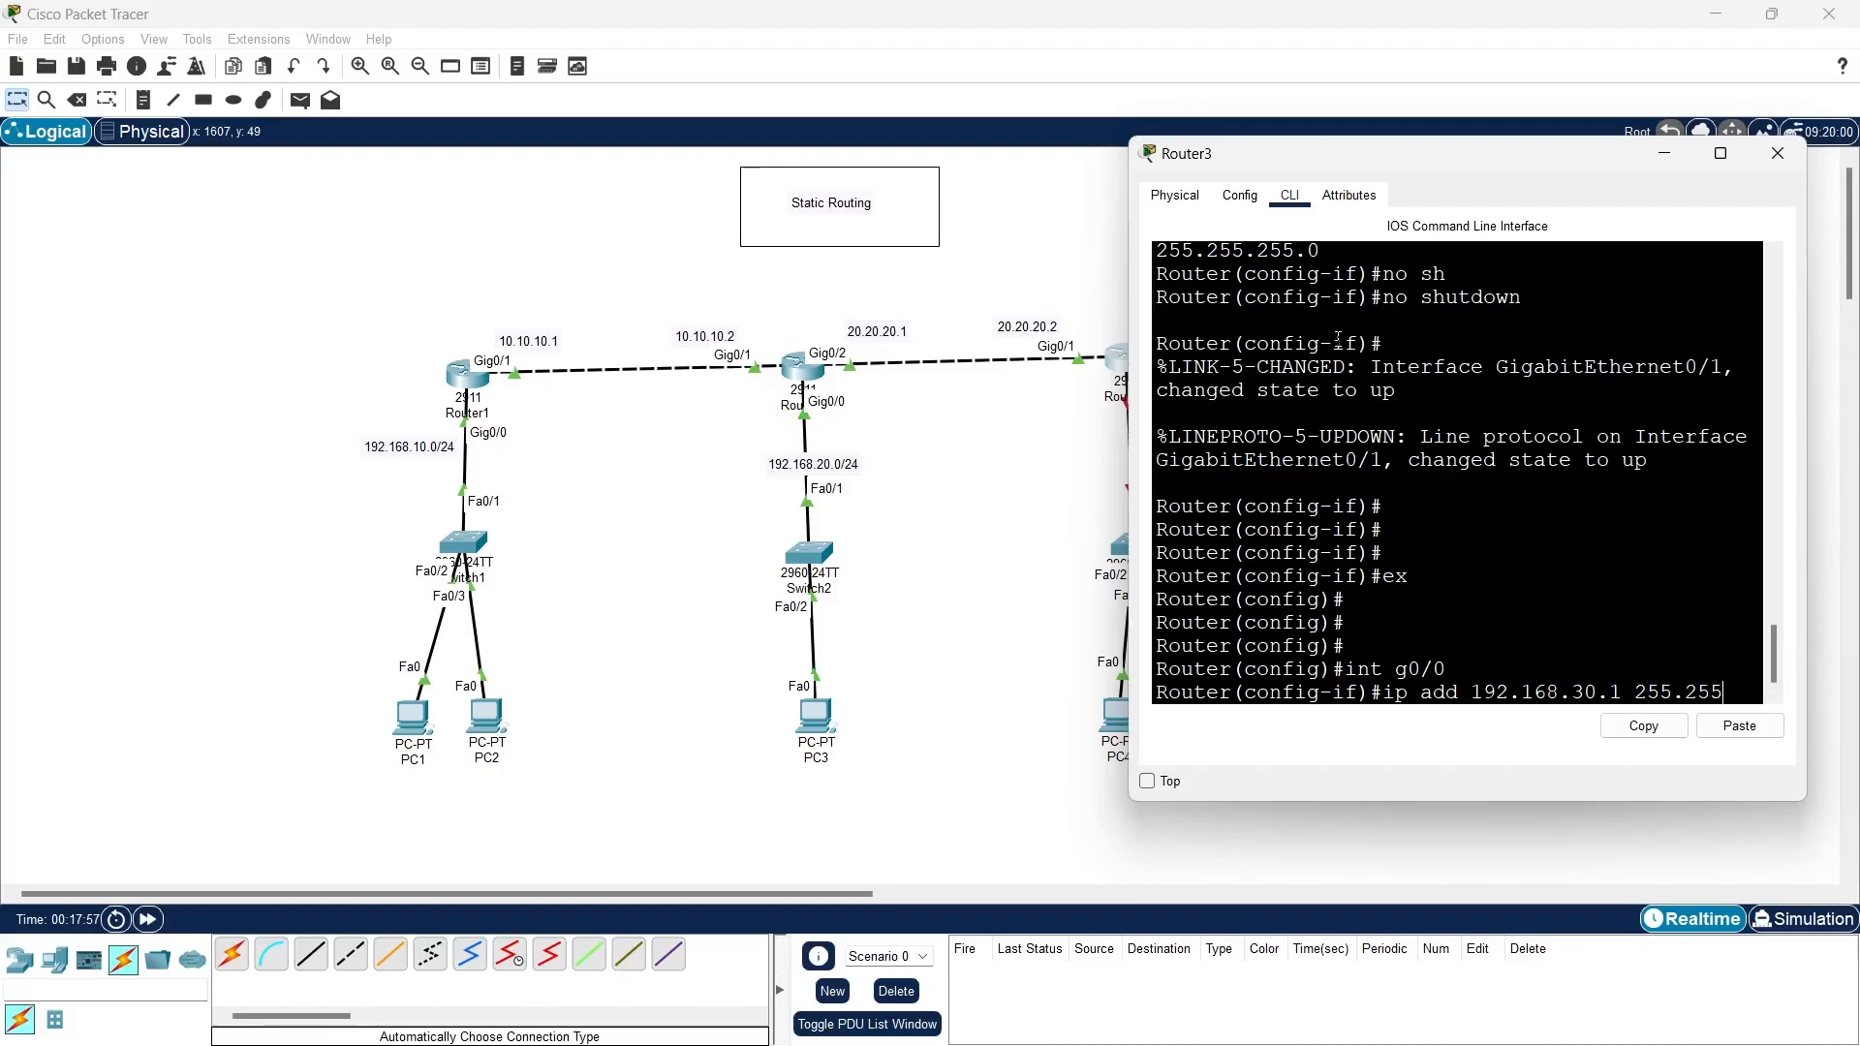
text(.255.0)
key(Return)
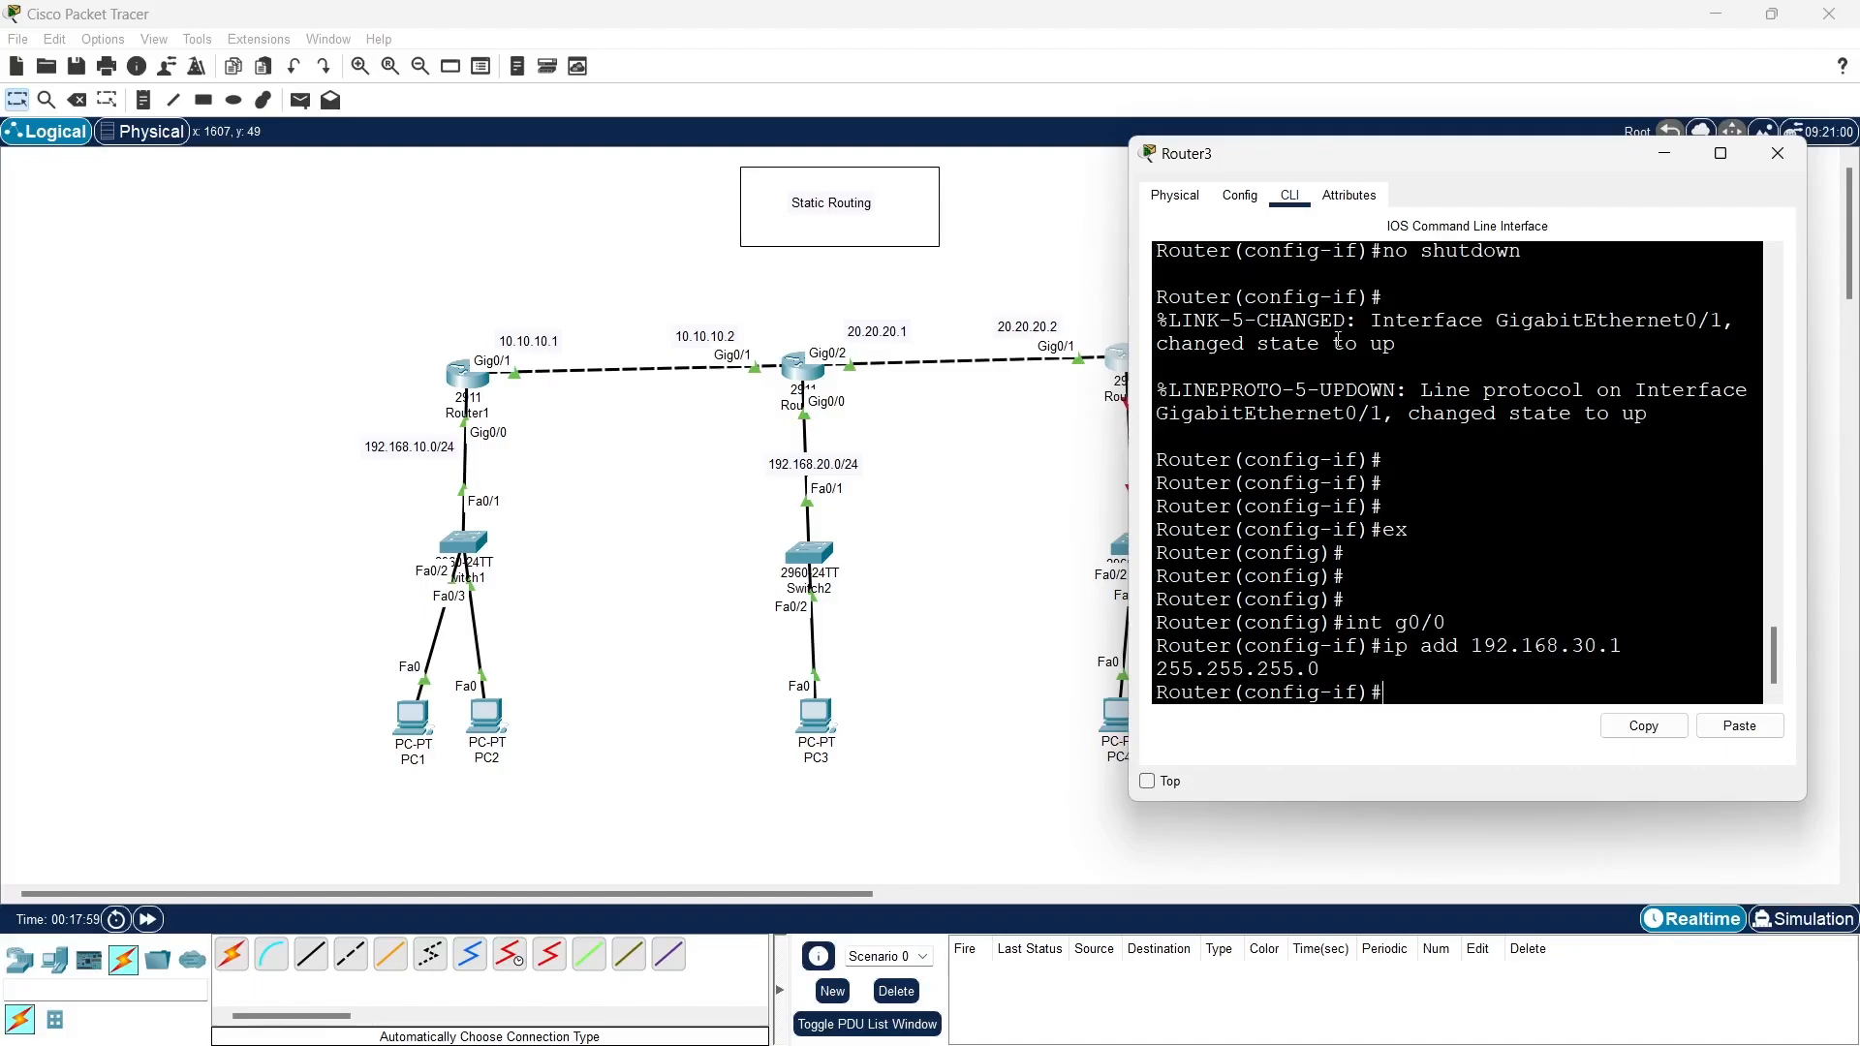
- Enable Router3's g0/0 interface with no shutdown and minimize the router's window
text(no sh)
key(Tab)
key(Return)
key(Return)
key(Return)
key(Return)
key(Return)
key(Return)
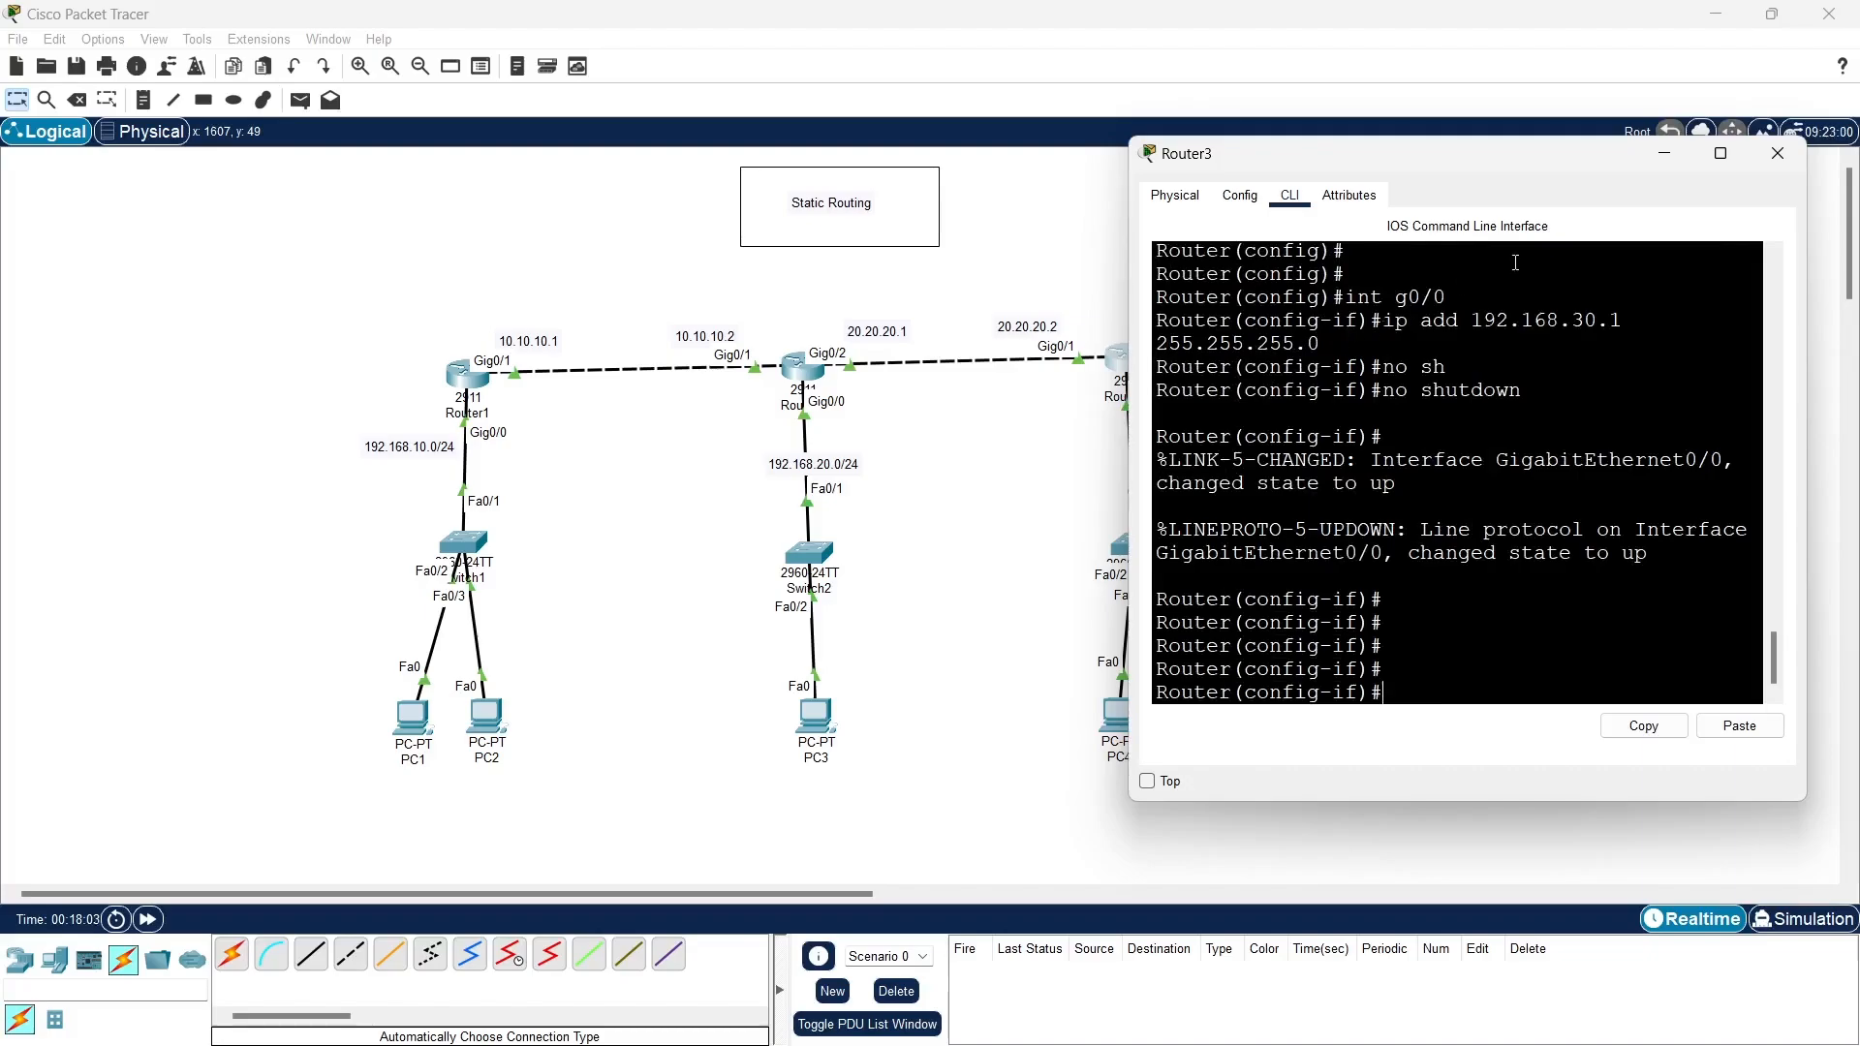
click(1656, 161)
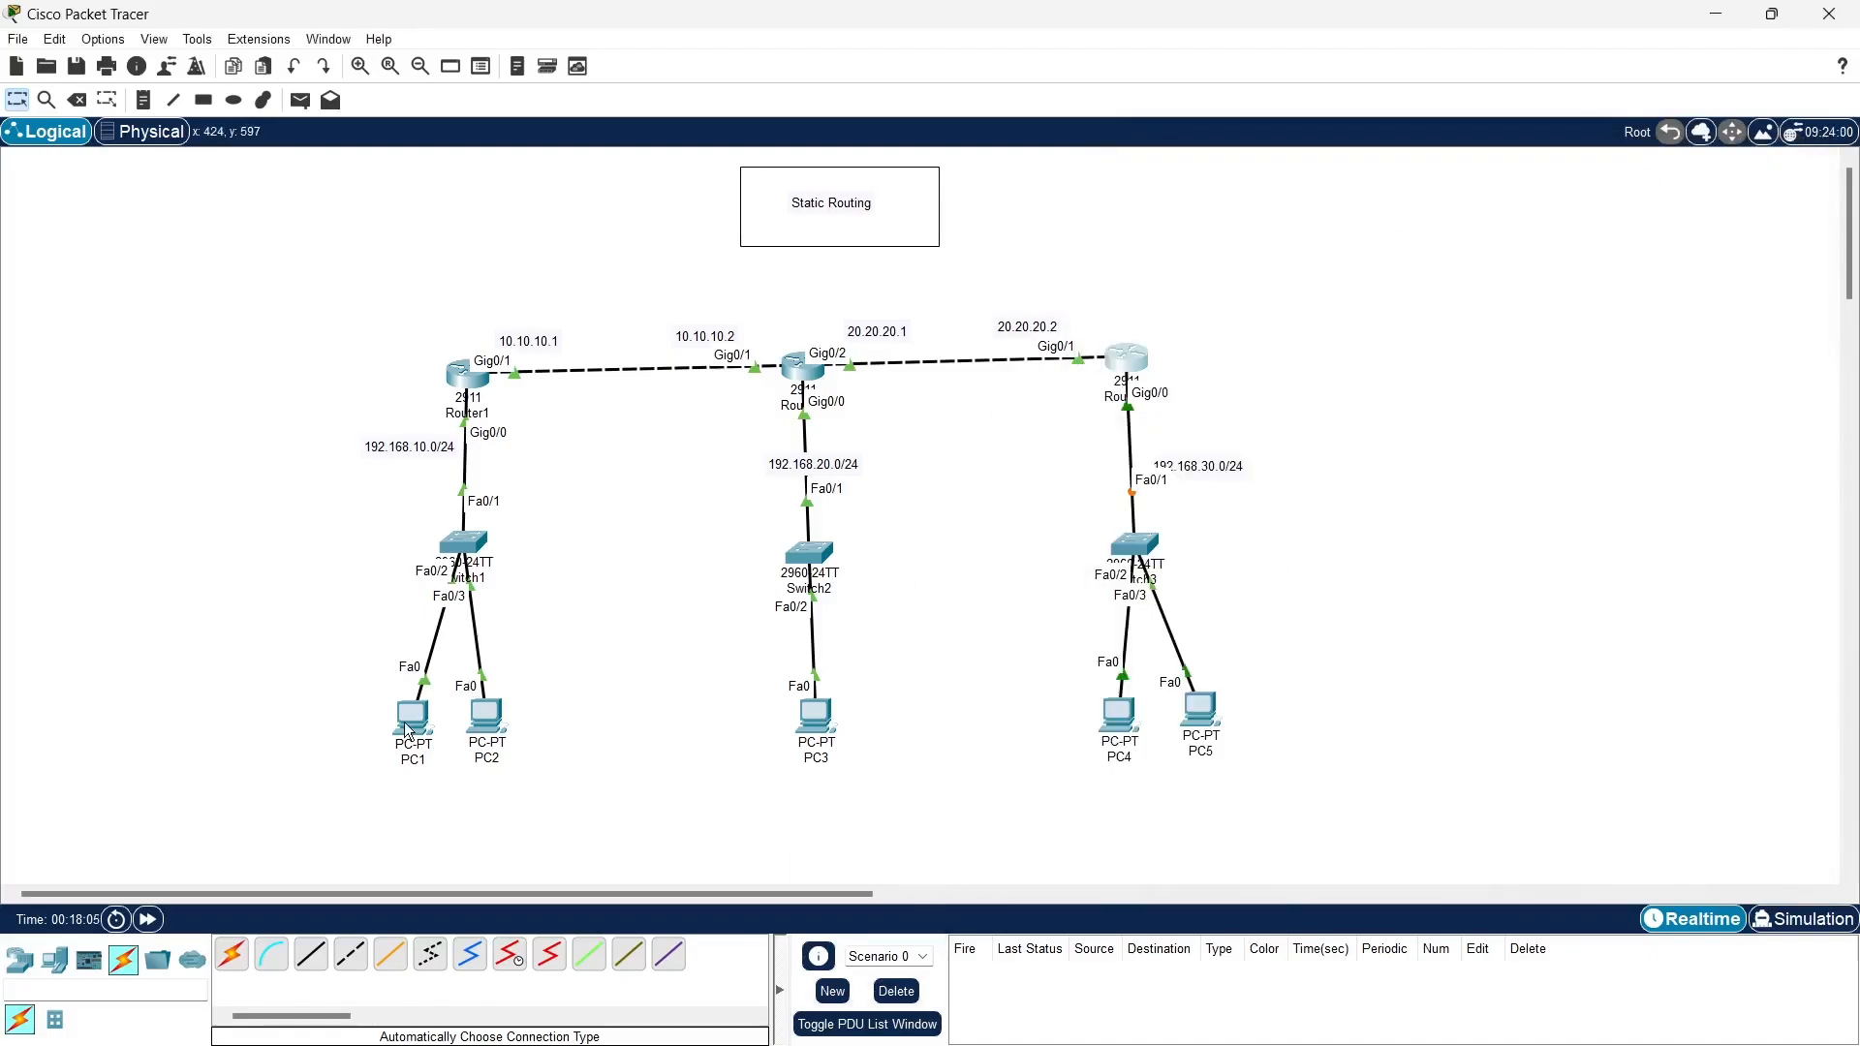
- Ping 192.168.10.20 from PC1's command prompt to test connectivity within its own network
click(410, 729)
drag(1009, 202, 1500, 187)
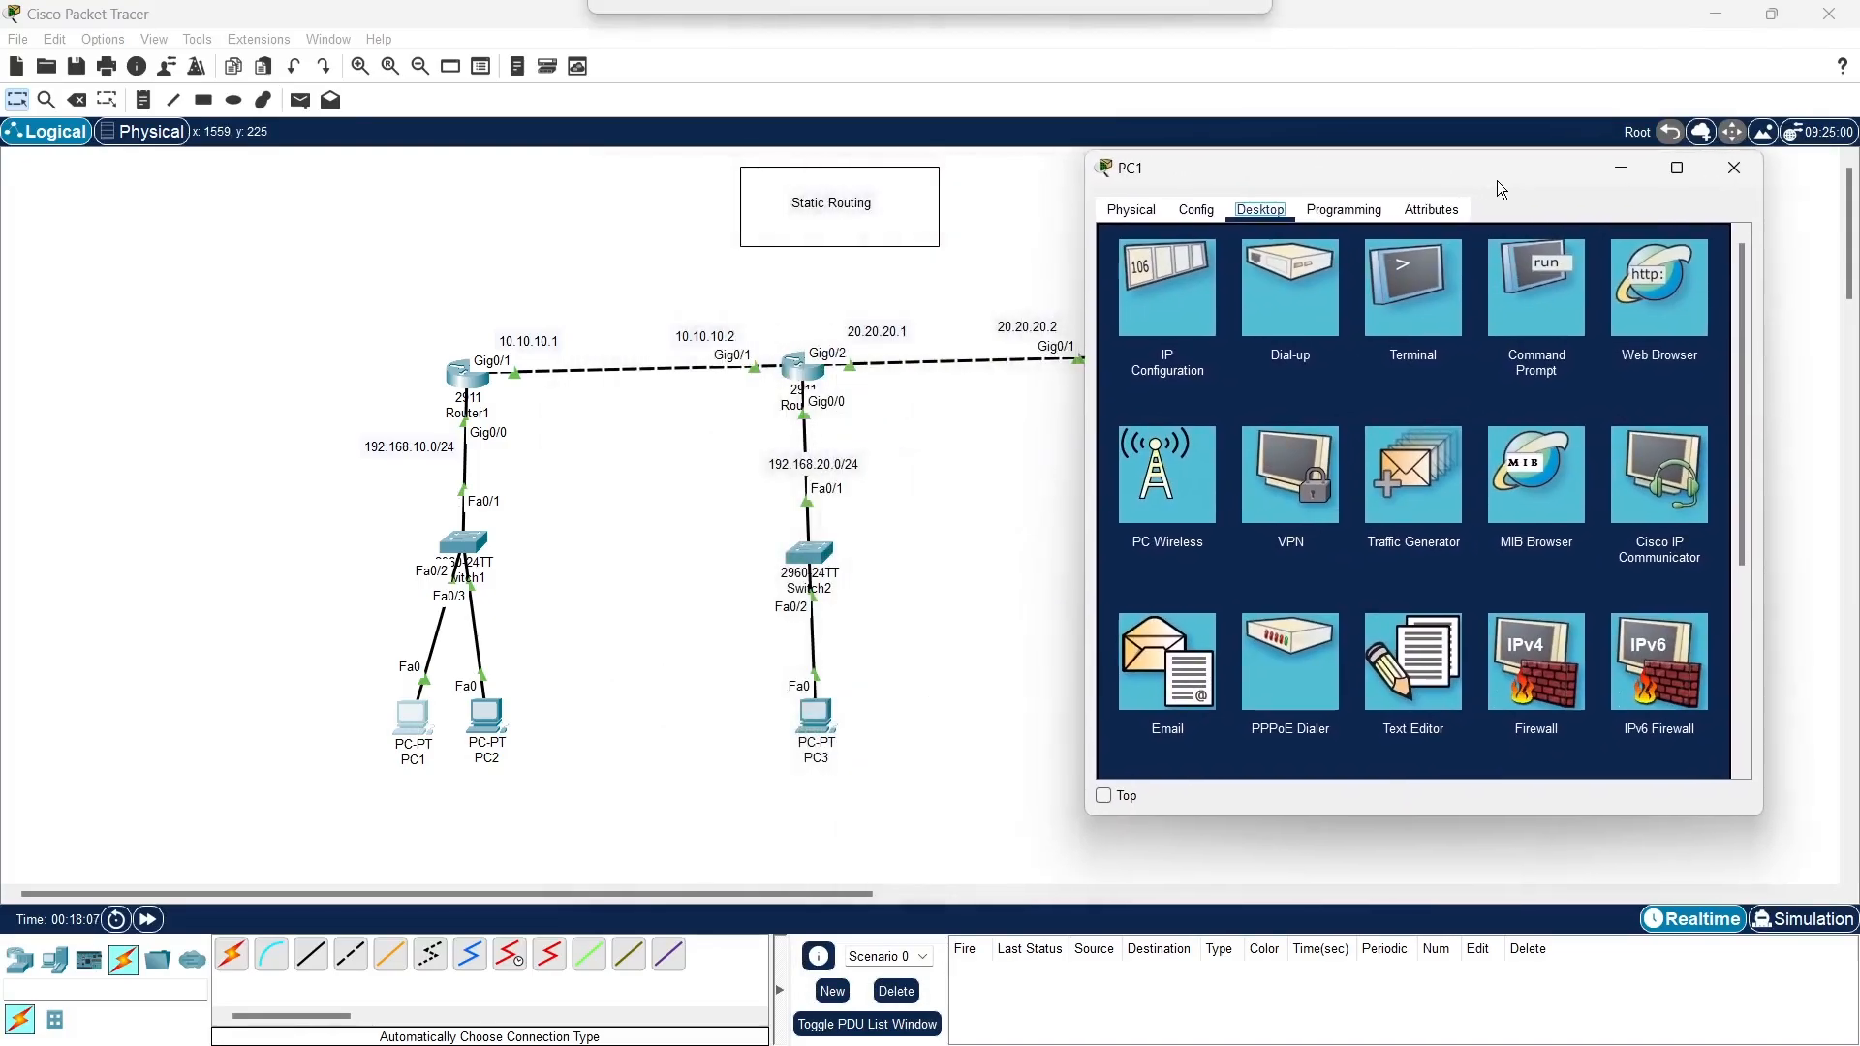
click(1515, 304)
text(p)
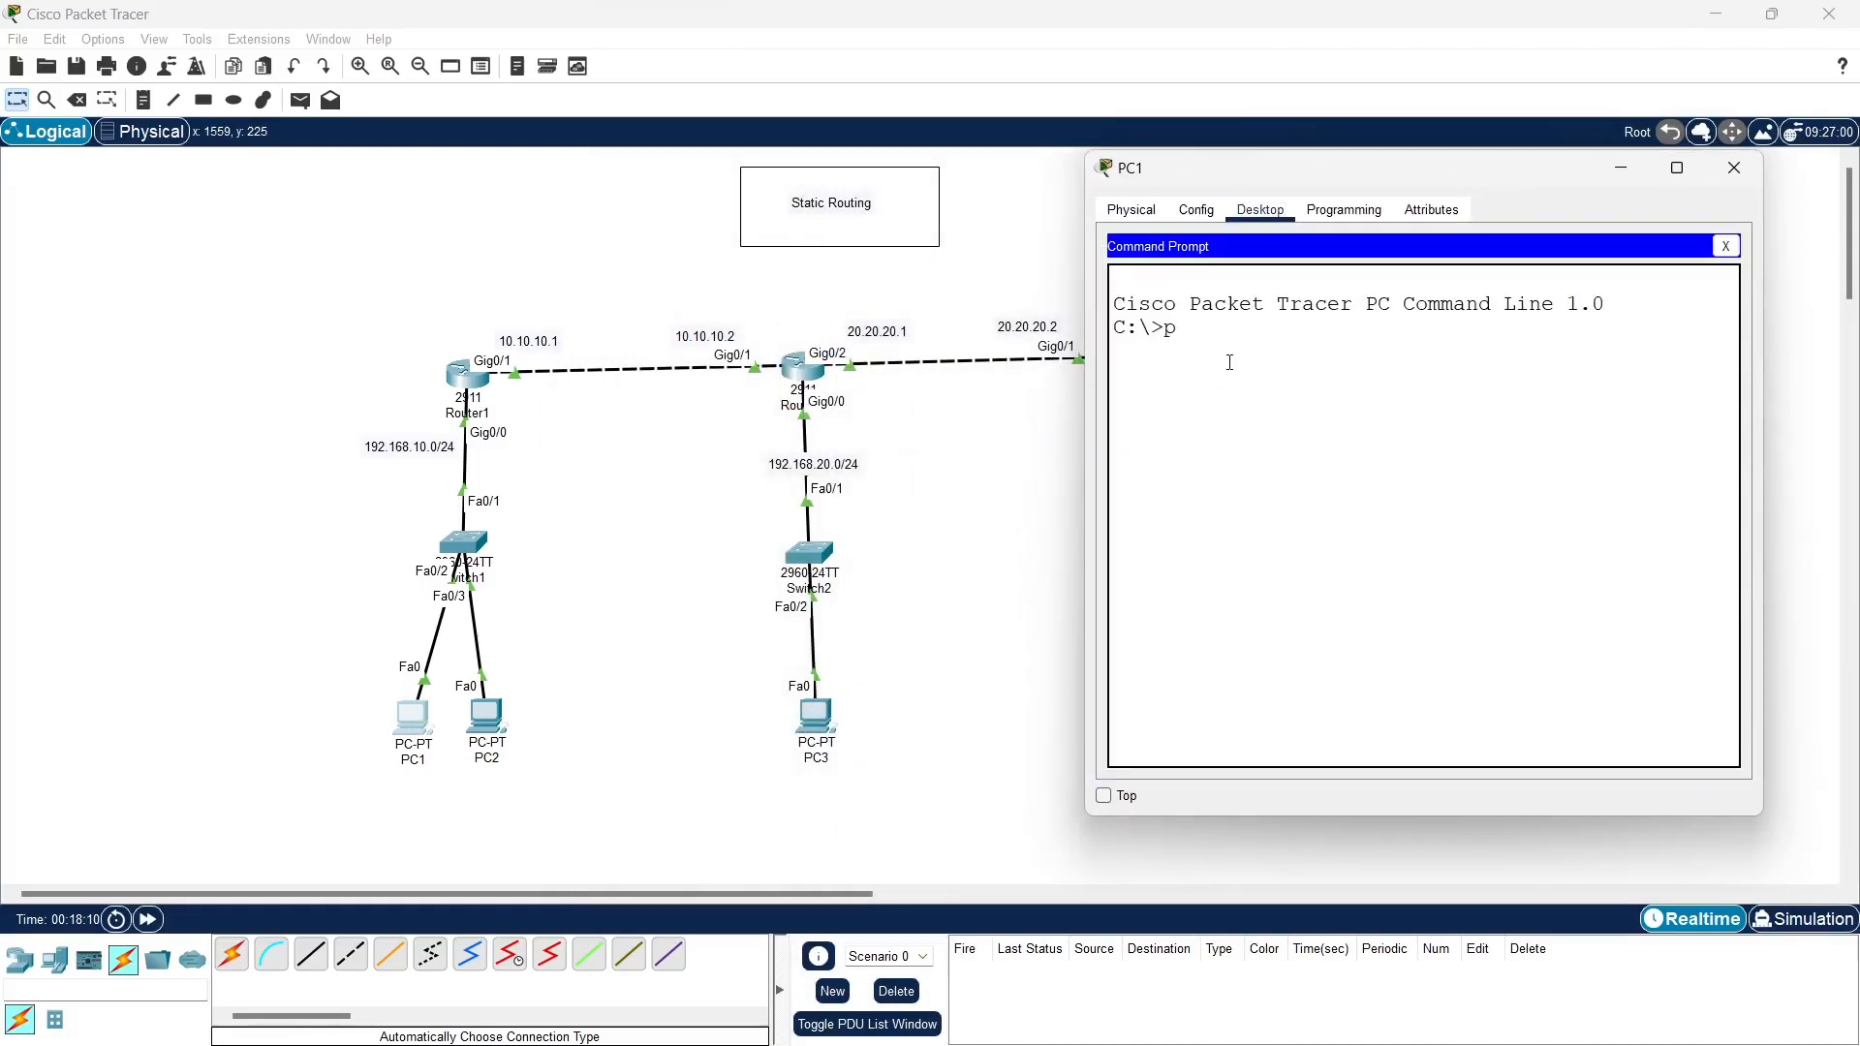
text(ing 192.168.10.20)
key(Return)
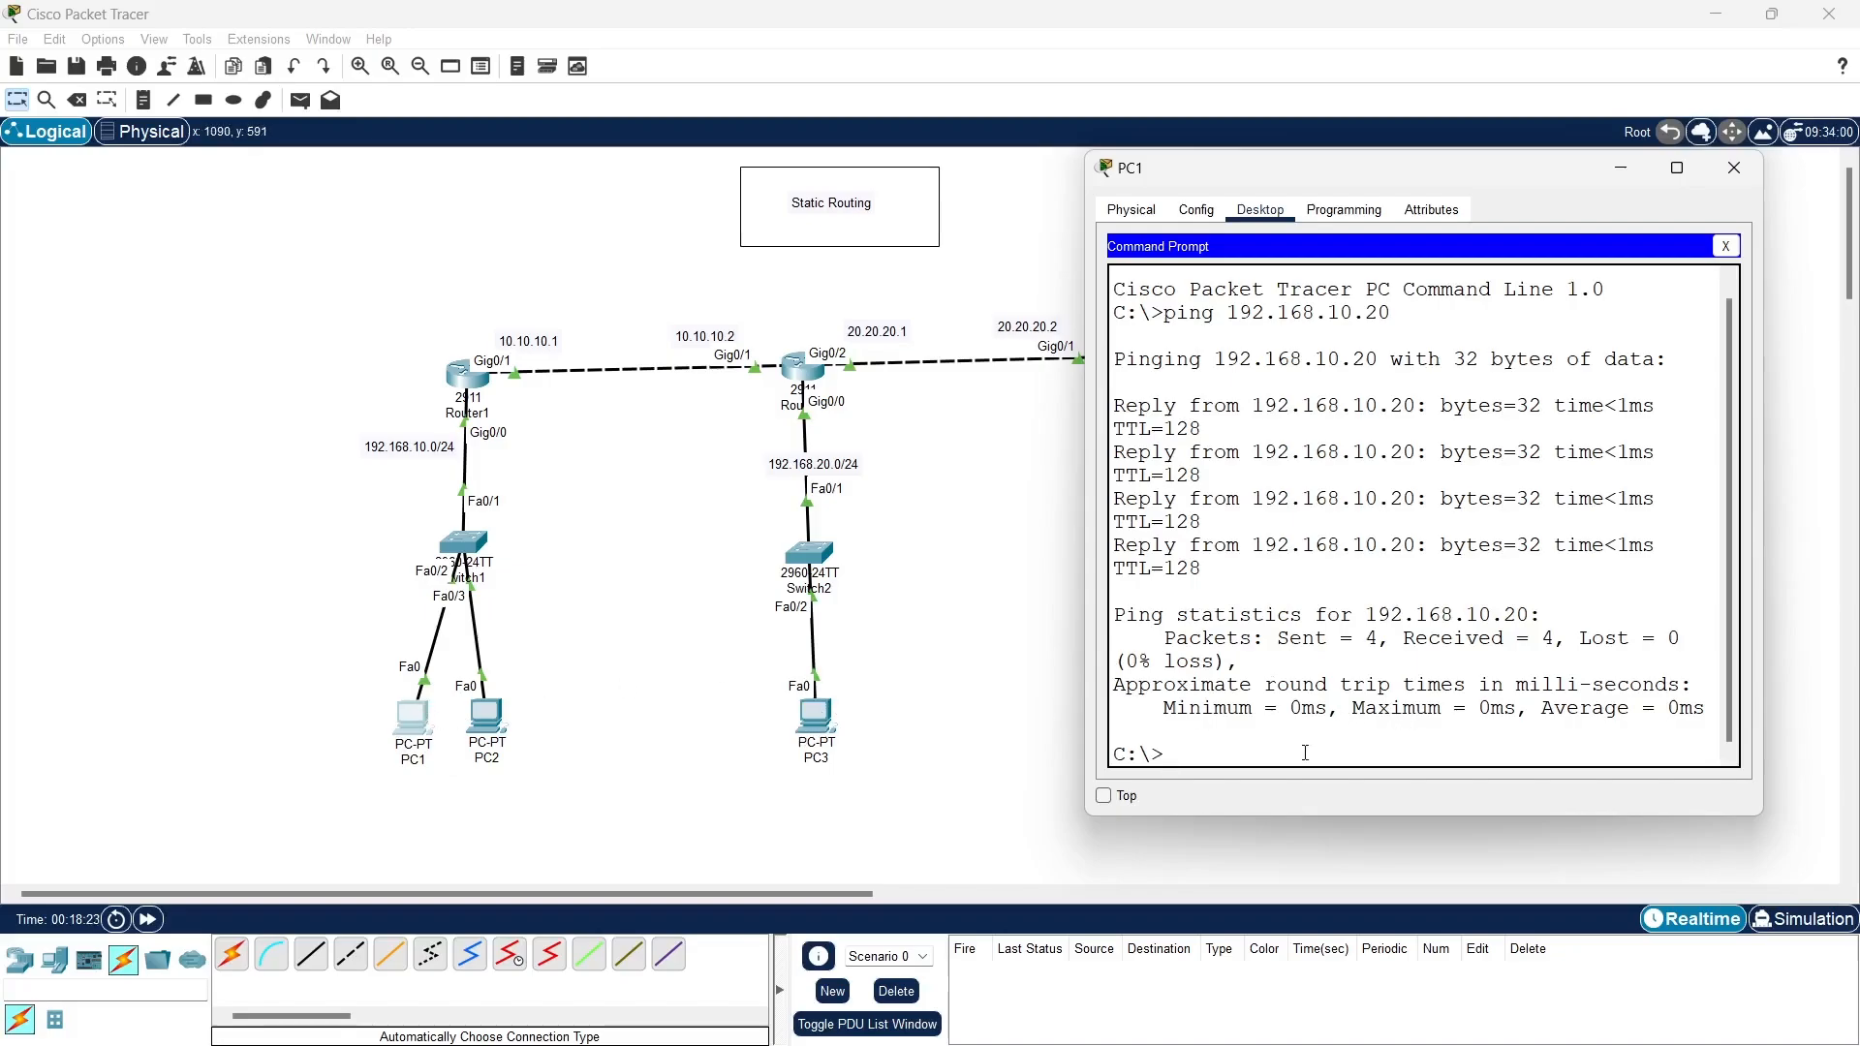
- Ping 192.168.20.10 from PC1 to test connectivity to the second network, and close PC1's window
text(ping 192.168.20.10)
key(Return)
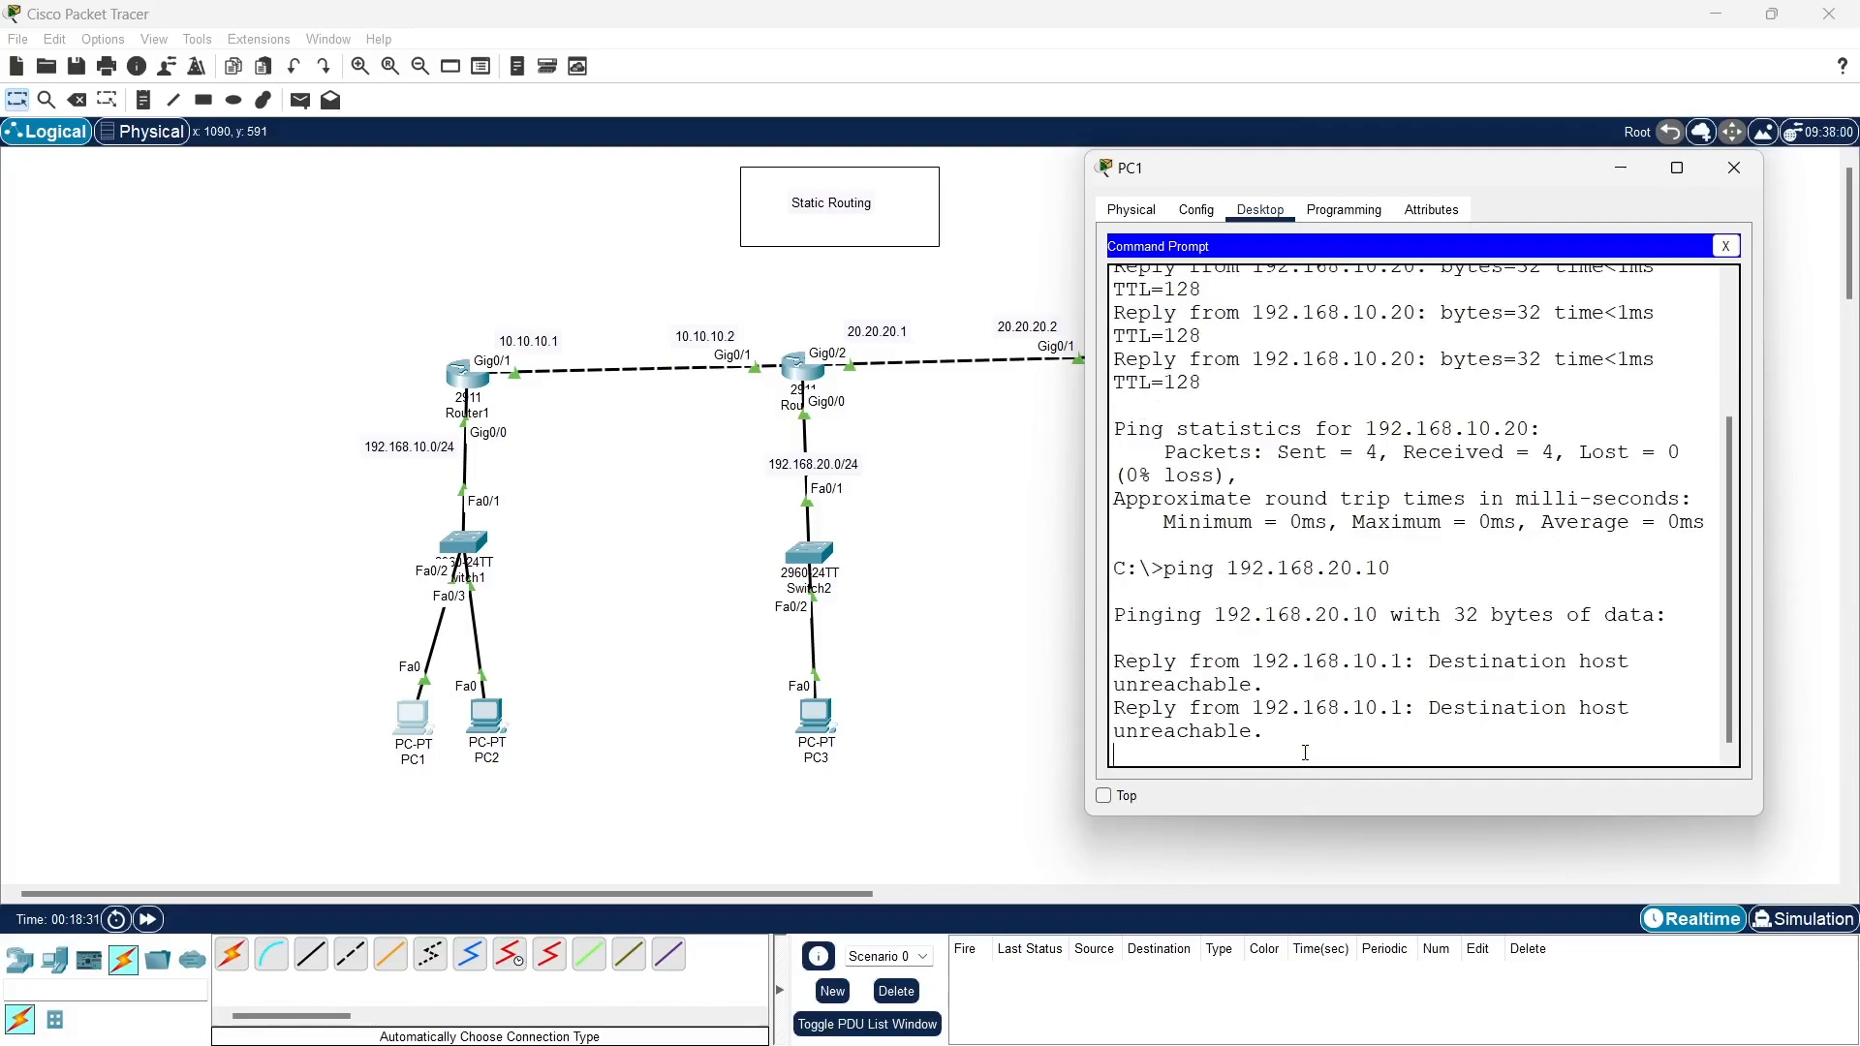
click(1731, 247)
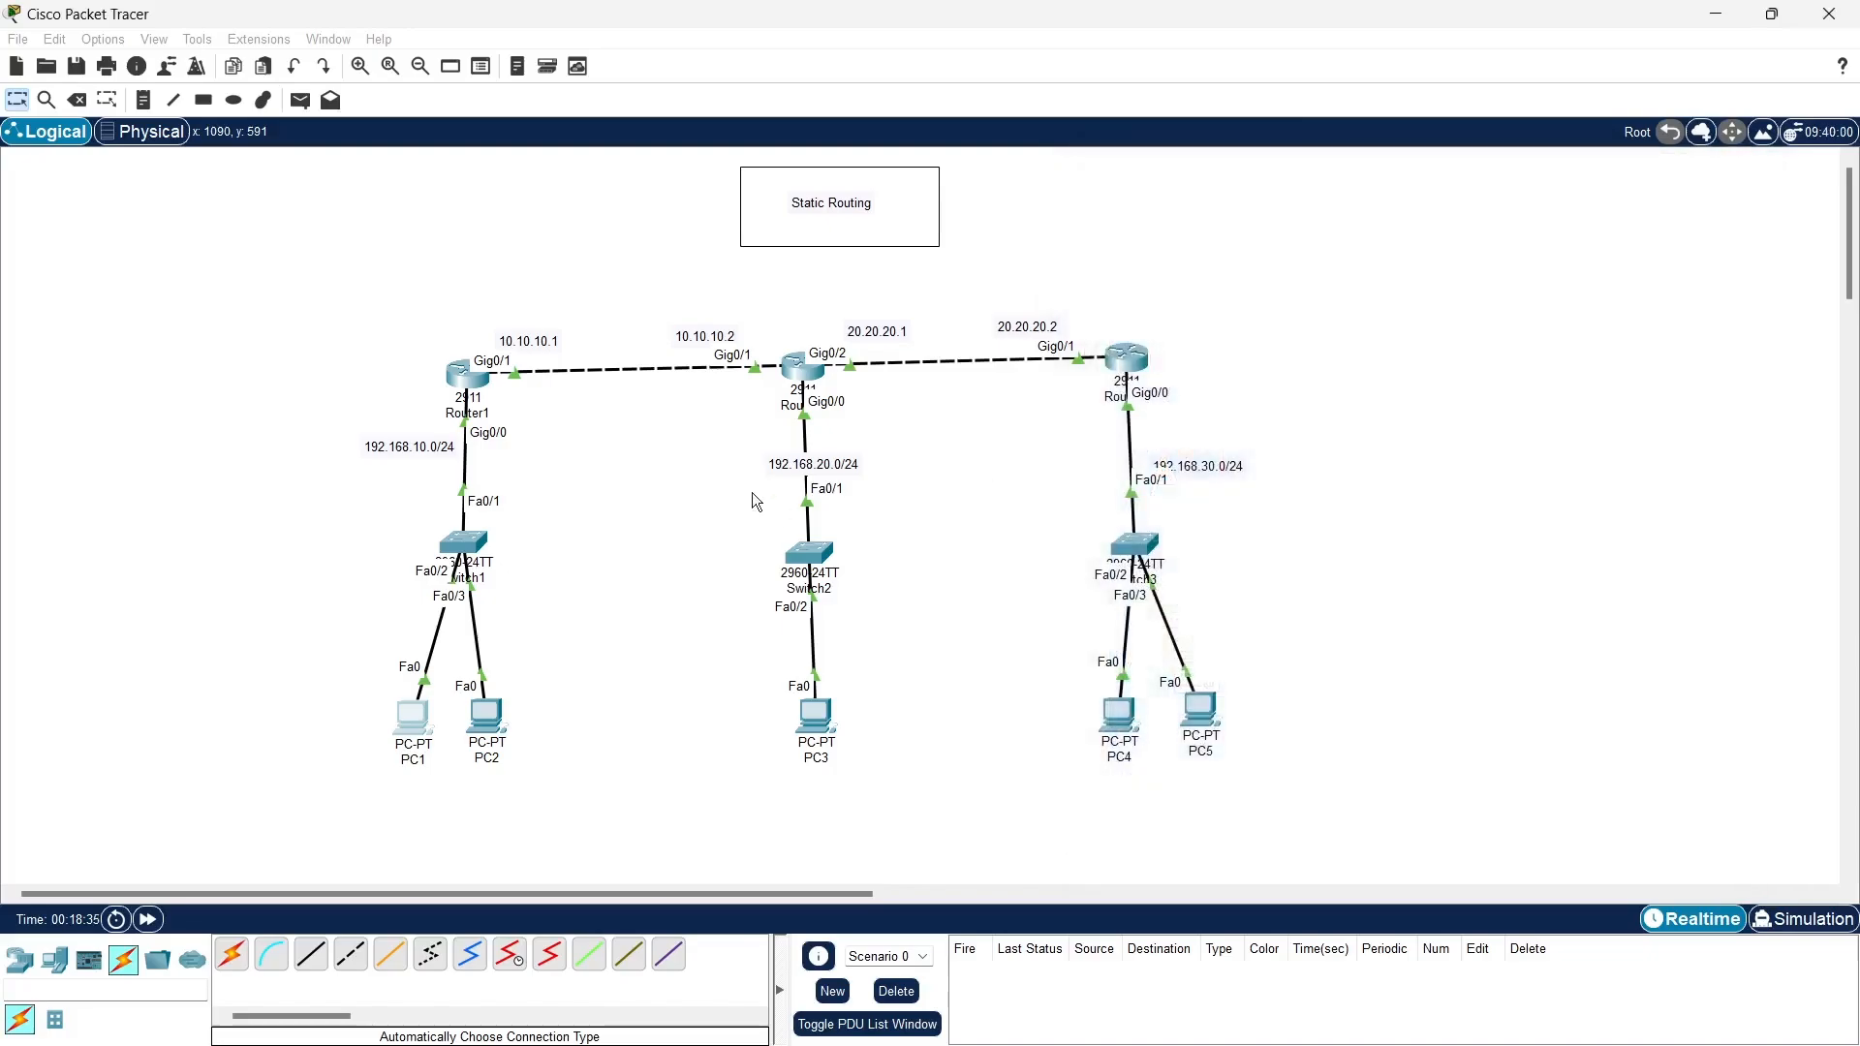
click(1736, 169)
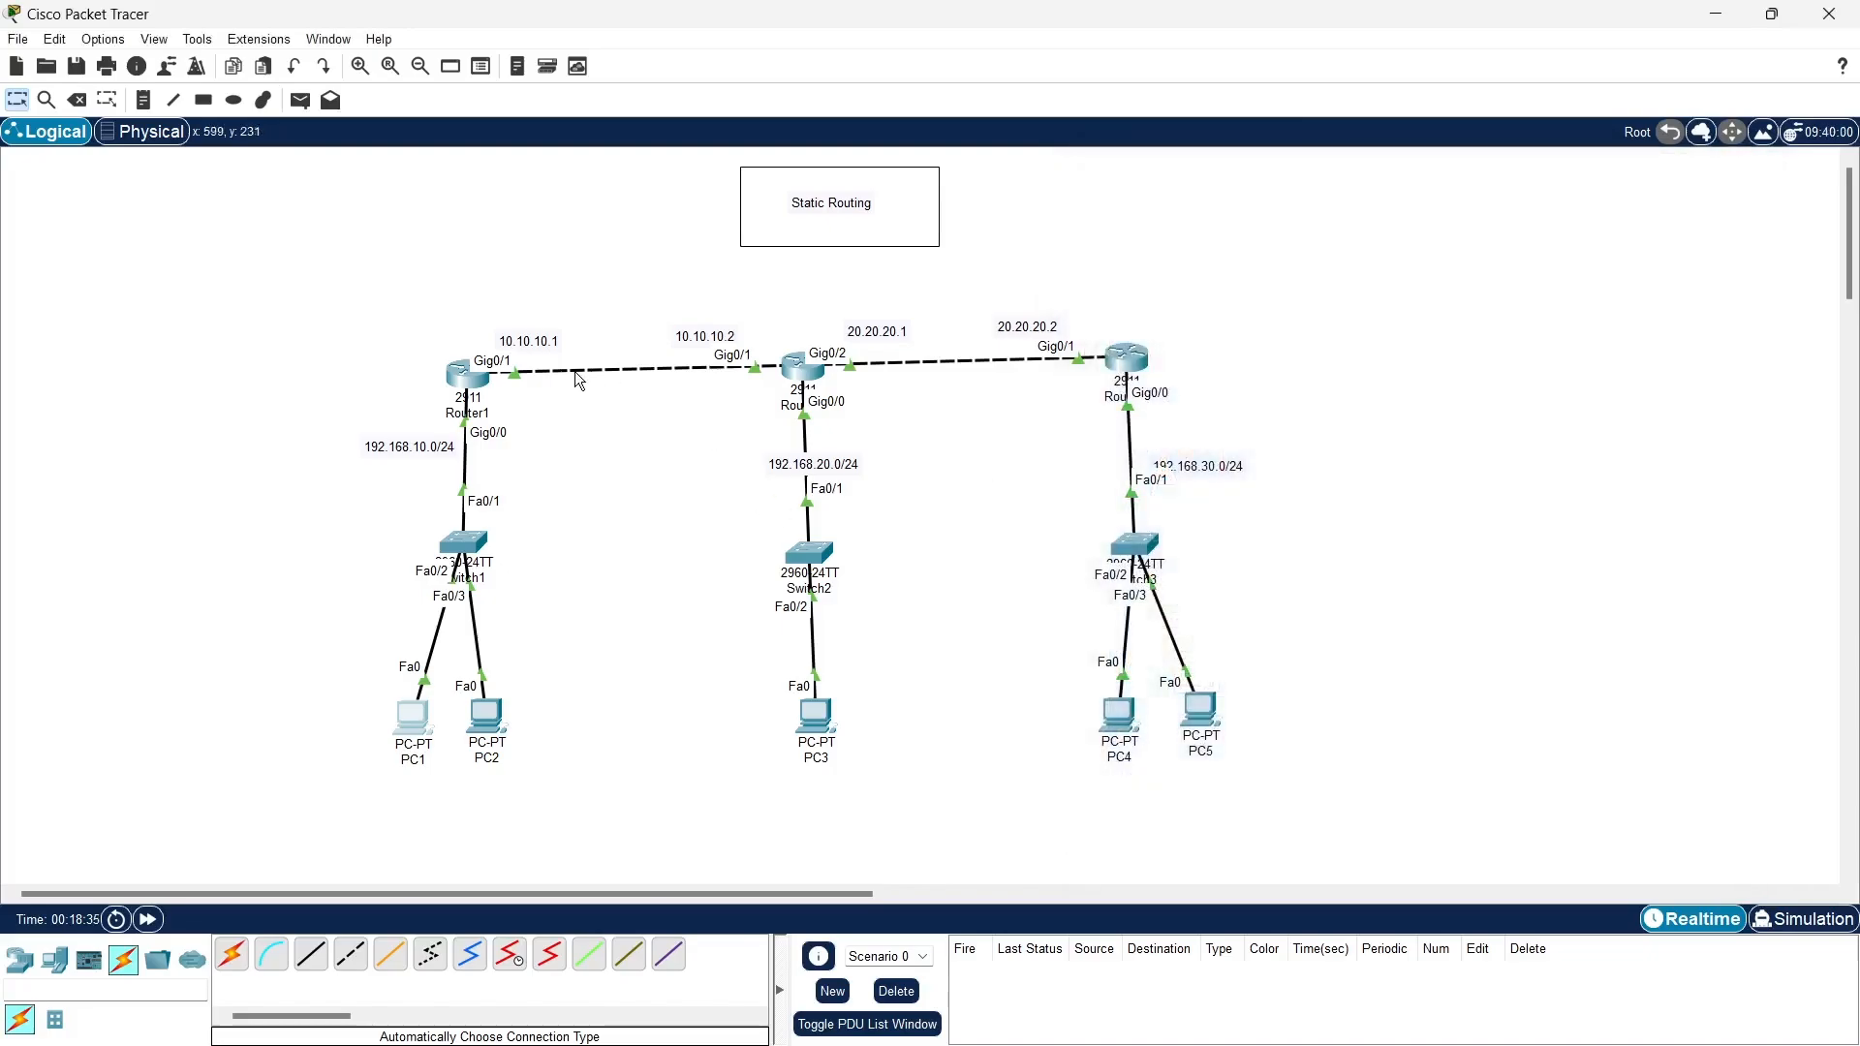
- Open Router1's command line and exit interface configuration to global configuration mode
click(469, 380)
key(Return)
key(Return)
key(Return)
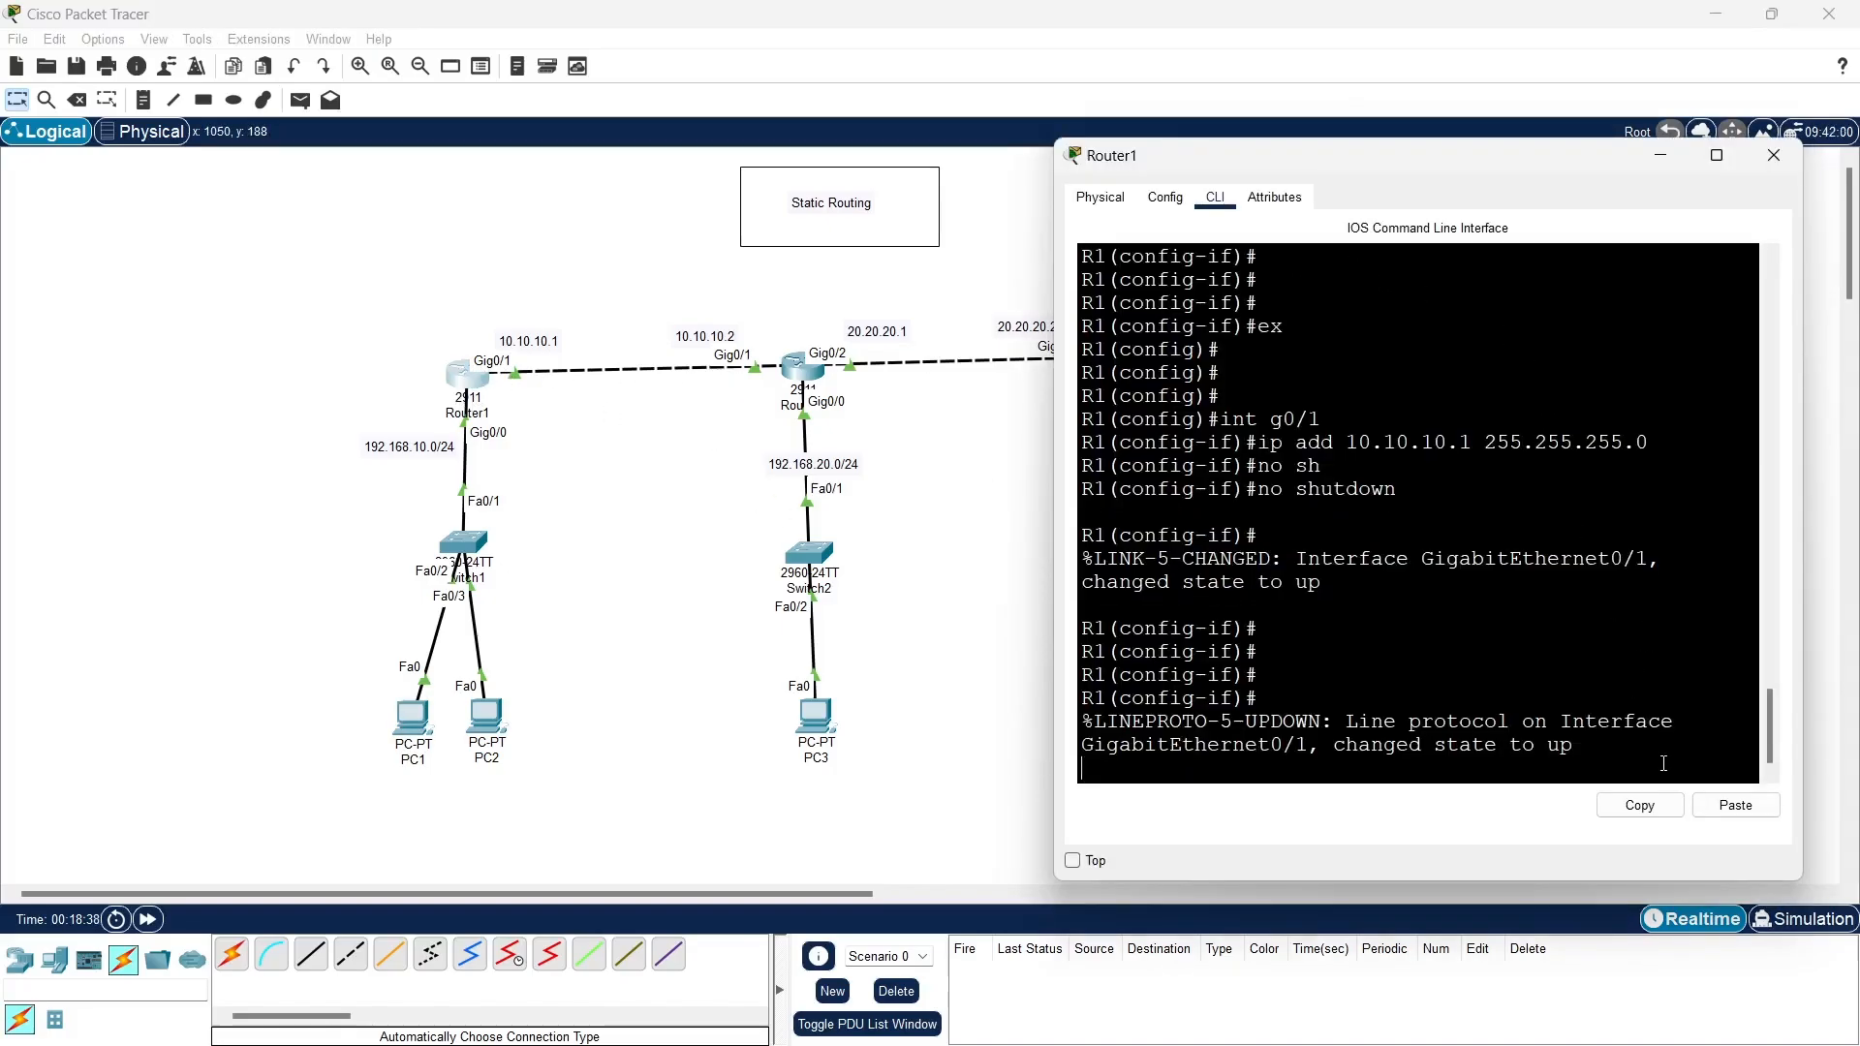
key(Return)
key(Return)
key(Return)
key(Return)
text(ex)
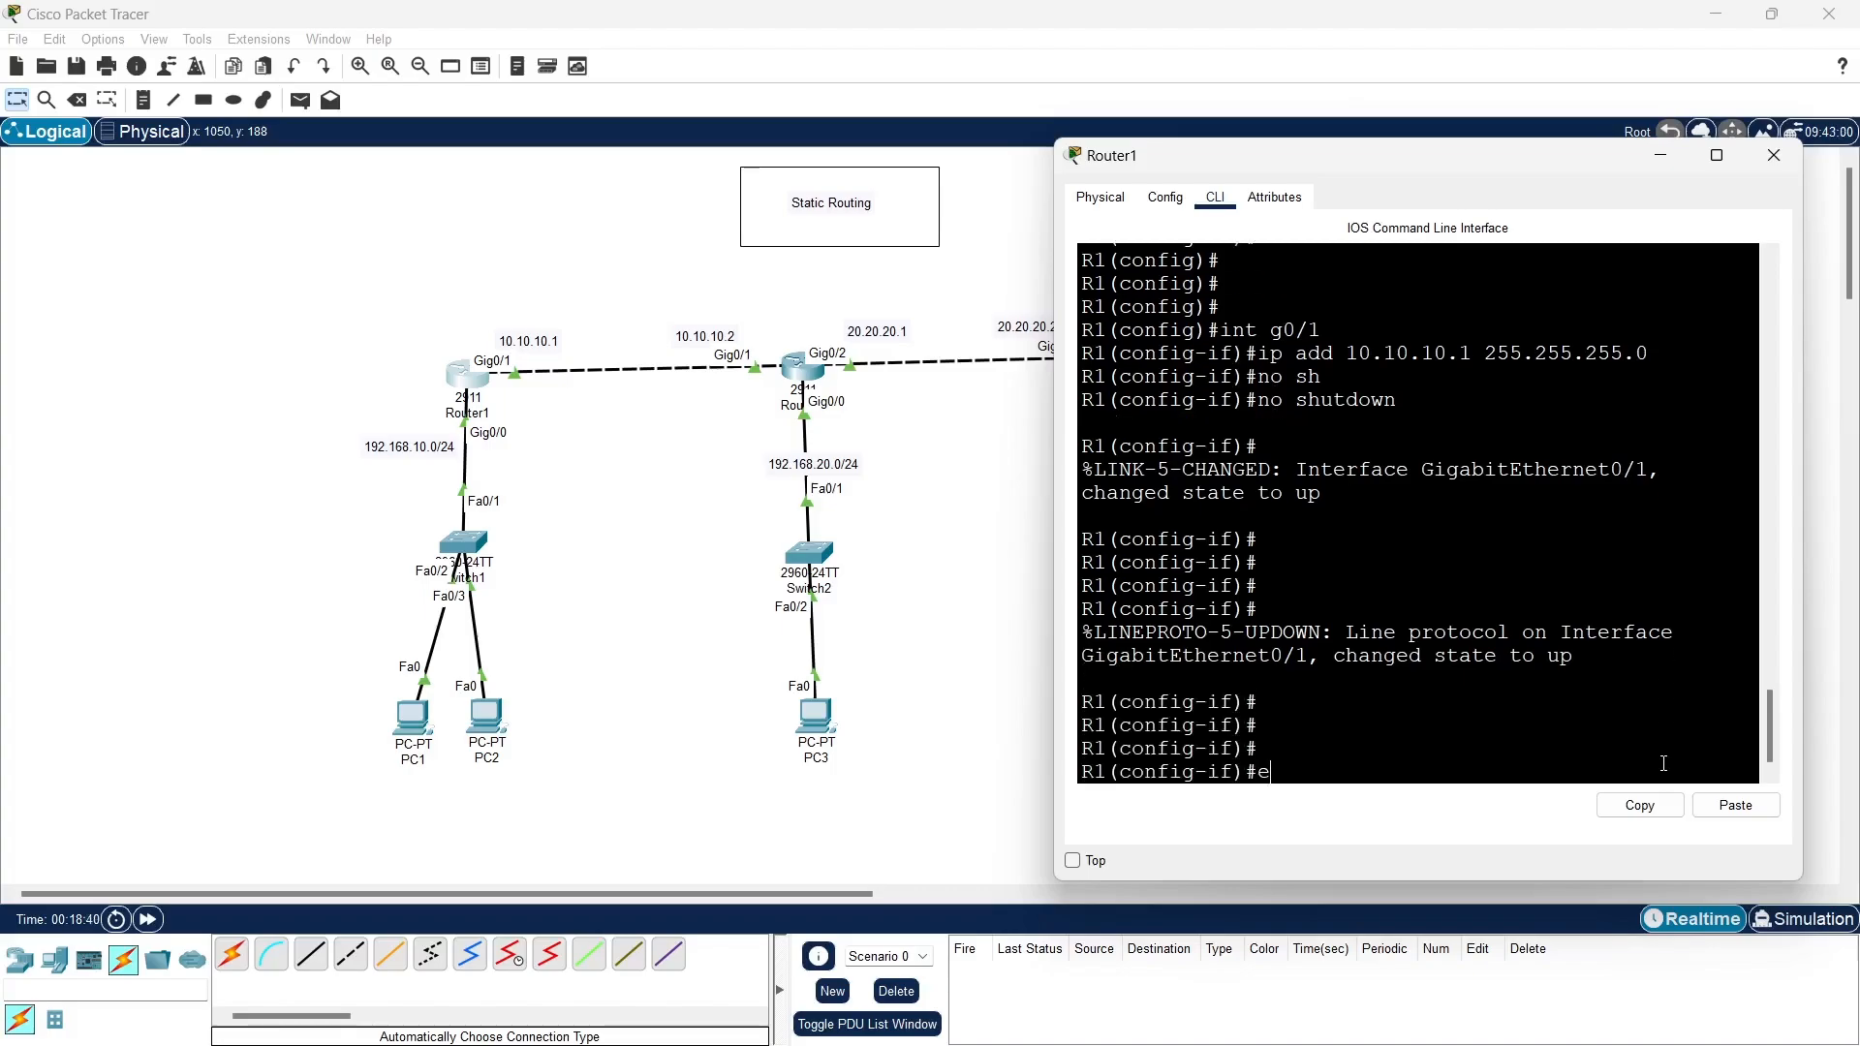
key(Return)
key(Return)
key(Return)
- Begin a static route command on Router1 with ip route and the destination prefix 192.168
text(ip)
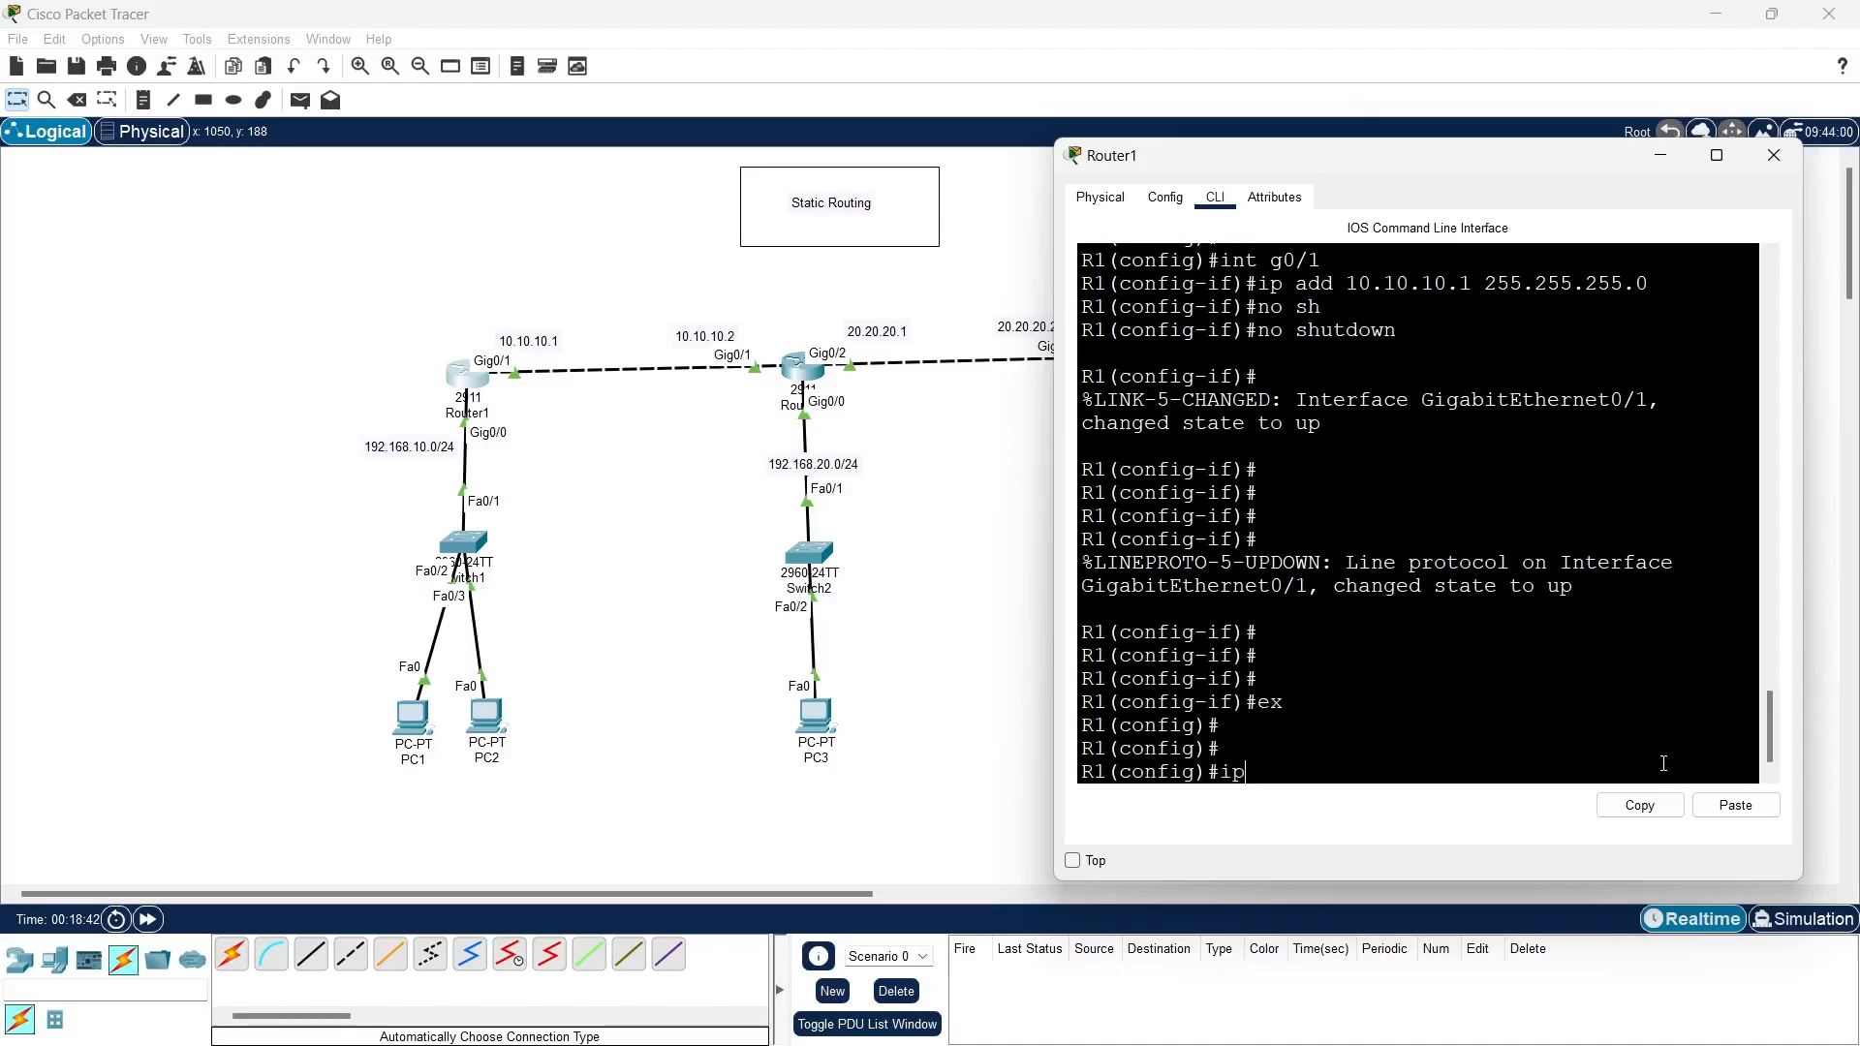
text( route)
text(192.168.10.0 255.255.)
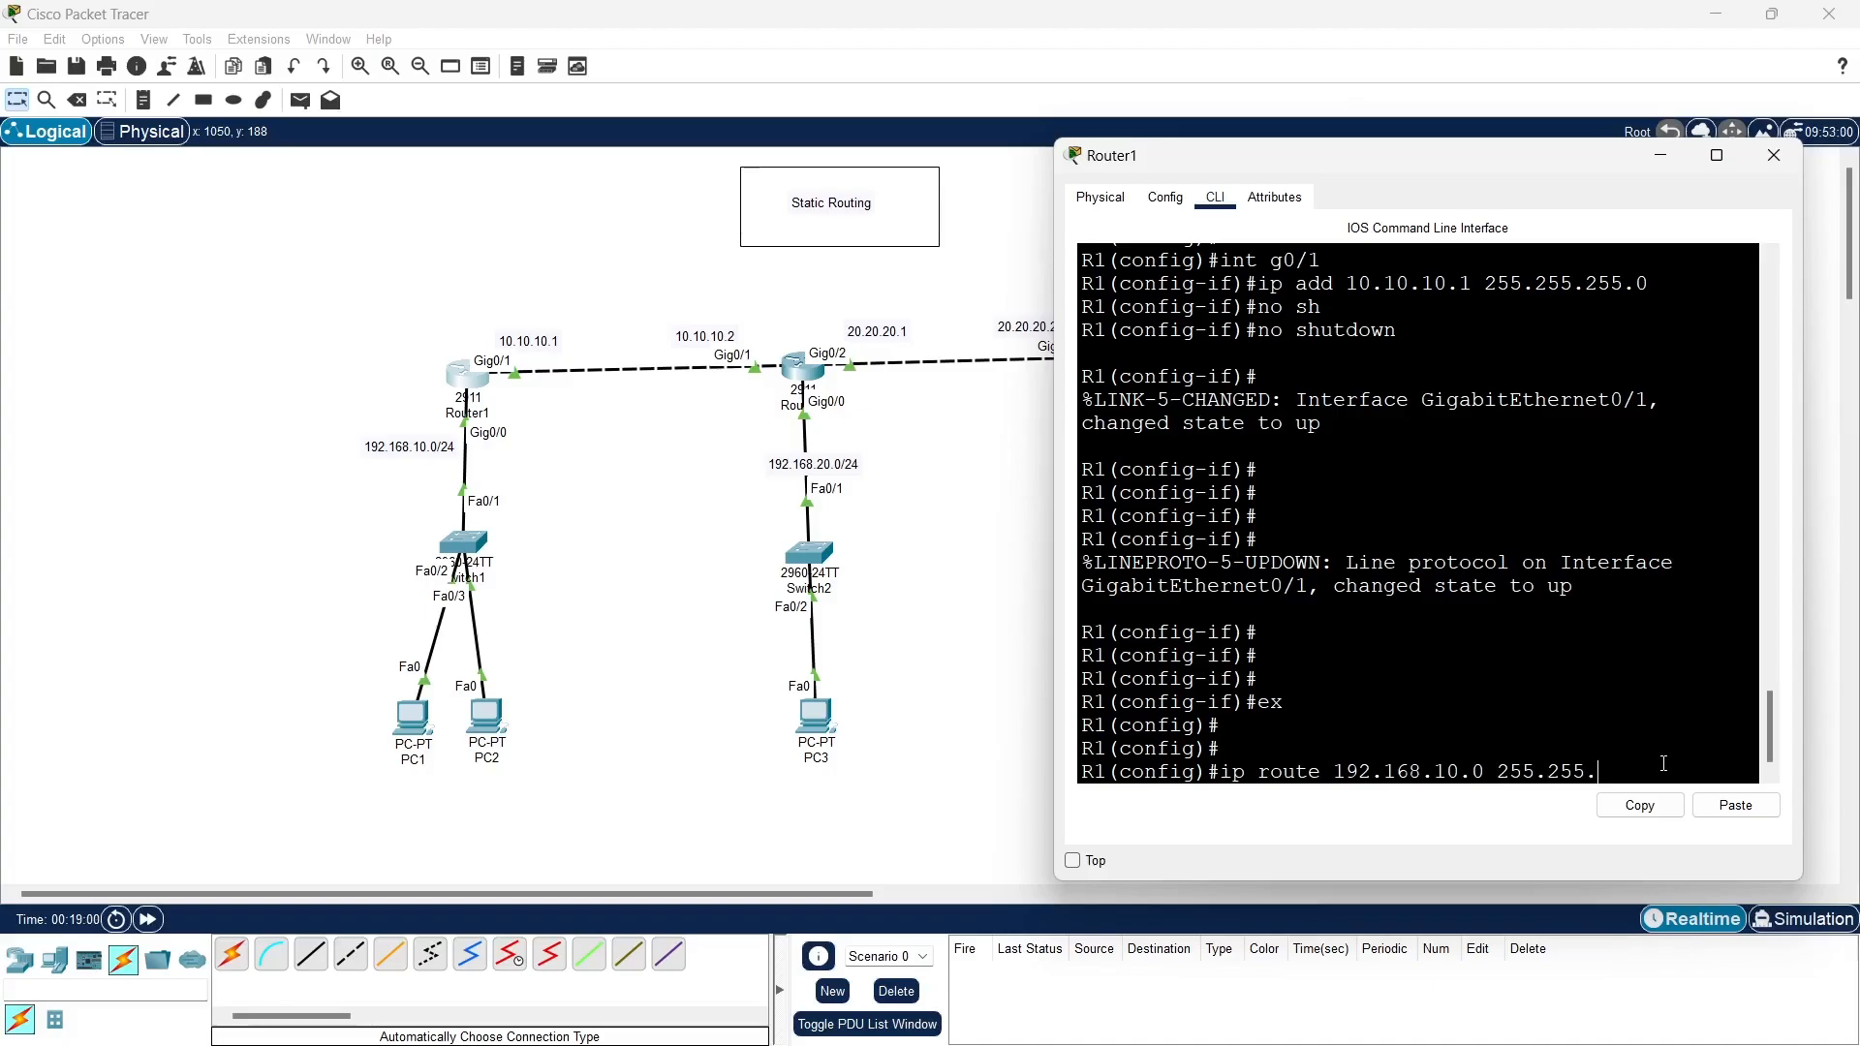
text(255.0)
text(10.10.1)
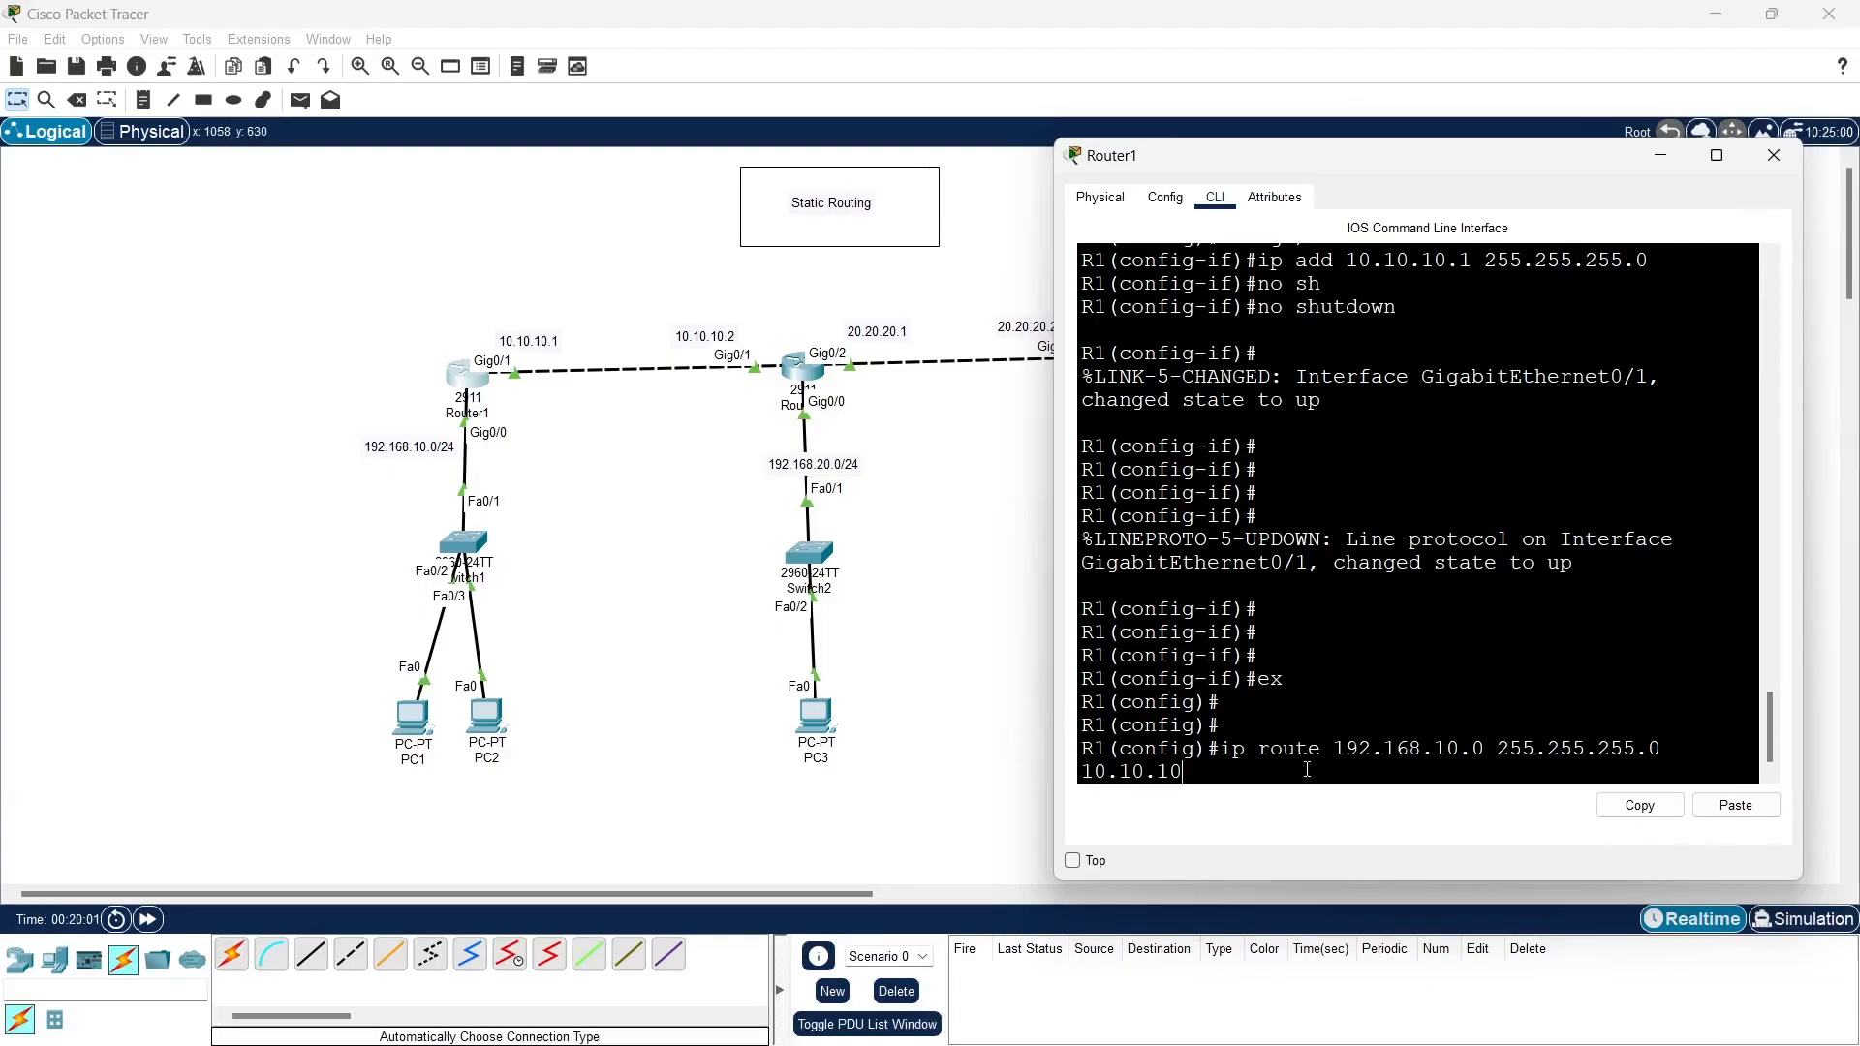
key(BackSpace)
key(BackSpace)
key(BackSpace)
key(BackSpace)
key(BackSpace)
key(BackSpace)
key(BackSpace)
key(BackSpace)
key(BackSpace)
key(BackSpace)
key(BackSpace)
key(BackSpace)
key(BackSpace)
key(BackSpace)
key(BackSpace)
key(BackSpace)
key(BackSpace)
key(BackSpace)
key(BackSpace)
key(BackSpace)
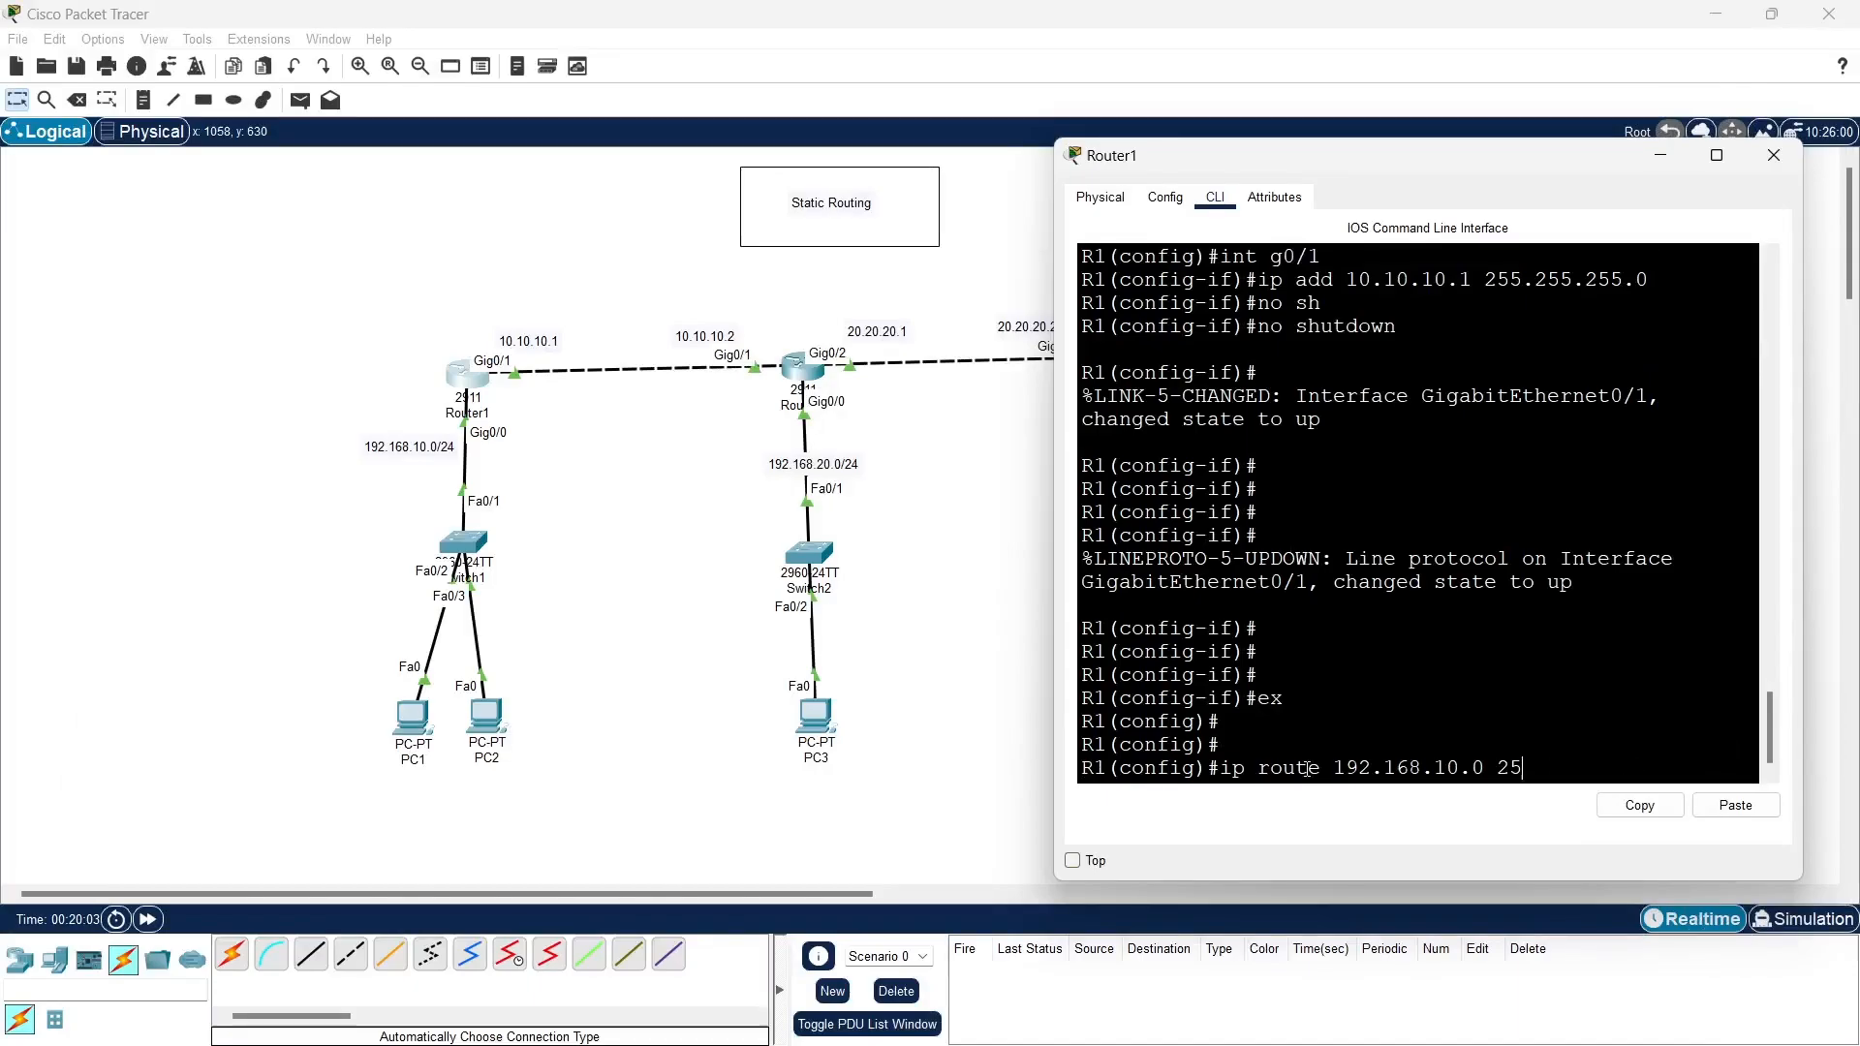
key(BackSpace)
key(BackSpace)
key(BackSpace)
key(BackSpace)
key(BackSpace)
key(BackSpace)
key(BackSpace)
- Complete Router1's static route to network 192.168.20.0 with mask 255.255.255.0 and next hop 10.10.10.2
text(20.0 255.255.)
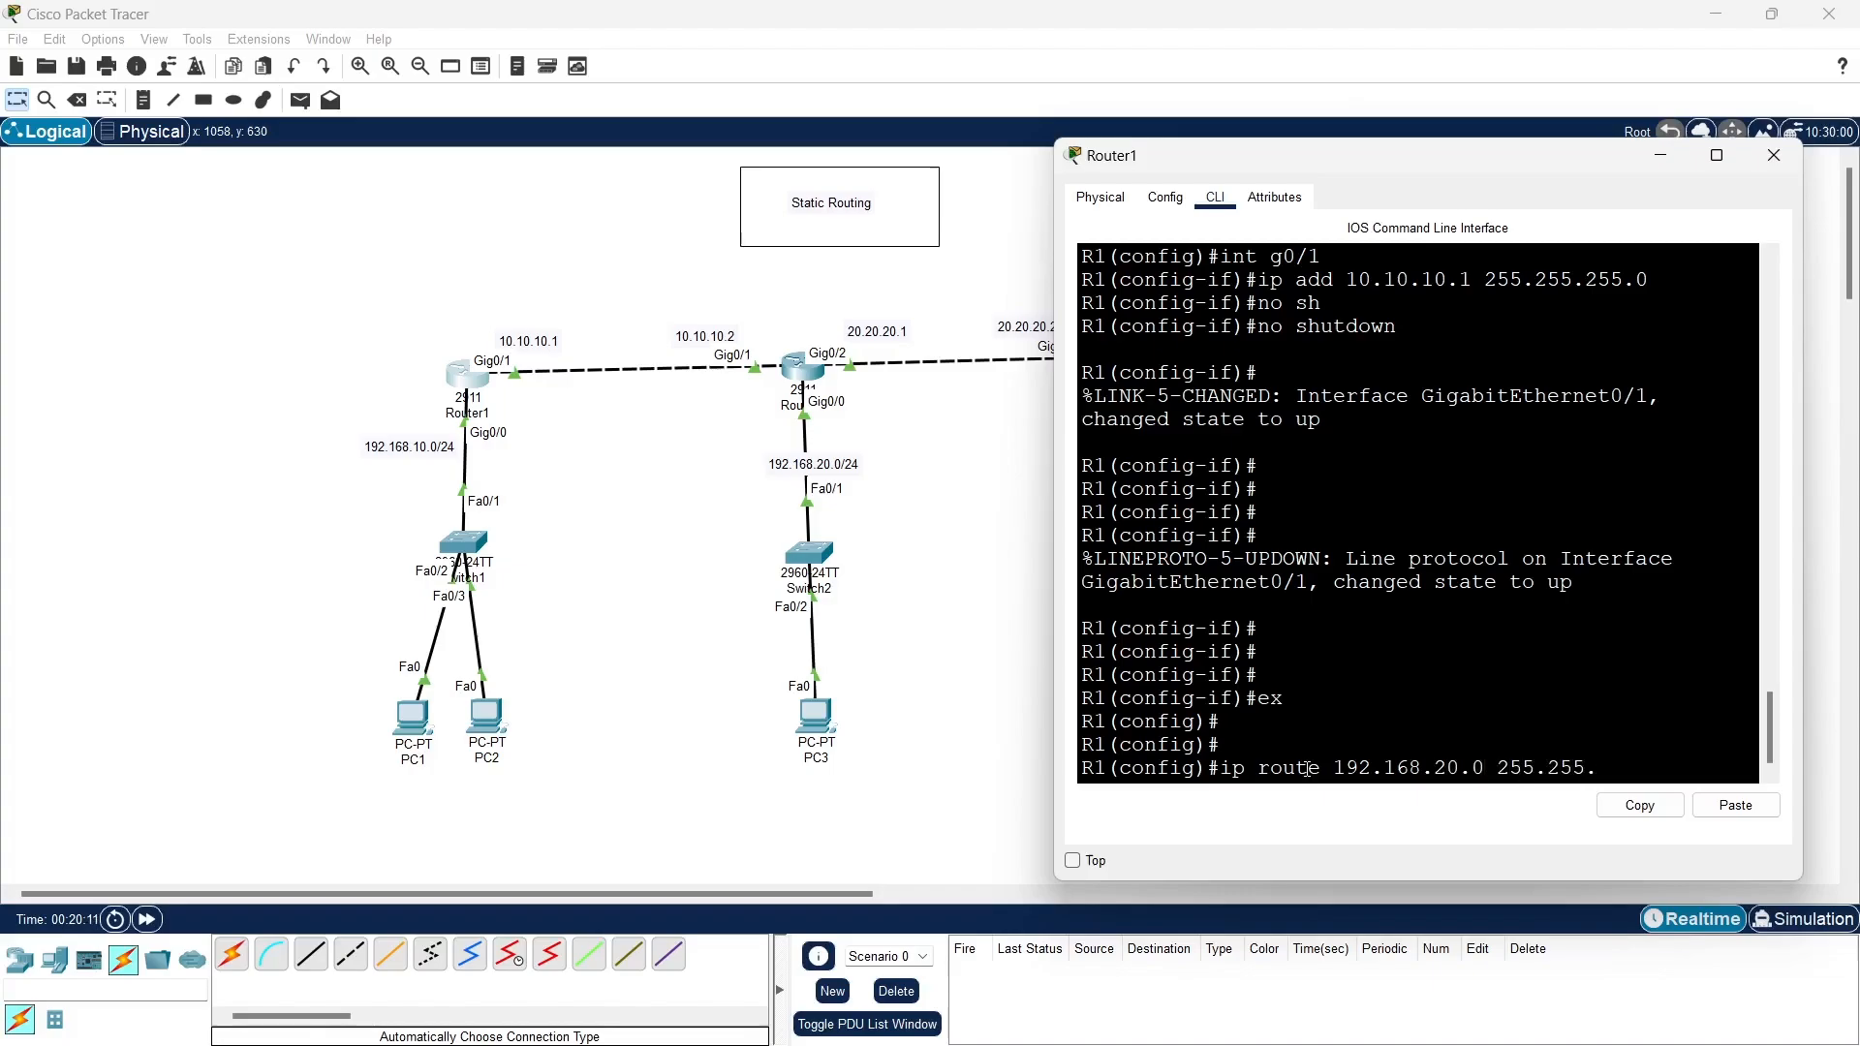
text(255.0 10.10)
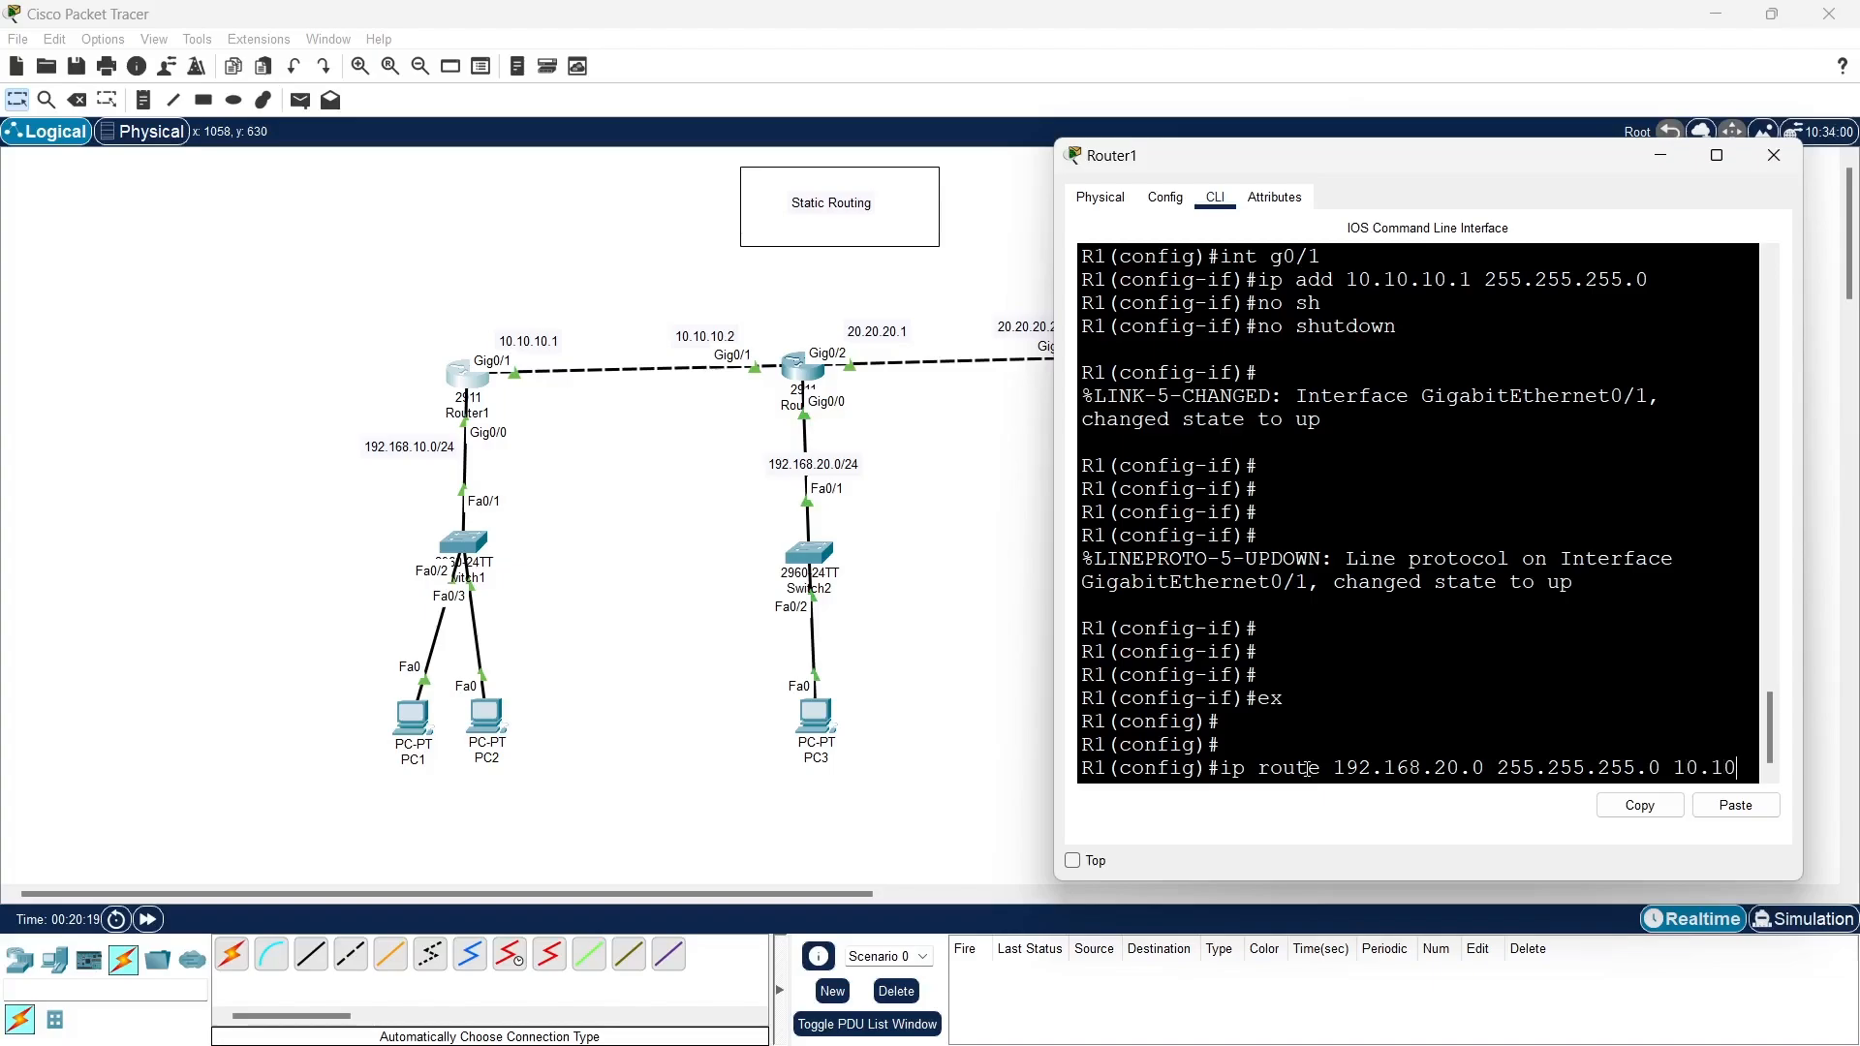
text(.10)
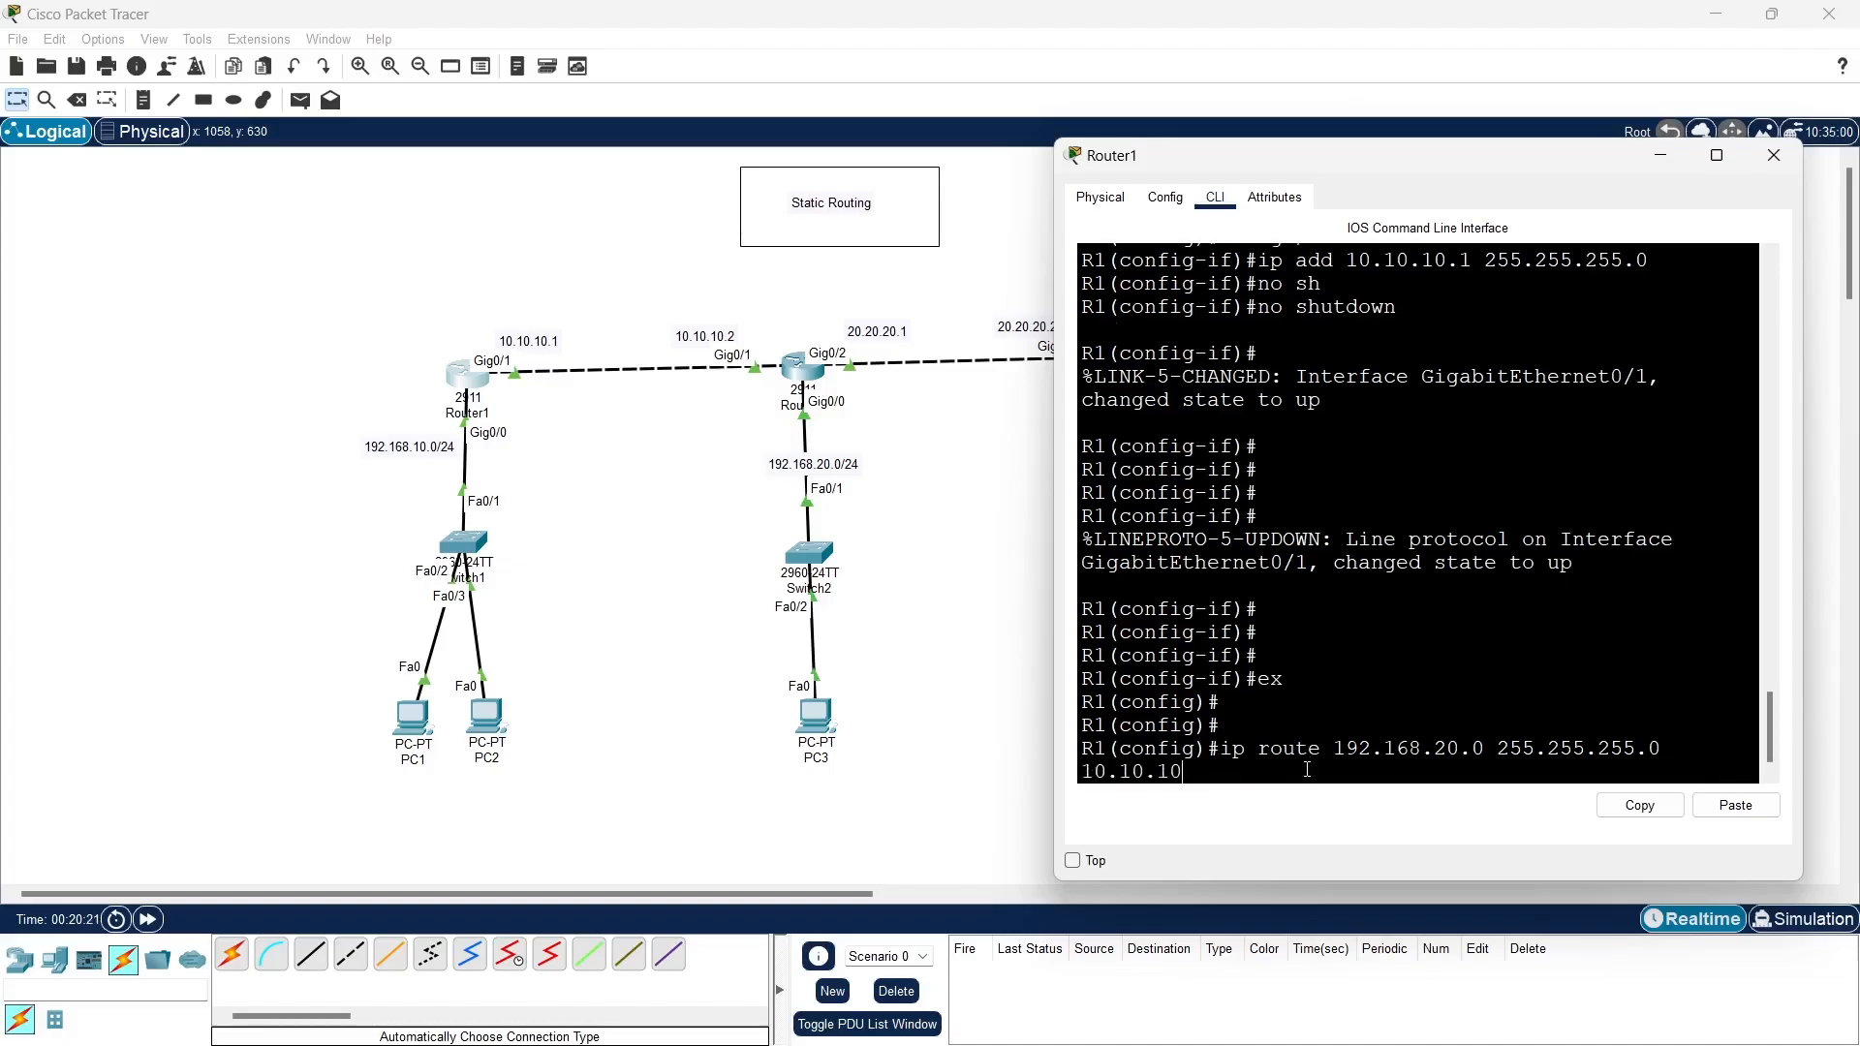
text(.2)
key(Return)
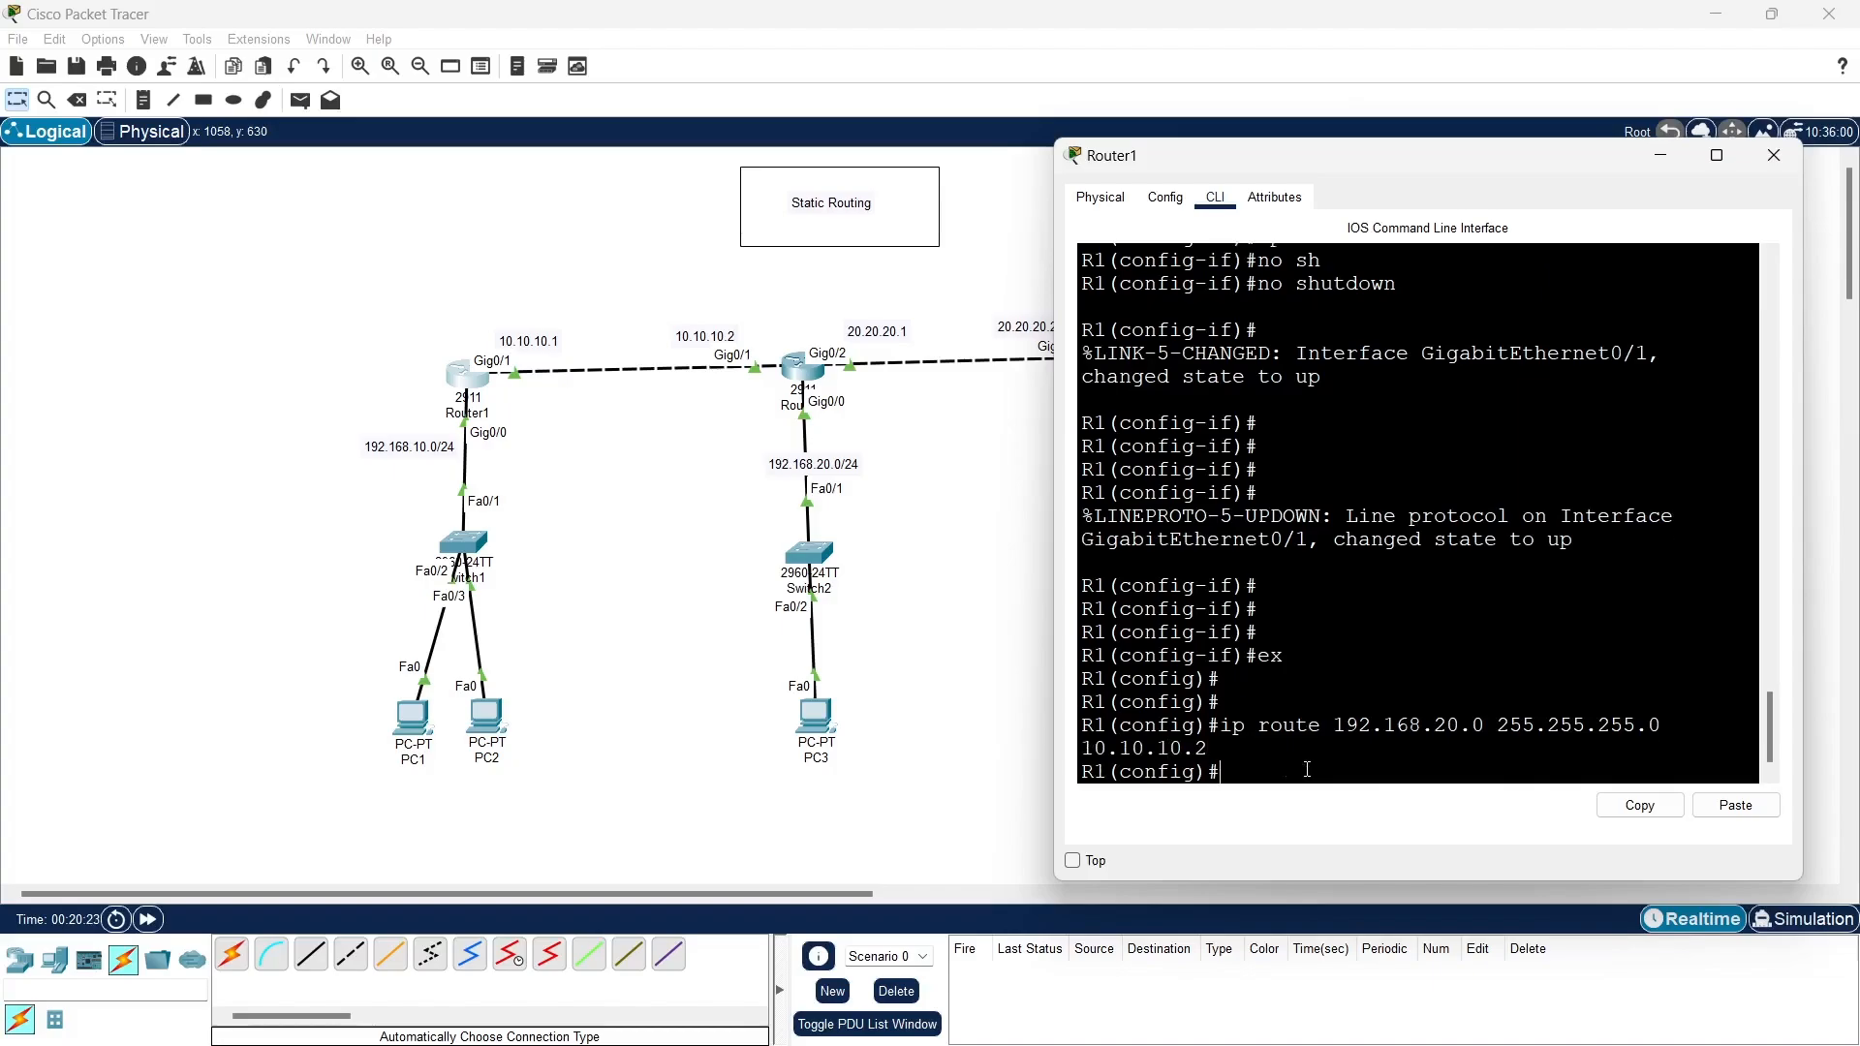
- Add a second static route on Router1 to 192.168.30.0 255.255.255.0 through next hop 10.10.10.2
key(Up)
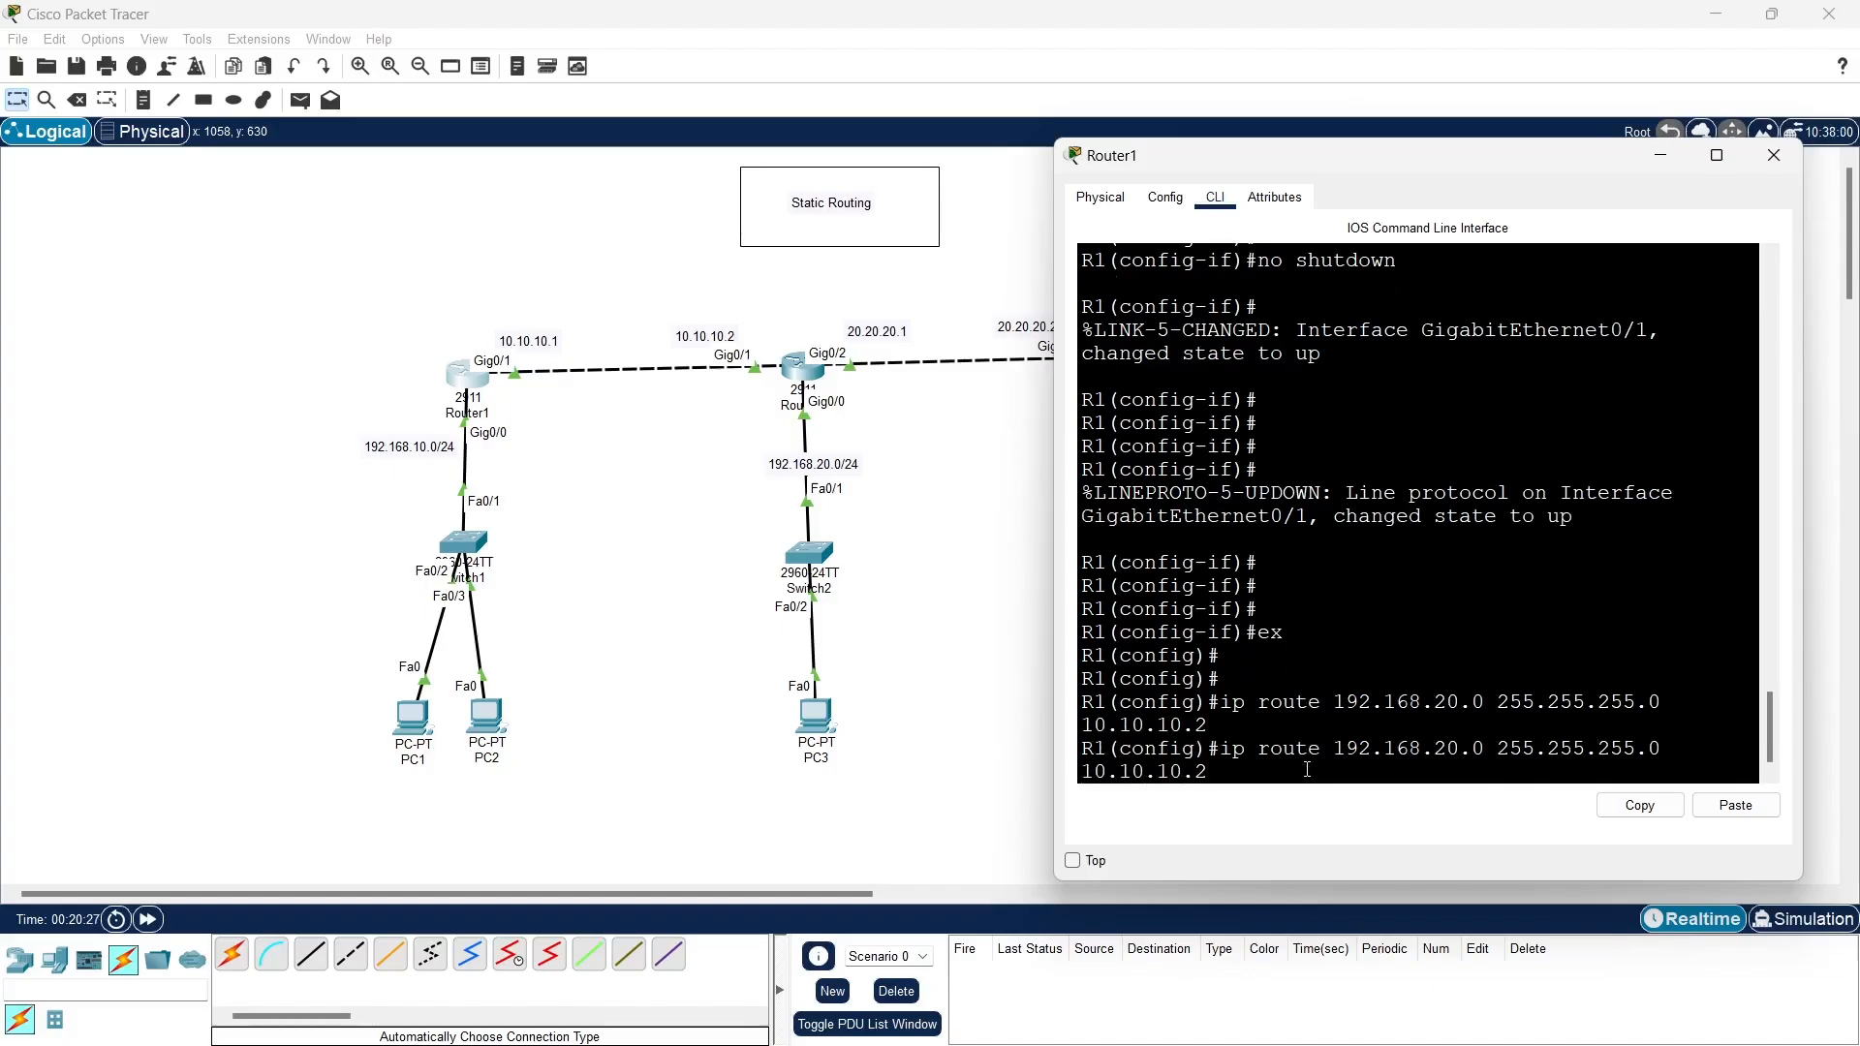
key(BackSpace)
text(3)
key(Return)
key(Return)
key(Return)
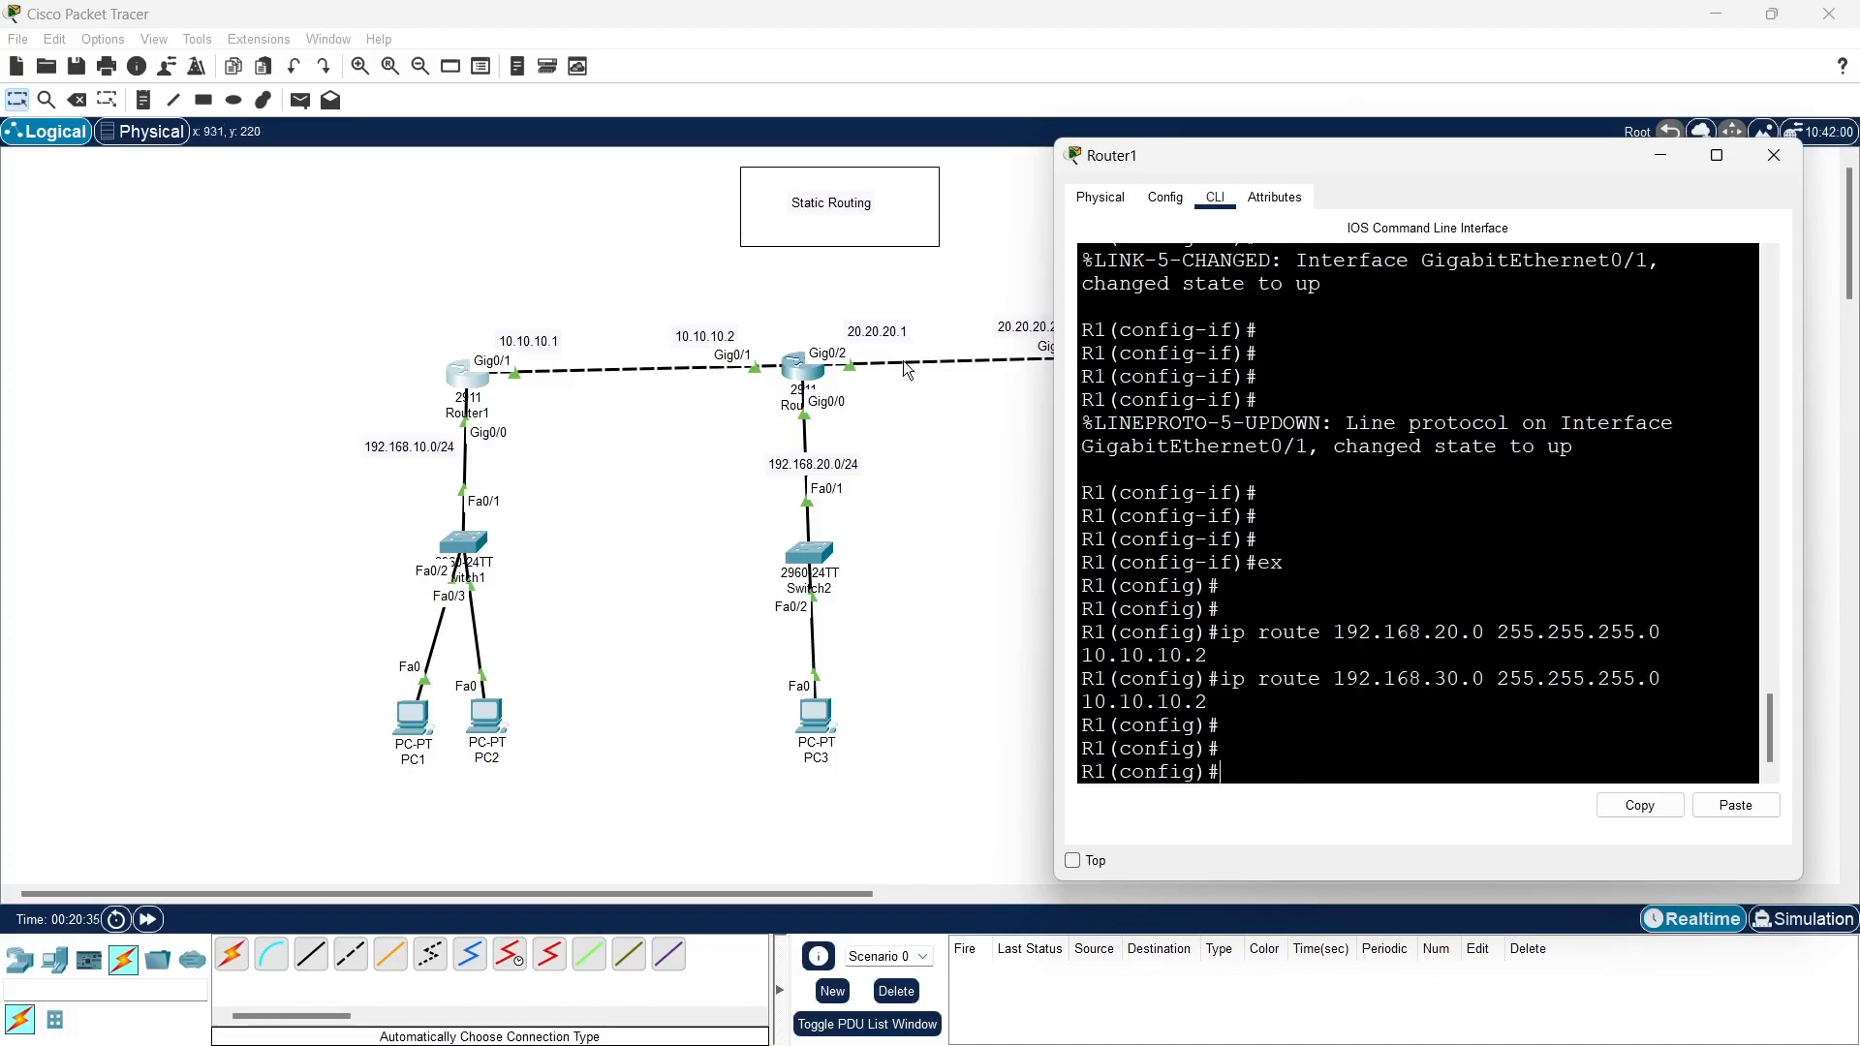
click(895, 512)
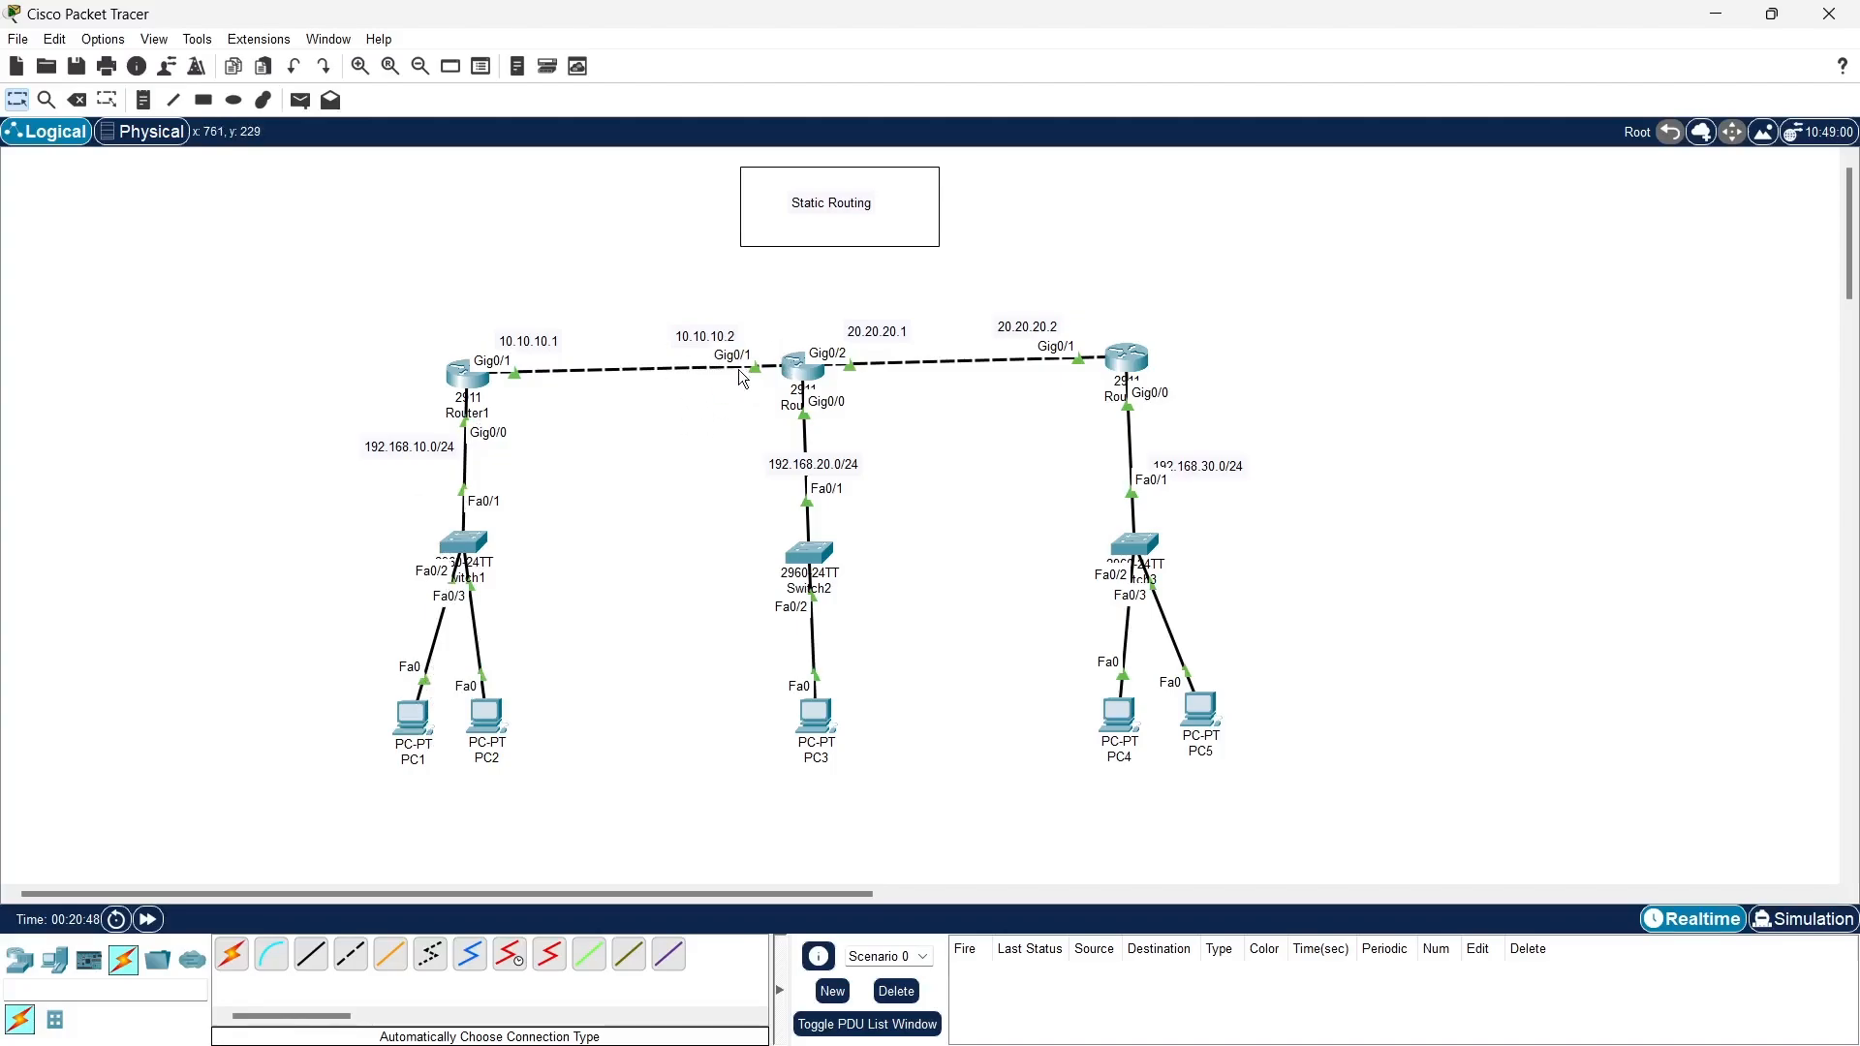
click(466, 391)
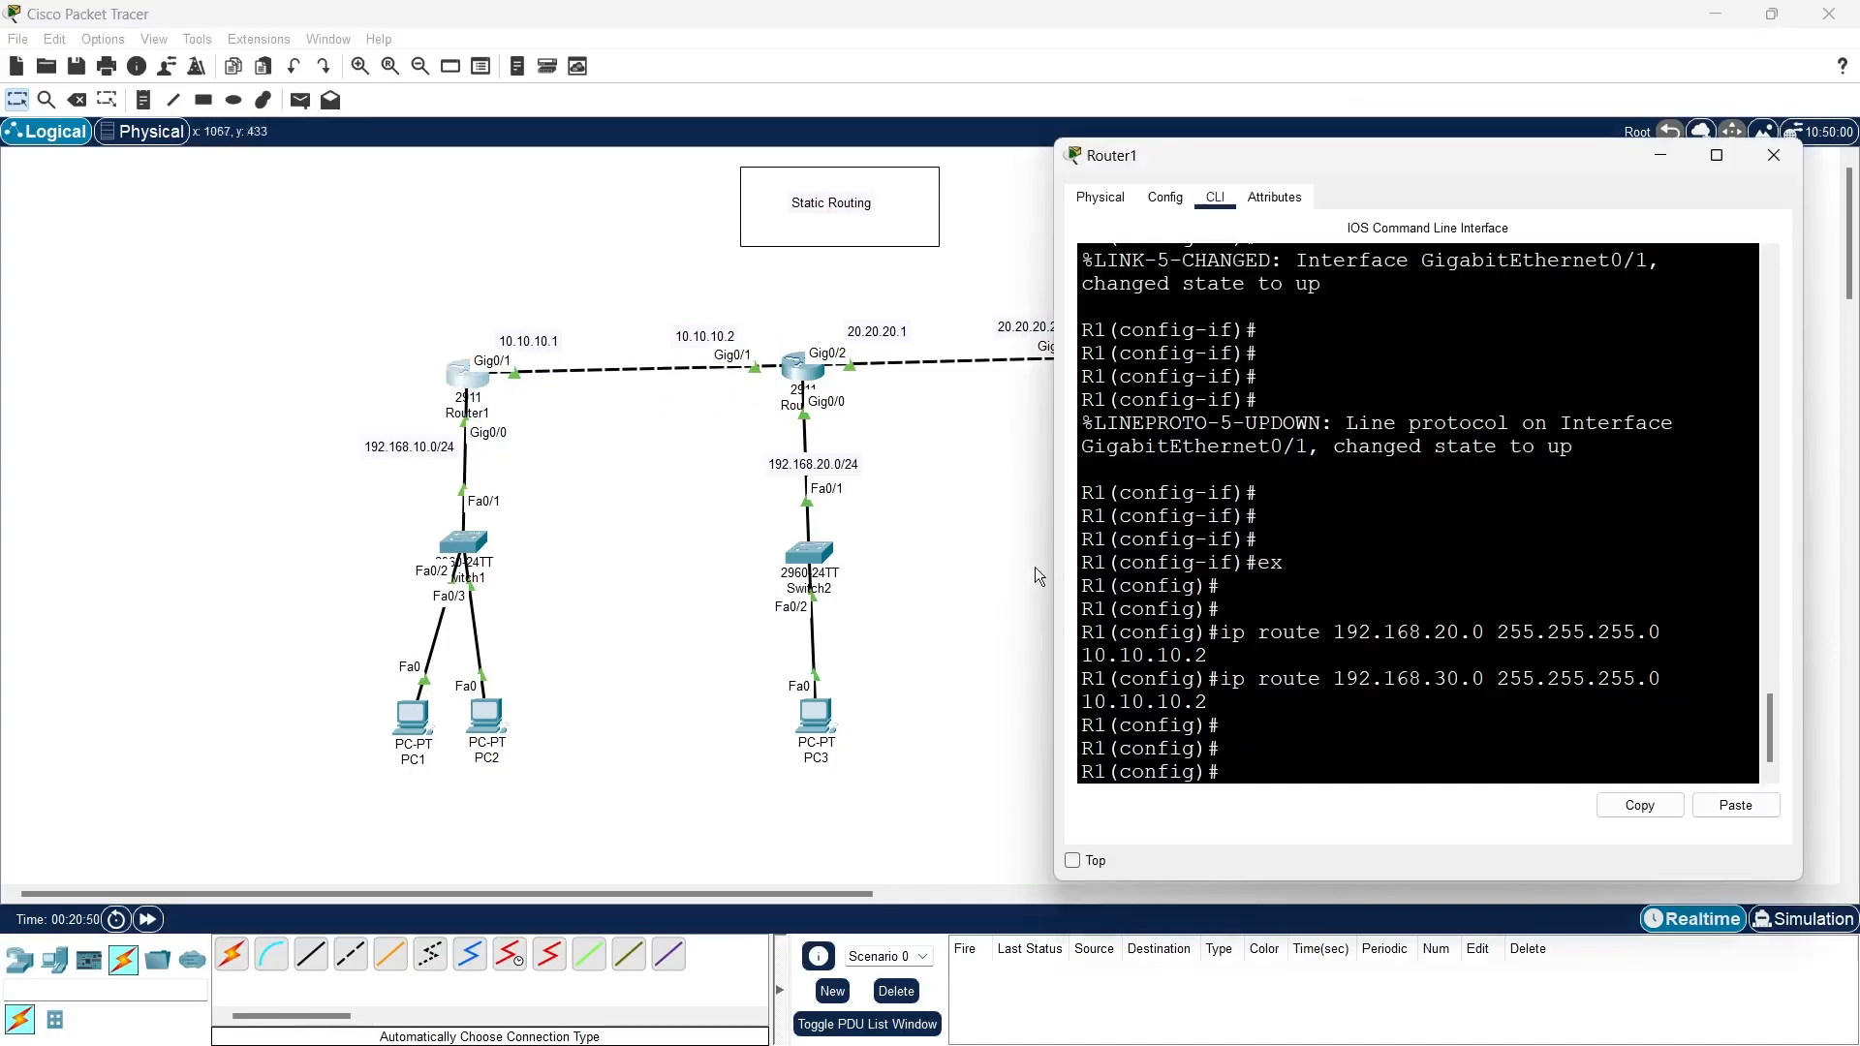
click(990, 527)
- Open Router2's command line and add a static route to 192.168.10.0 255.255.255.0 through next hop 10.10.10.1
click(793, 381)
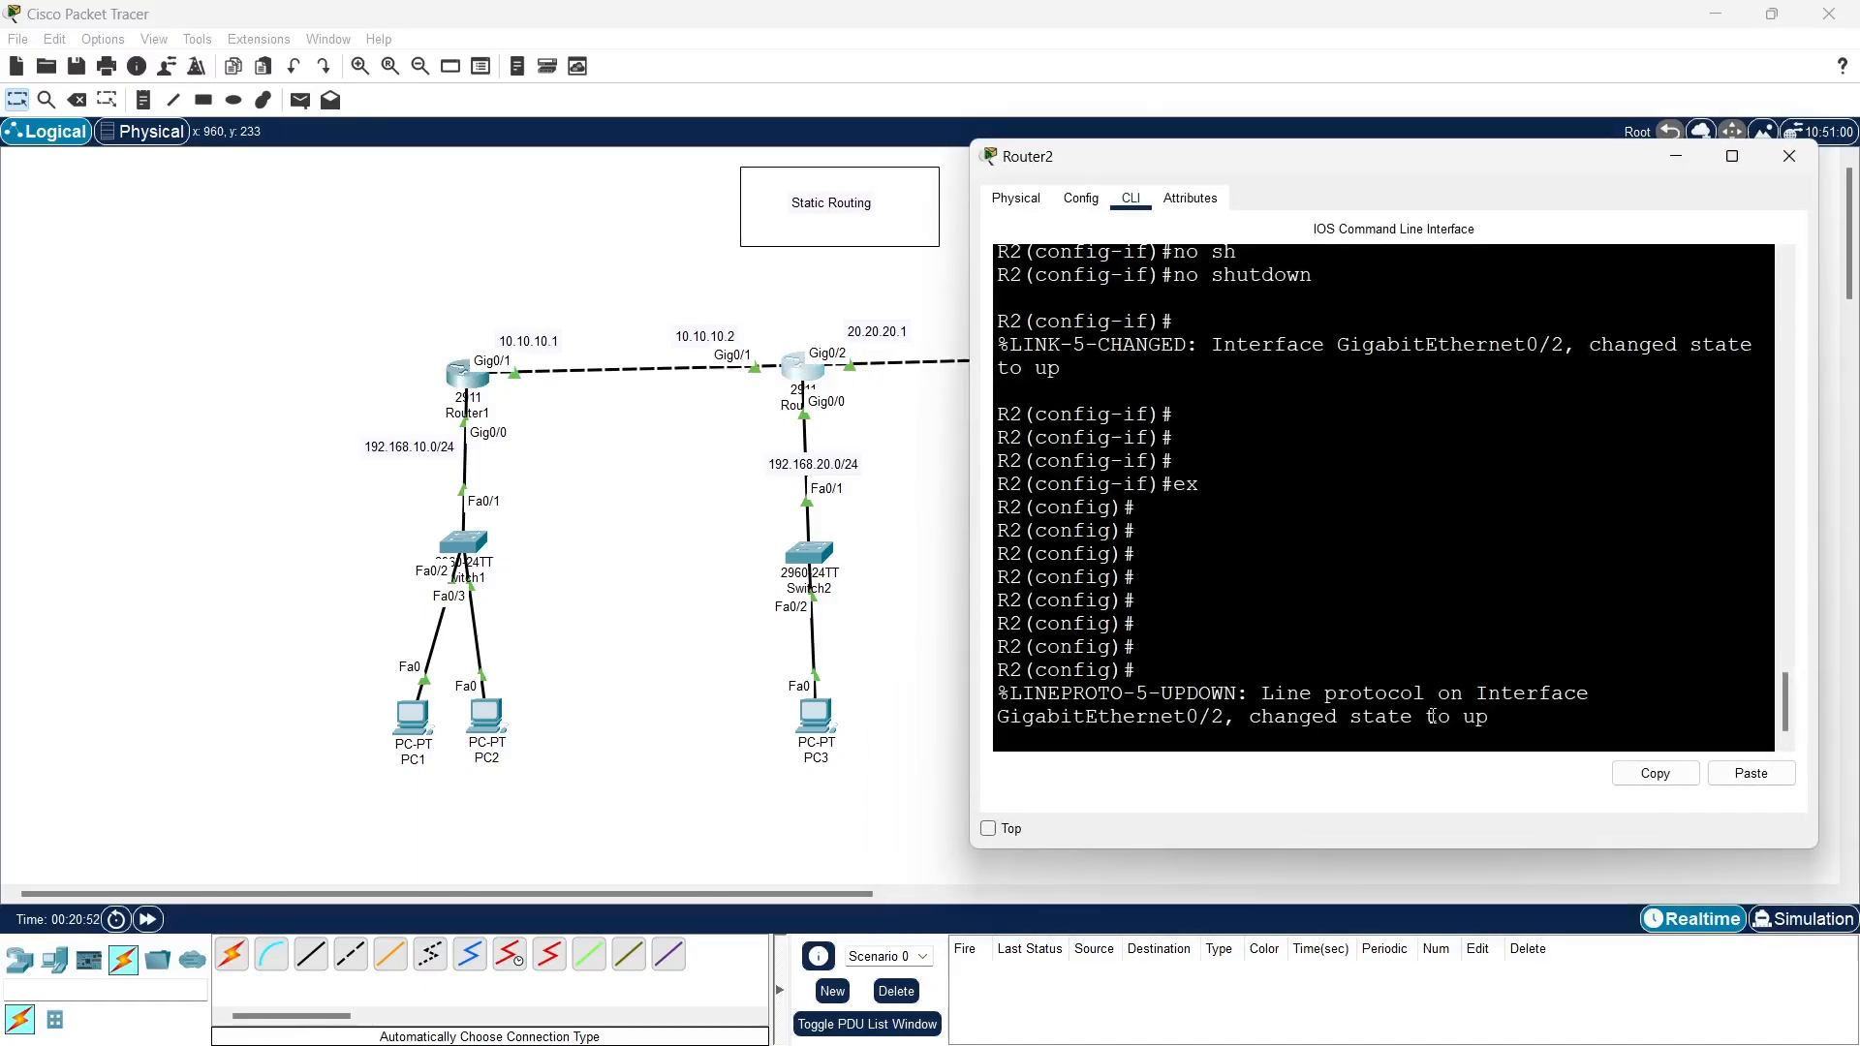
key(Return)
key(Return)
key(Return)
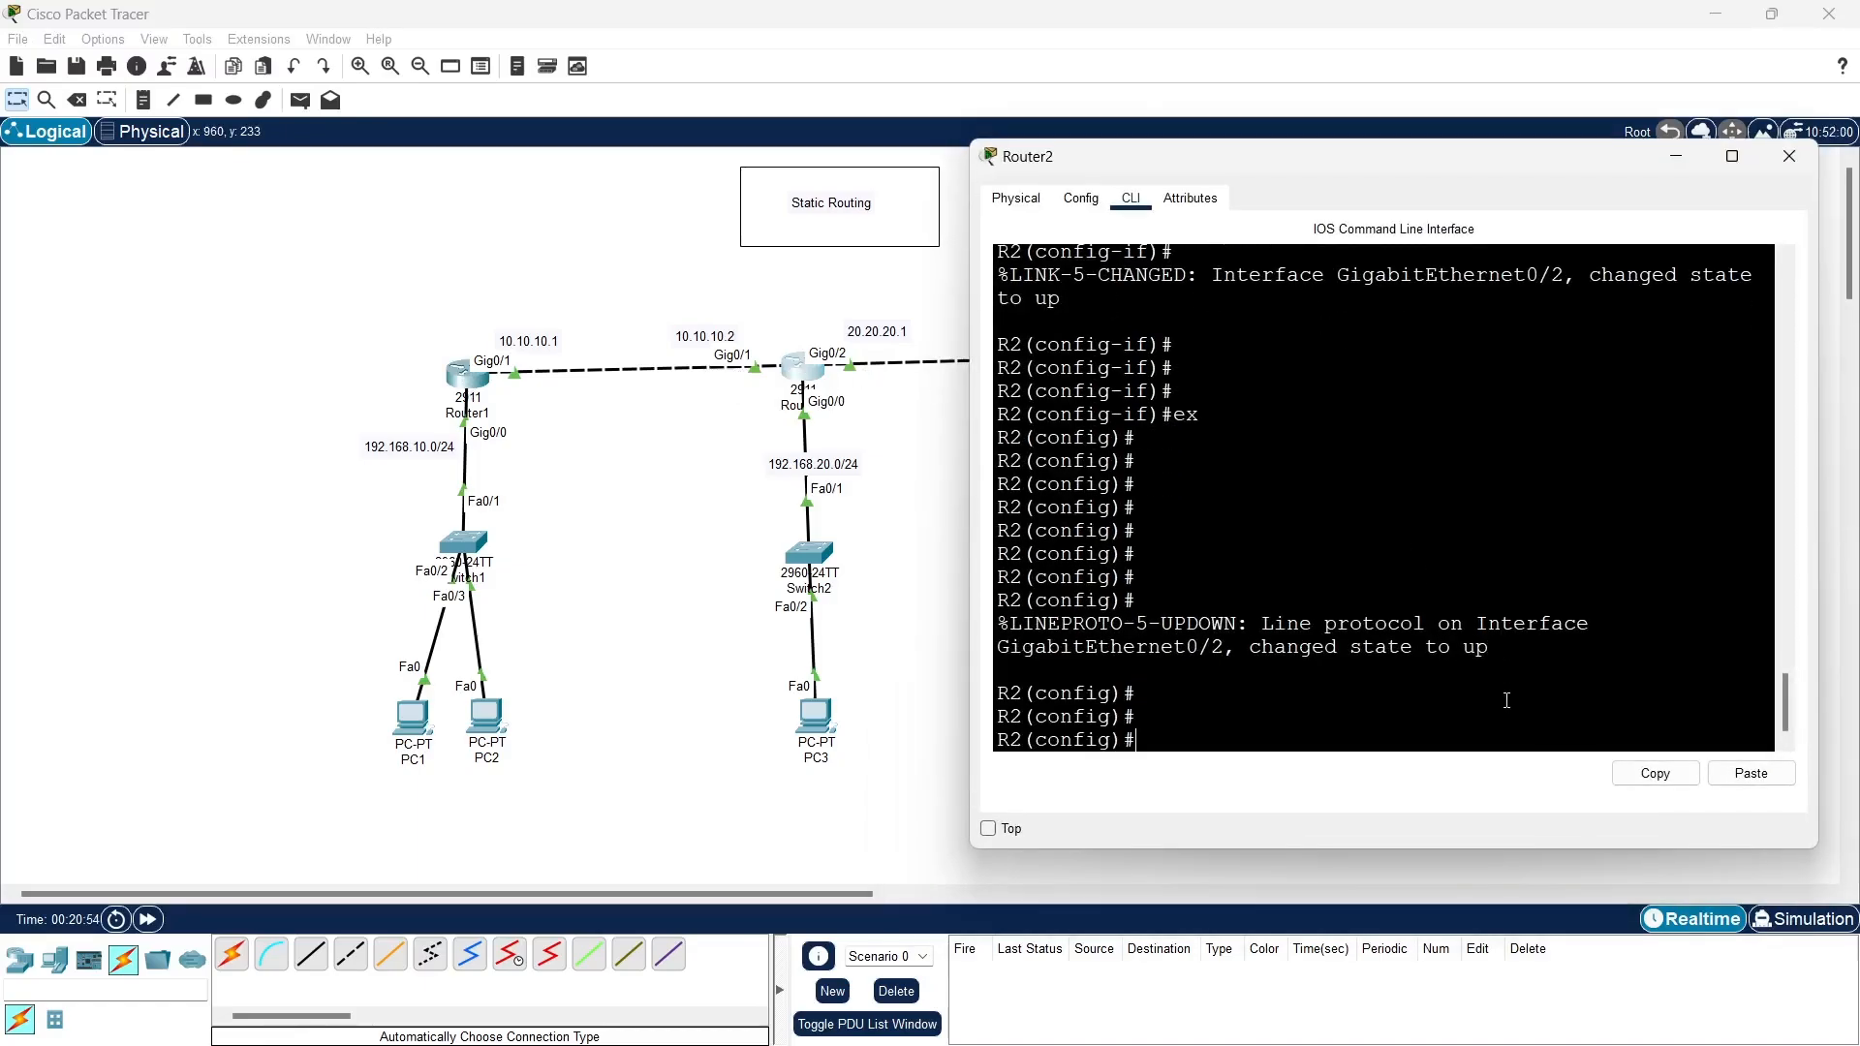
text(ip route 192.168.10.0 255.255)
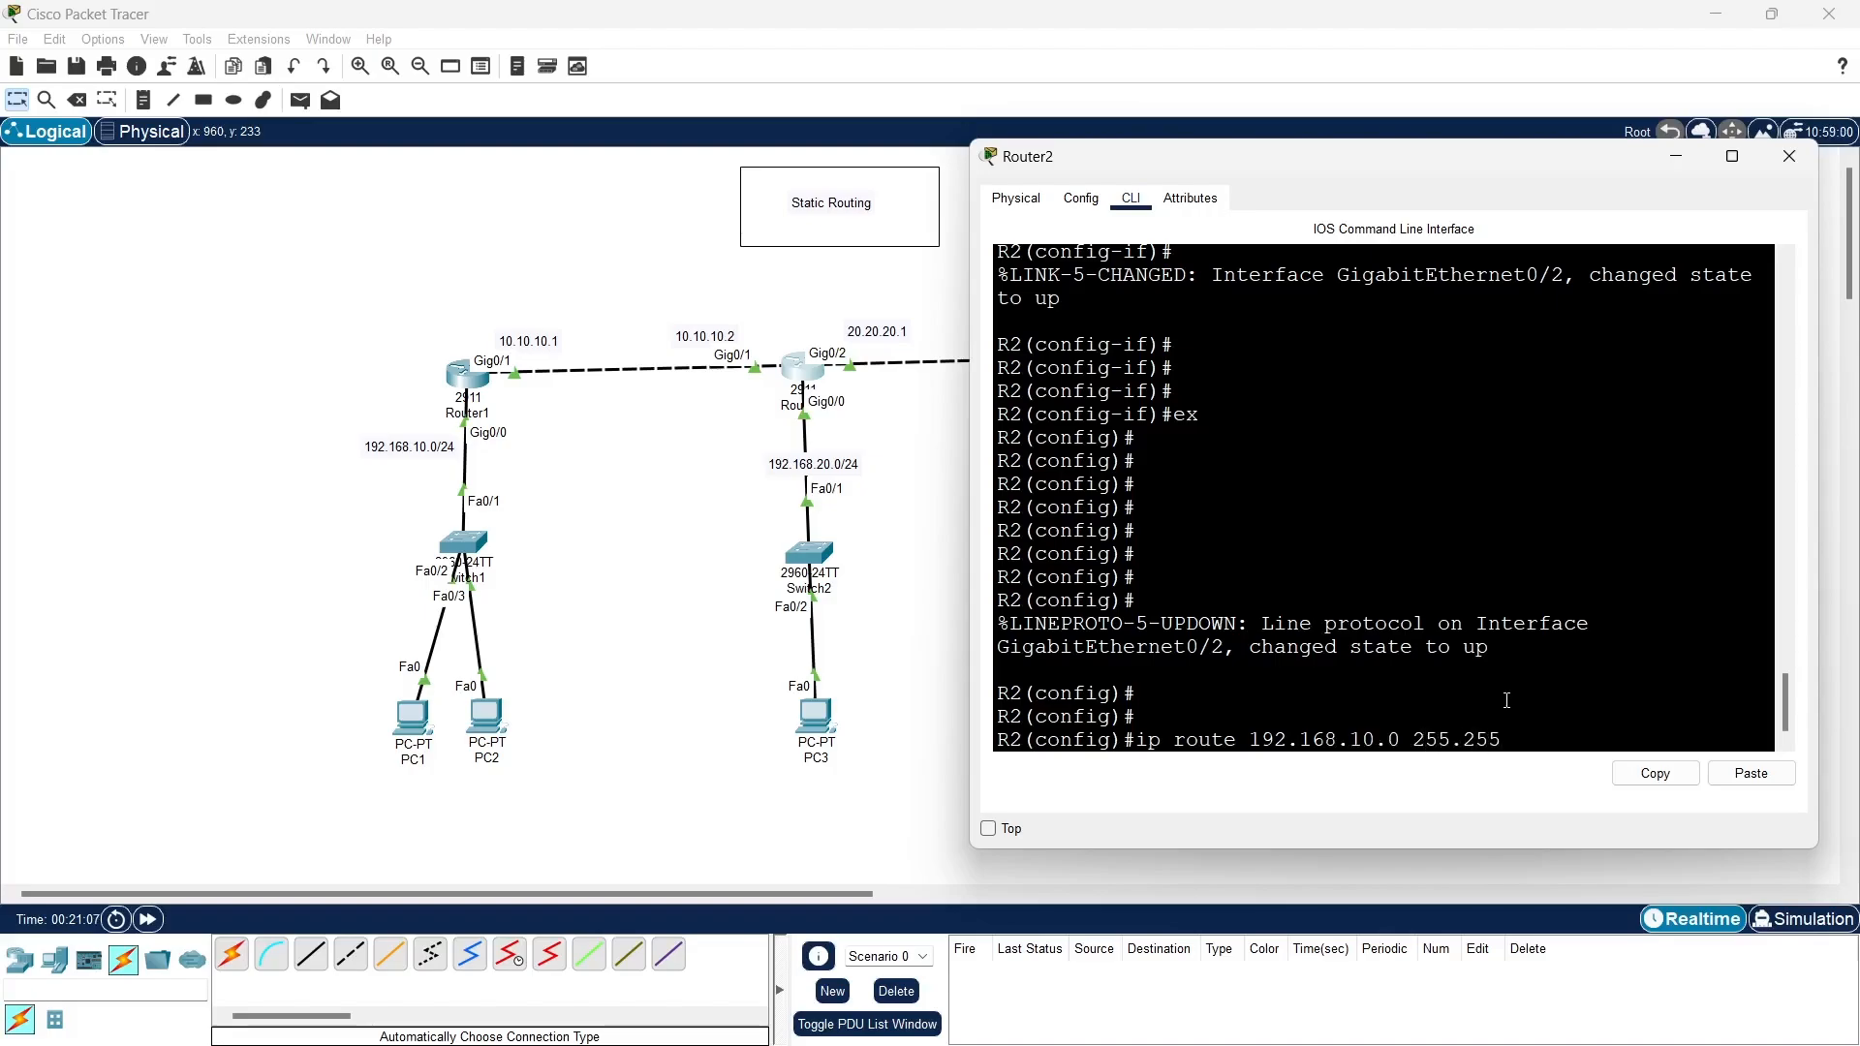
text(.255.0 10.)
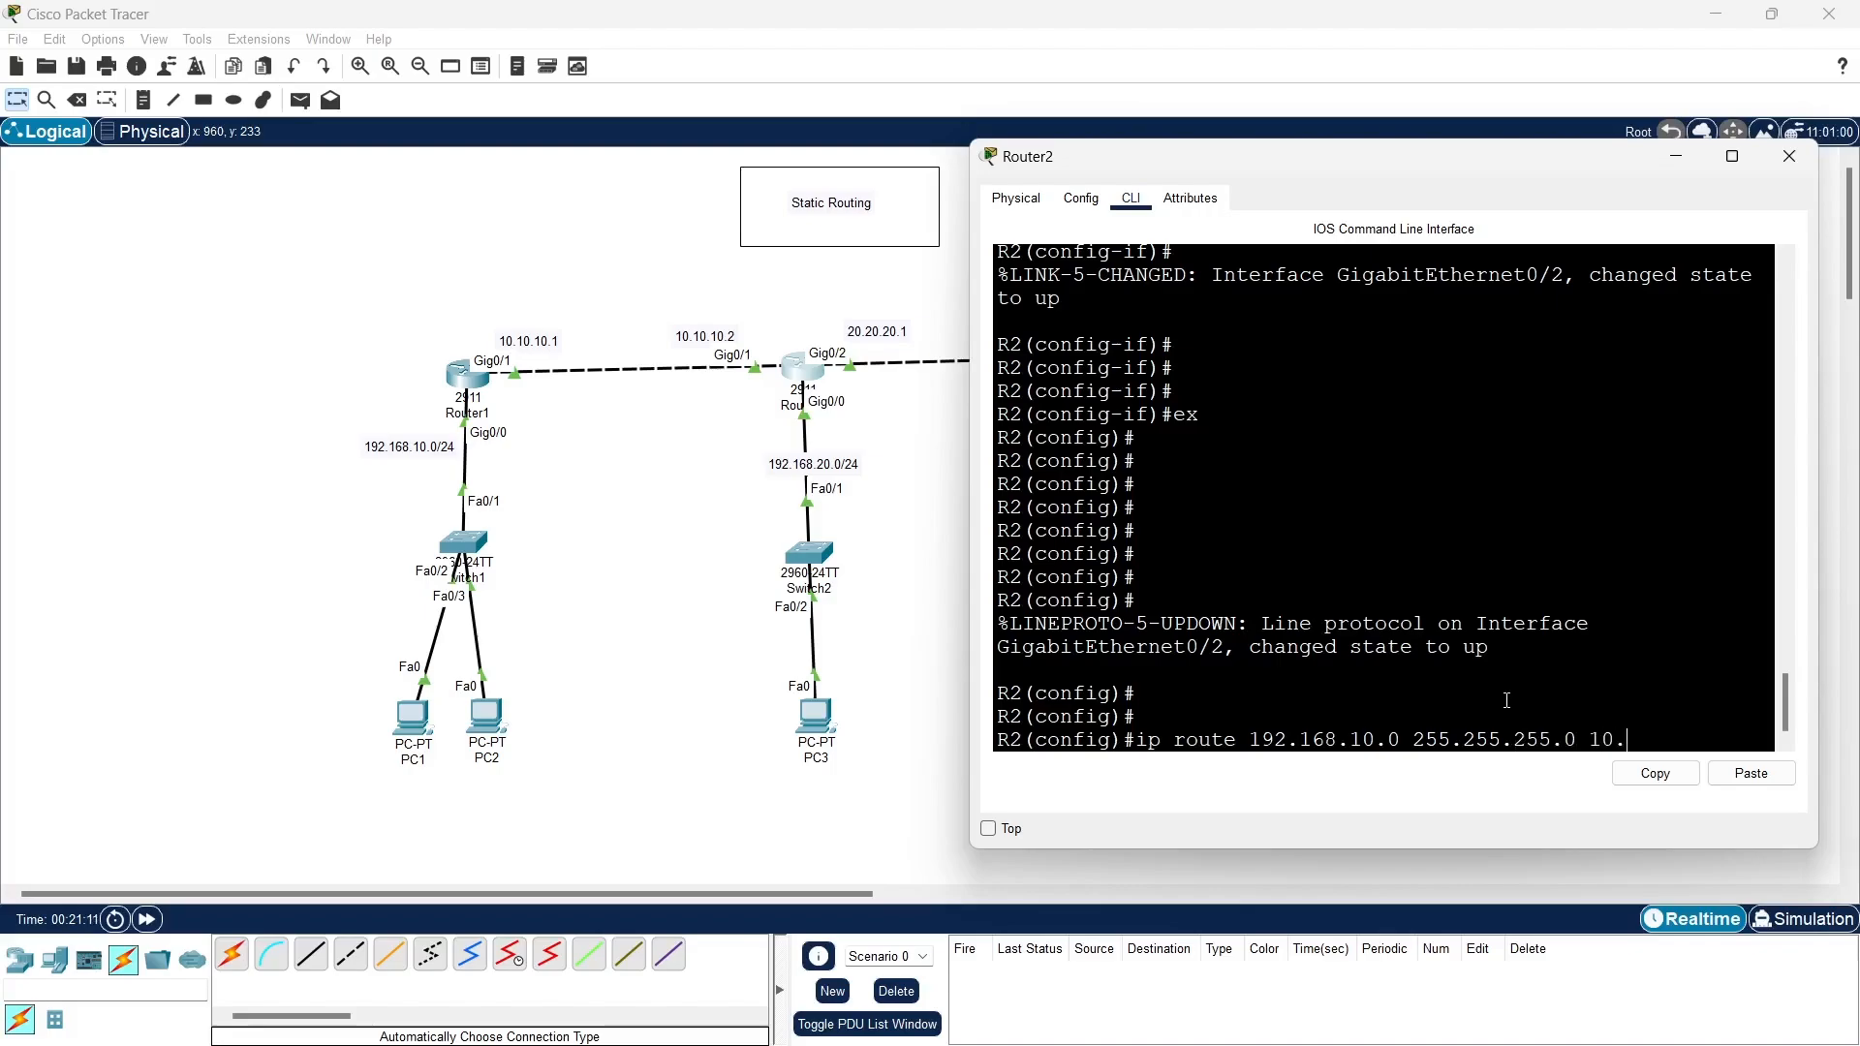
text(10.10.1)
key(Return)
- Add a static route on Router2 to 192.168.30.0 255.255.255.0 through next hop 10.10.10.1
key(Up)
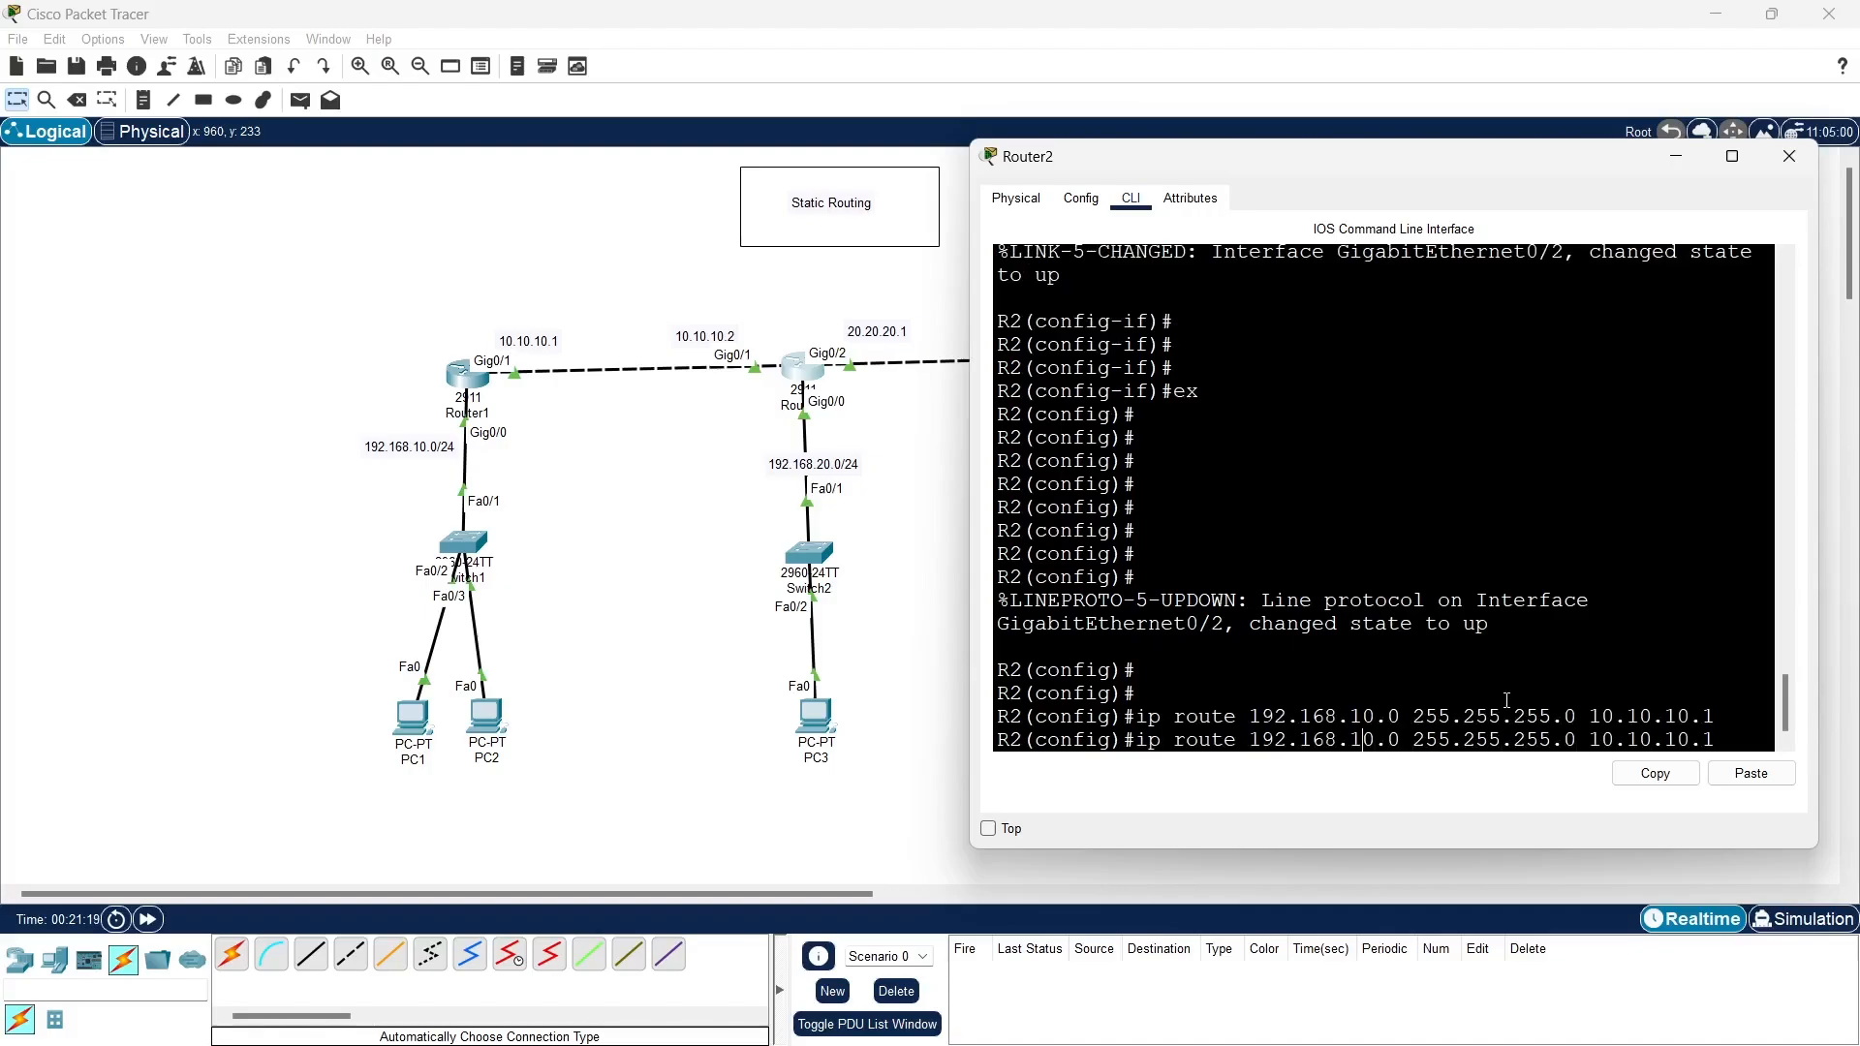
key(BackSpace)
key(Return)
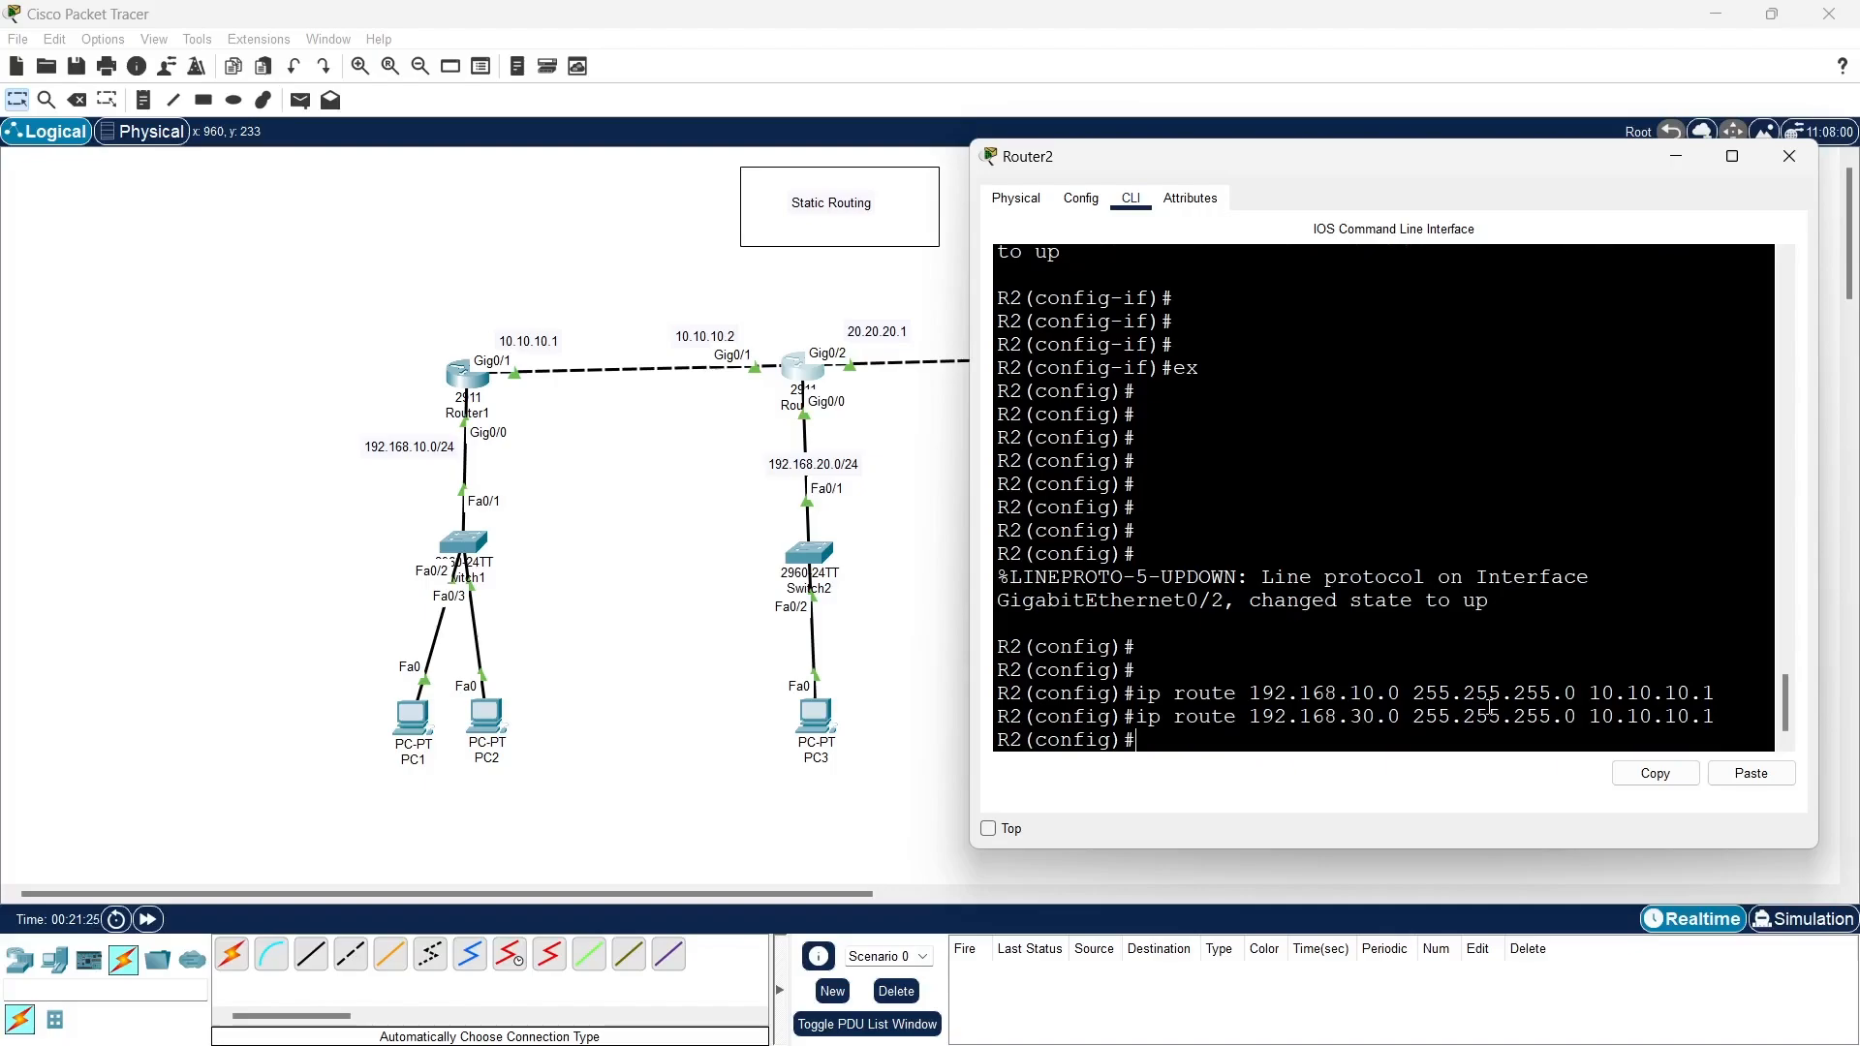
- Add a static route on Router2 to 192.168.30.0 255.255.255.0 through next hop 20.20.20.2
key(Up)
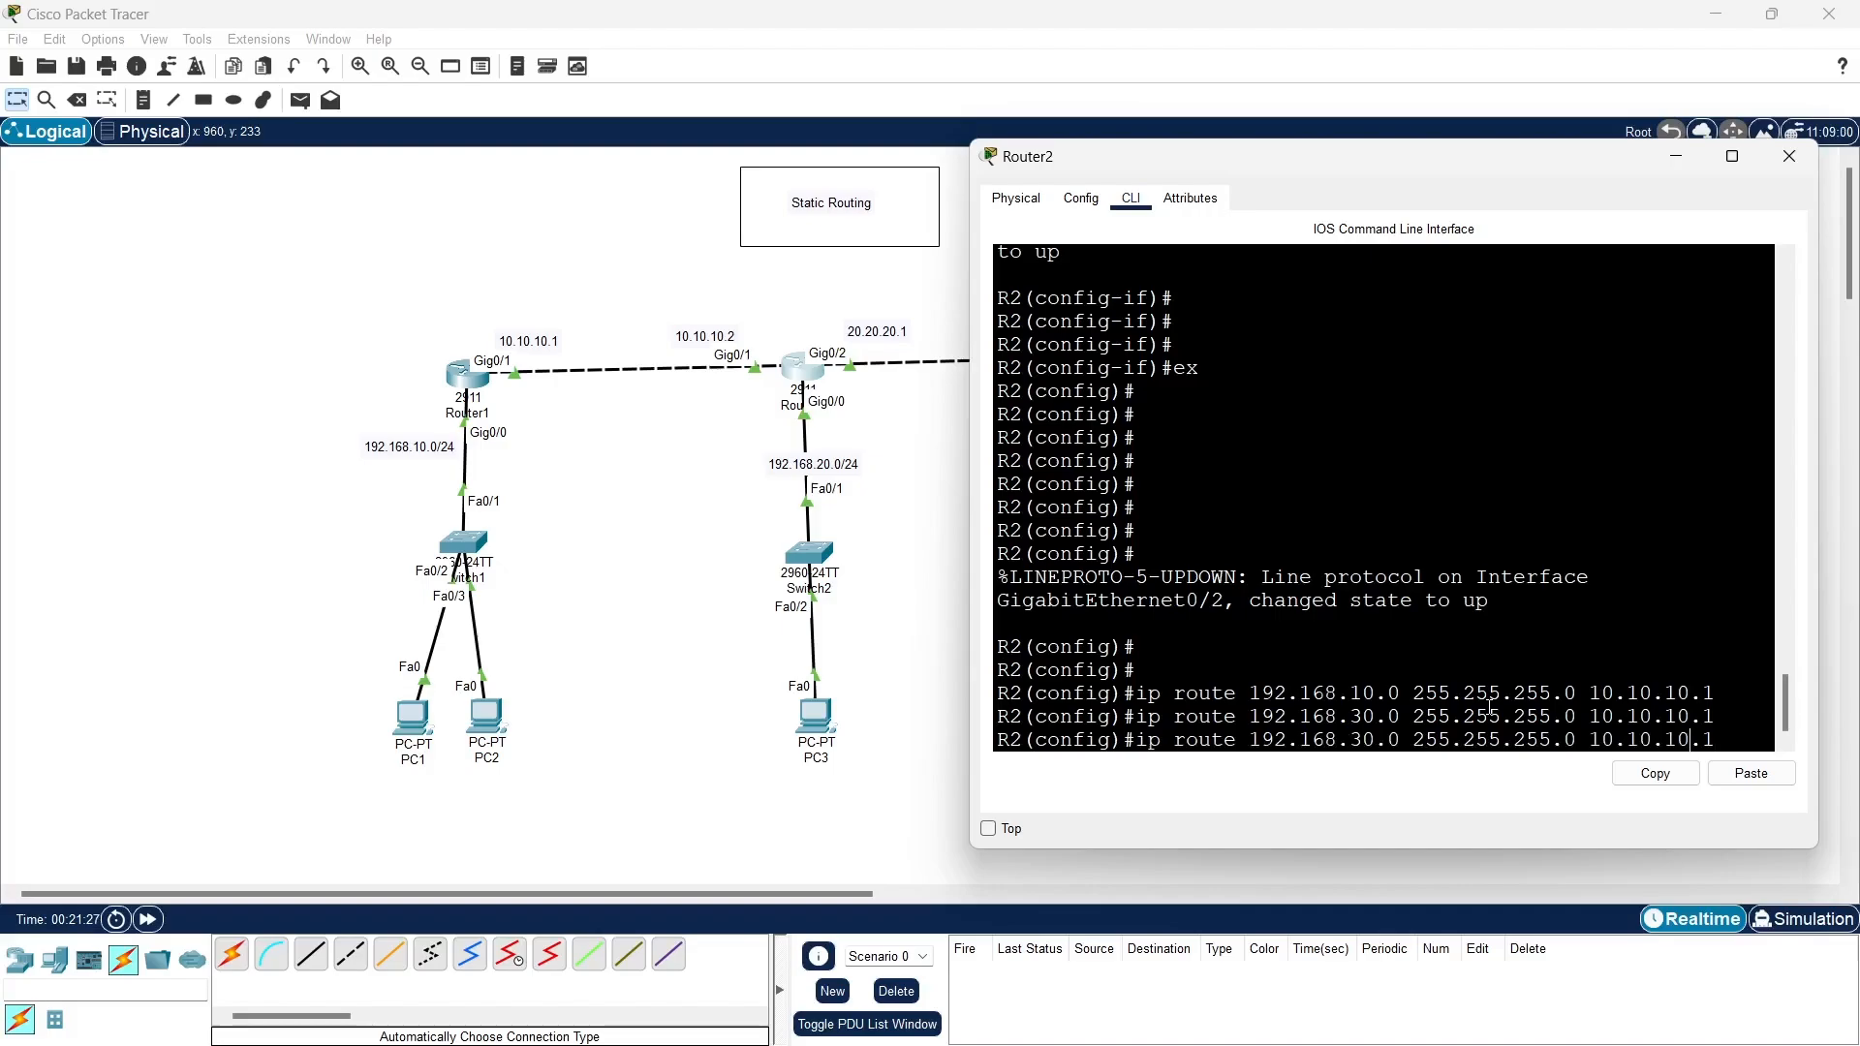
key(BackSpace)
key(BackSpace)
key(BackSpace)
key(BackSpace)
key(BackSpace)
key(BackSpace)
key(BackSpace)
key(BackSpace)
key(BackSpace)
key(BackSpace)
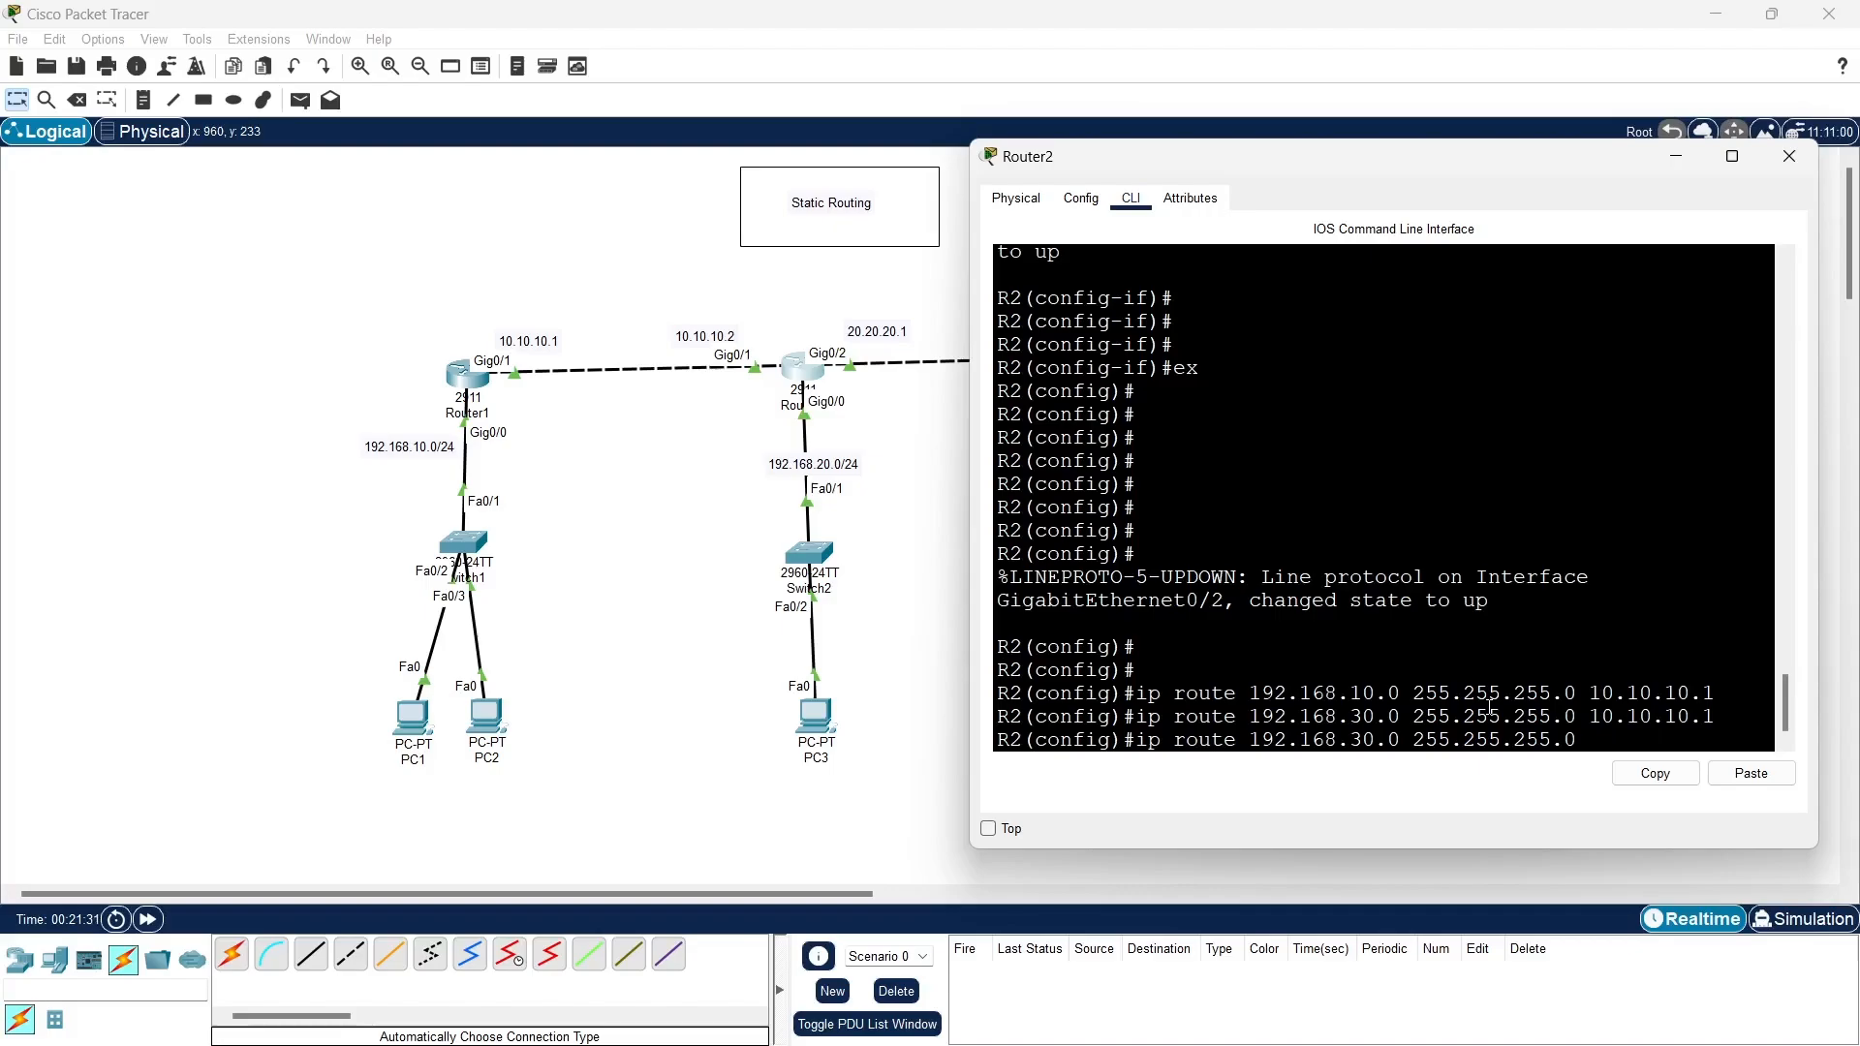
text(20.20.20)
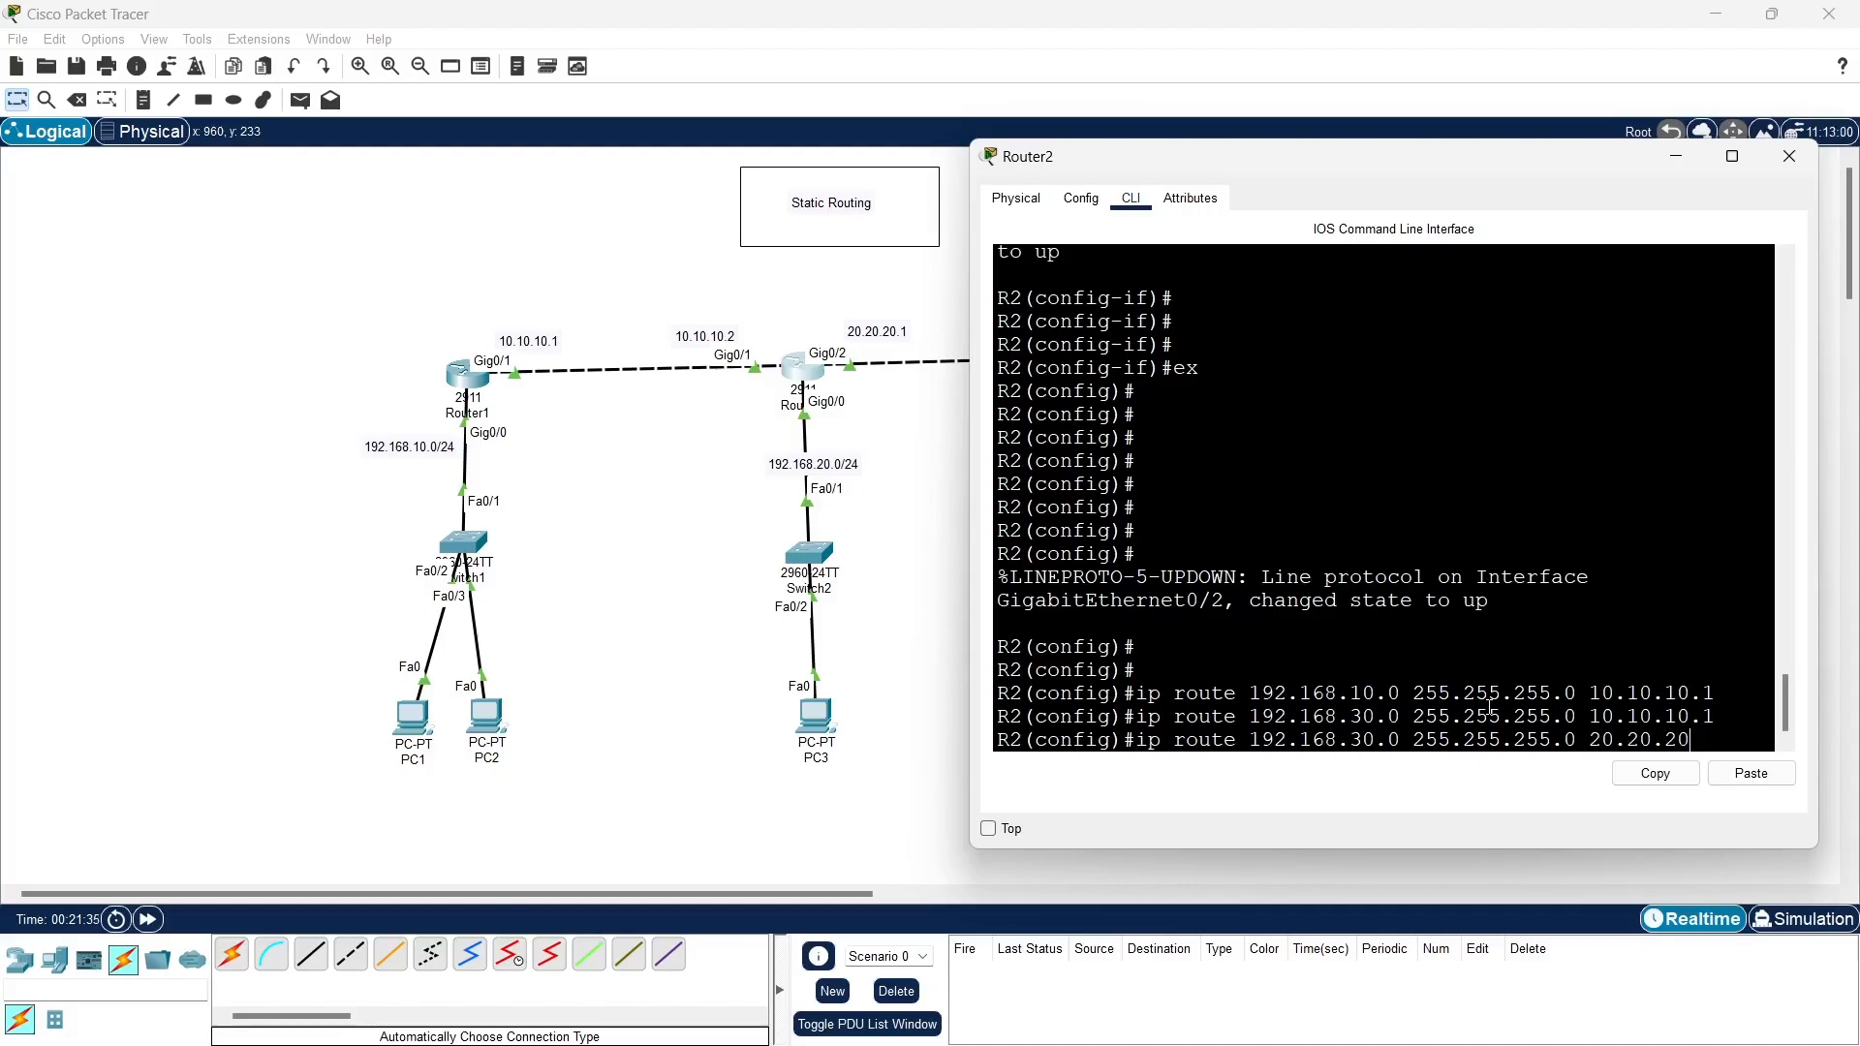
text(.2)
key(Return)
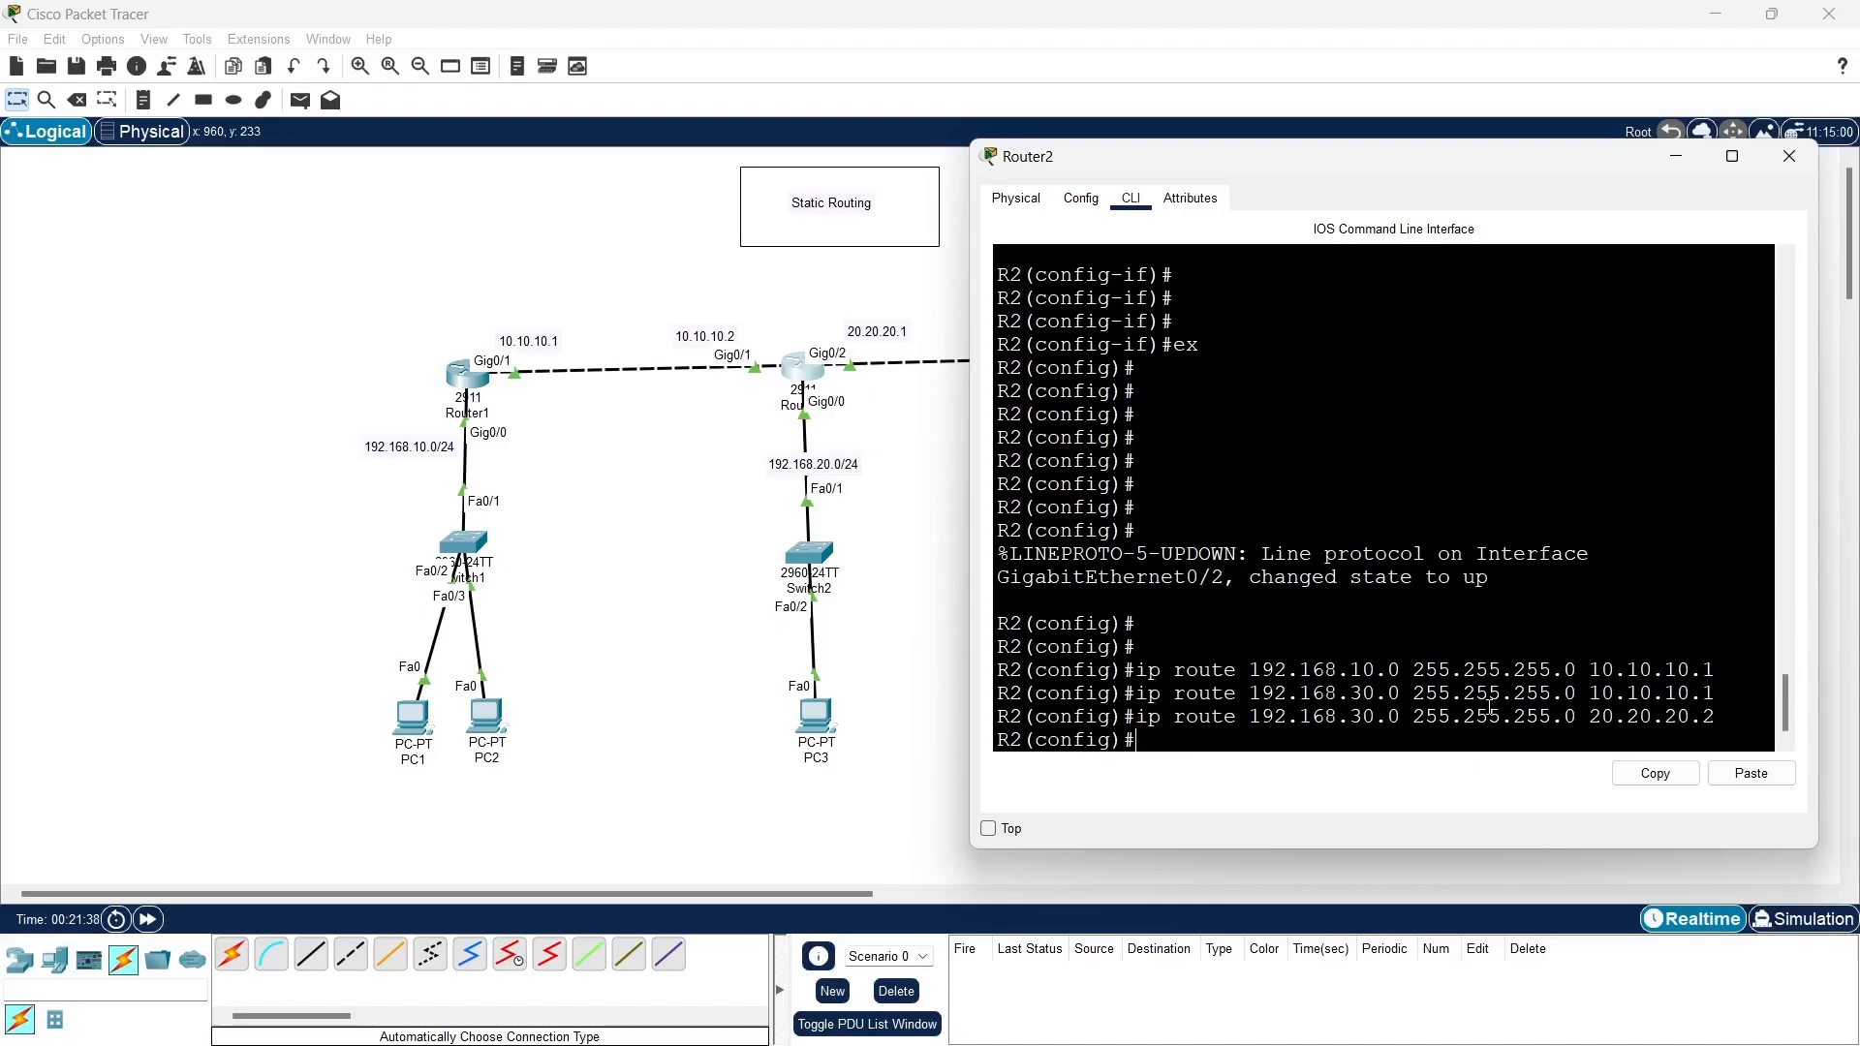
- Remove Router2's static route to 192.168.30.0 255.255.255.0 that uses next hop 10.10.10.1
key(Up)
key(Up)
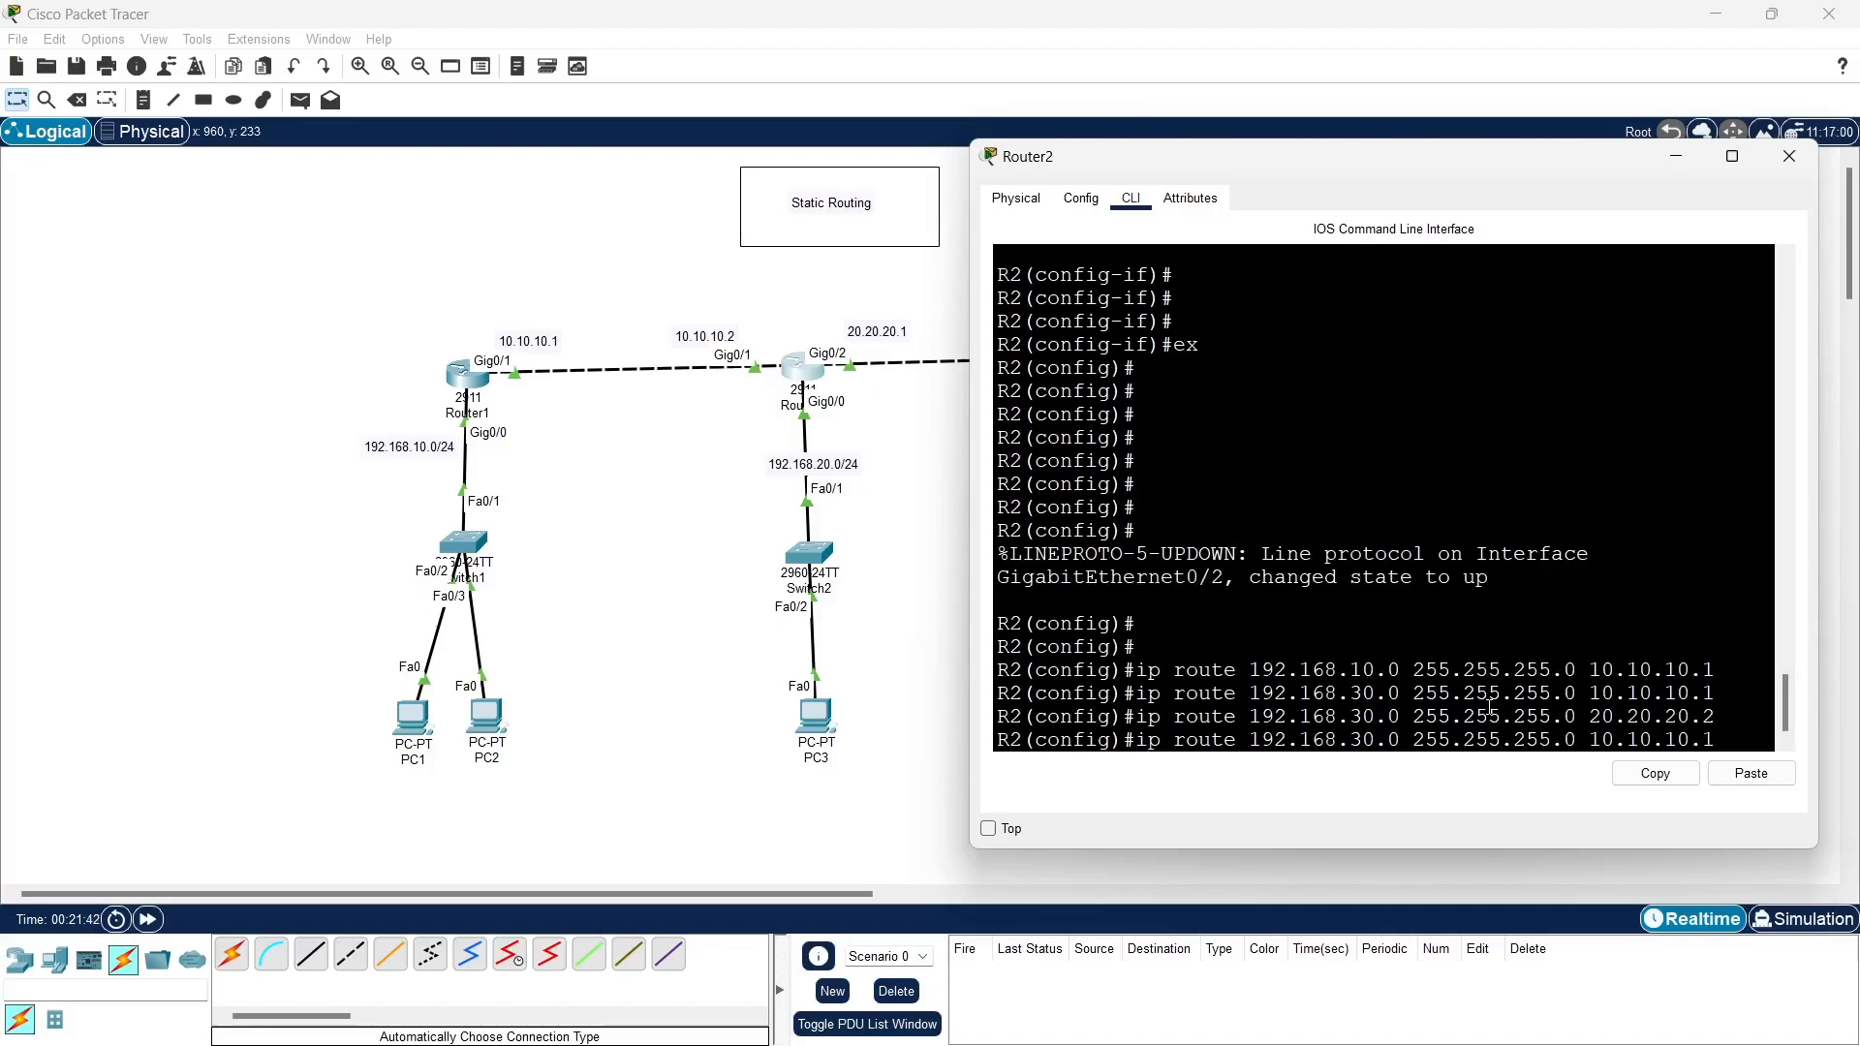
key(ctrl+a)
text(no)
key(Return)
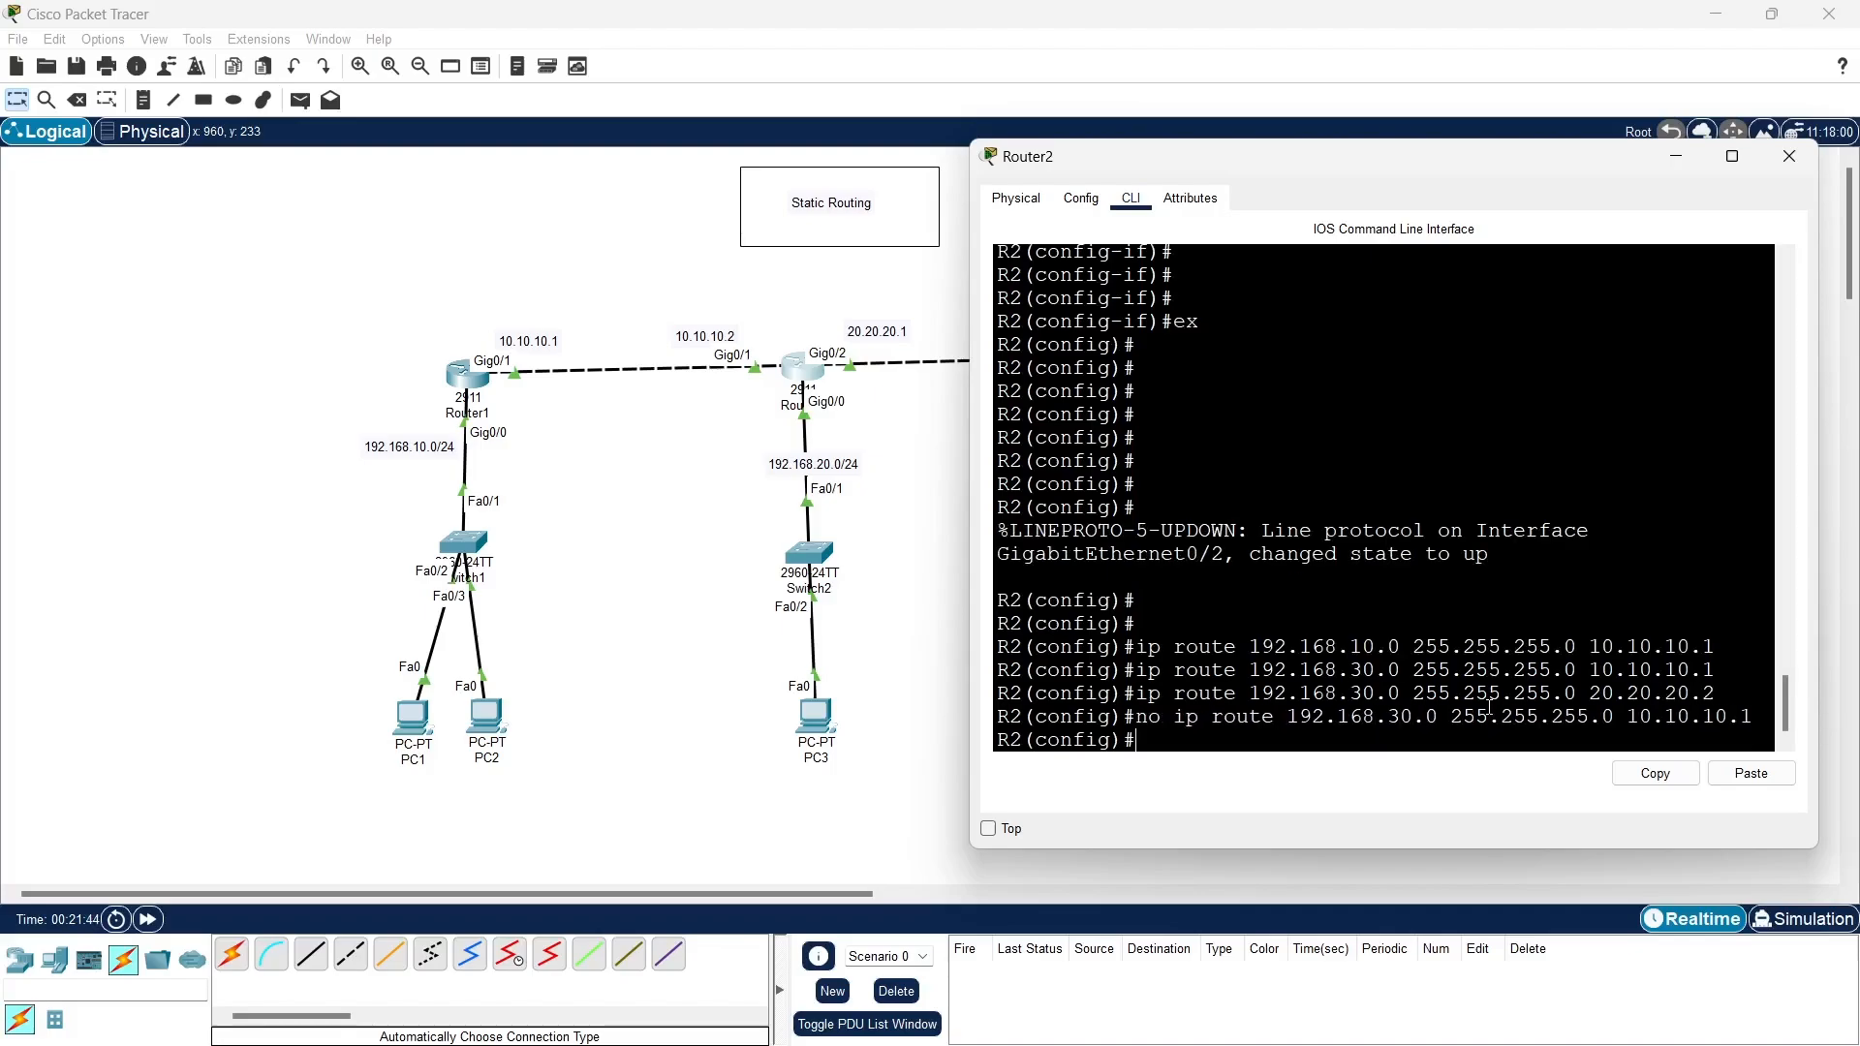
- Open Router3's command line, enlarge its window, and exit interface configuration to global configuration mode
mouse_move(1007, 1042)
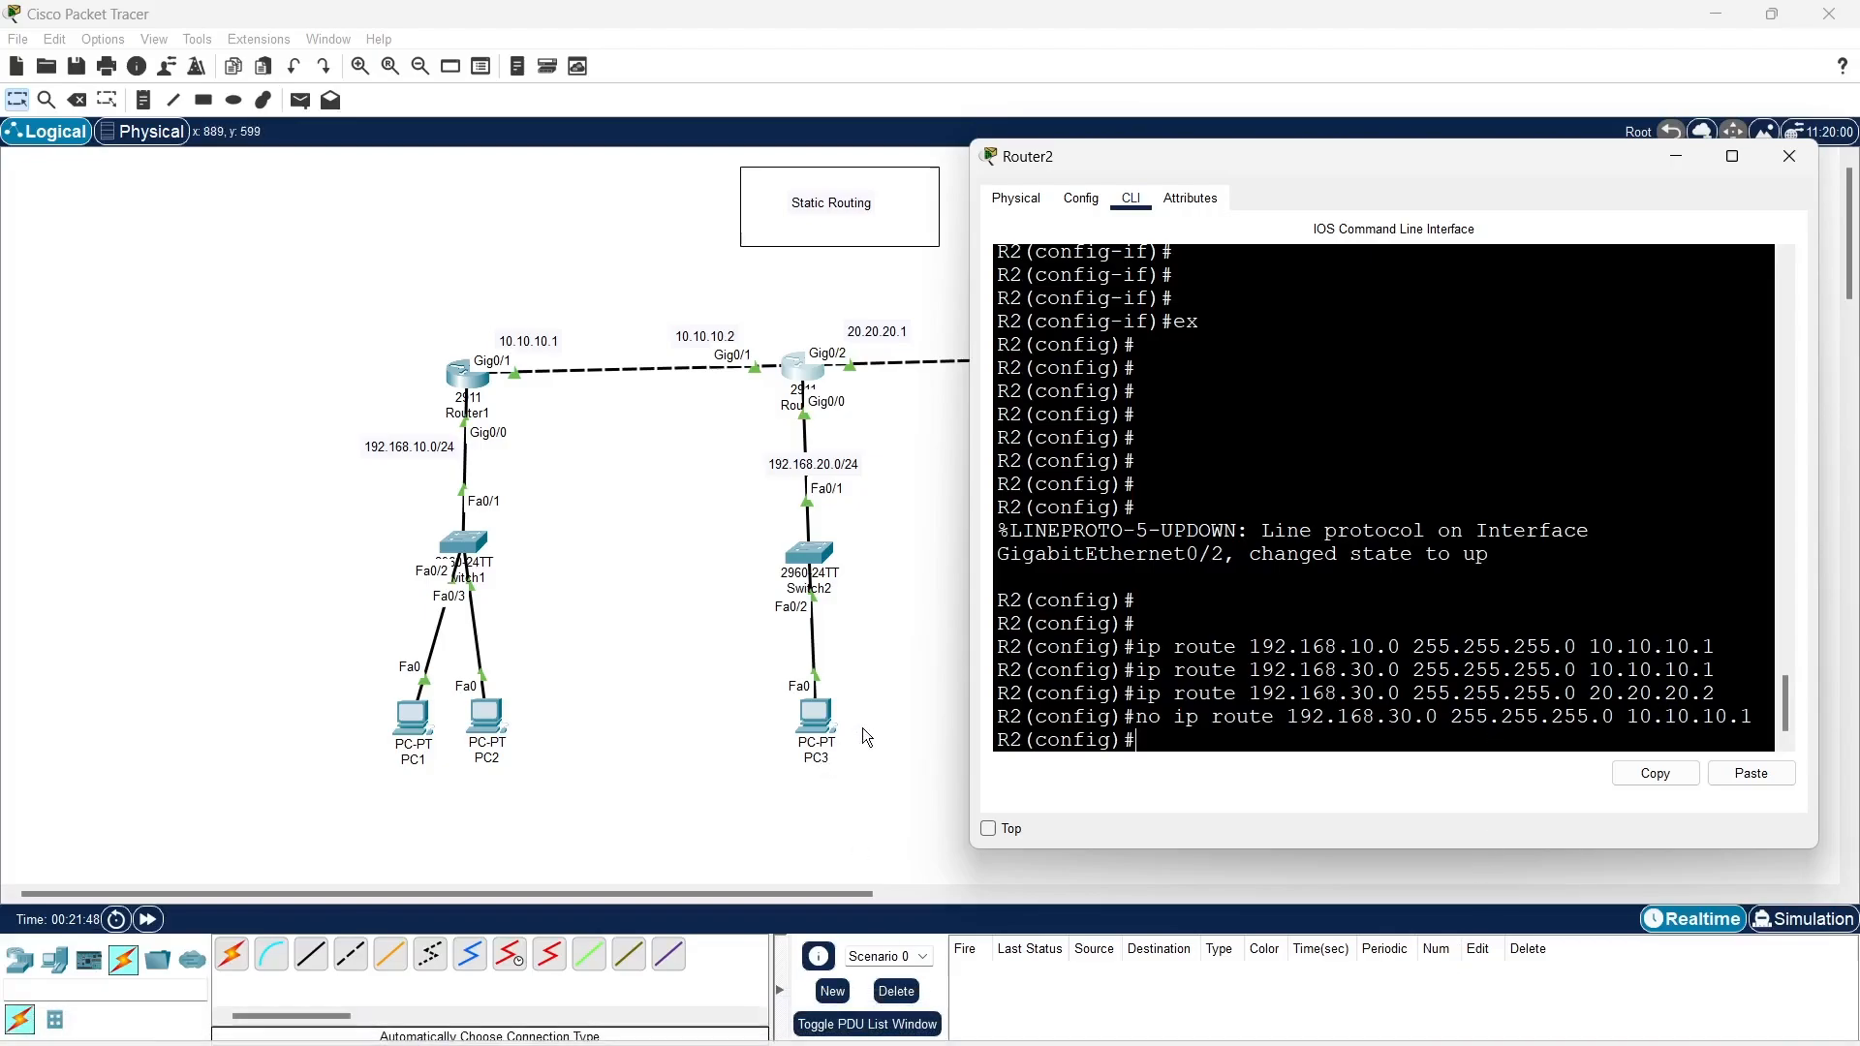
click(938, 680)
click(1133, 353)
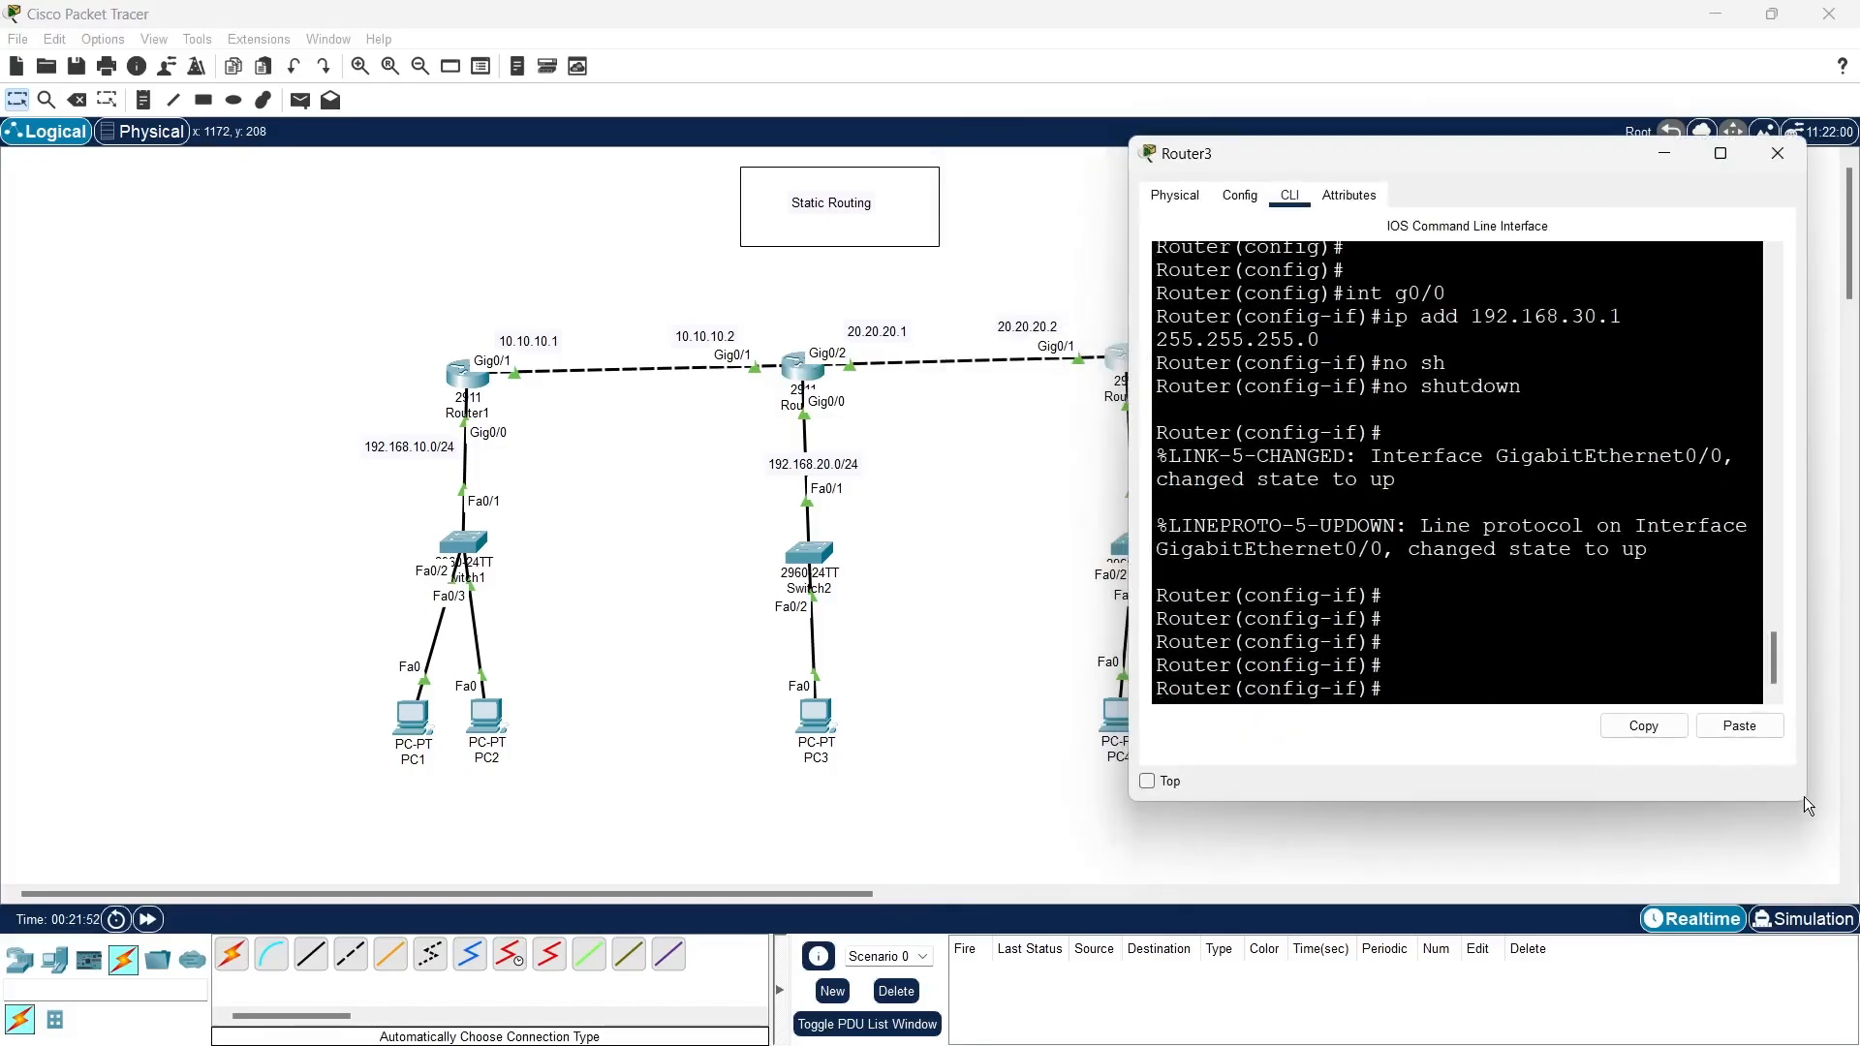
drag(1807, 800, 1807, 866)
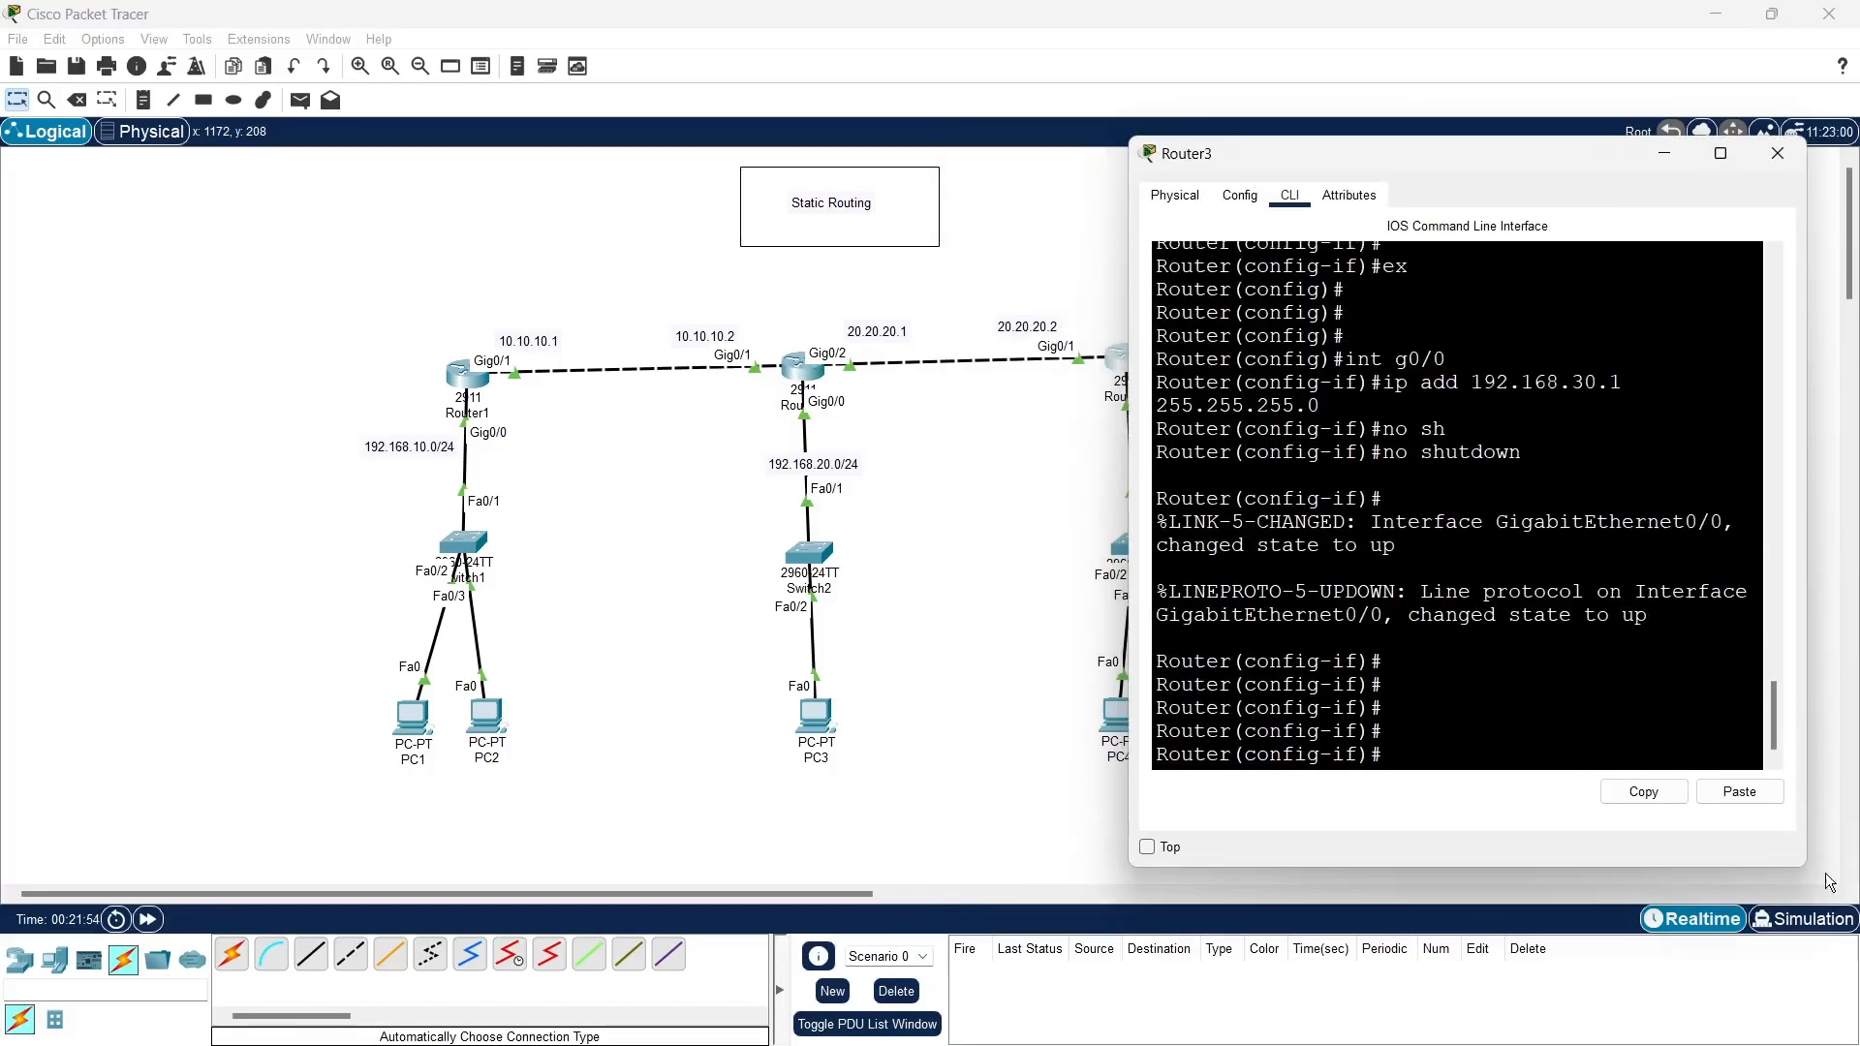
text(ex)
key(Return)
key(Return)
key(Return)
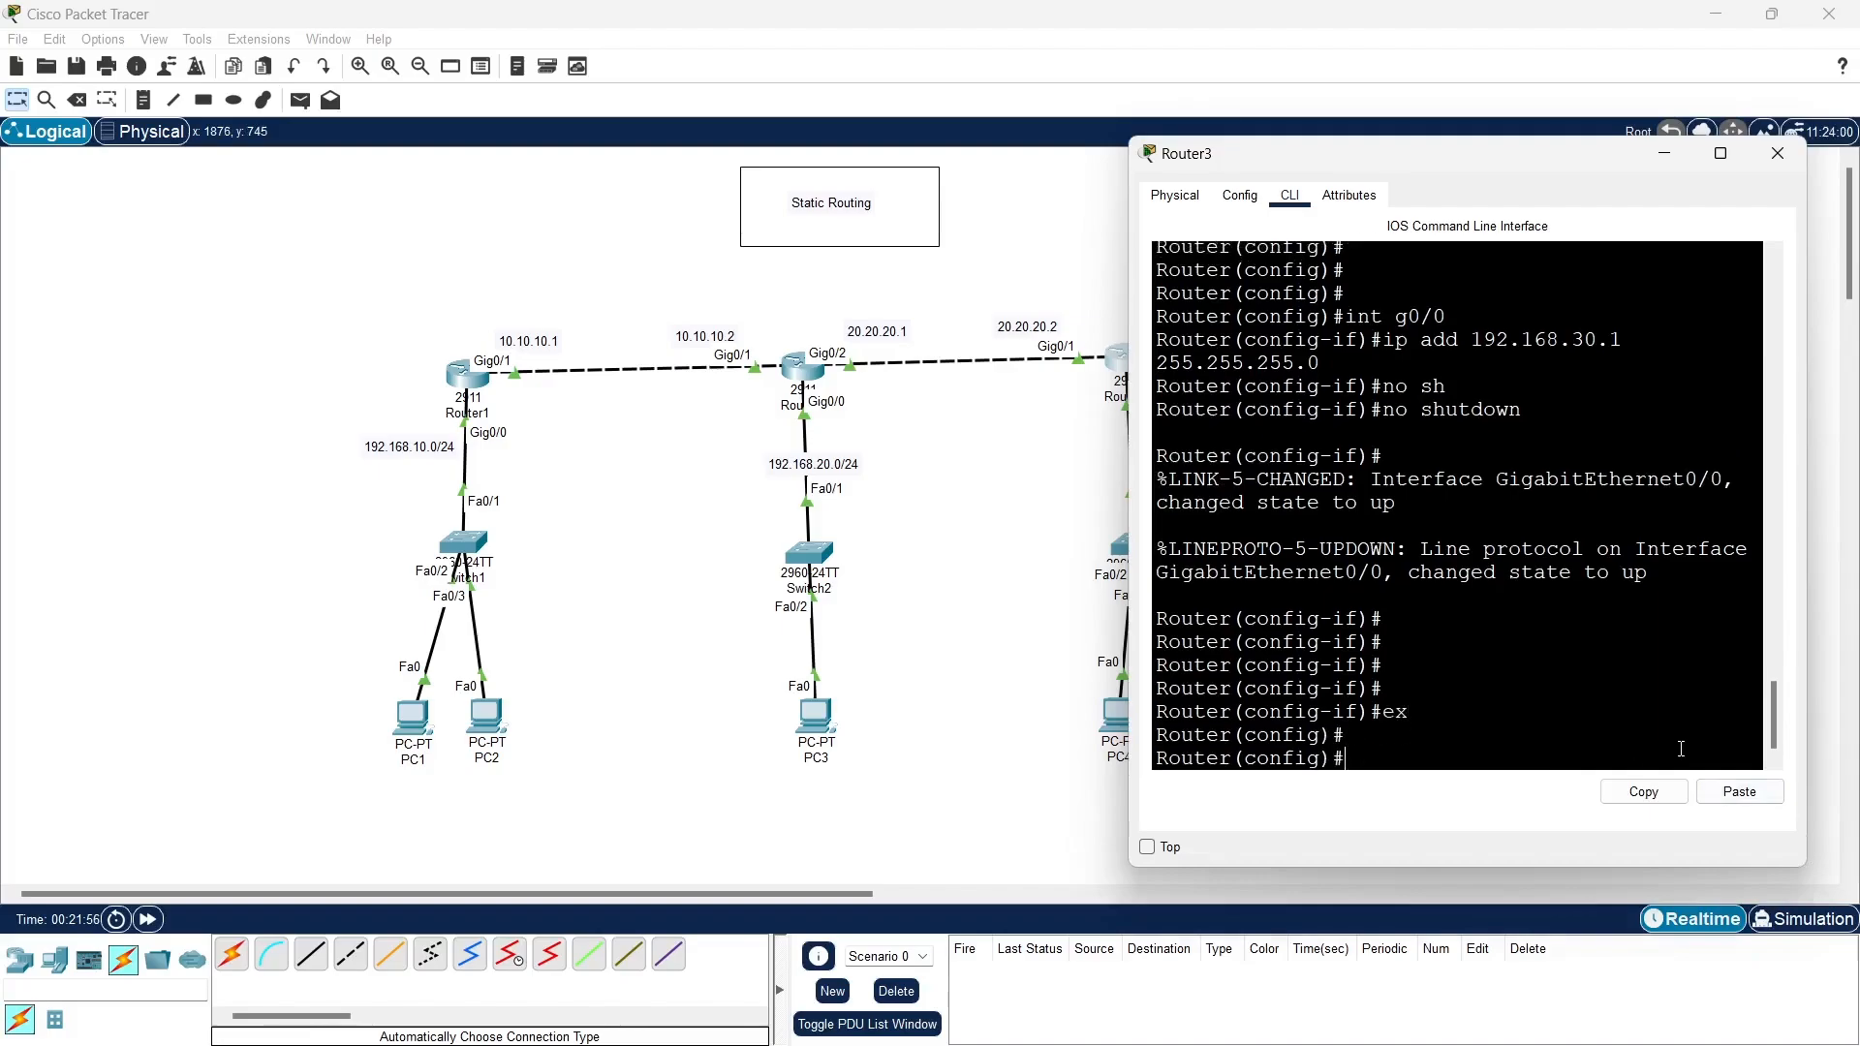
- Add a static route on Router3 to 192.168.20.0 255.255.255.0 through next hop 20.20.20.1, widening the router's window
text(ip ro)
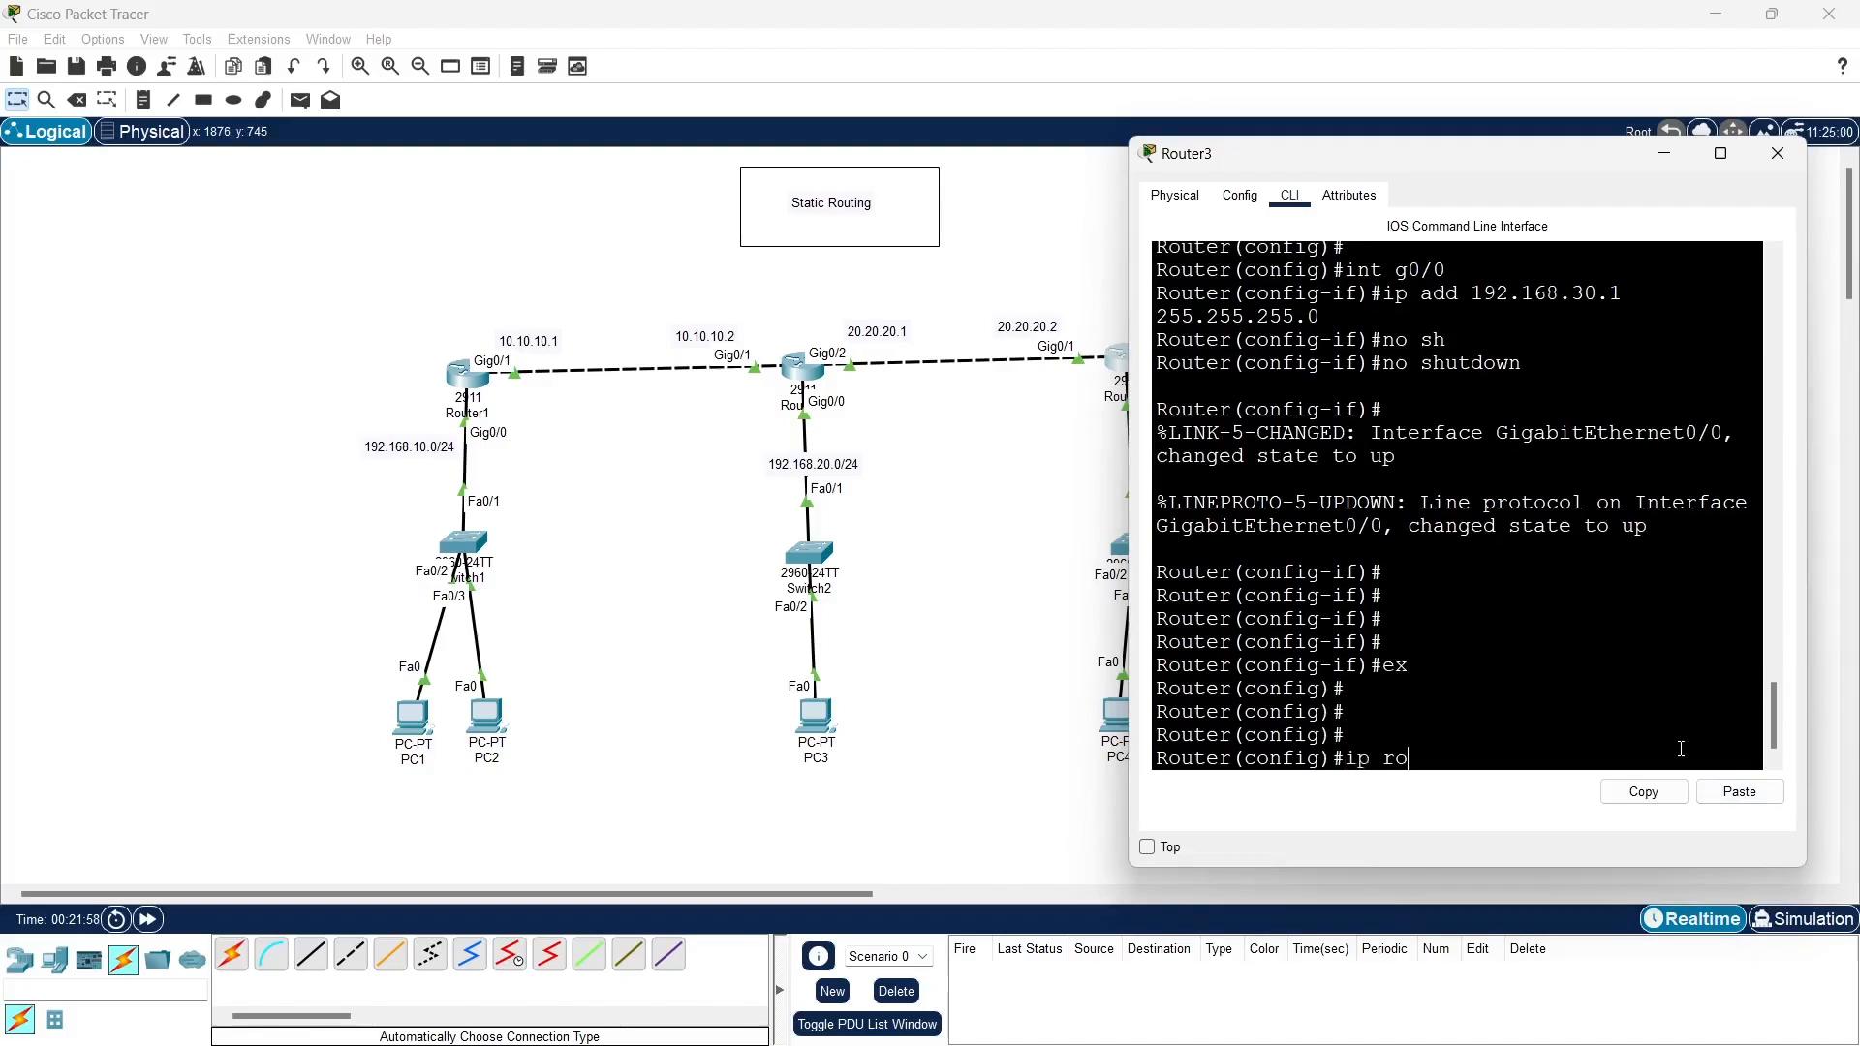
text(ute)
text( 192.168.20)
text( 0)
key(BackSpace)
key(BackSpace)
text(.0 )
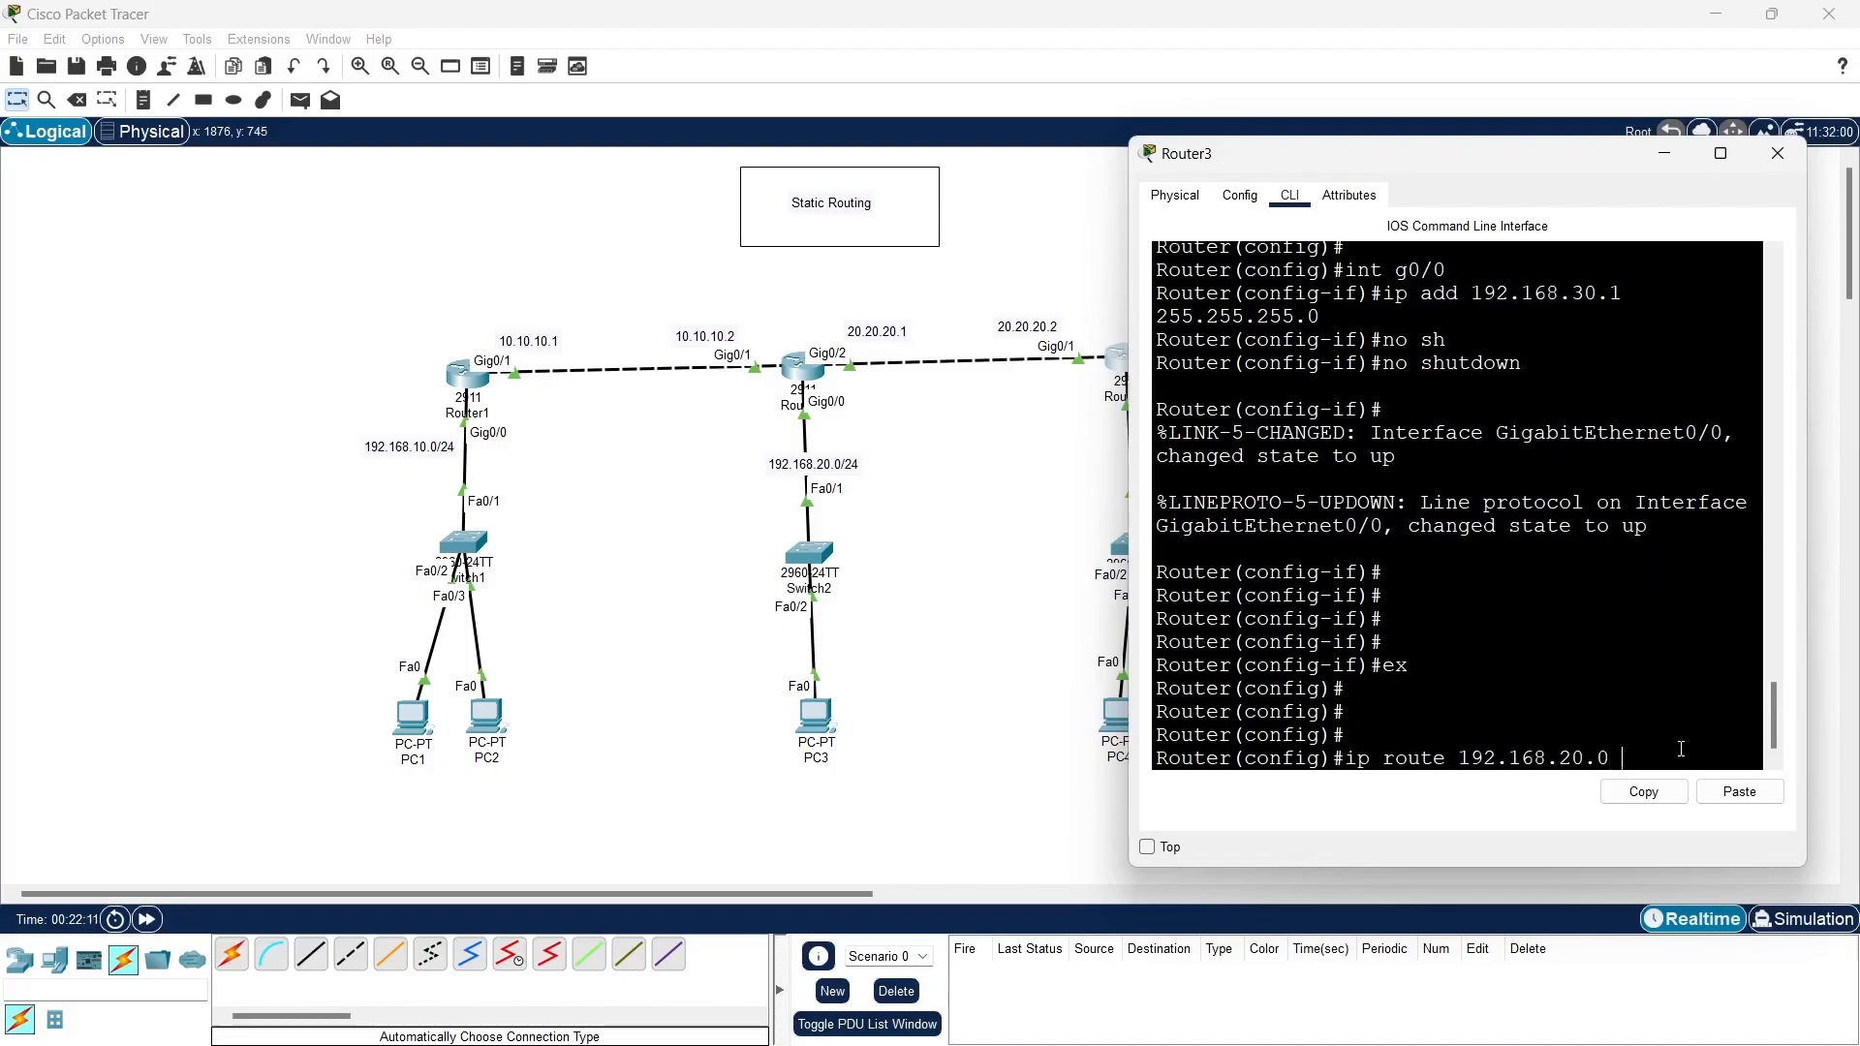
text(255.255.255.0)
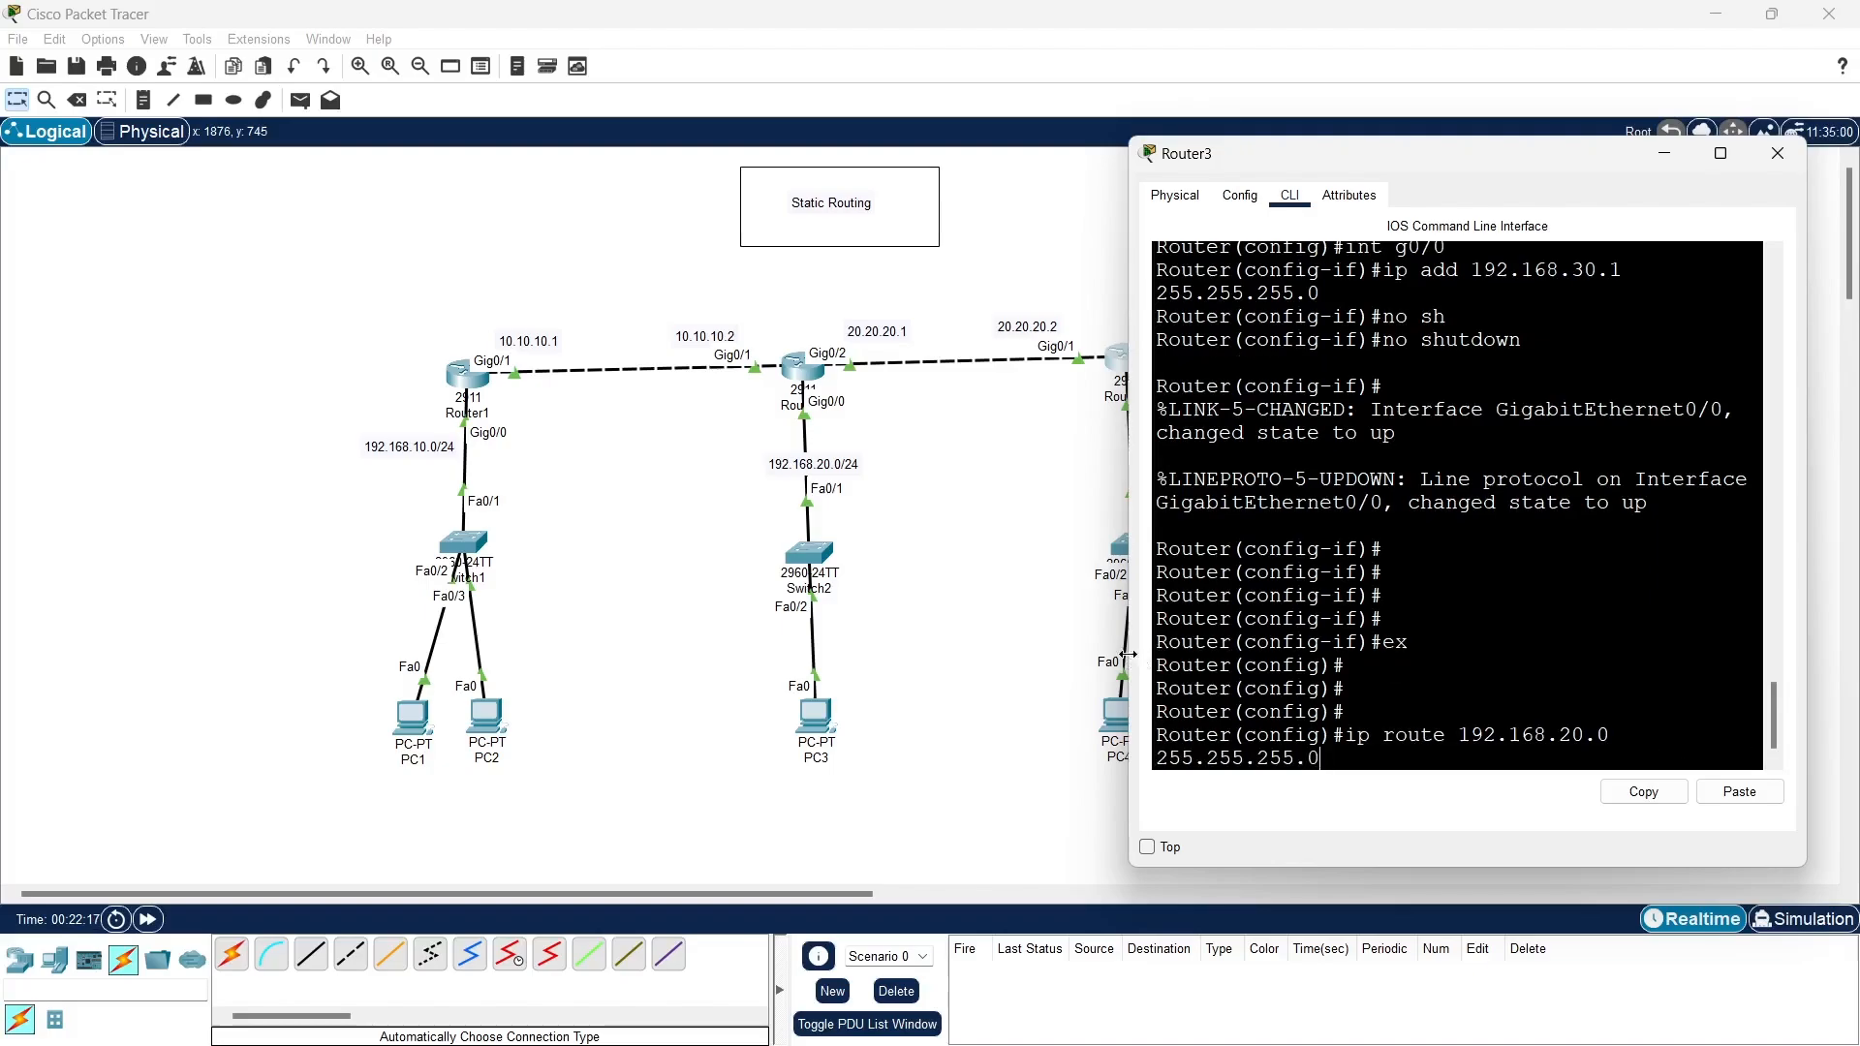
drag(1133, 653, 944, 653)
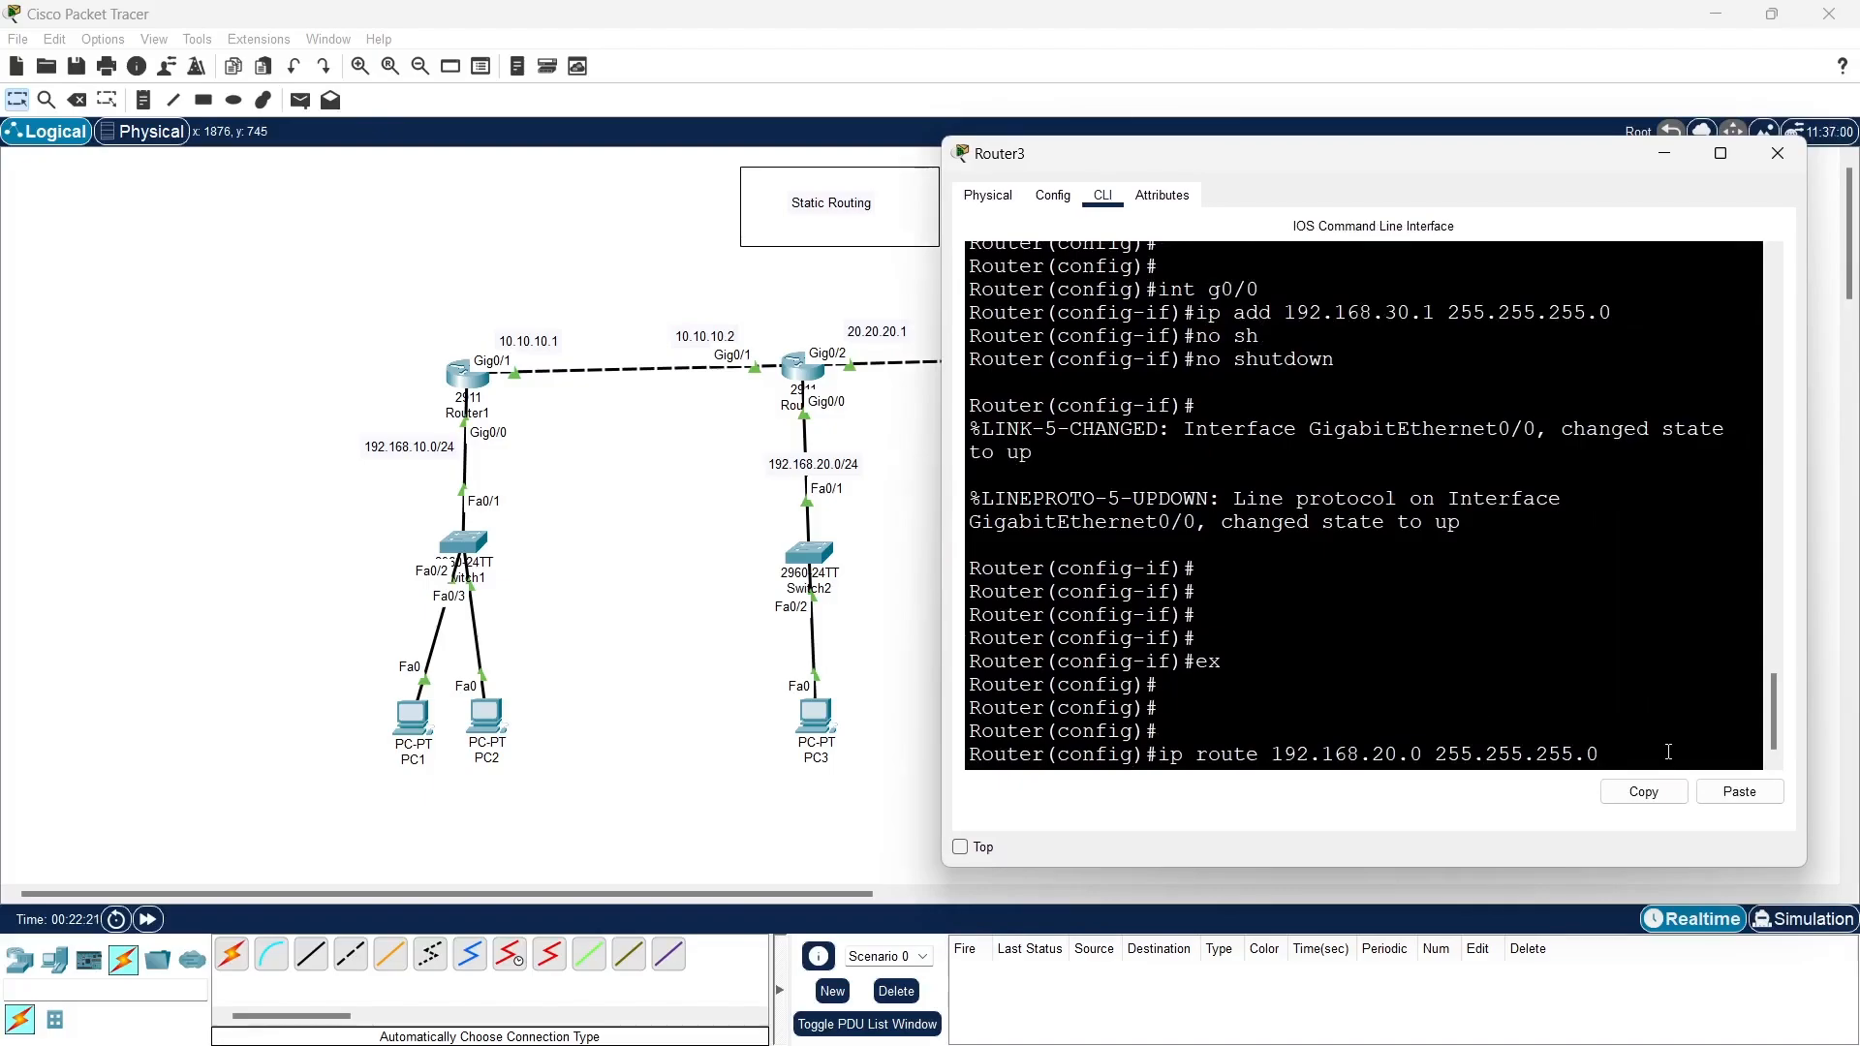
text(20.20.20.20.1)
key(Return)
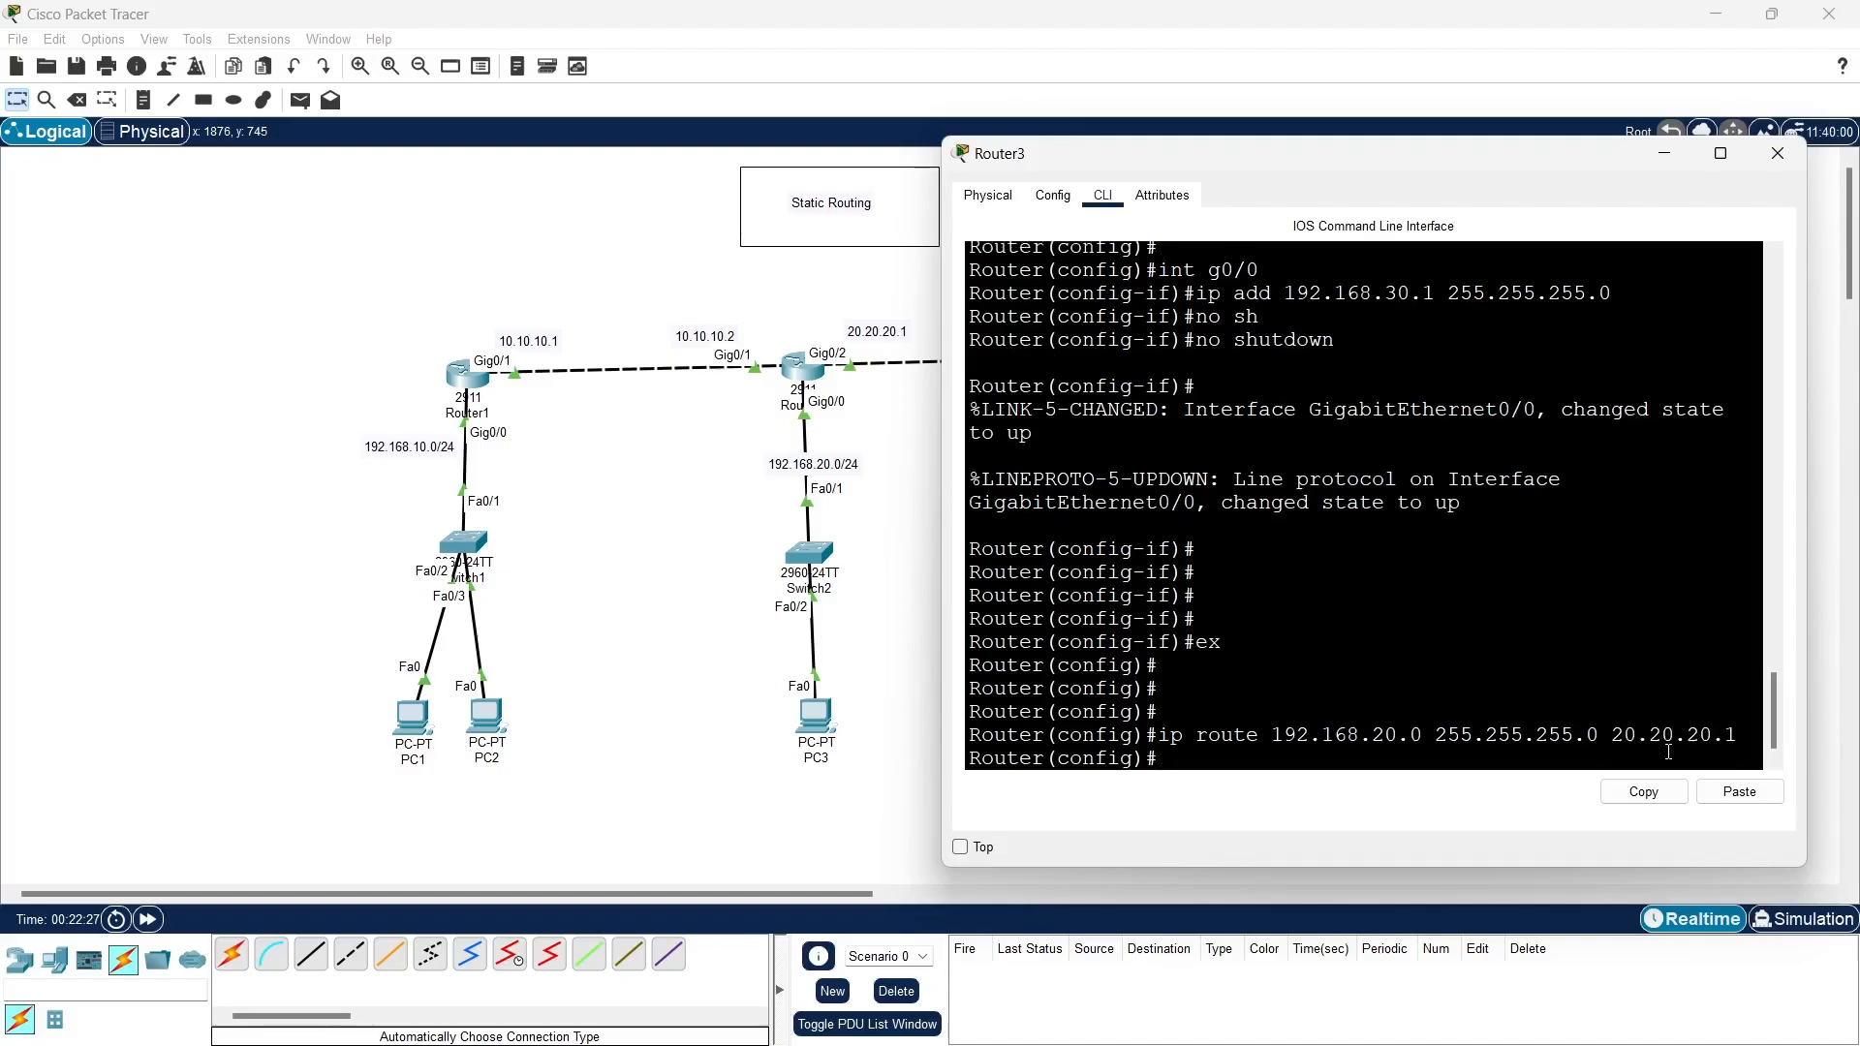
- Add a static route on Router3 to 192.168.10.0 255.255.255.0 through next hop 20.20.20.1 and put the router's window away
key(Up)
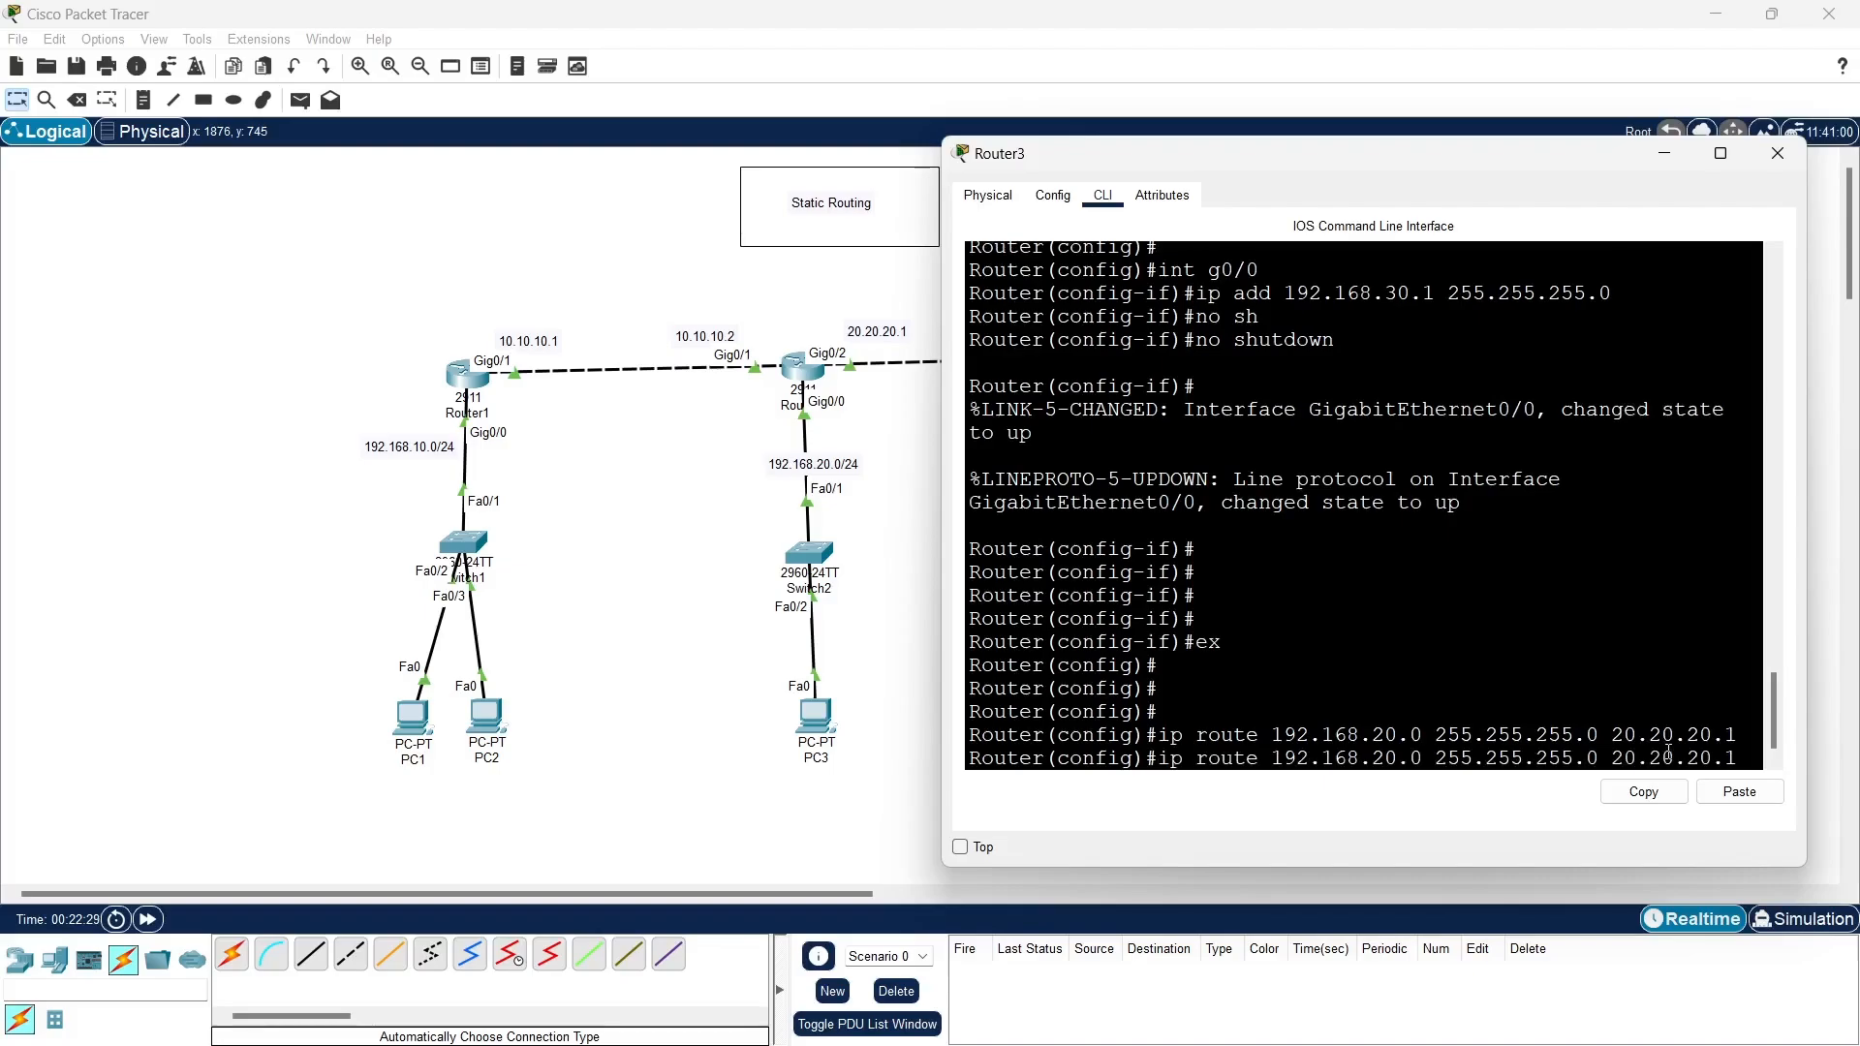
key(BackSpace)
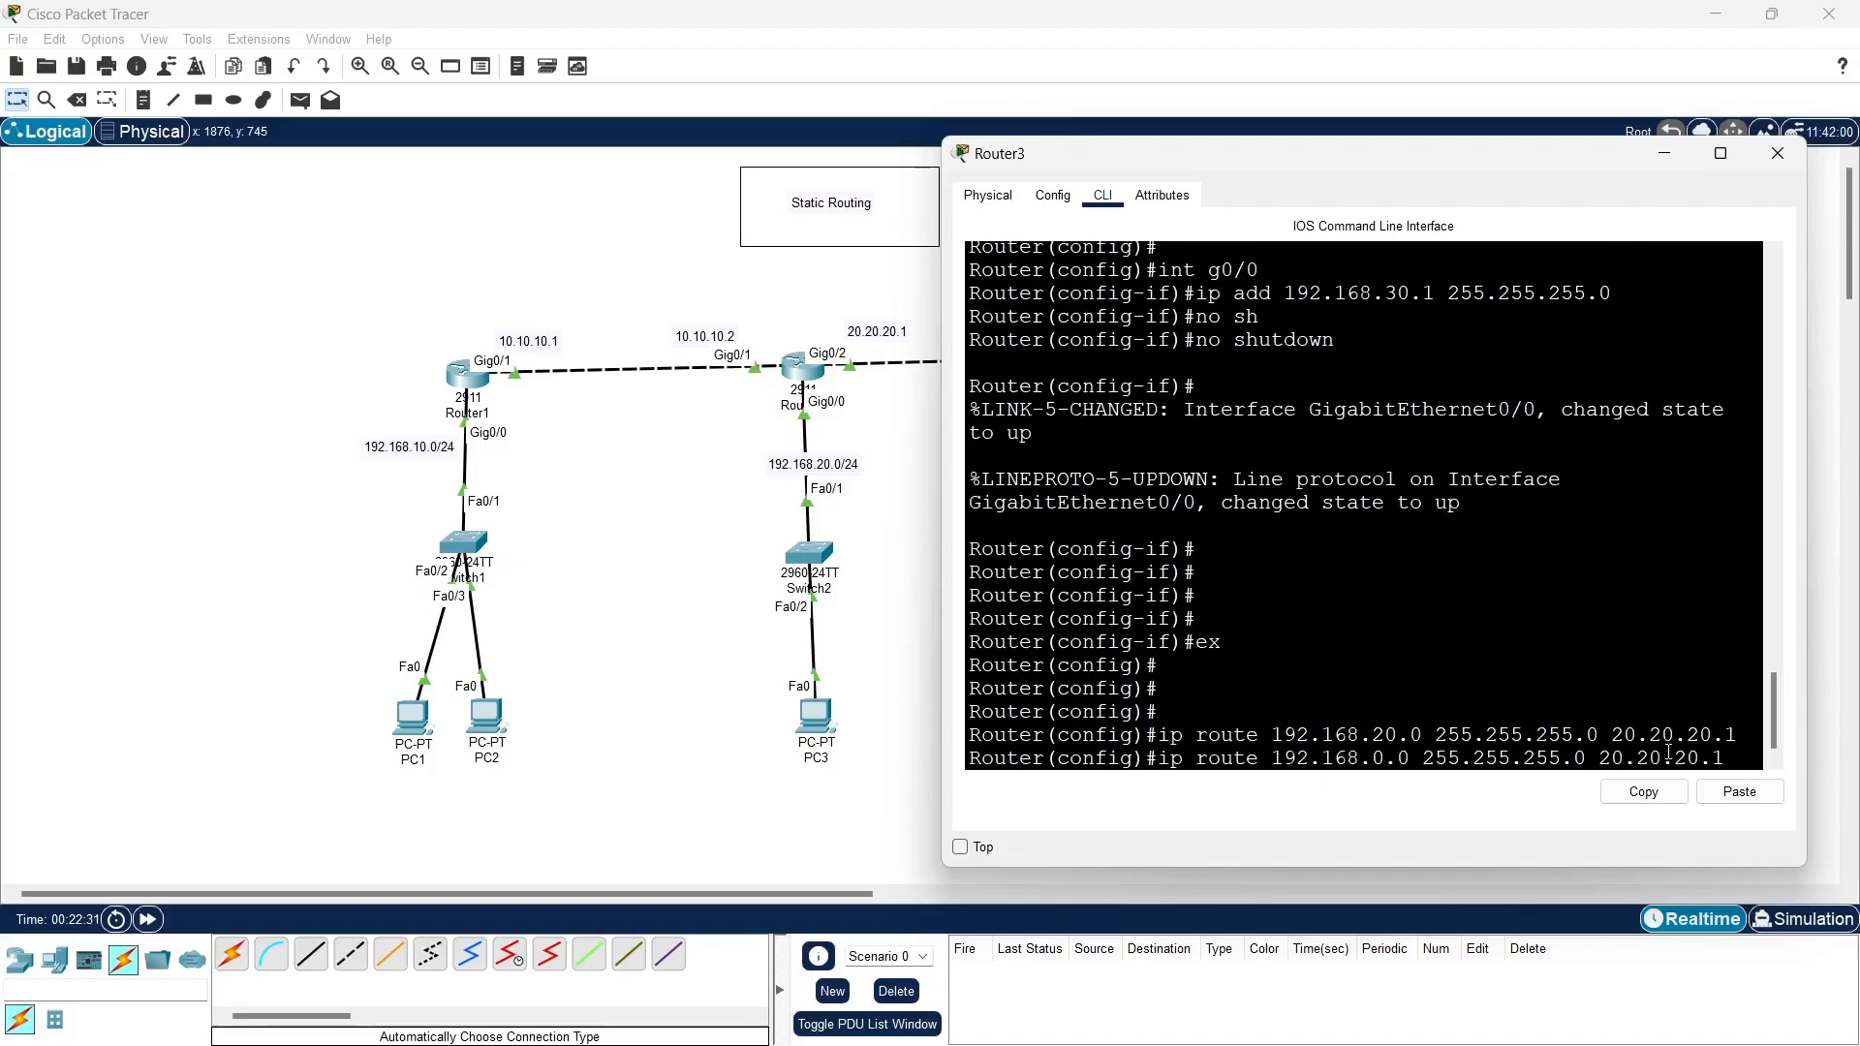
text(1)
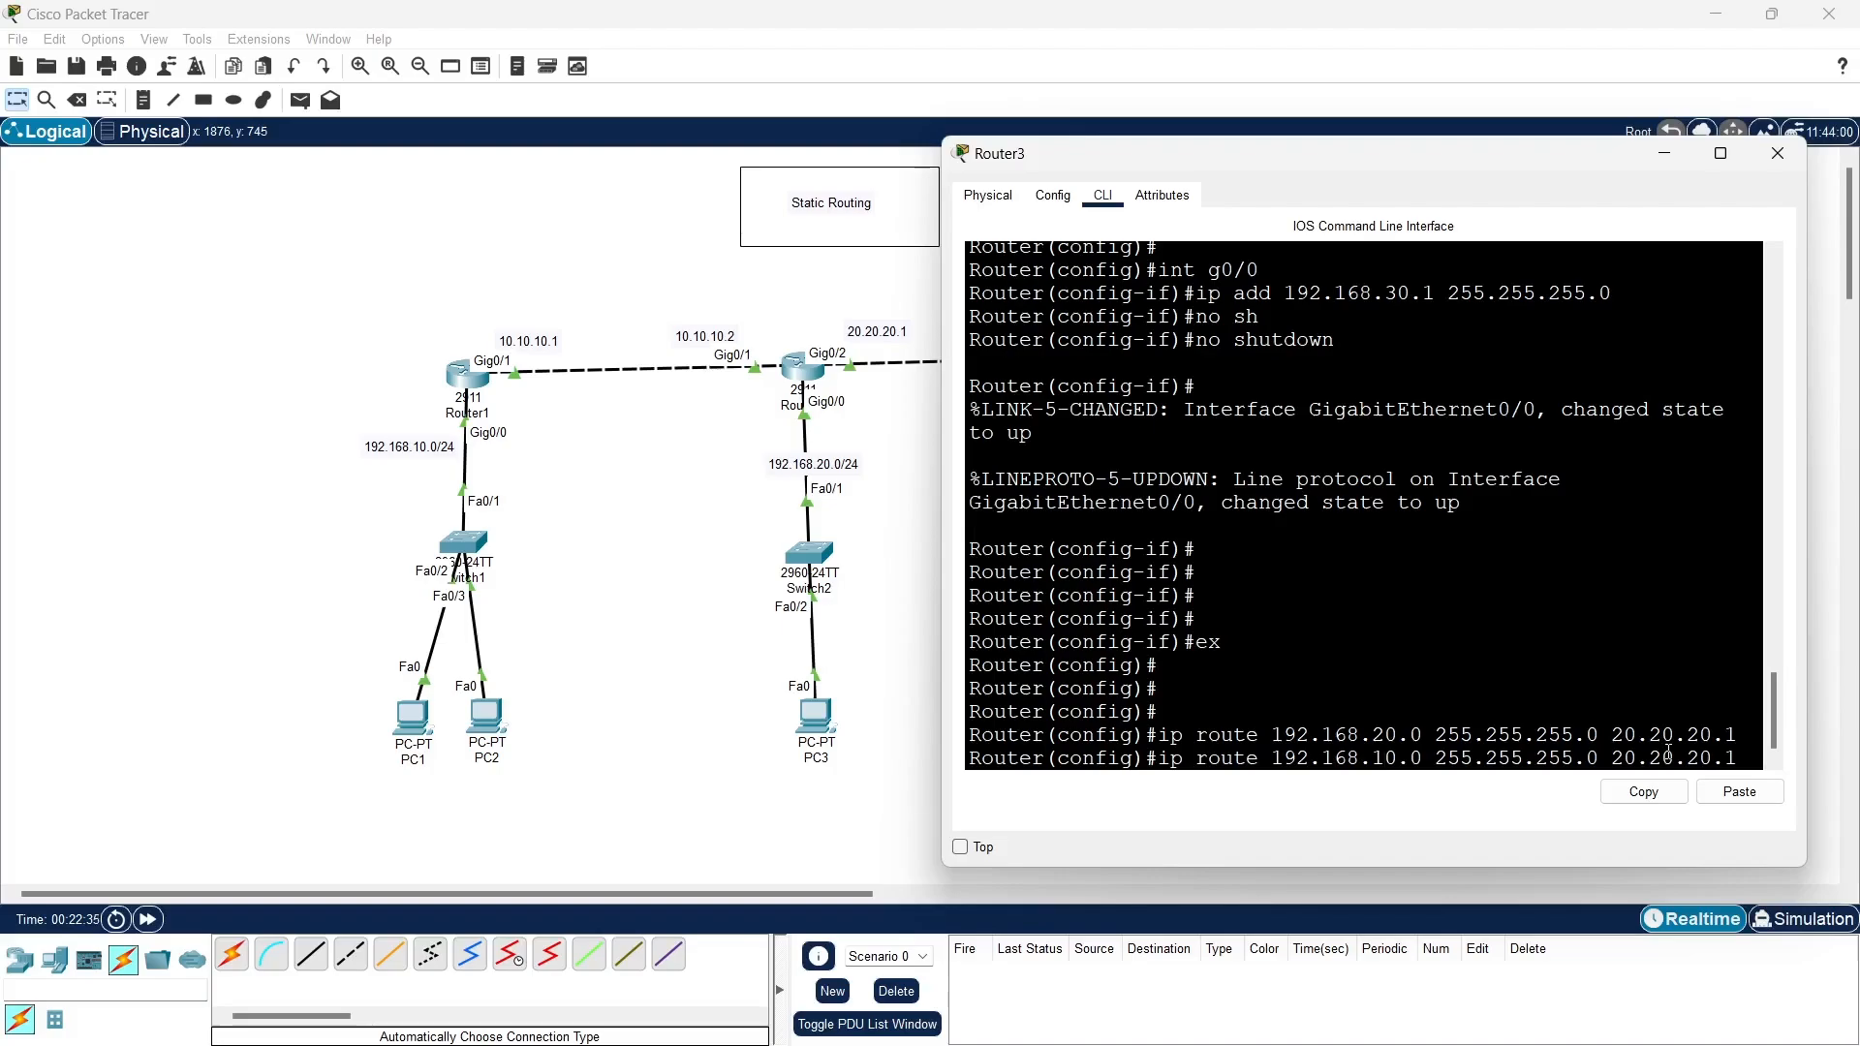
key(Return)
key(Return)
key(Return)
key(Return)
key(Return)
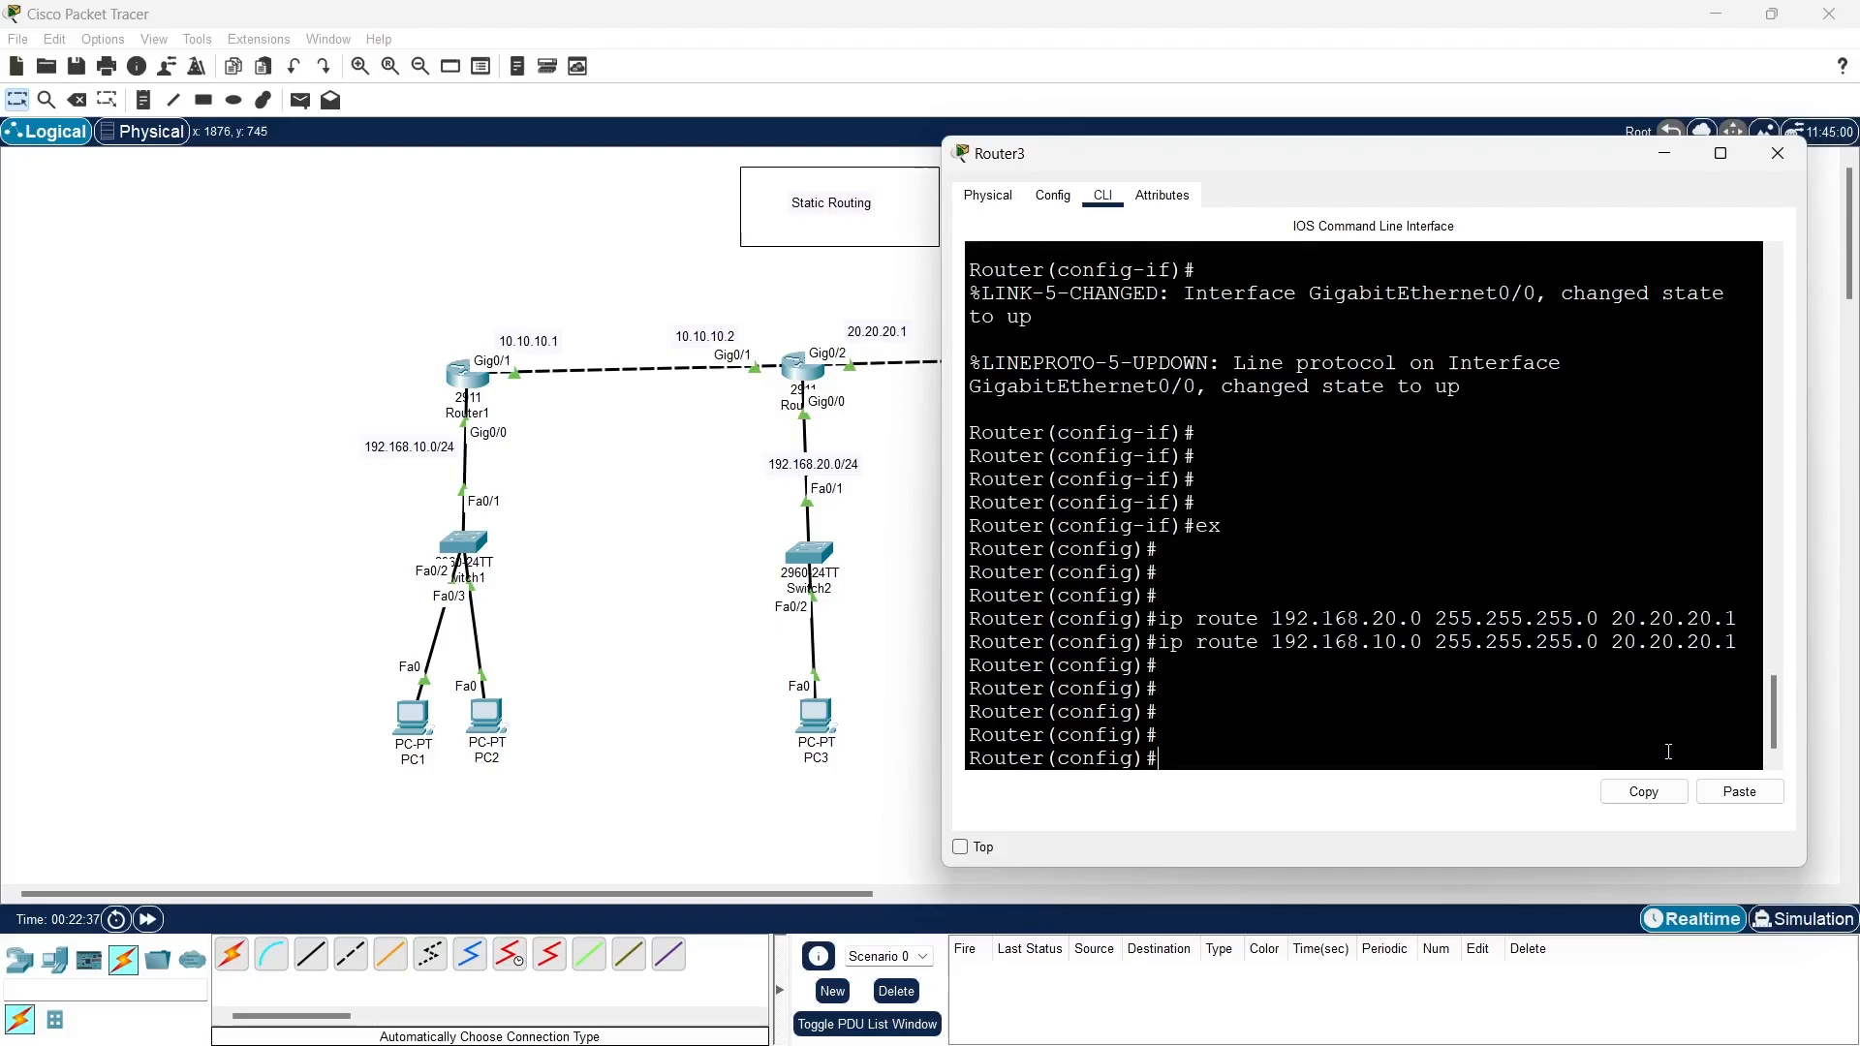
click(1666, 158)
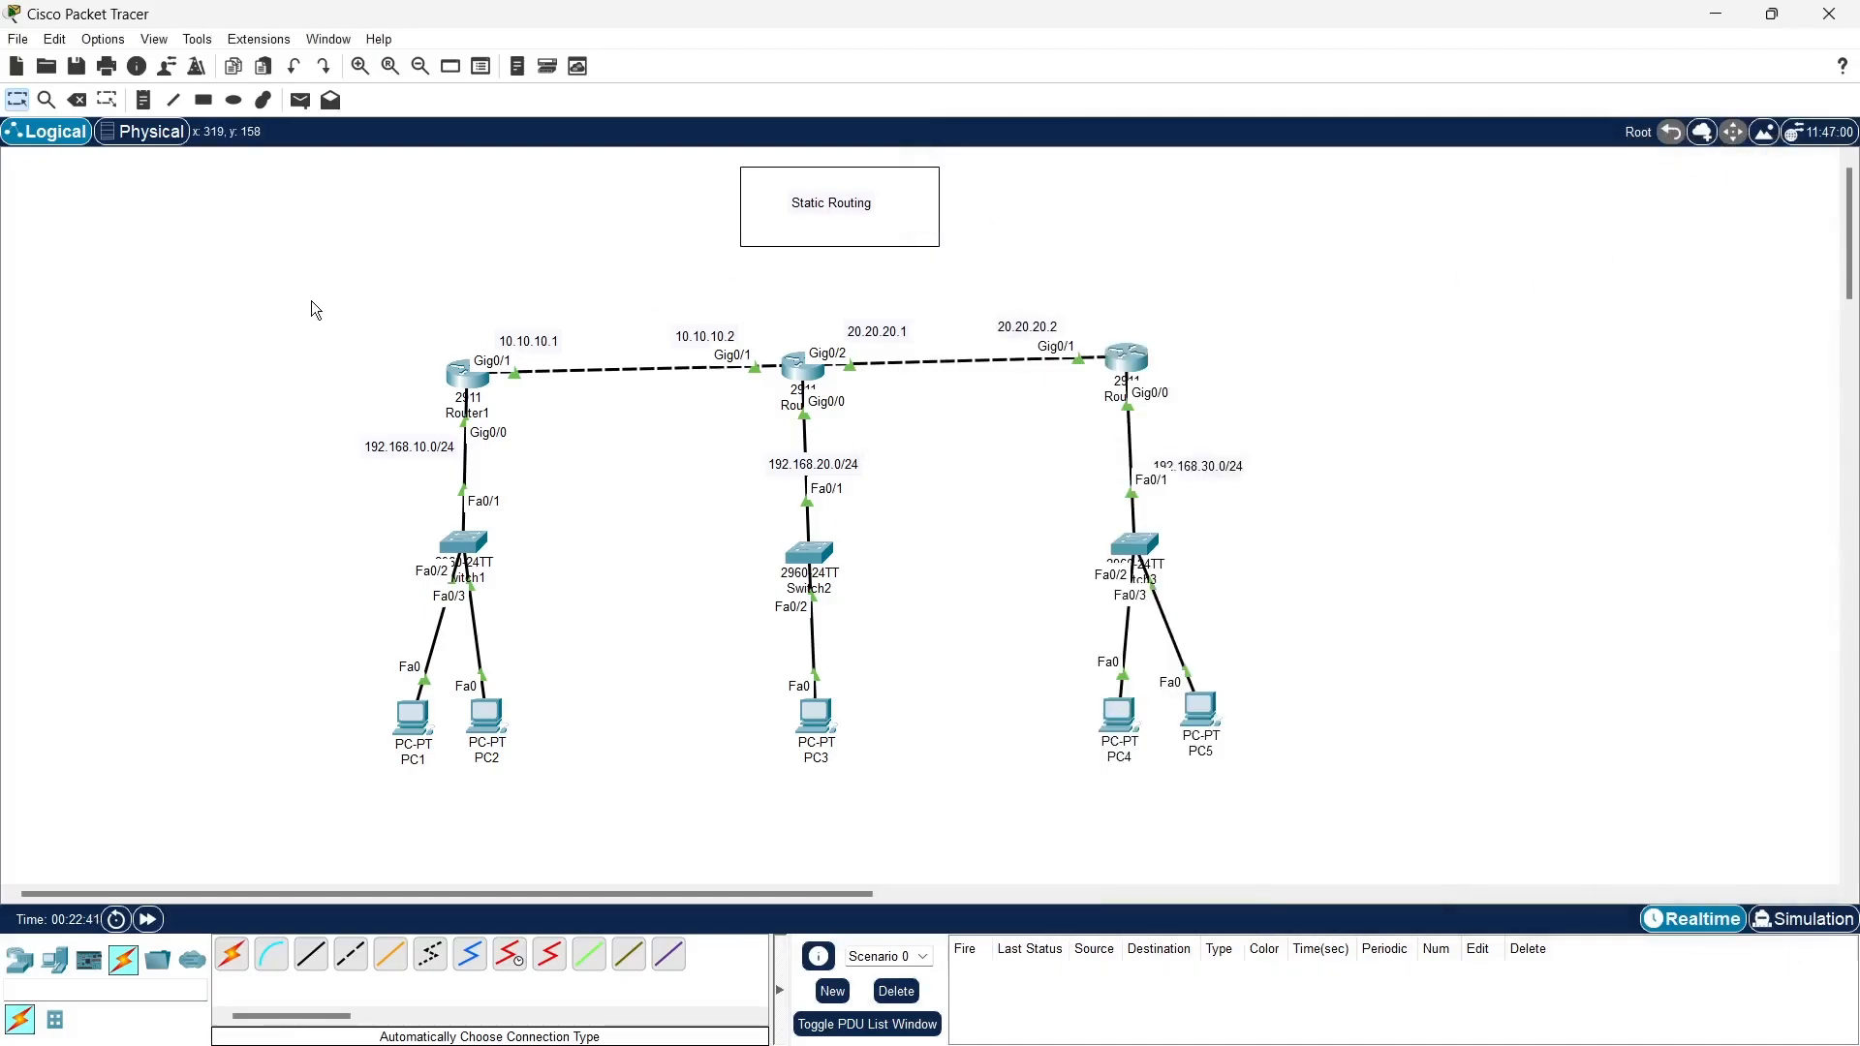
- Ping 192.168.20.10 from PC1's command prompt, and close the PC's window
click(409, 729)
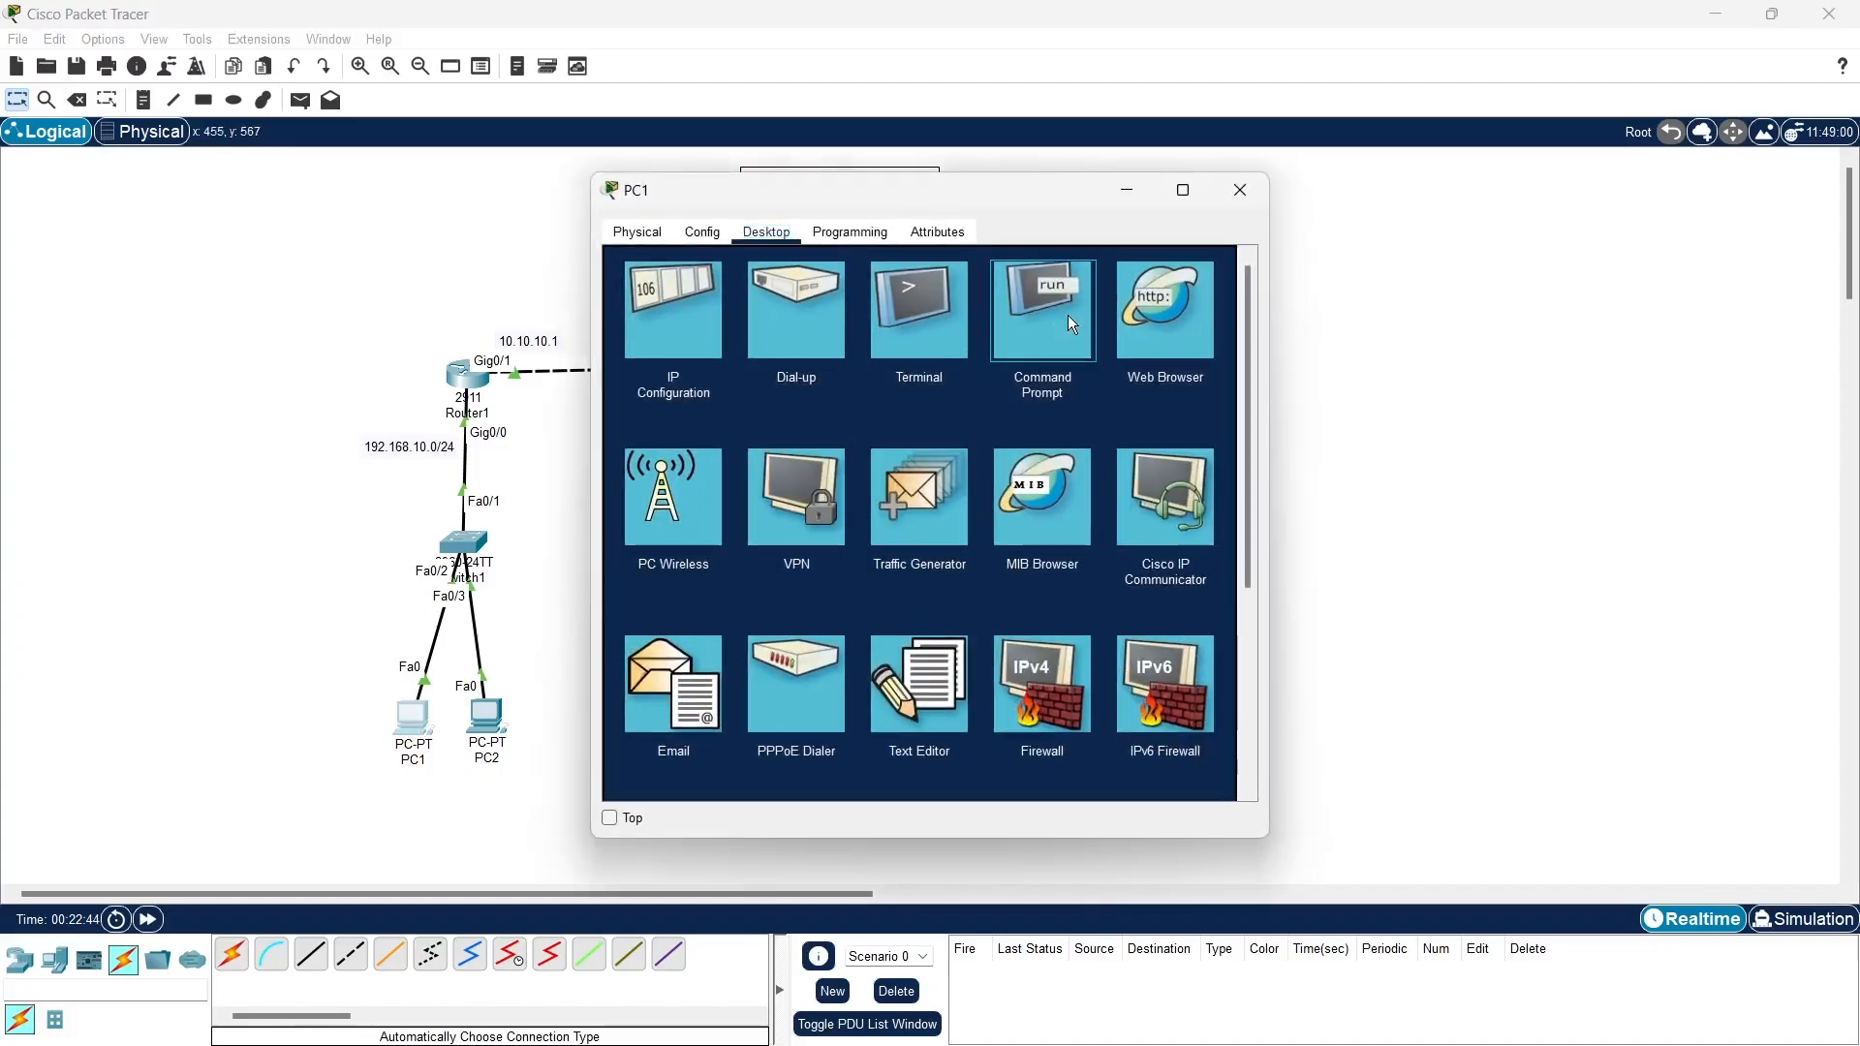
click(1068, 316)
scroll(948, 589, down, 6)
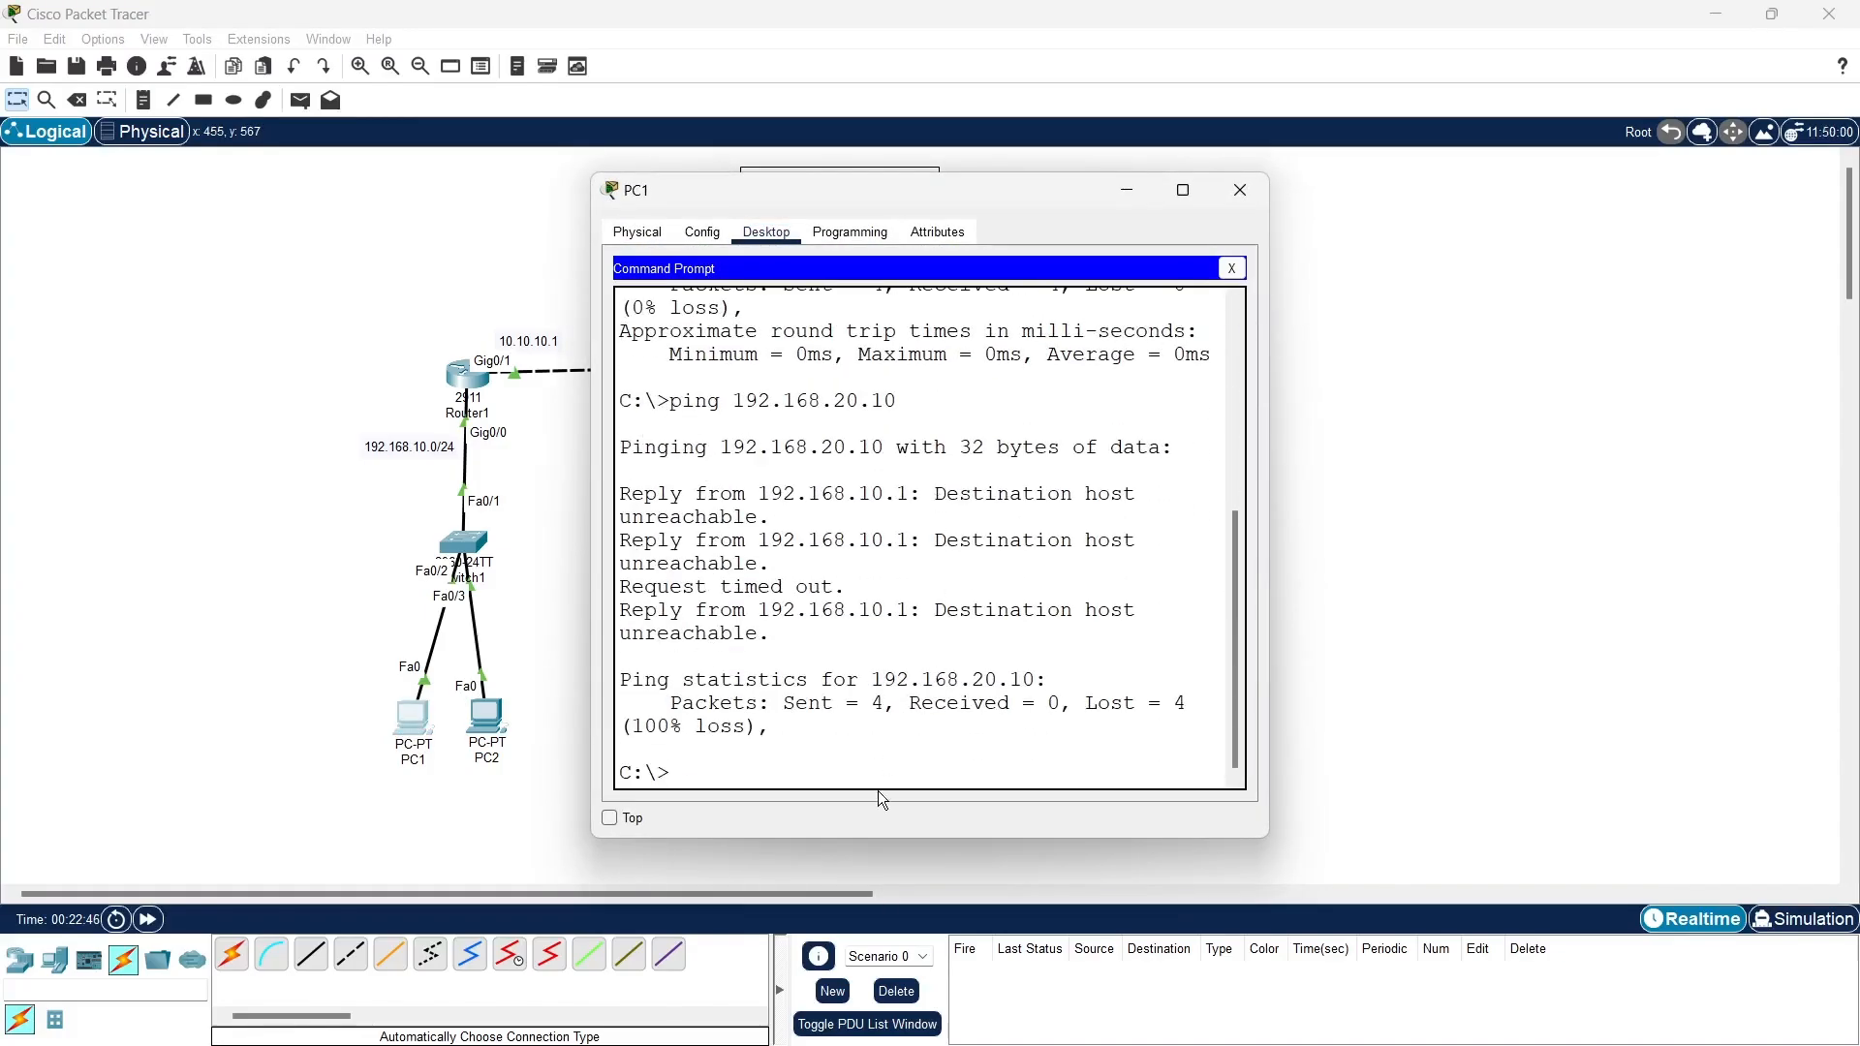
key(Up)
key(Return)
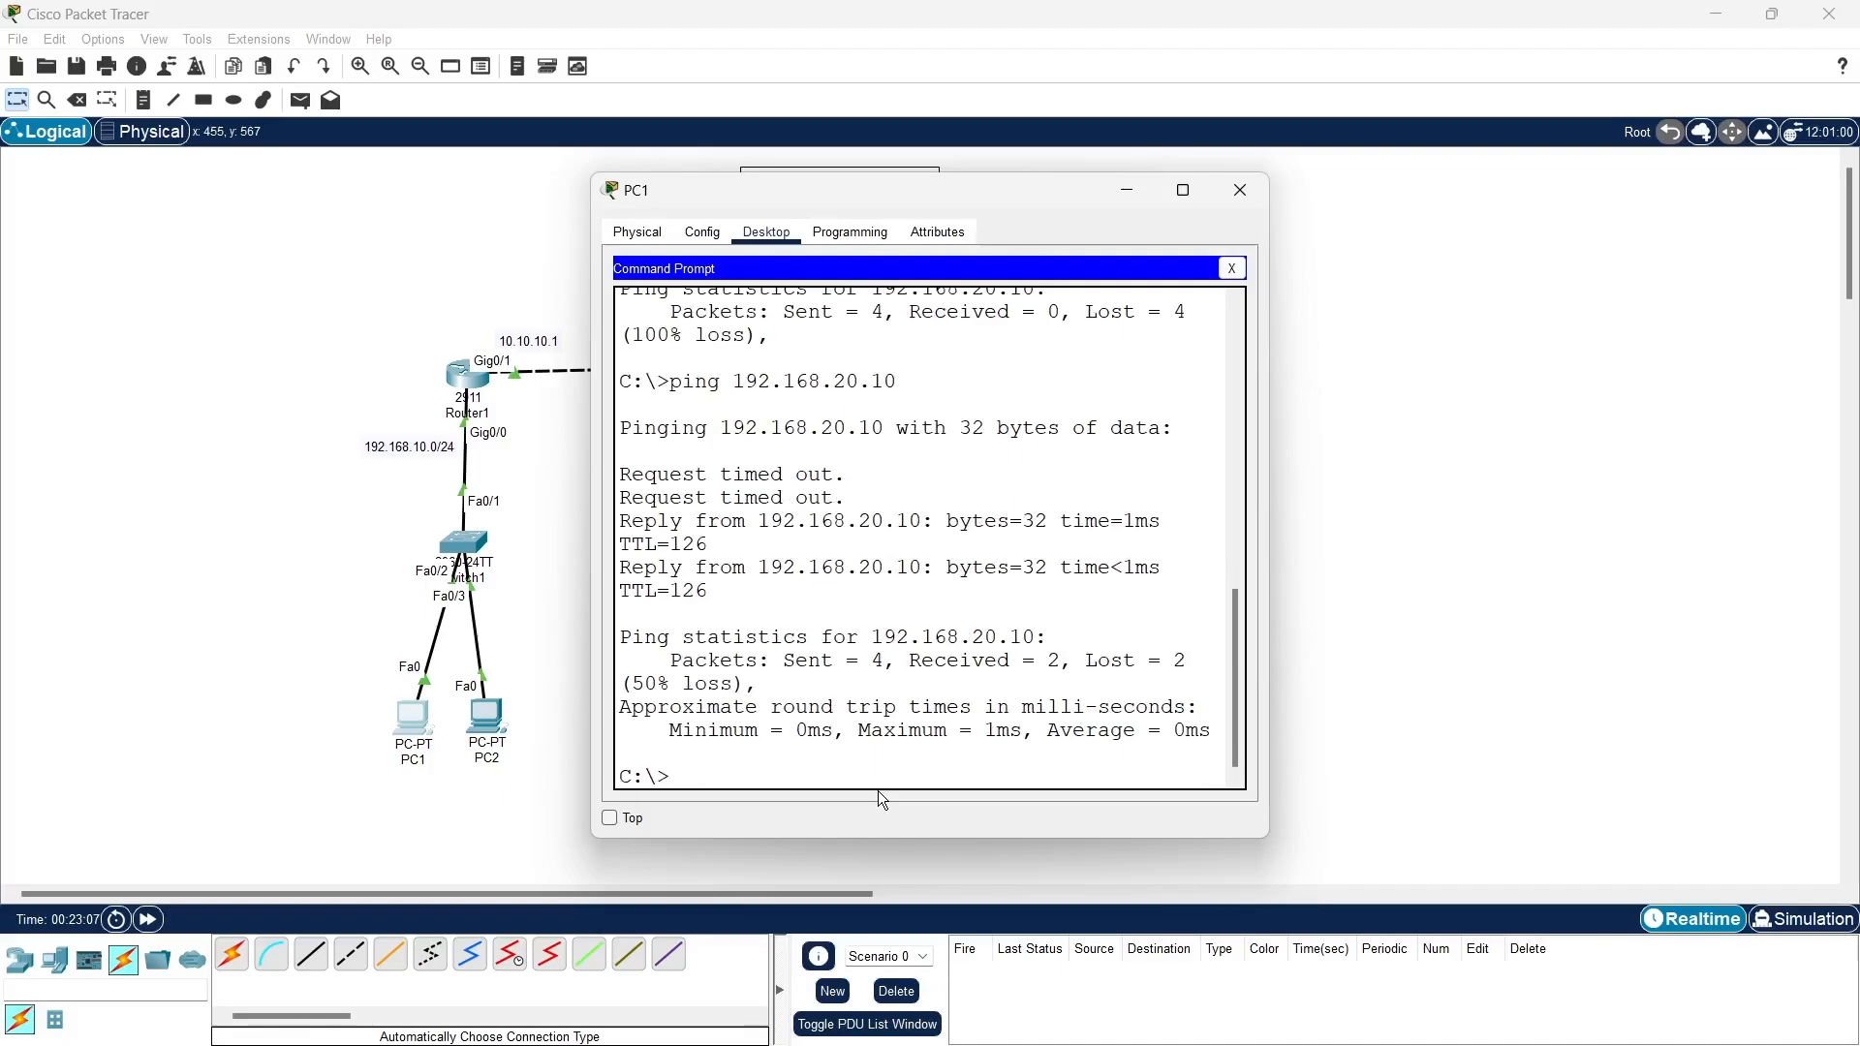
click(1233, 269)
click(1240, 189)
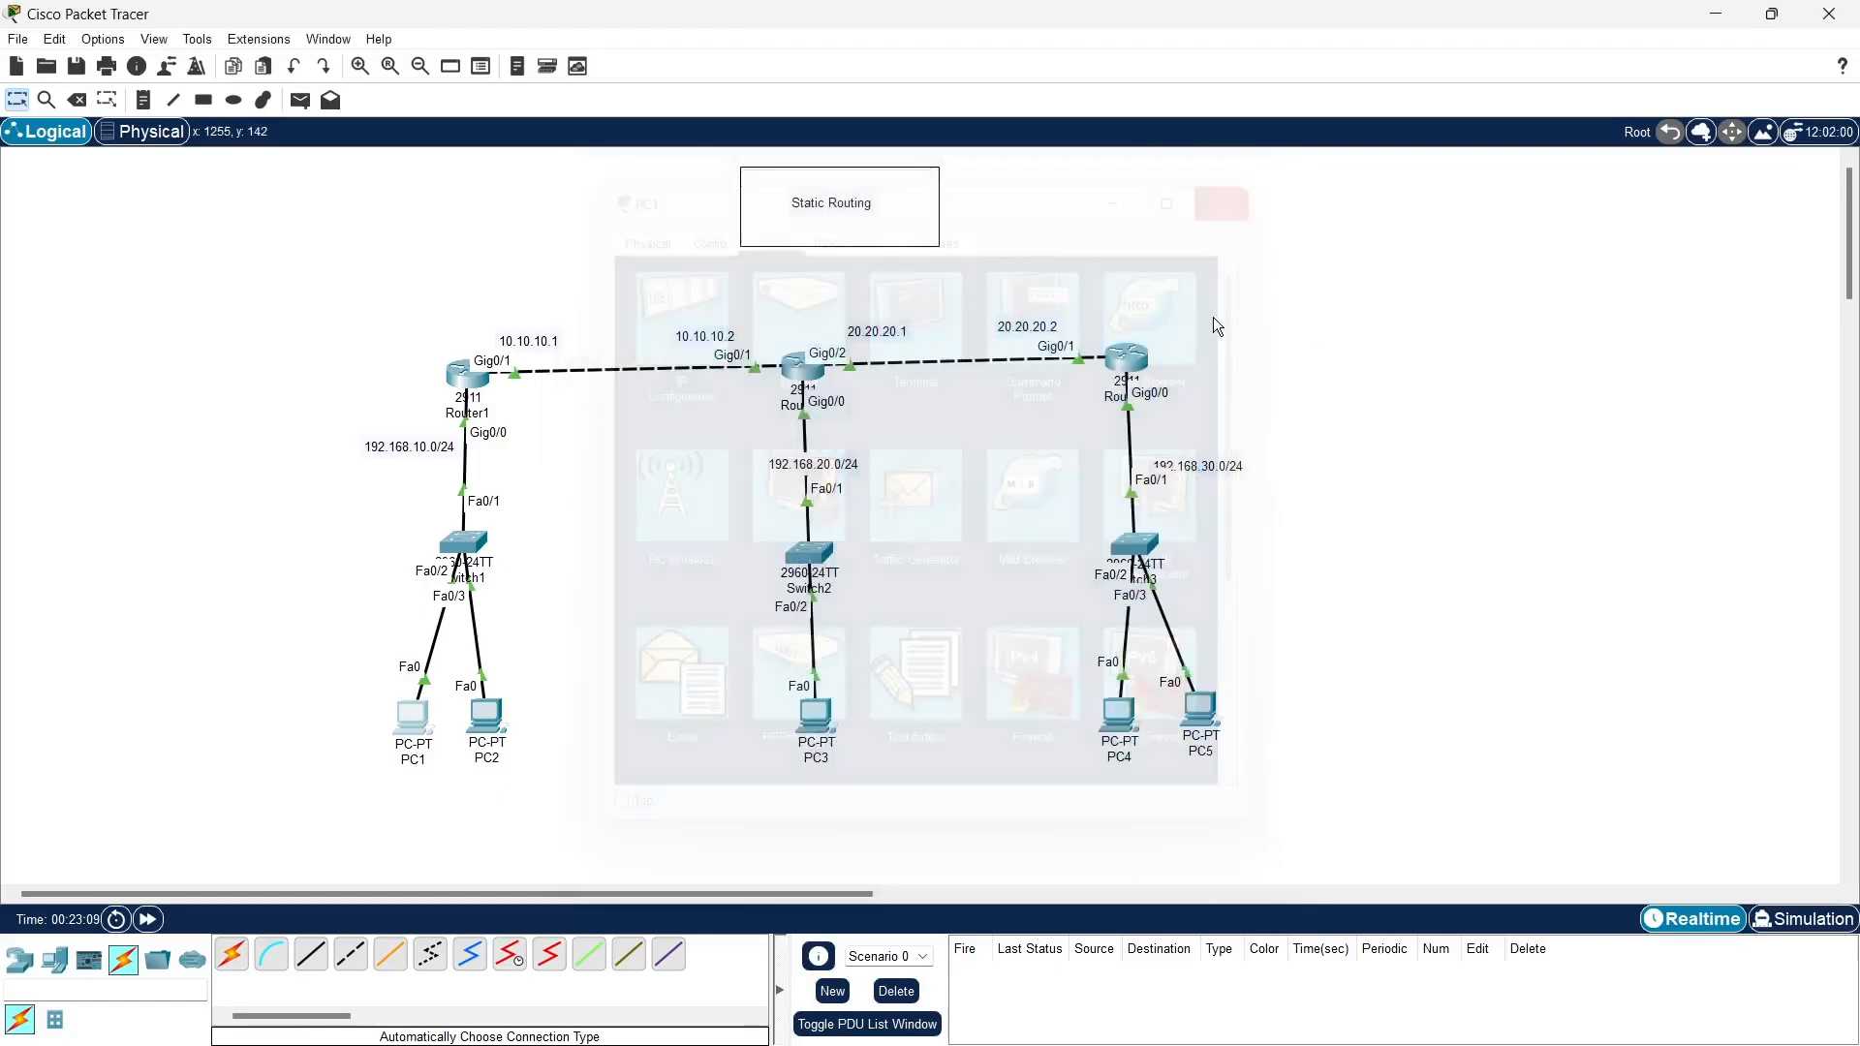
- Open PC3's command prompt and ping 192.168.30.10
click(817, 715)
click(1074, 293)
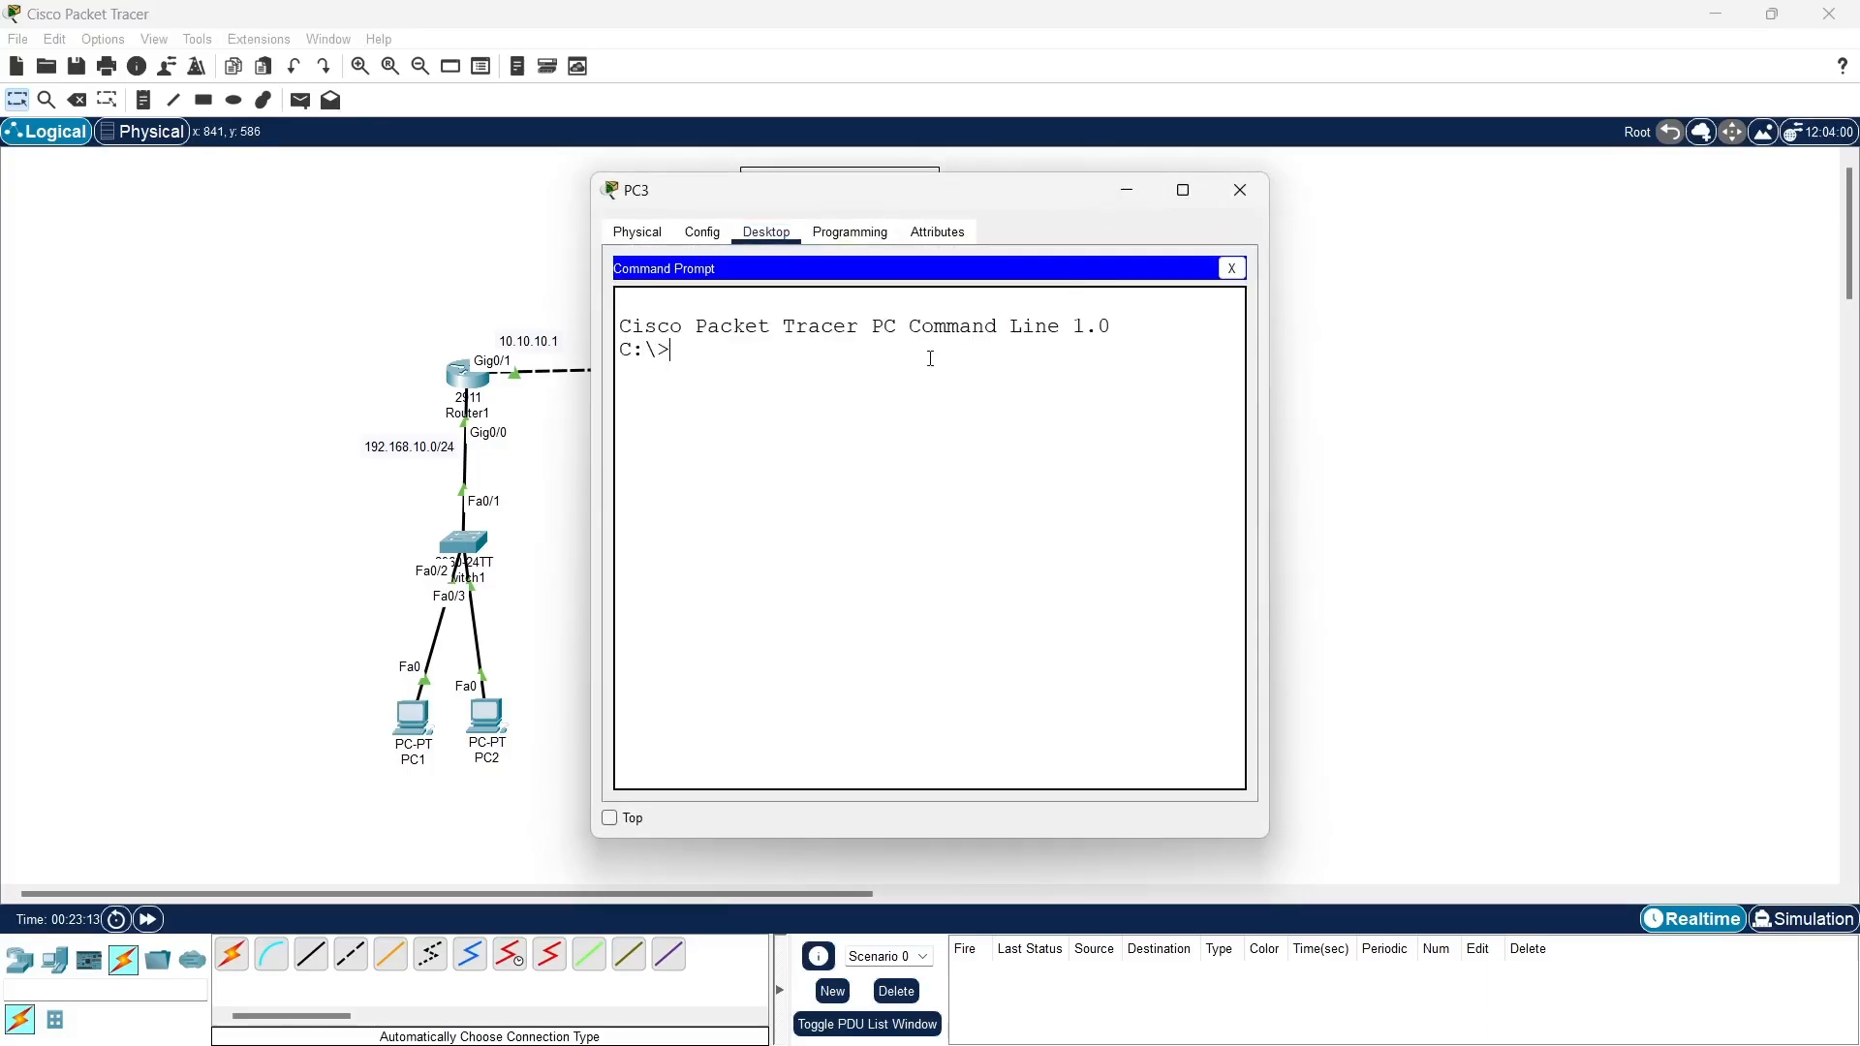
text(ping 192.168.30.10)
key(Return)
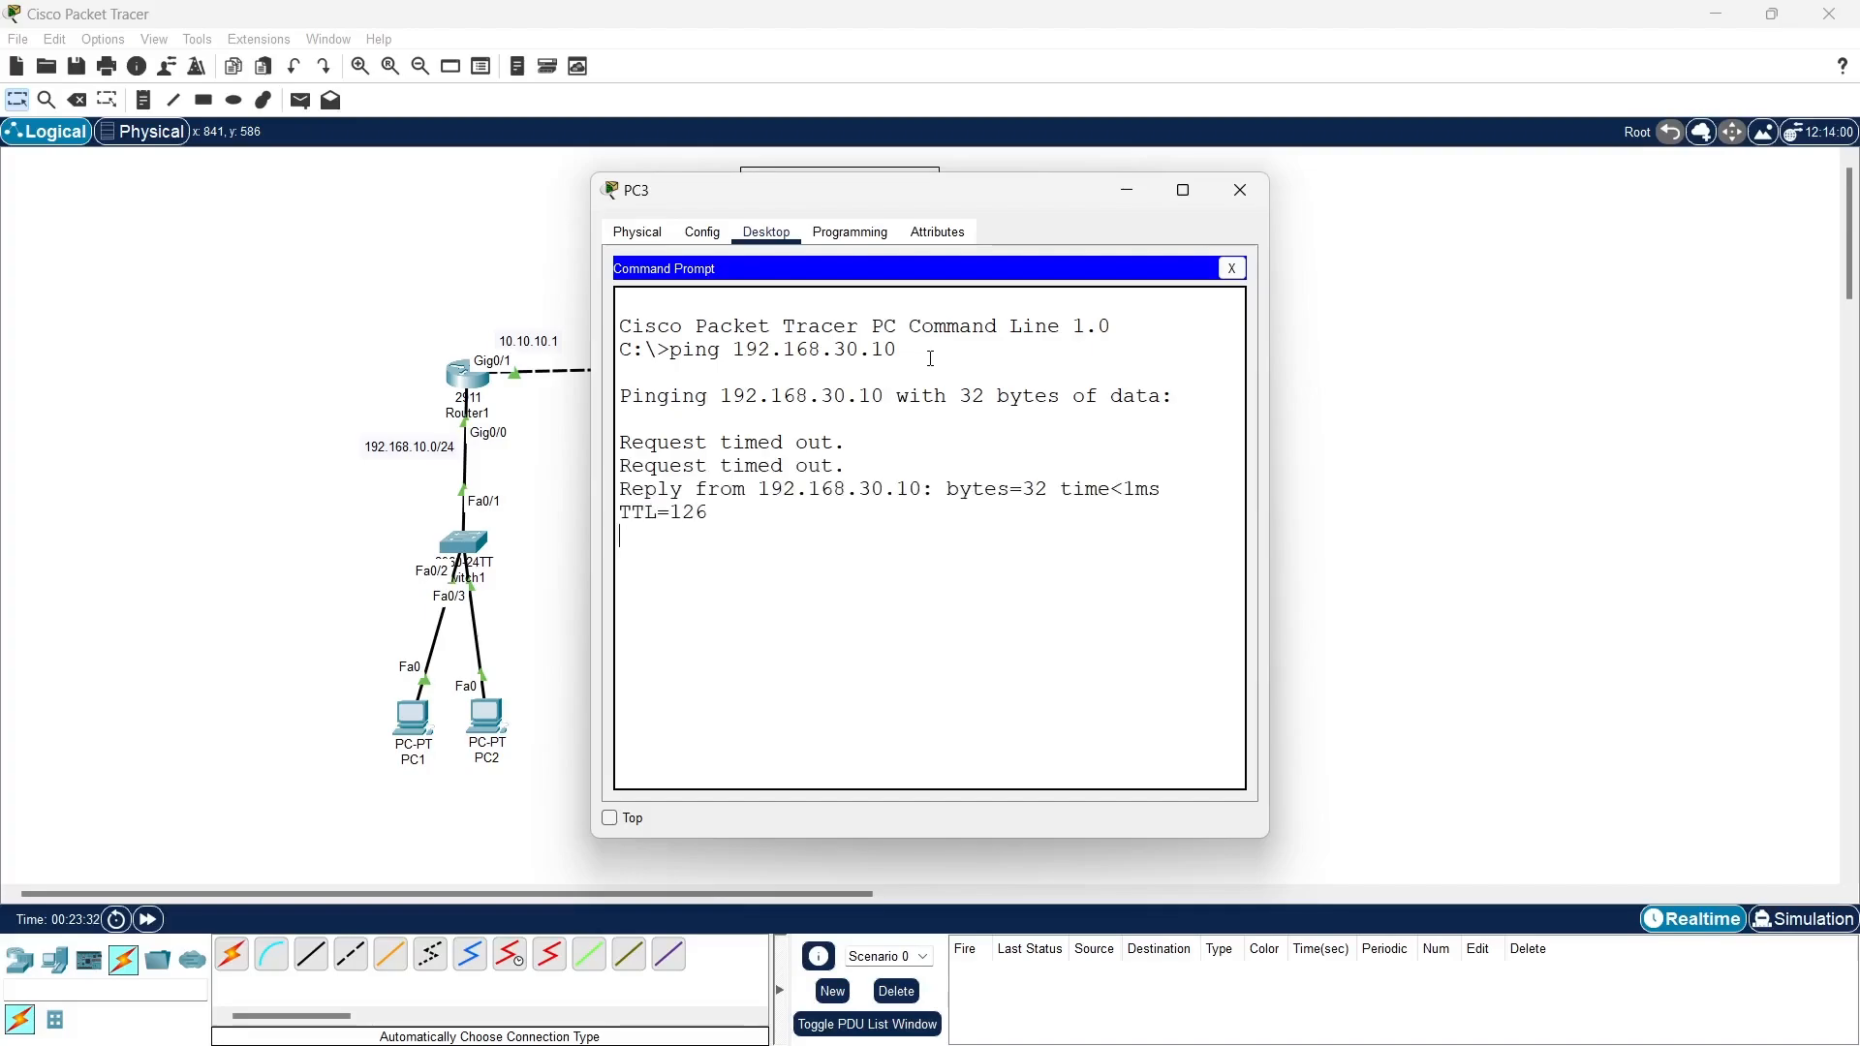
- Repeat the ping to 192.168.30.10 from PC3, and close the PC's window
key(Up)
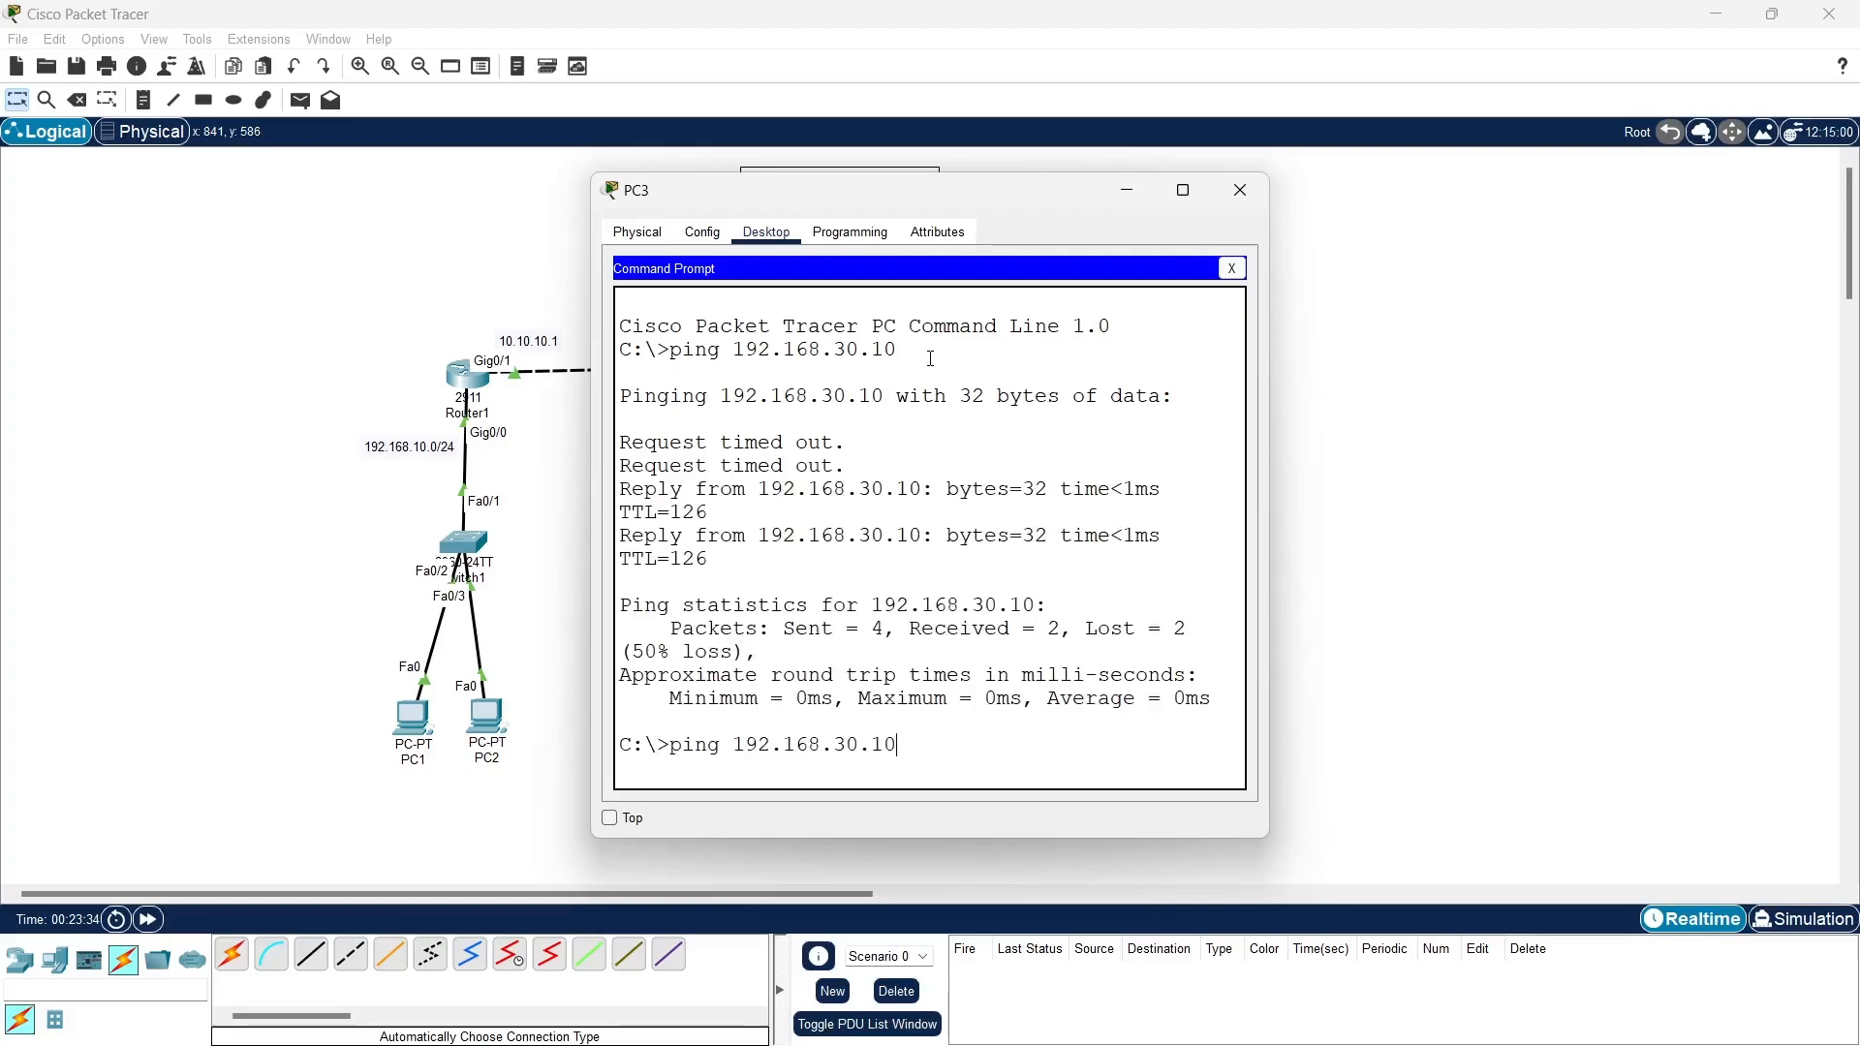
key(Return)
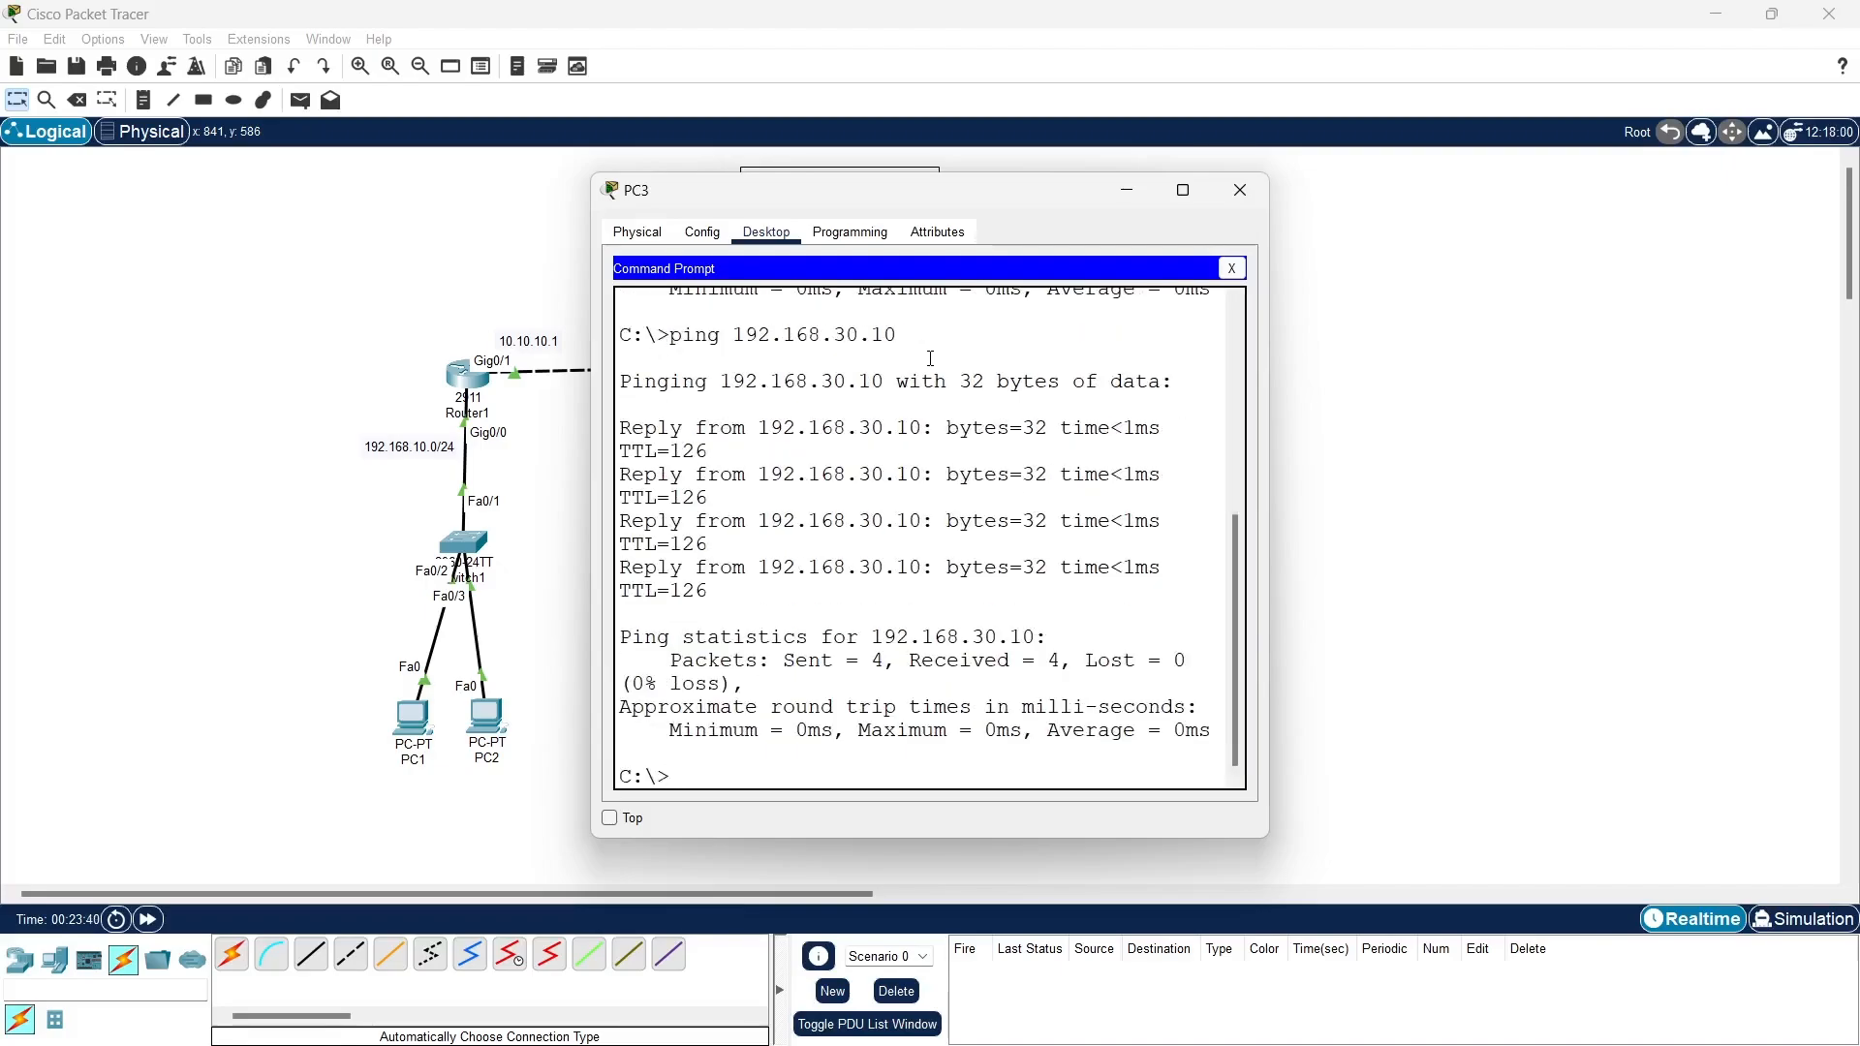
click(1233, 271)
click(1241, 191)
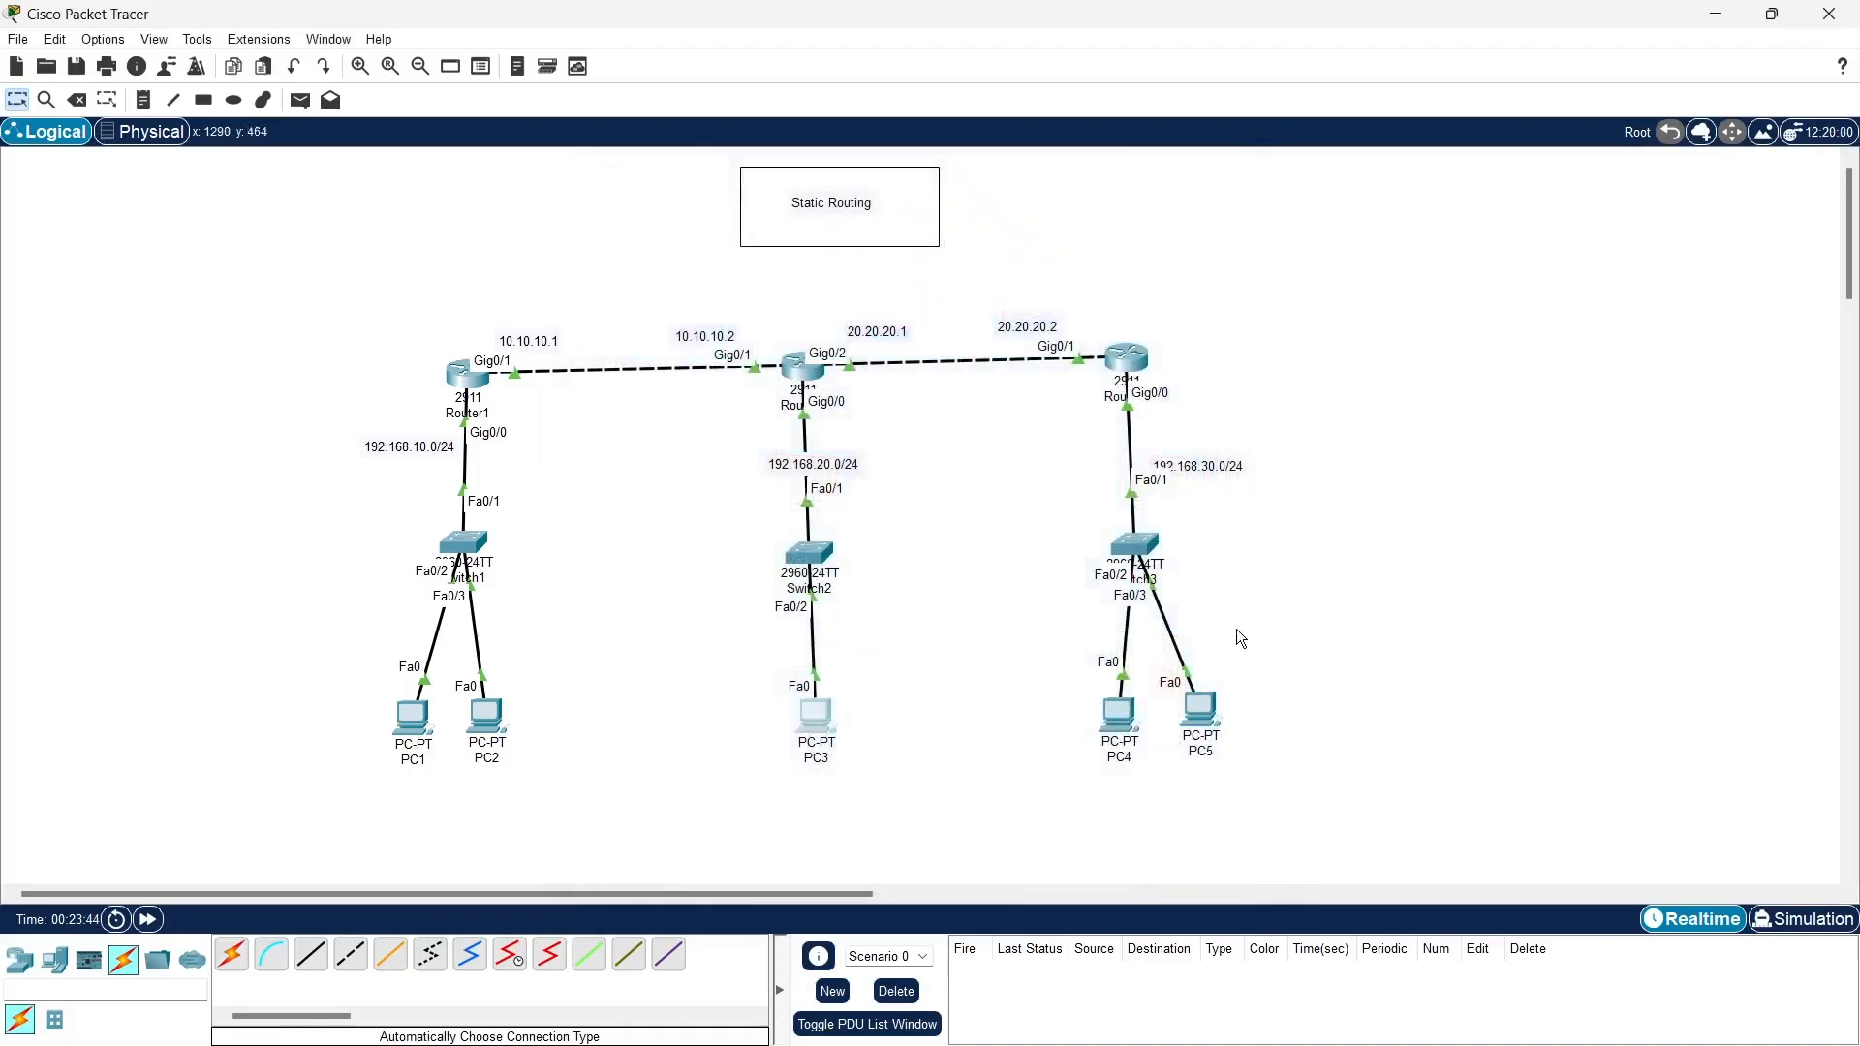
- Ping 192.168.10.10 from PC5's command prompt, and close the PC's window
click(1201, 712)
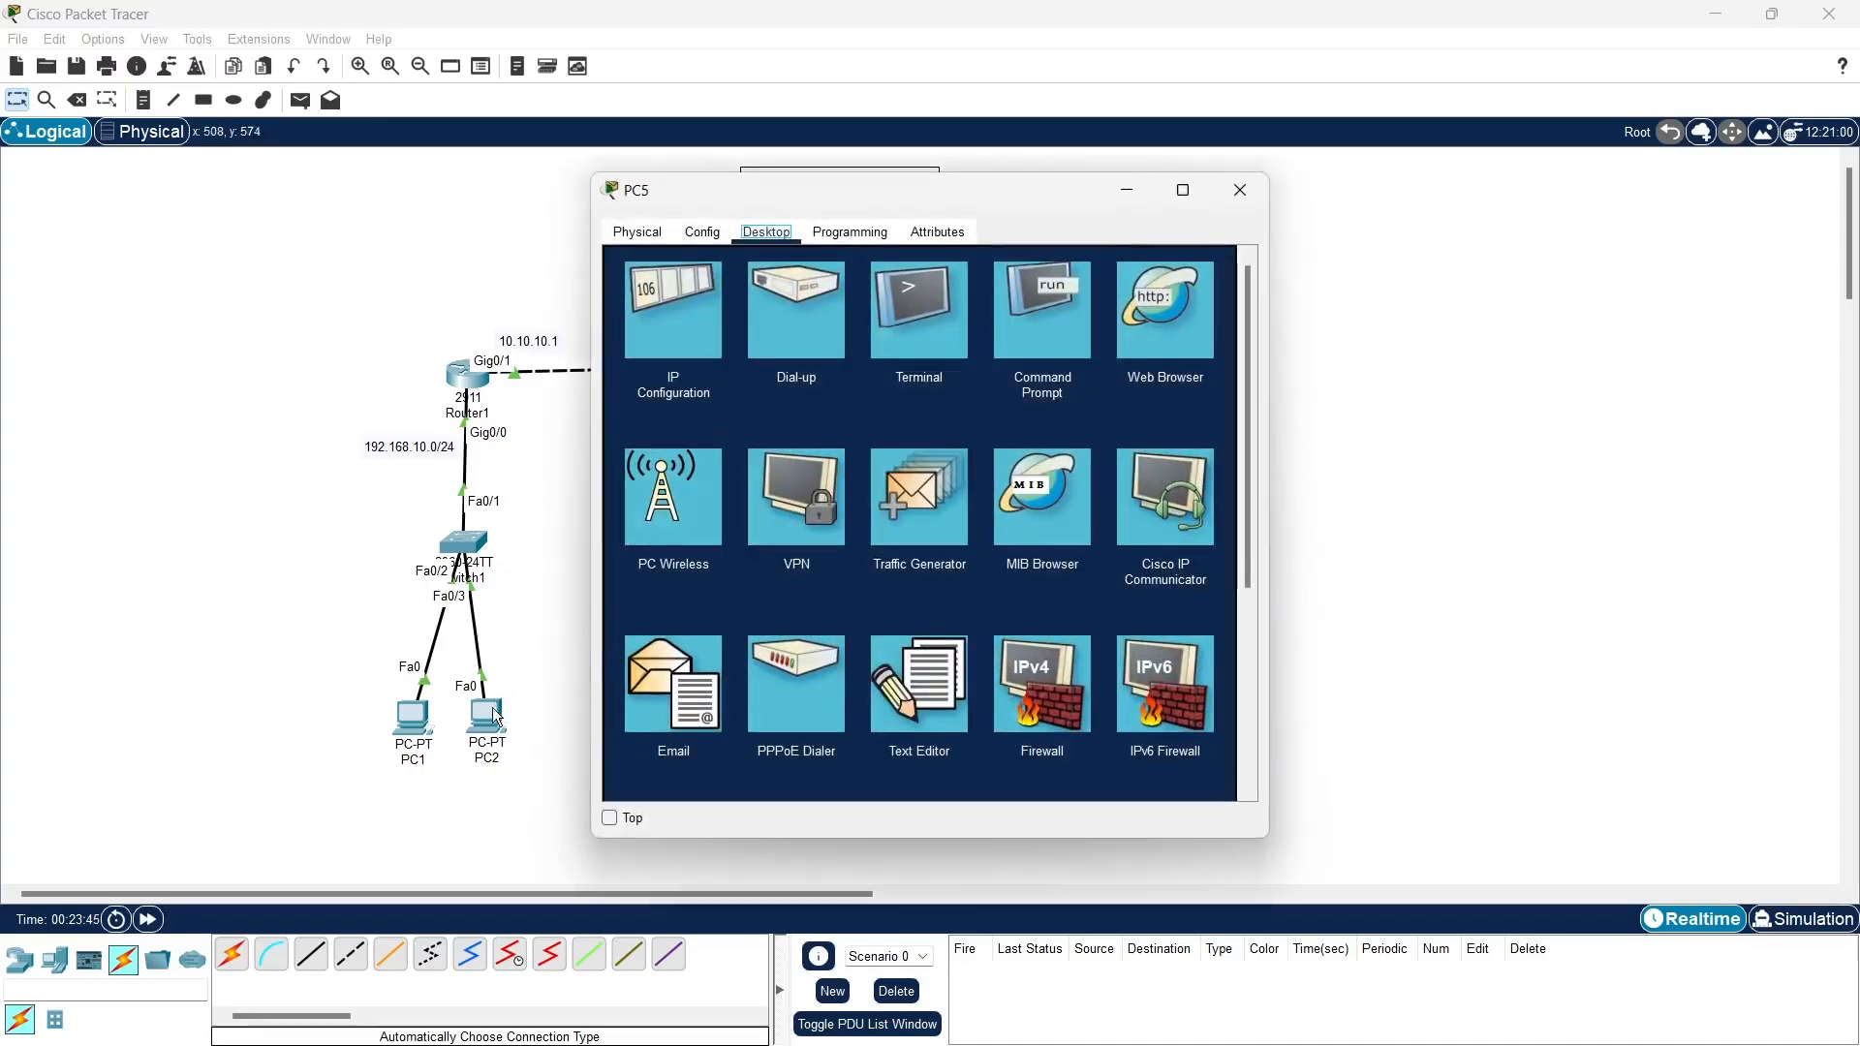
click(1051, 319)
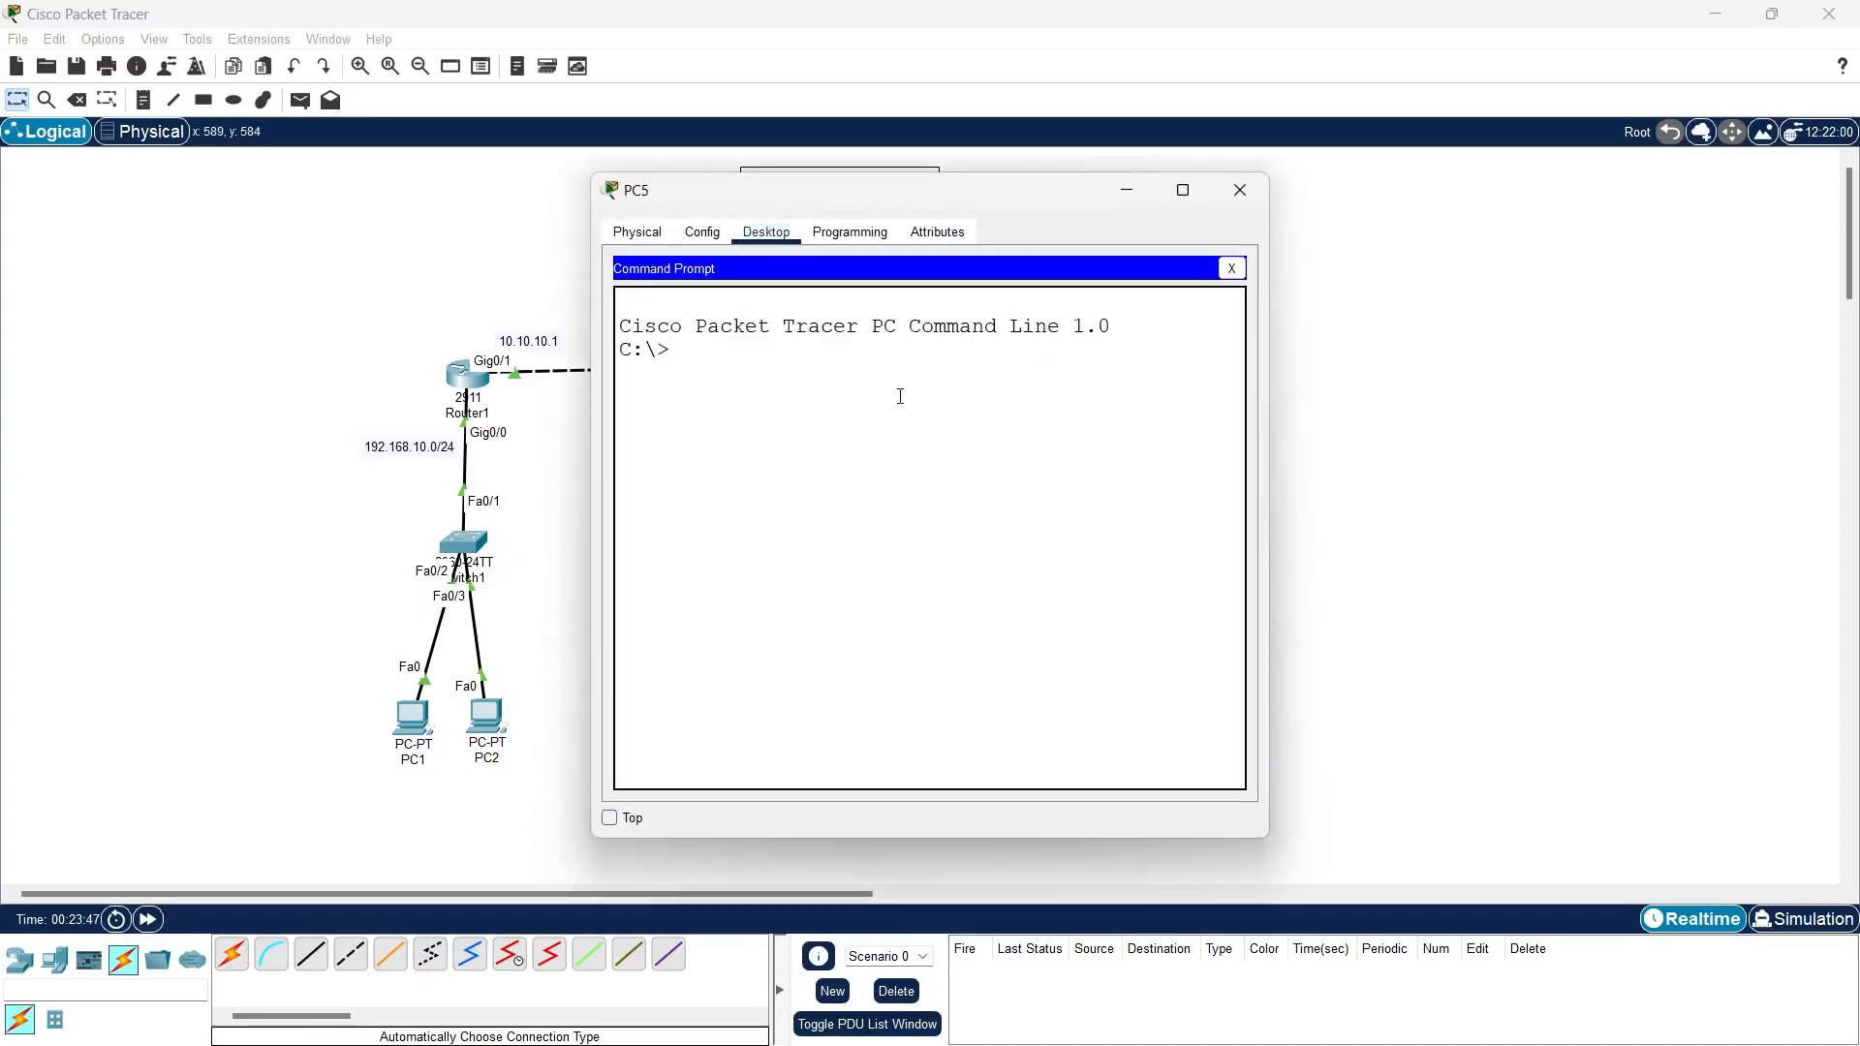
text(ping 192.168.10.10)
key(Return)
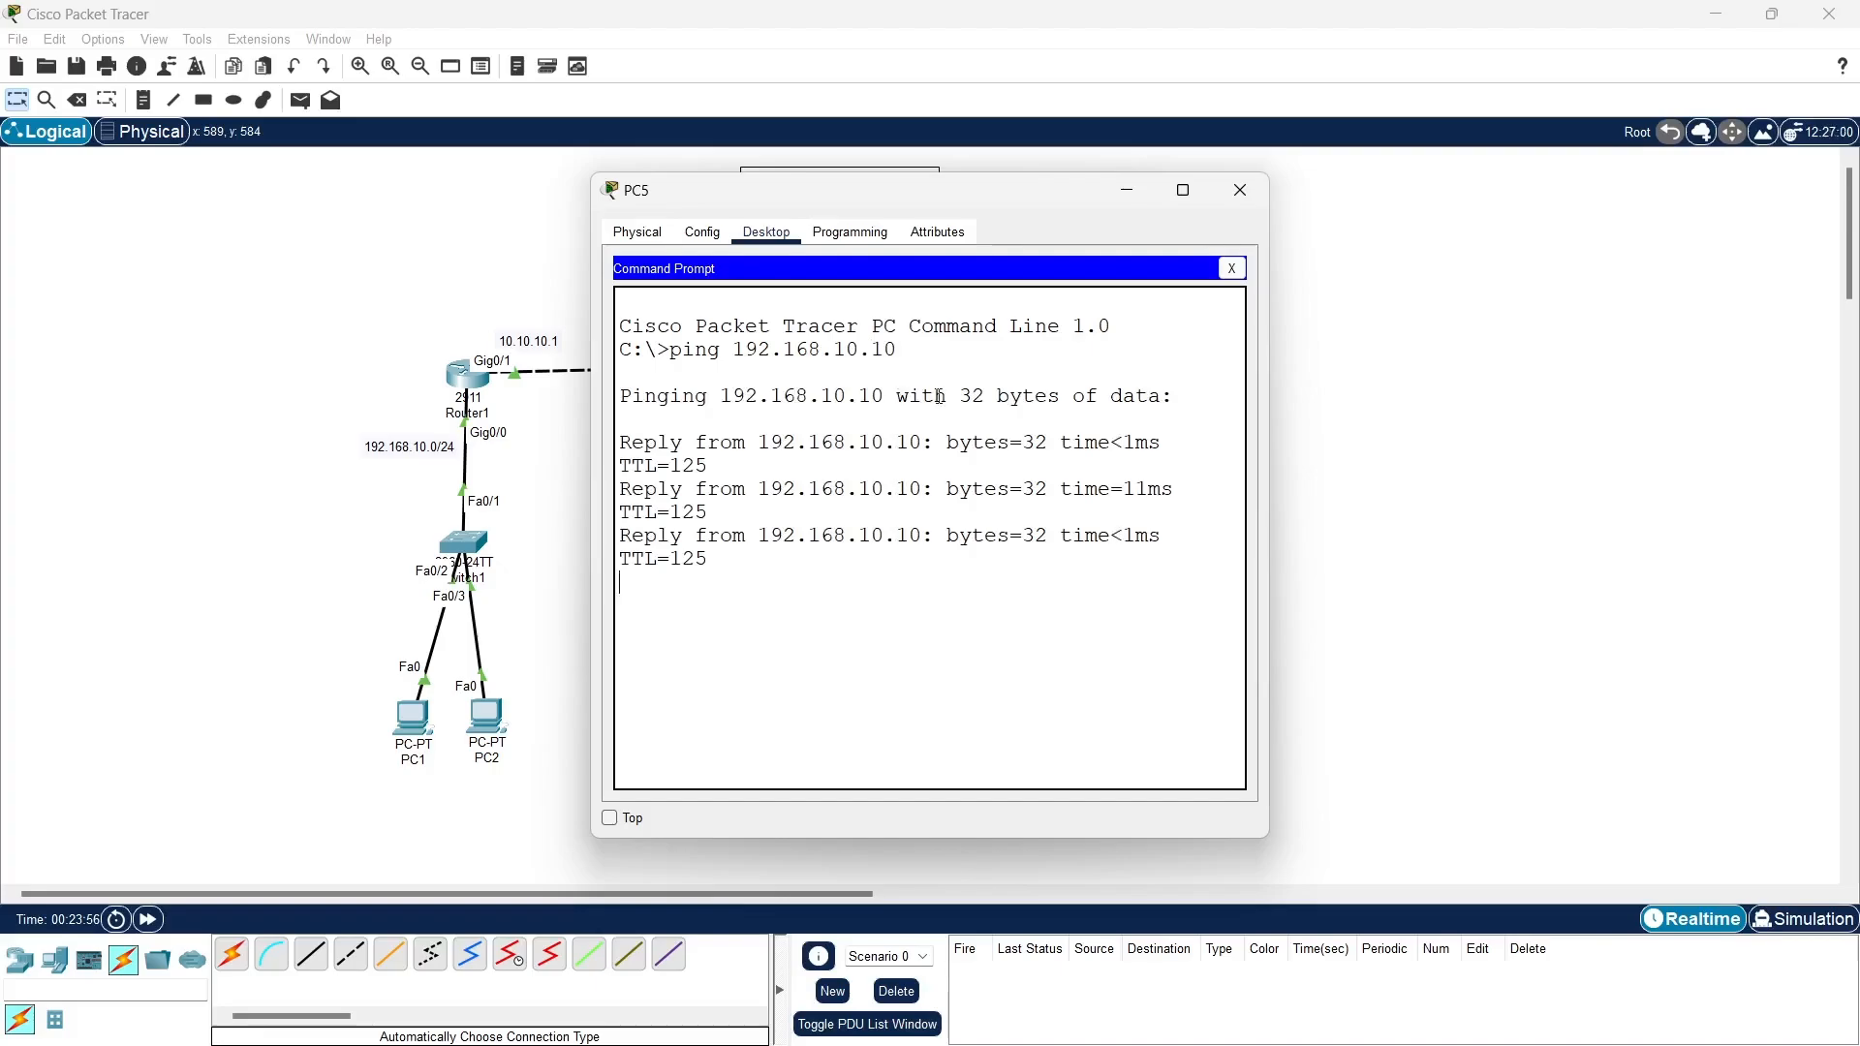
click(1231, 269)
click(1240, 190)
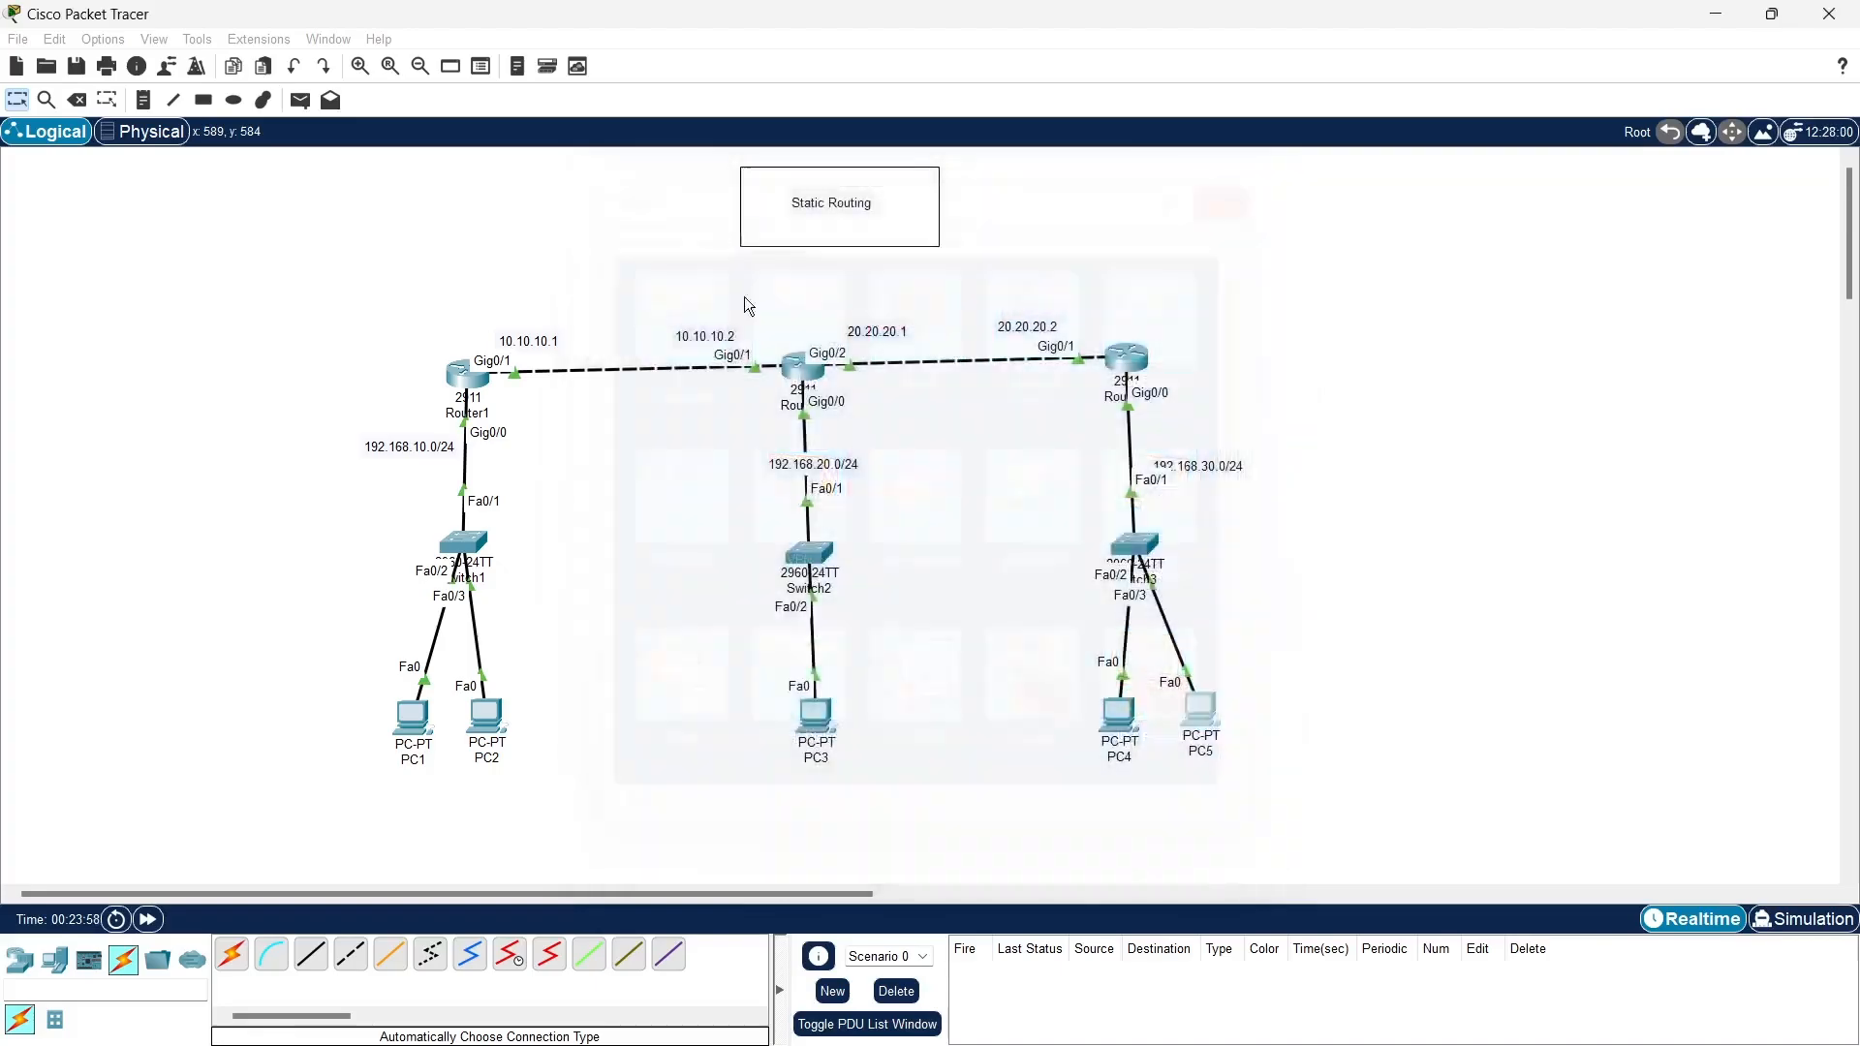
- Show Router1's running configuration from its command line and page through to the static route entries
click(467, 374)
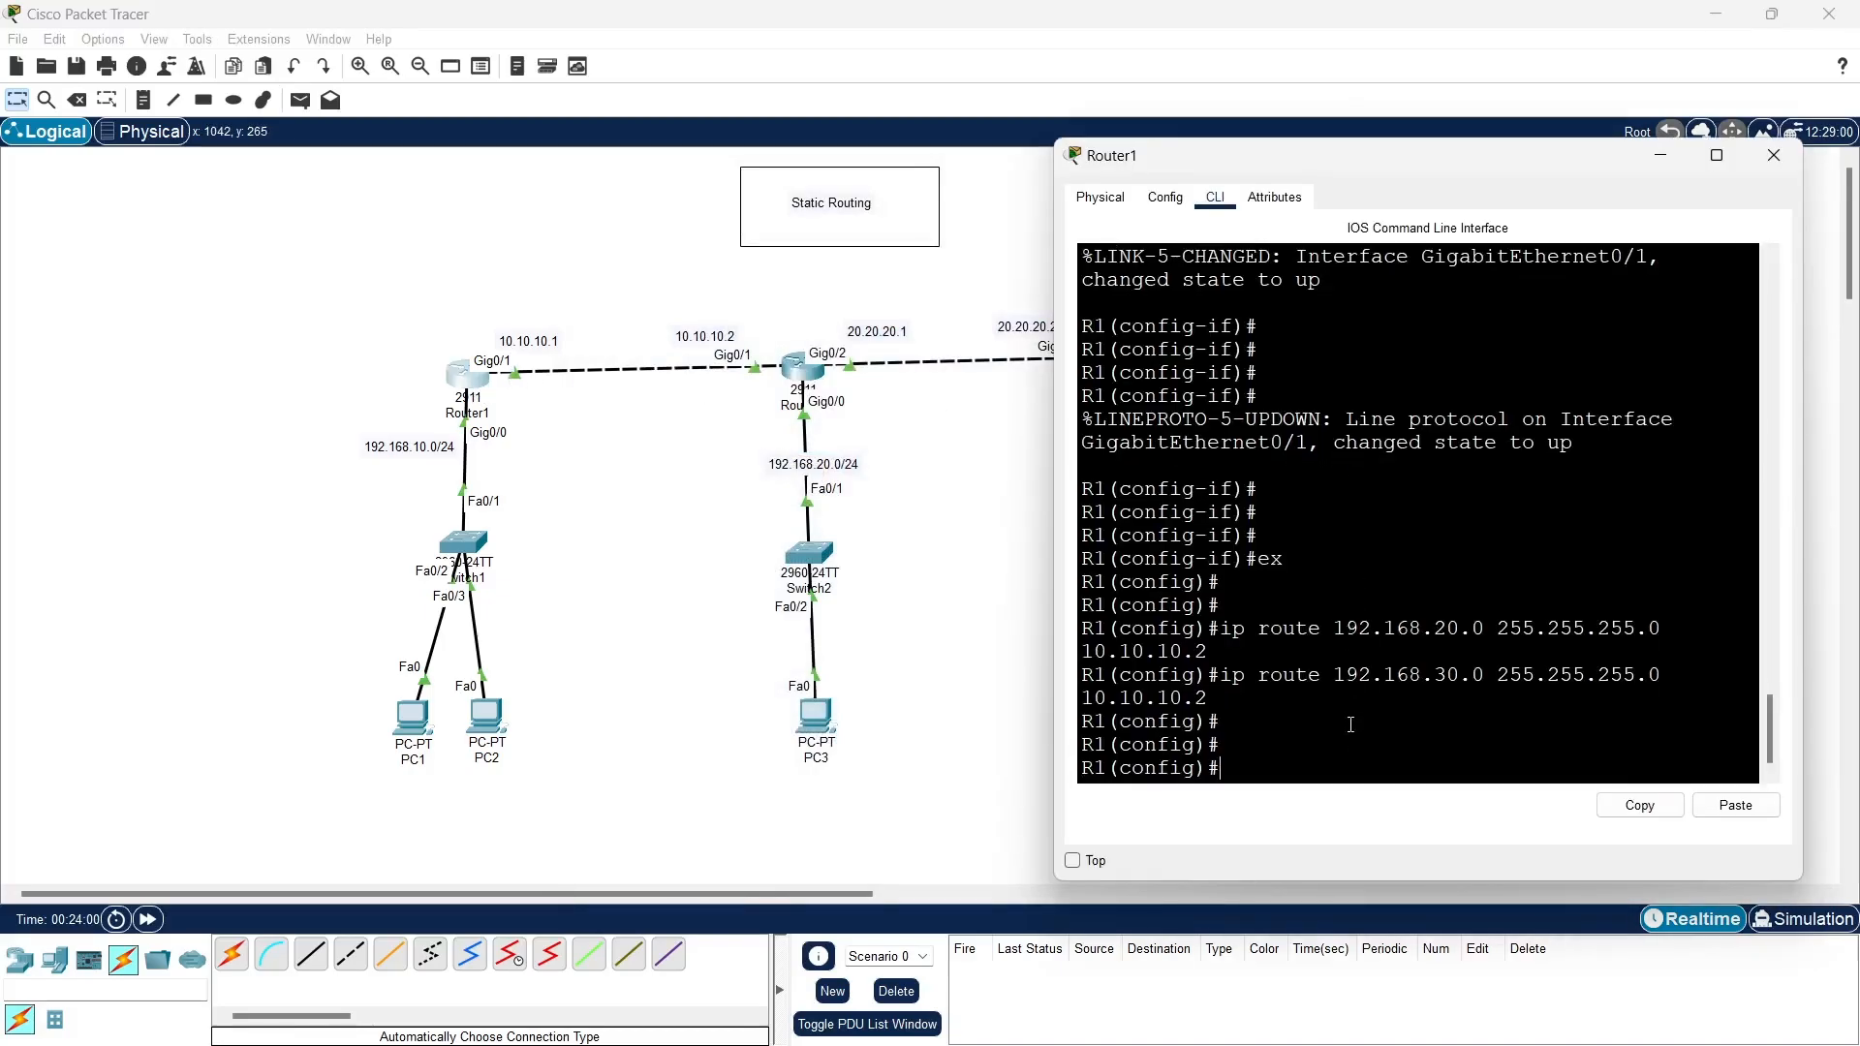
text(do sh ru)
key(Return)
key(Return)
key(Return)
key(Return)
key(Return)
key(Return)
key(Return)
key(Return)
key(Return)
key(Return)
key(Return)
key(Return)
key(Return)
key(Return)
key(Return)
key(Return)
key(Return)
key(Return)
key(Return)
key(Return)
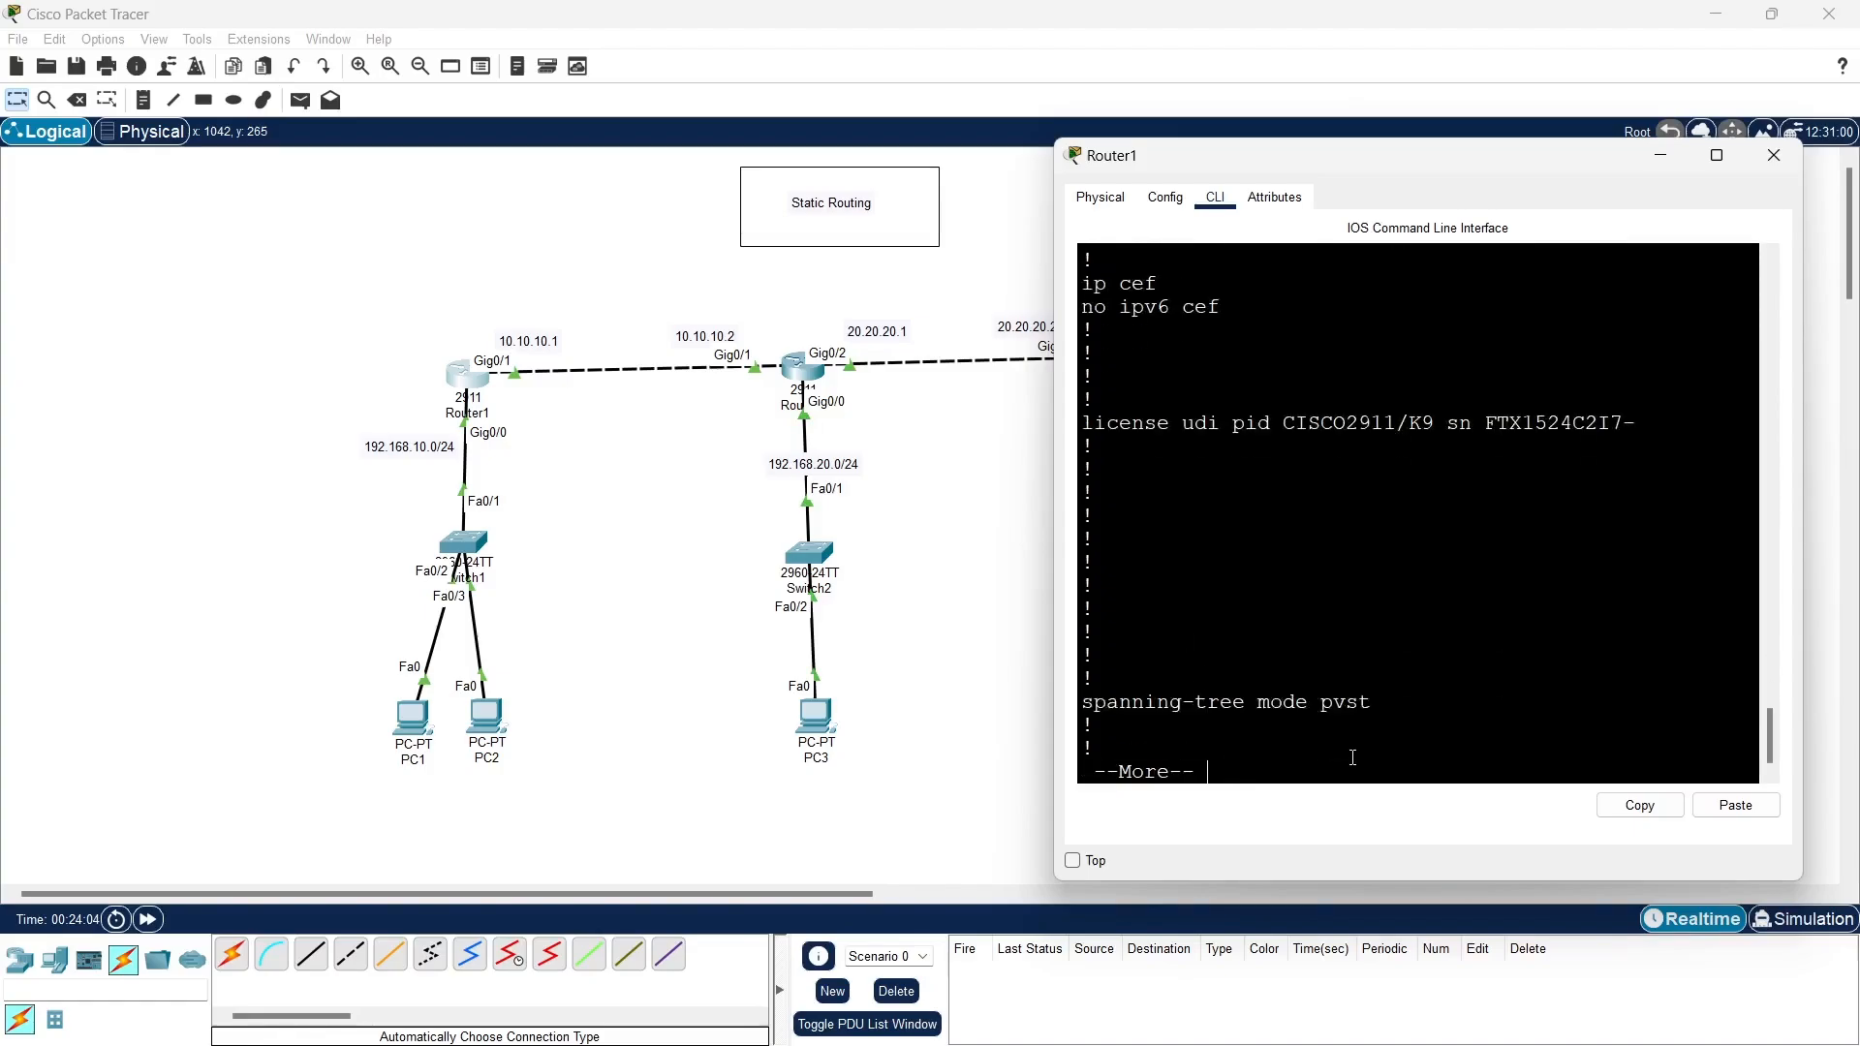
key(Return)
key(Return)
key(Return)
key(Return)
key(Return)
key(Return)
key(Return)
key(Return)
key(Return)
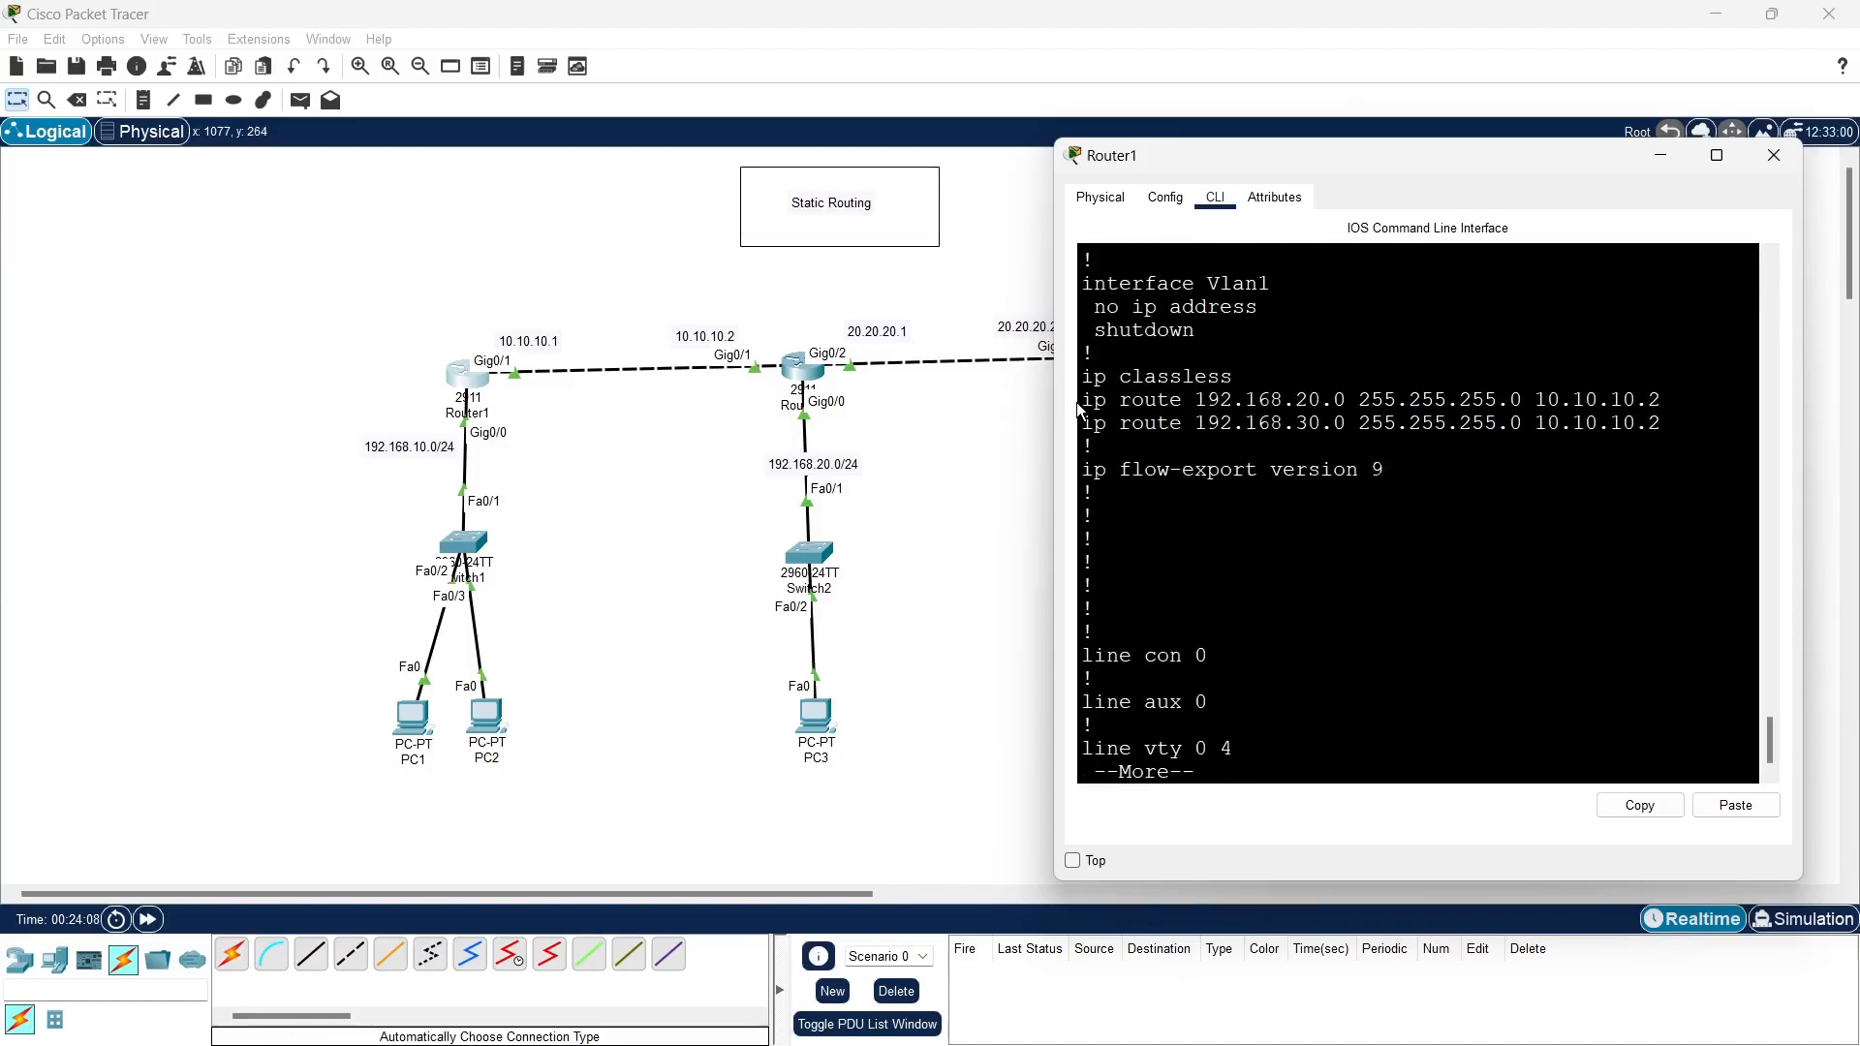
- Highlight Router1's two static route lines and the first route's next hop for review, and close the router's window
drag(1087, 397, 1662, 426)
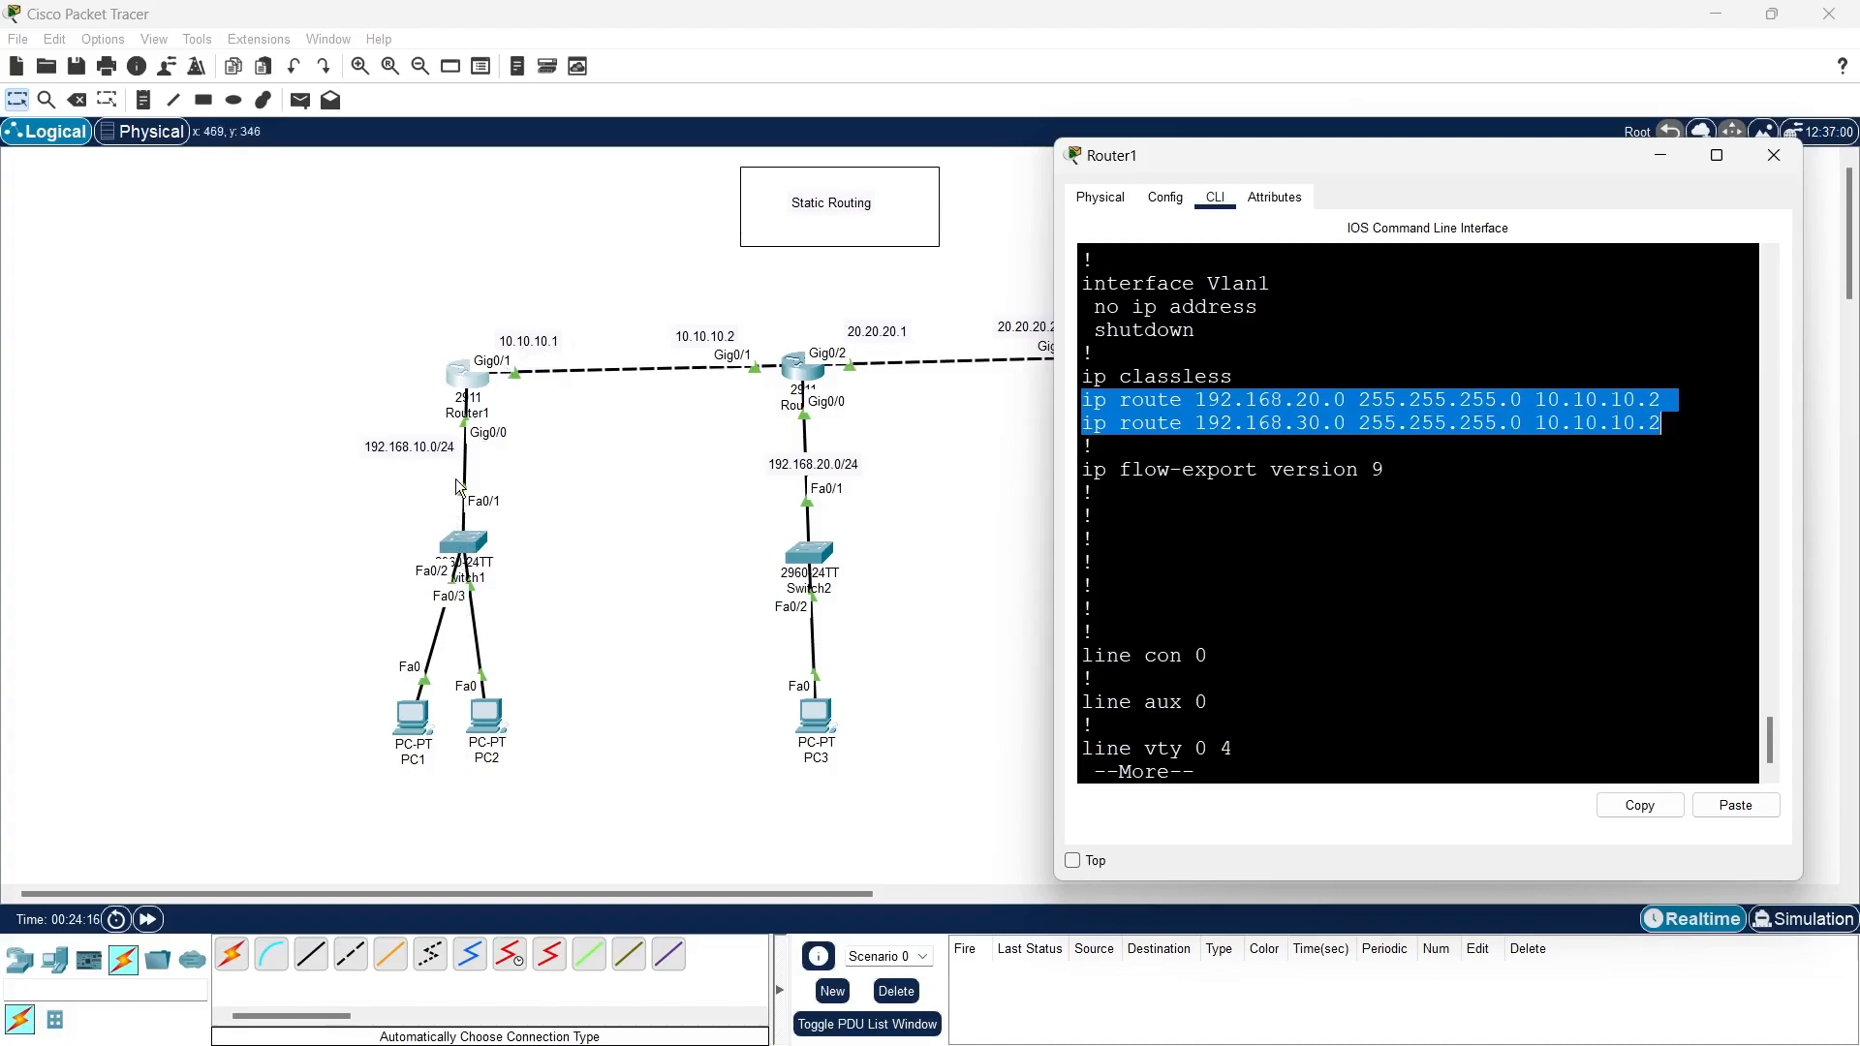
click(1364, 406)
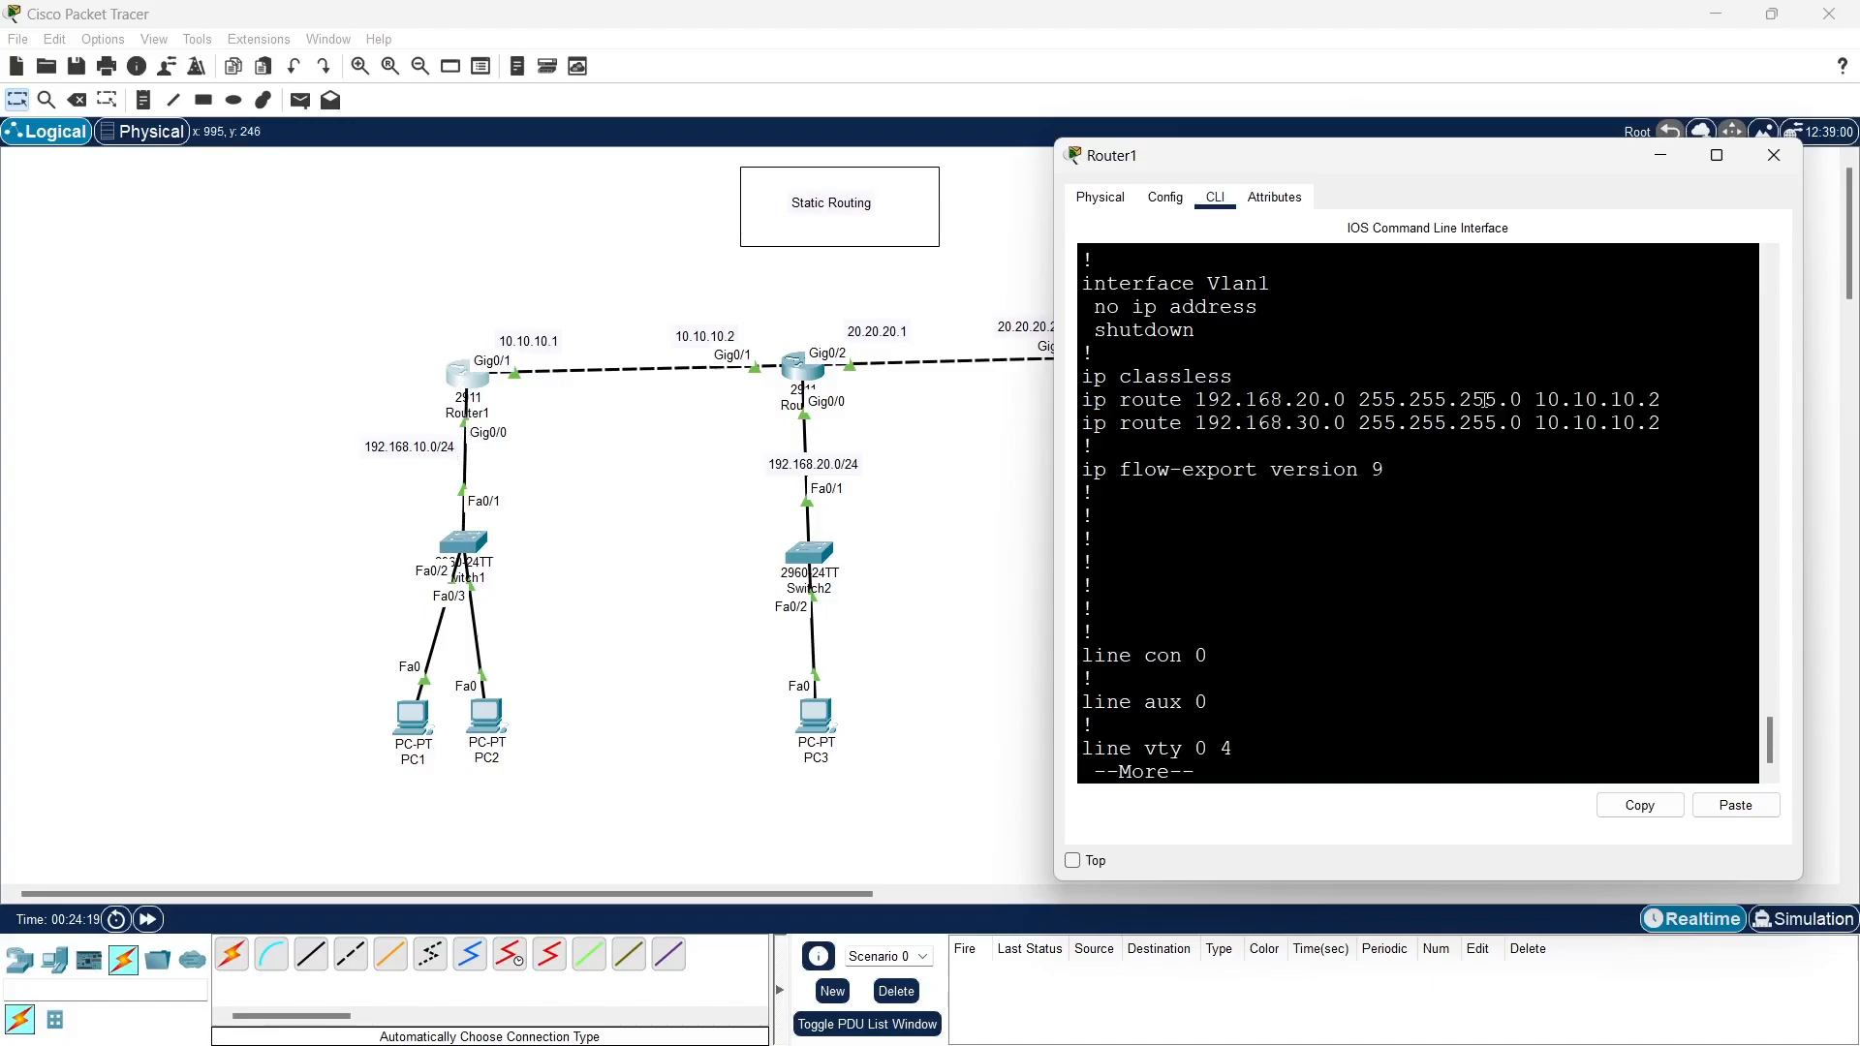
drag(1536, 399, 1672, 403)
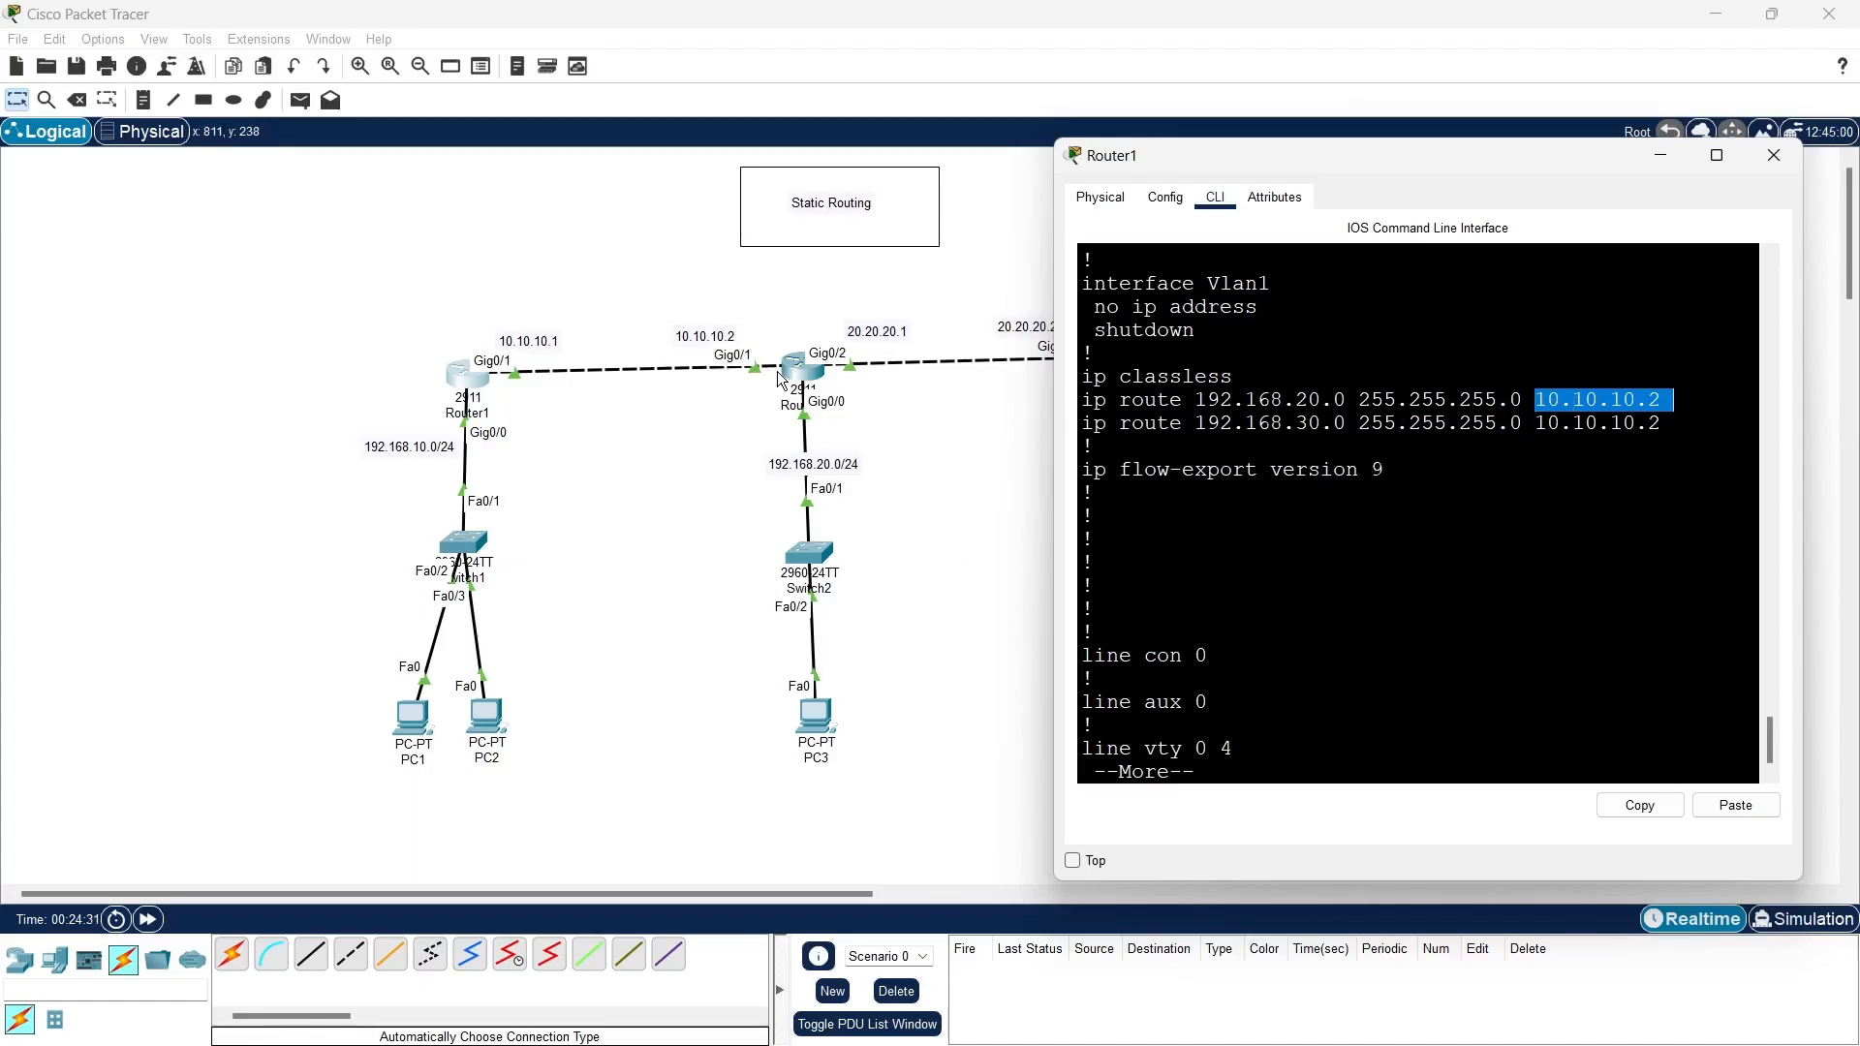
click(1773, 155)
- Show Router2's running configuration from its command line and page through to the static route entries
click(818, 376)
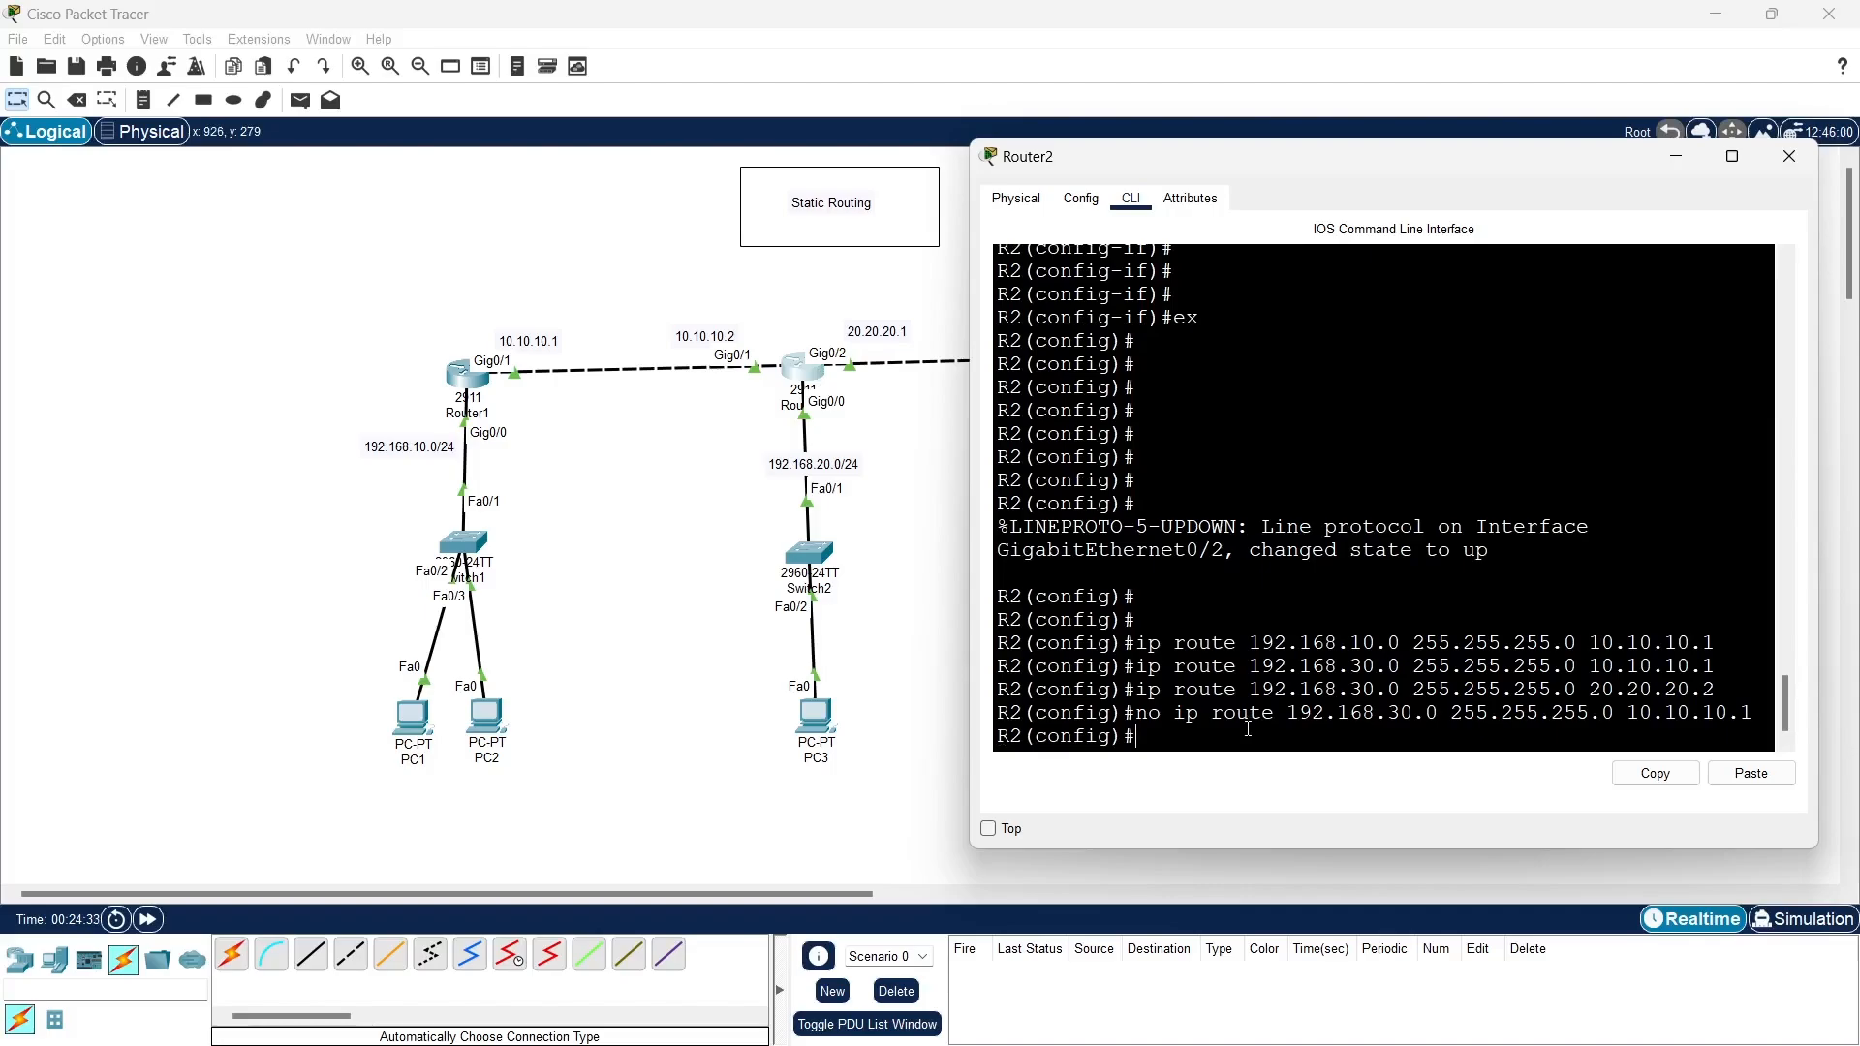
text(do sh ru)
key(Return)
key(space)
key(space)
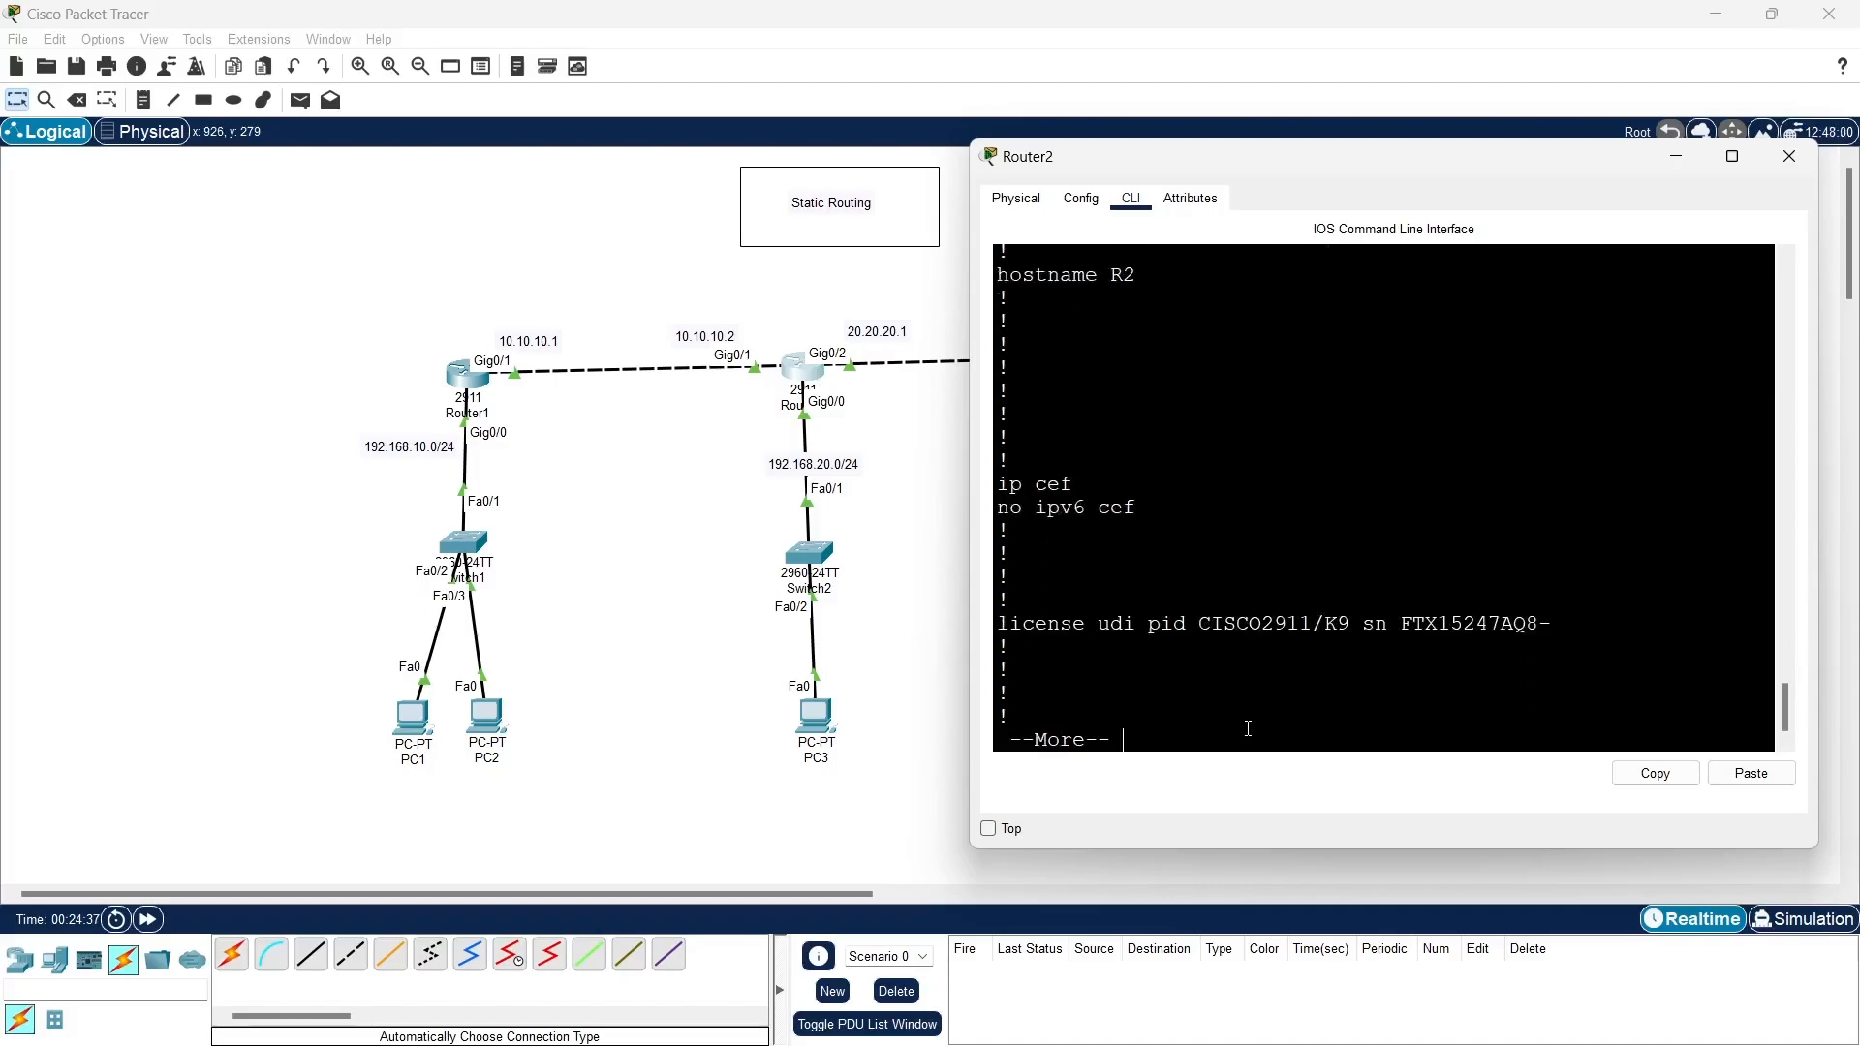
key(space)
key(space)
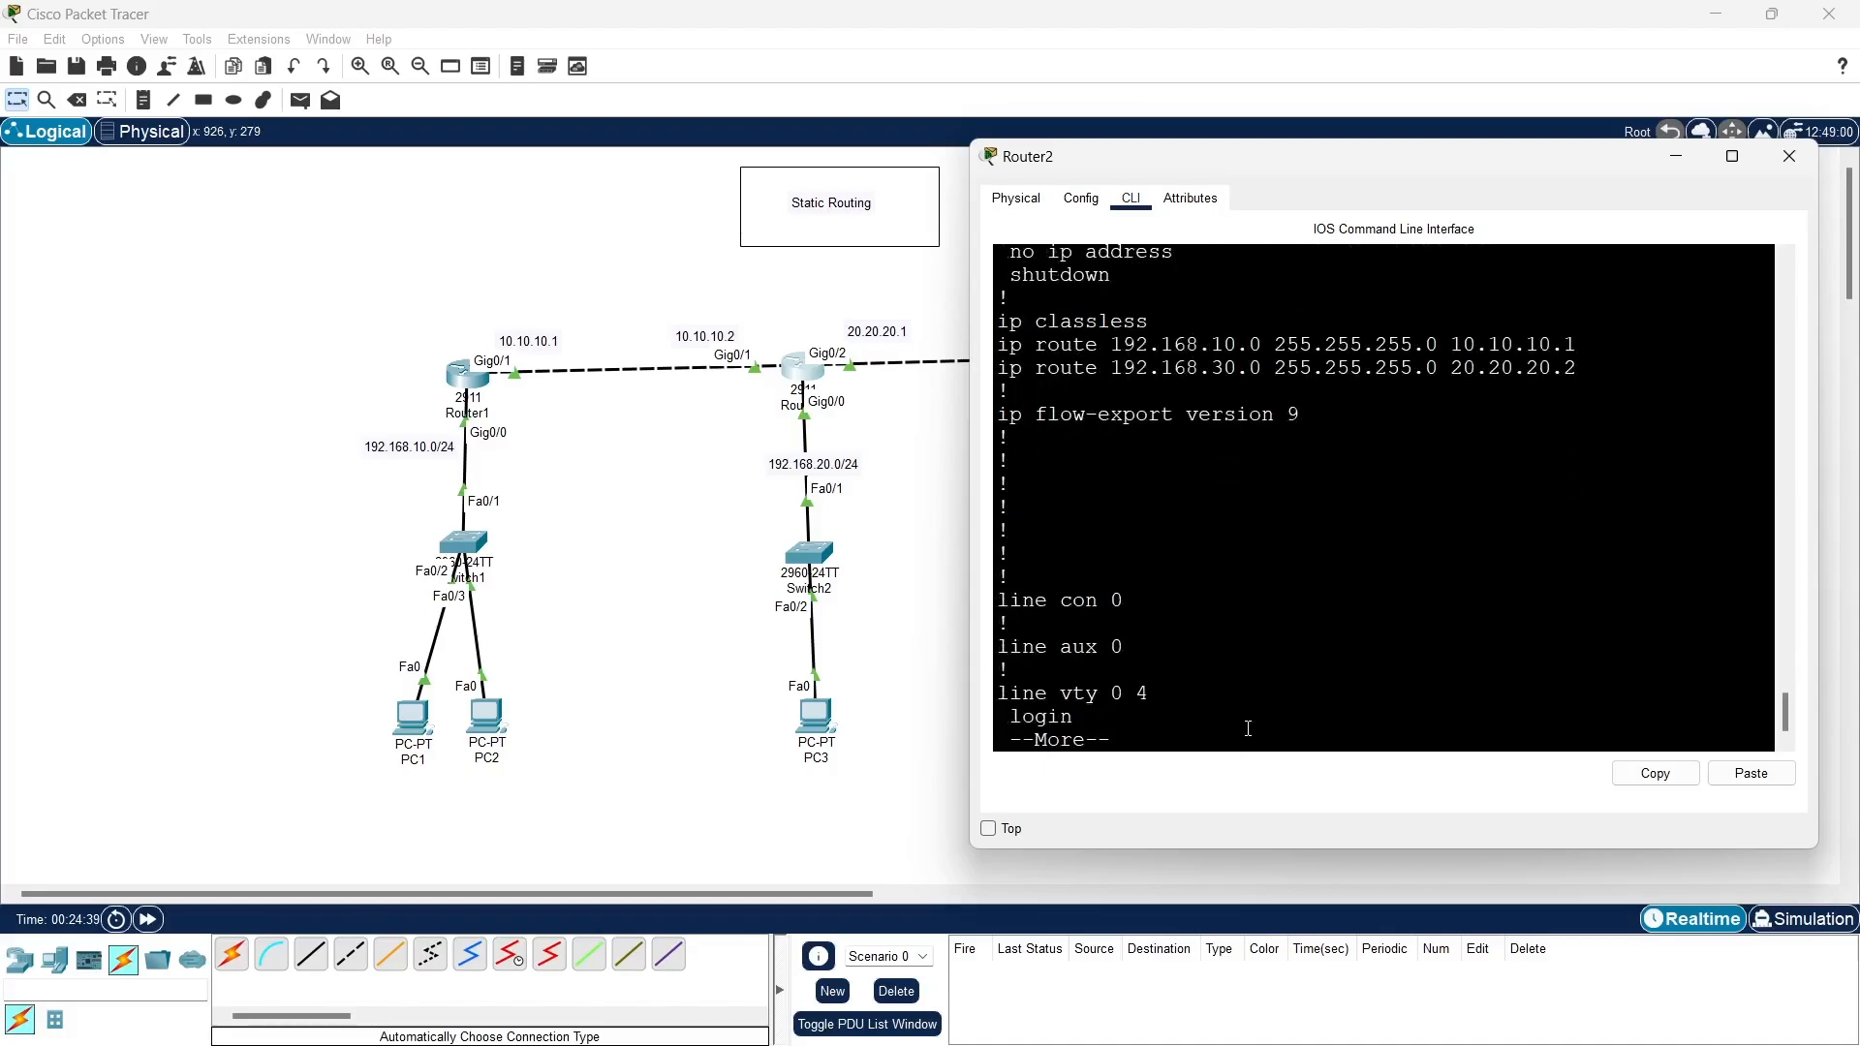
scroll(1131, 523, up, 1)
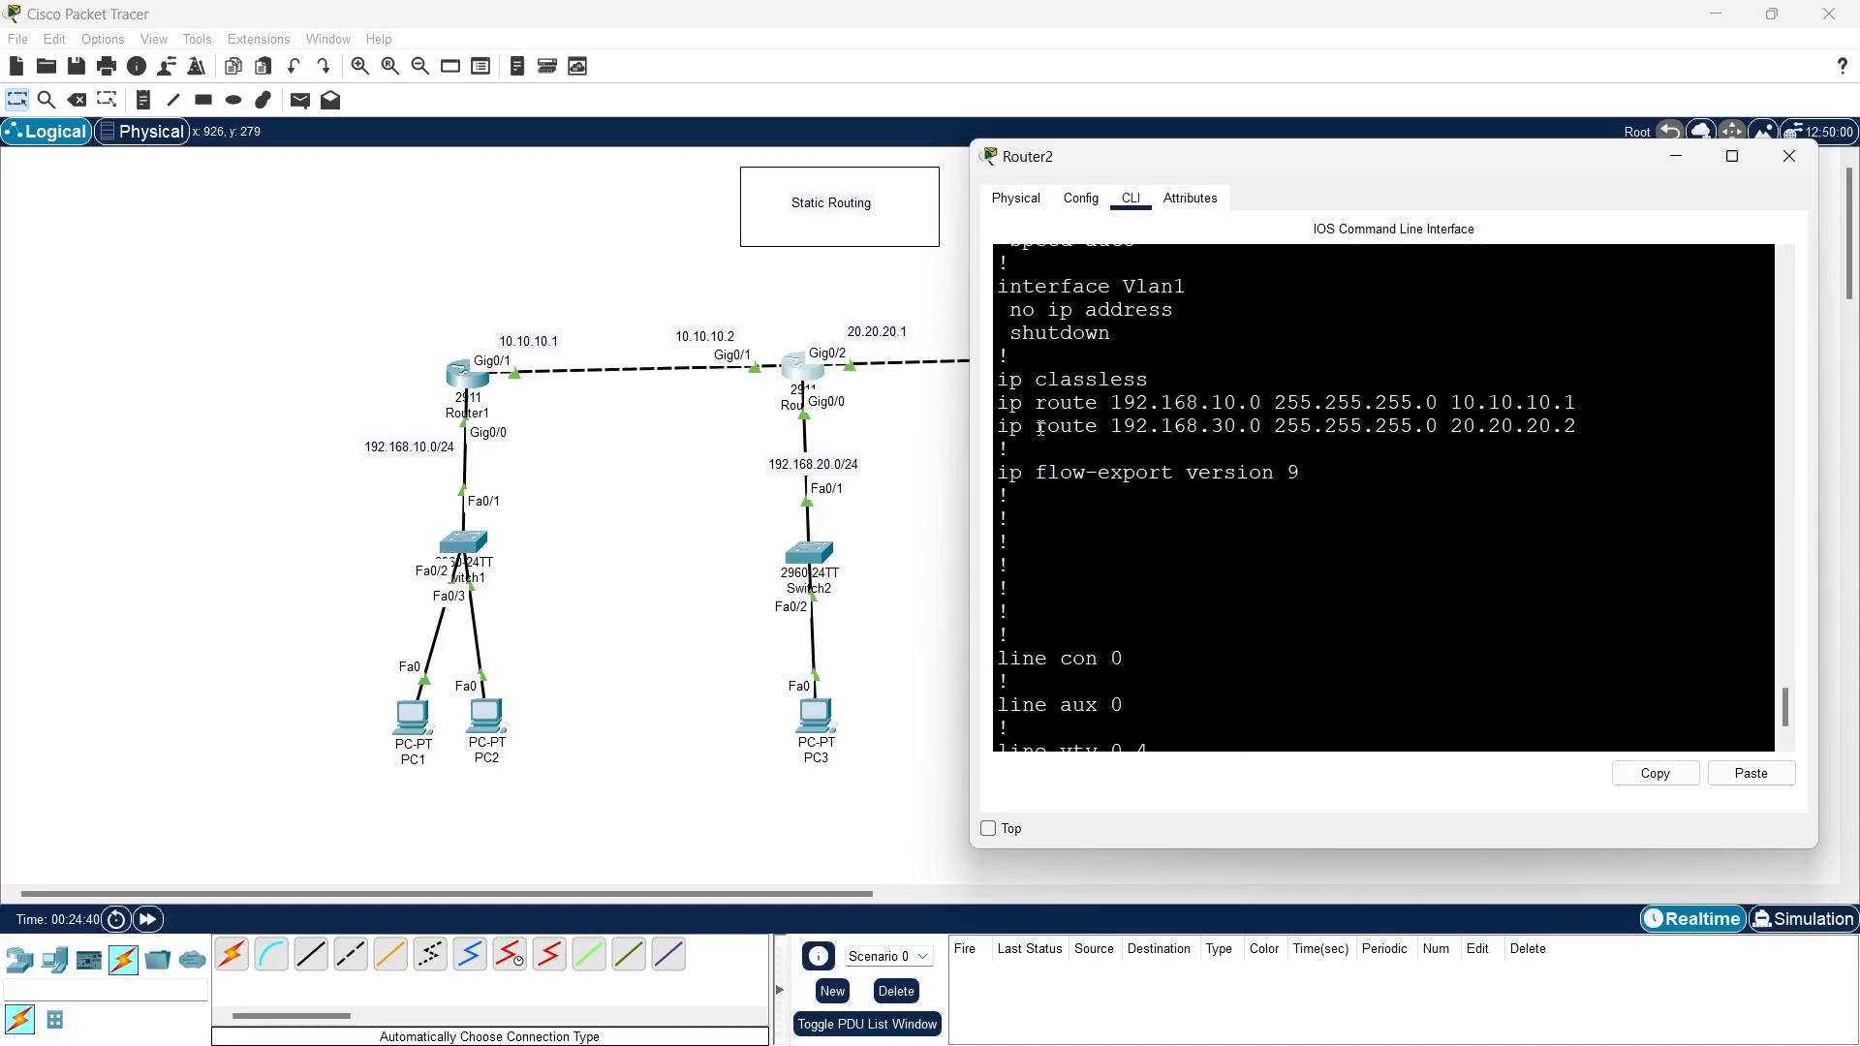